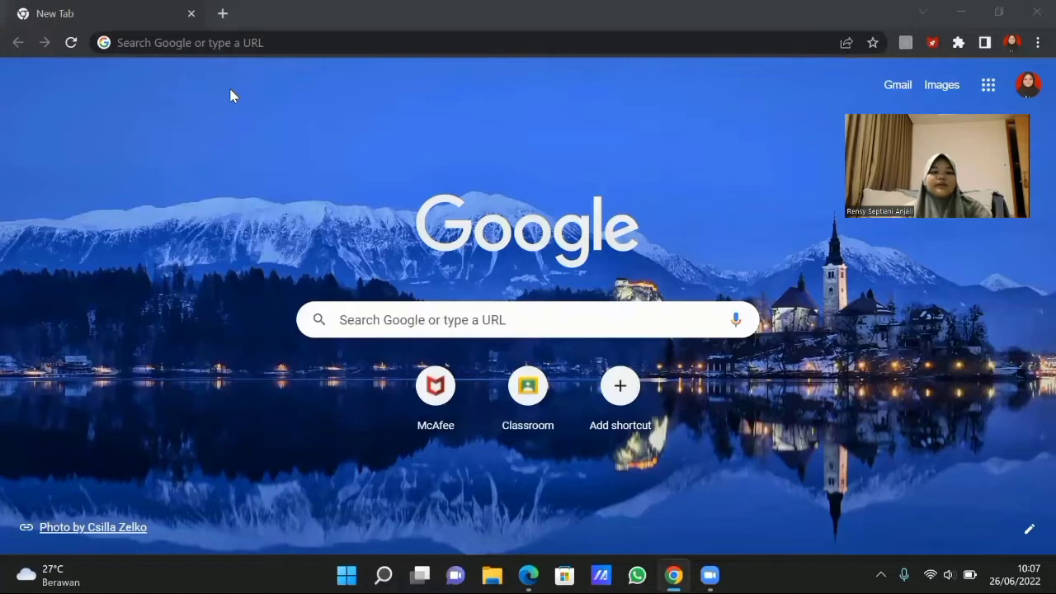
Step: Go to nutrisurvey.de and download the main NutriSurvey program, nutrisurvey2007.exe
left_click(239, 43)
type("nutri")
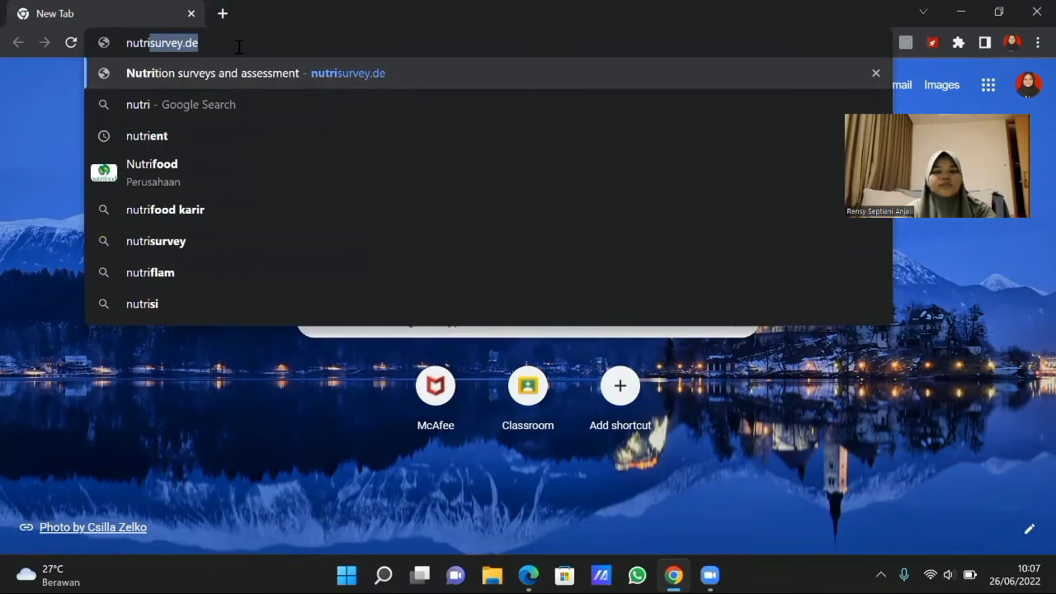
key("Return")
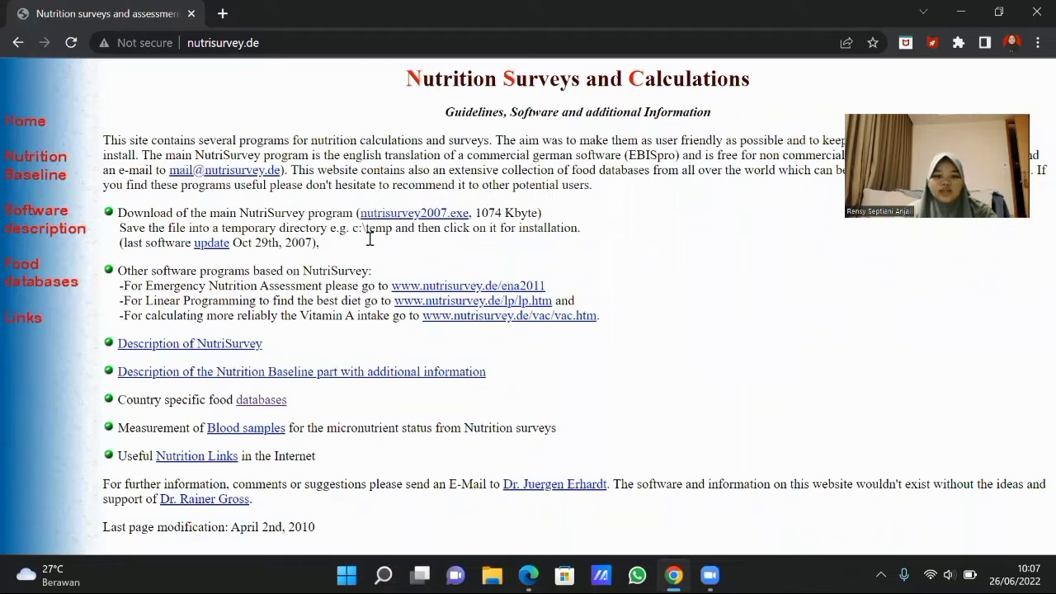
left_click(418, 213)
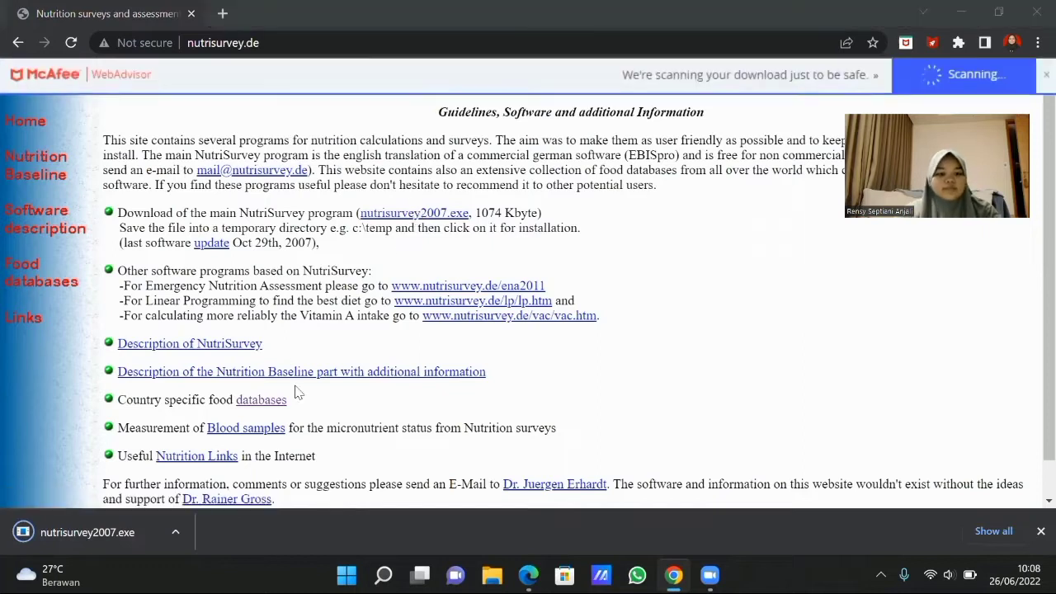
left_click(85, 530)
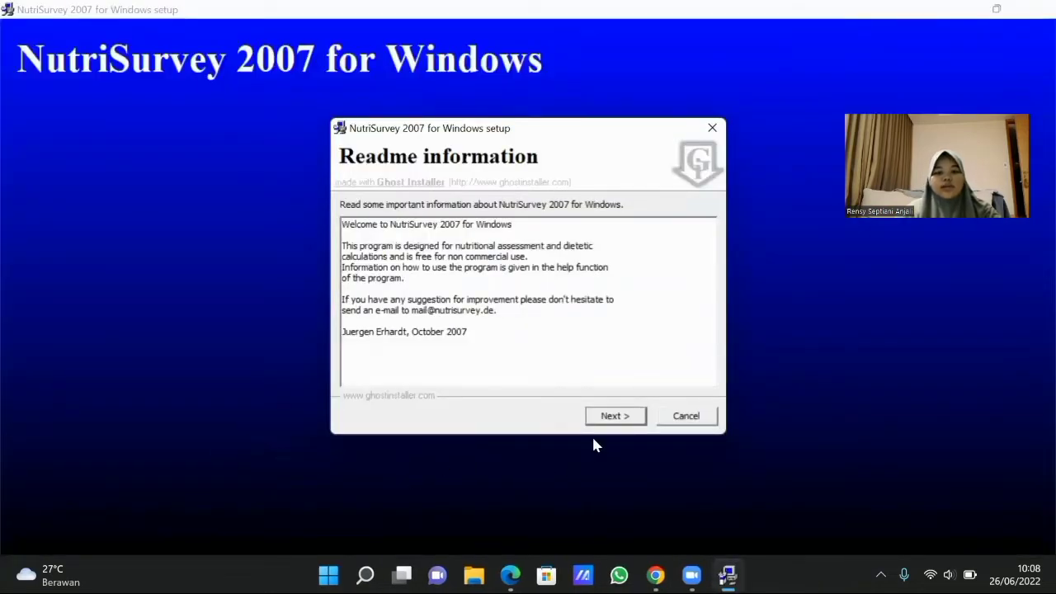
left_click(610, 417)
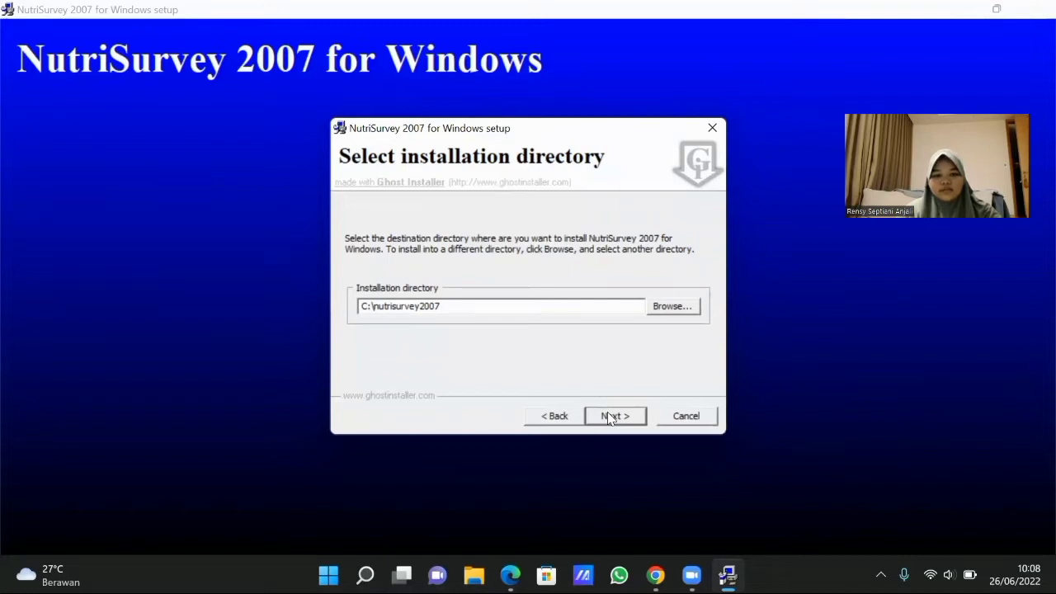
left_click(608, 416)
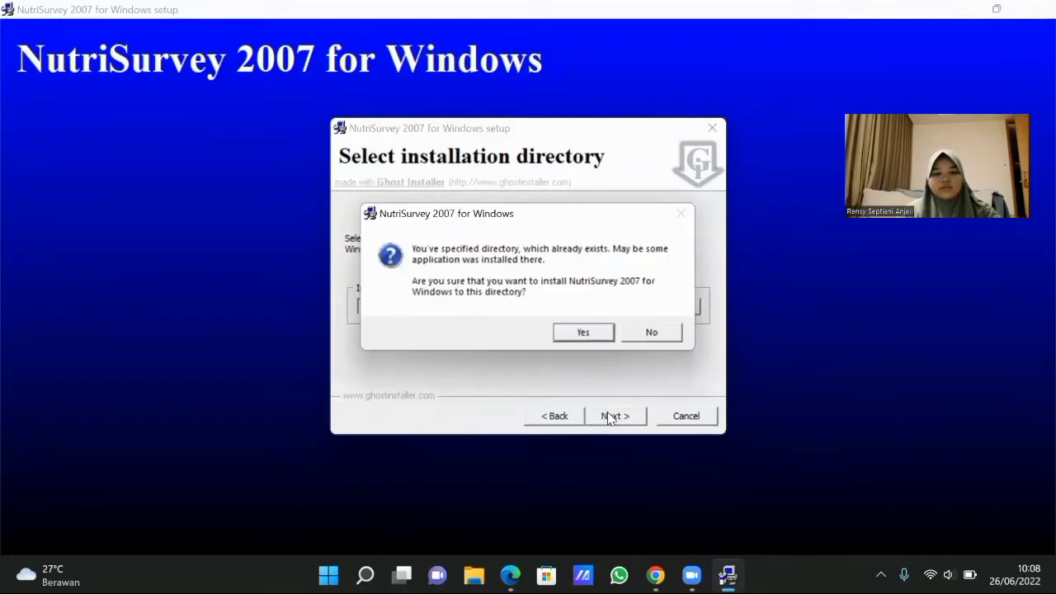
left_click(636, 337)
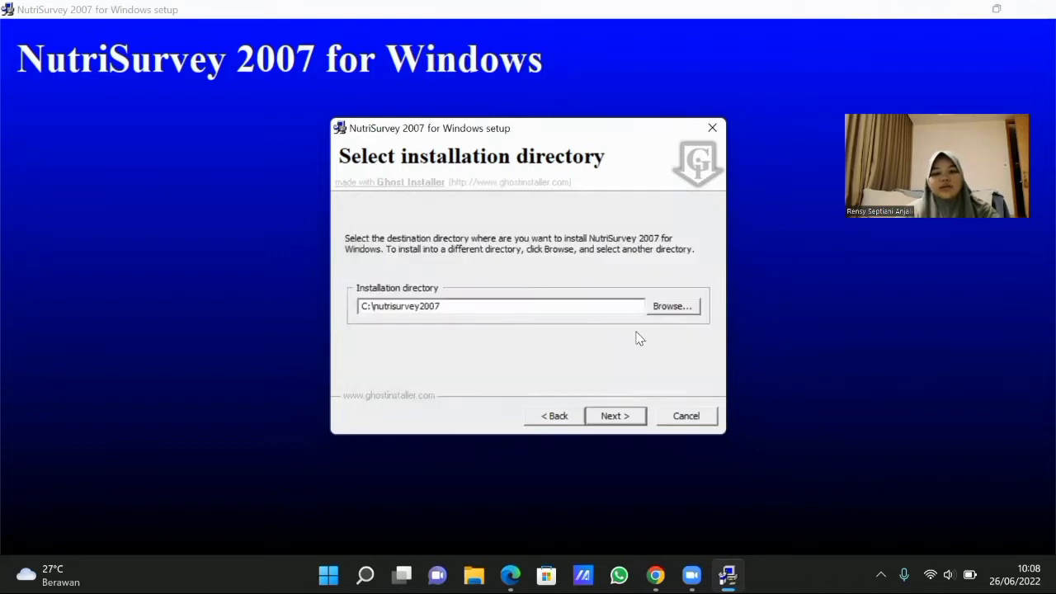
left_click(685, 422)
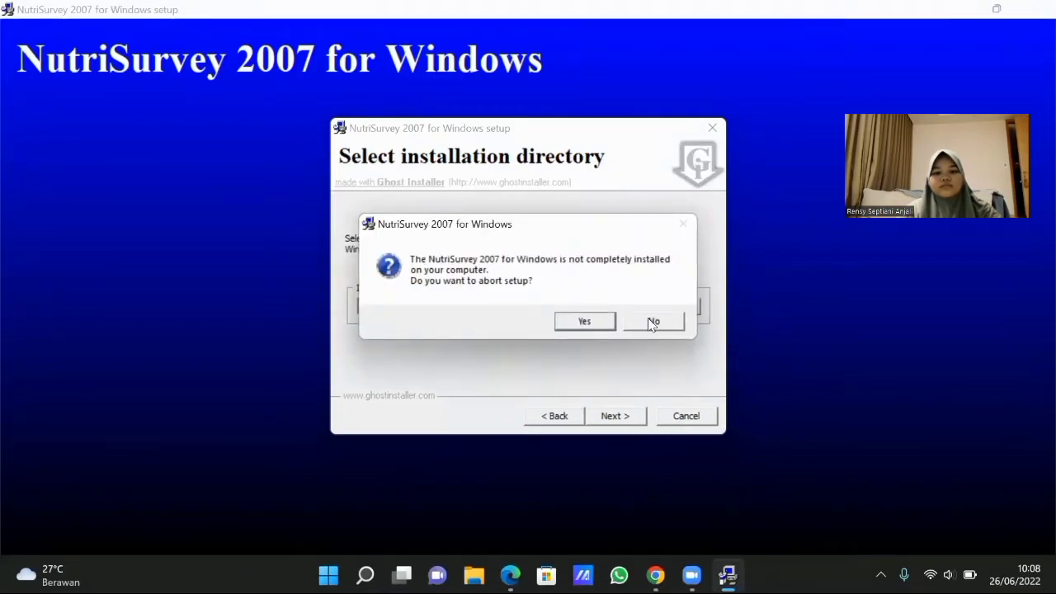
left_click(574, 325)
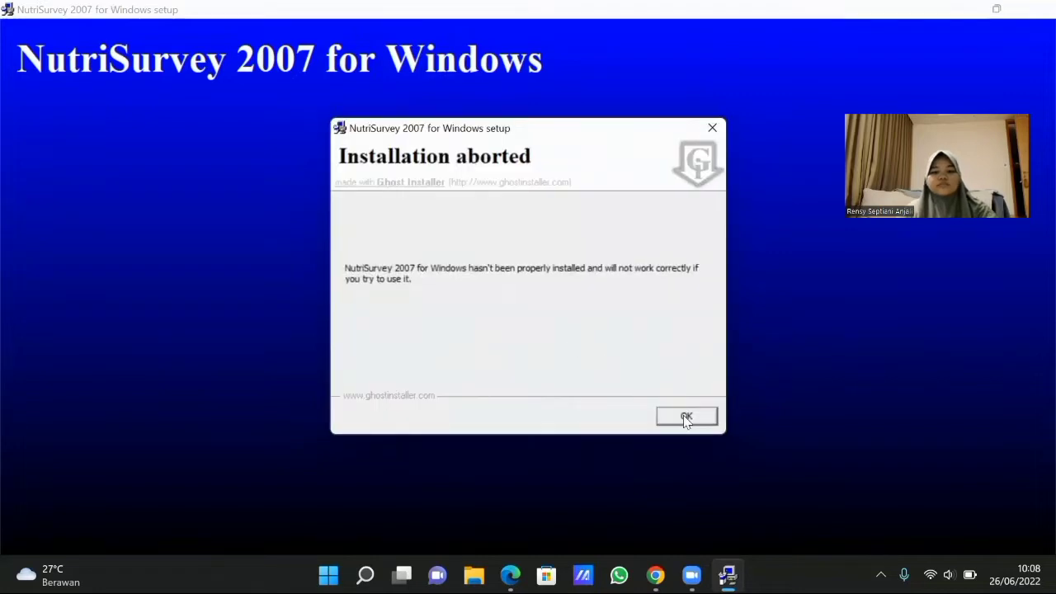
left_click(685, 417)
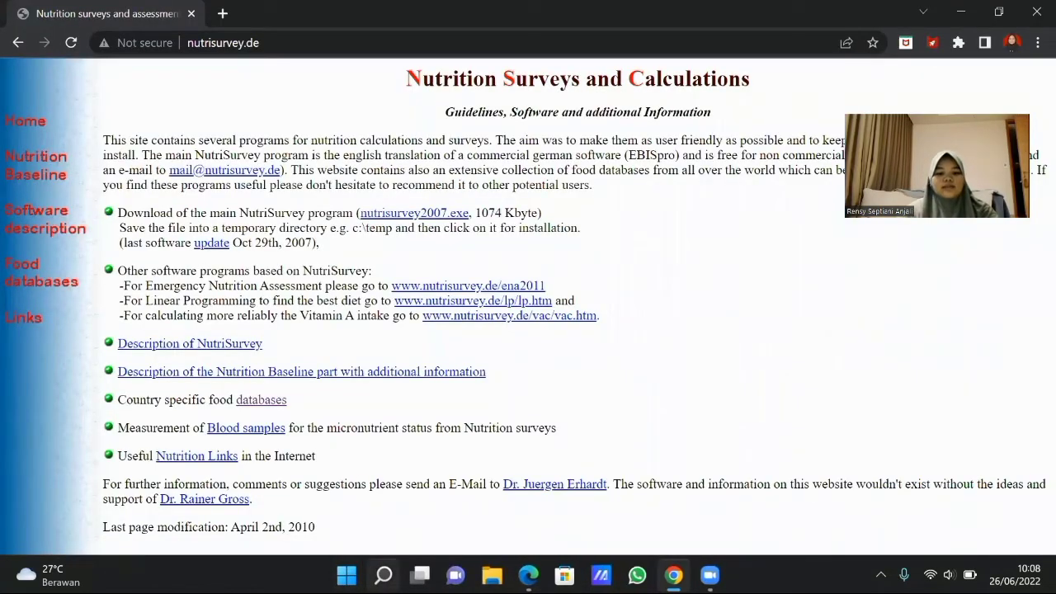
Step: Launch the installed NutriSurvey2007 program and dismiss its copyright notice to reach the empty food record
left_click(383, 575)
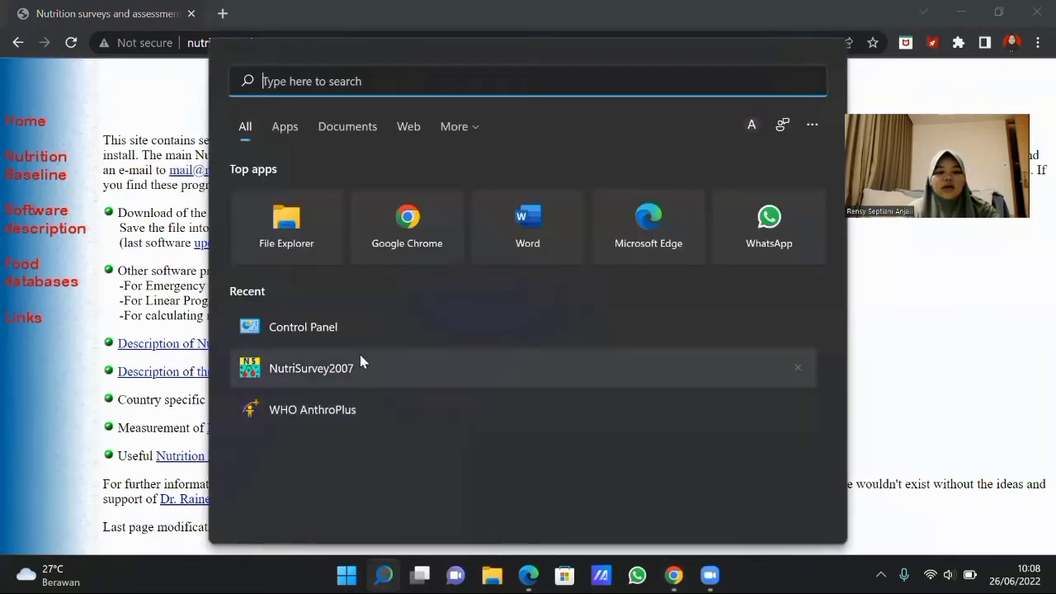
left_click(363, 368)
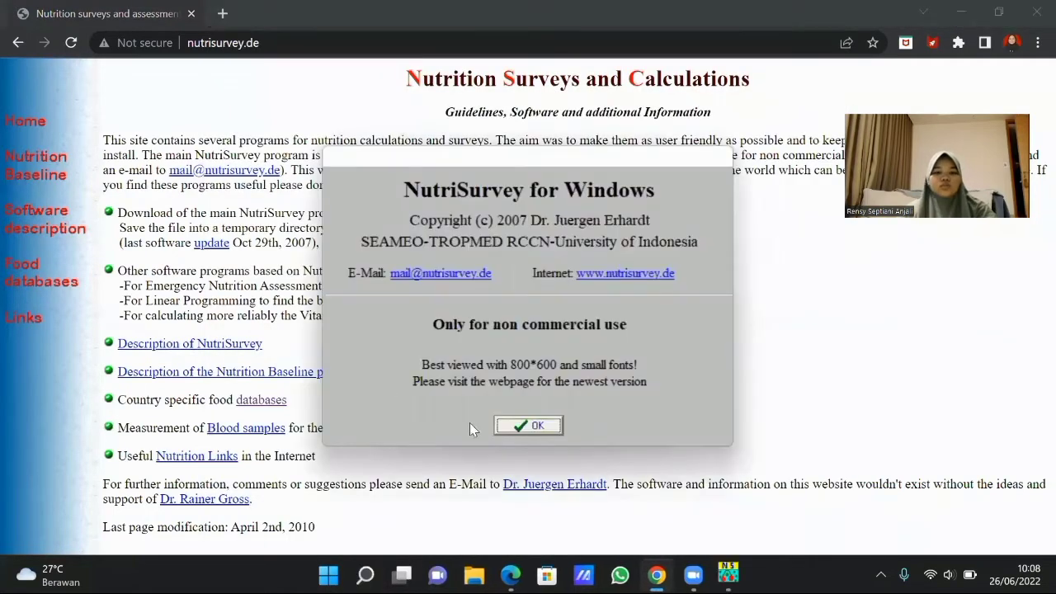
left_click(505, 428)
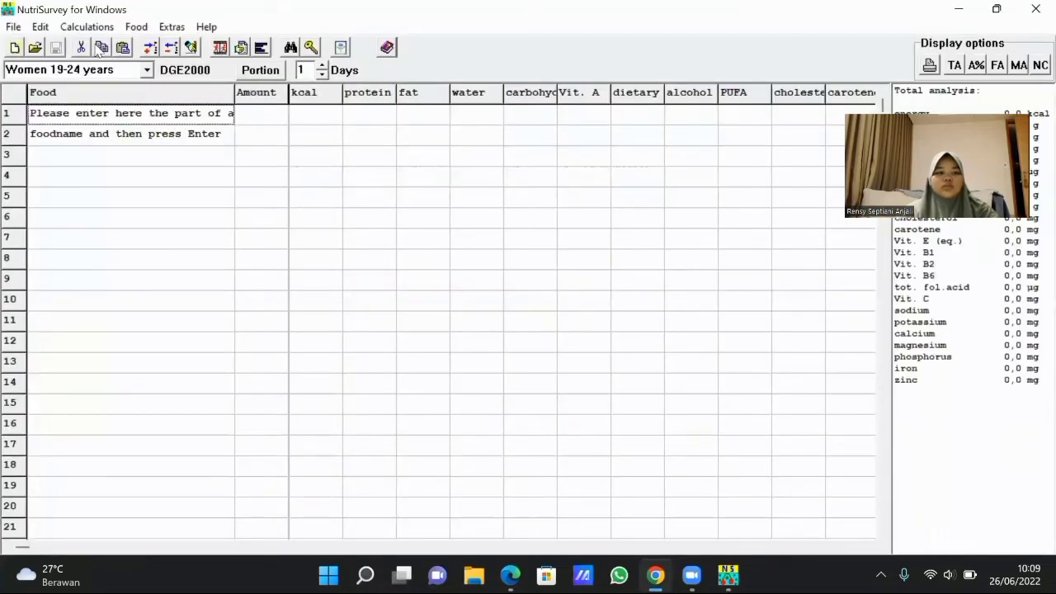
Step: Open the food database for modification, examine its list of foods and close it again
left_click(133, 26)
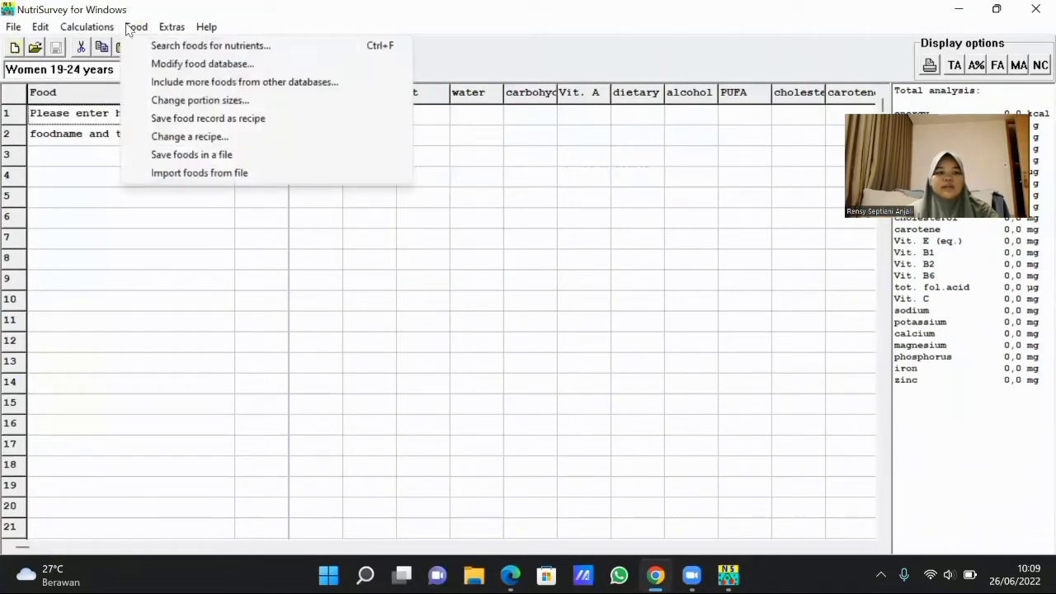
left_click(174, 64)
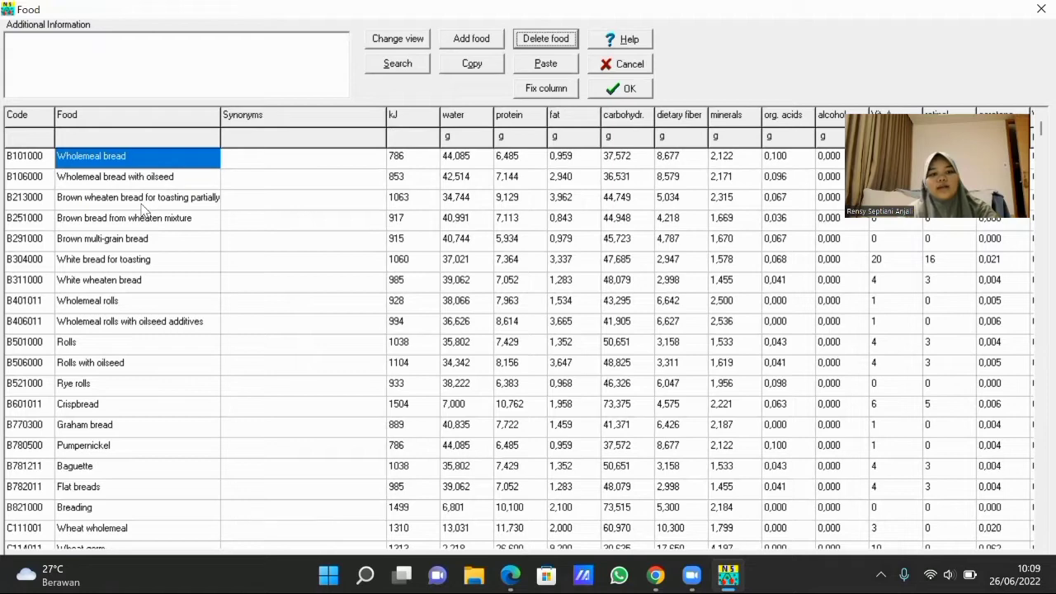
scroll(142, 211, "down", 10)
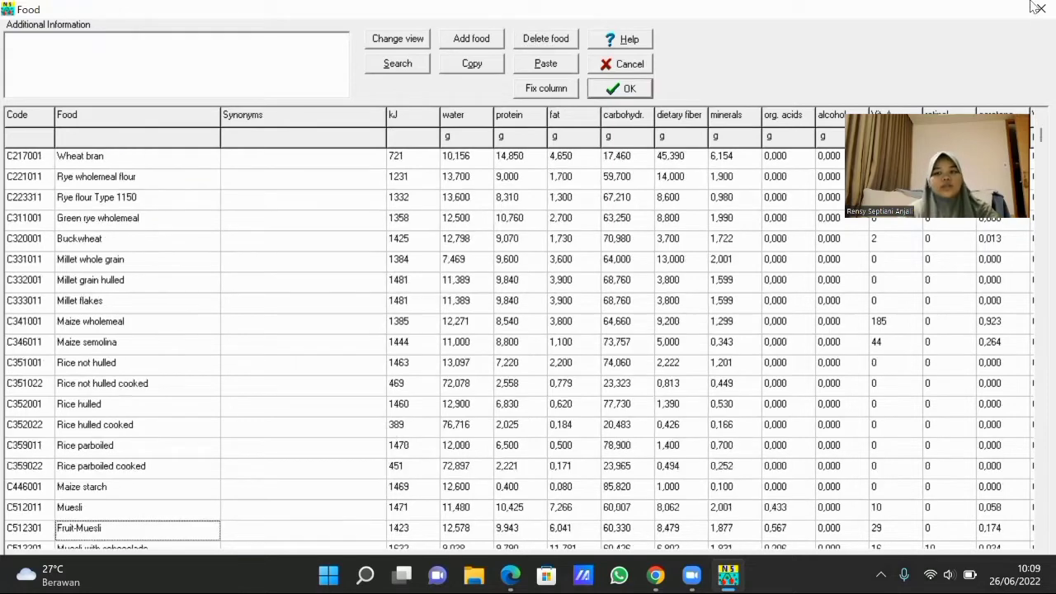
left_click(1041, 9)
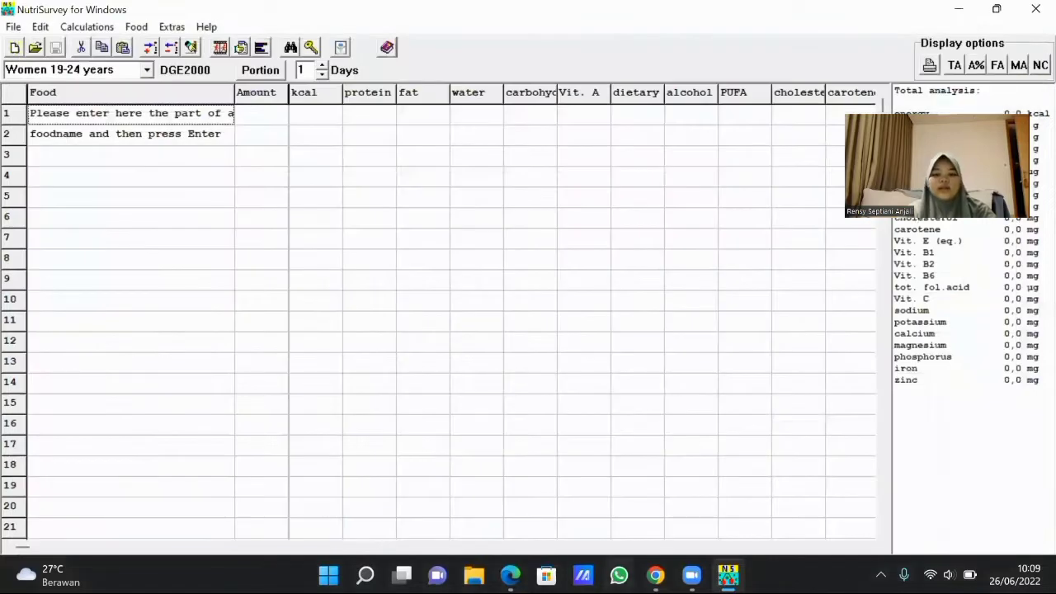
Step: Switch to Chrome and download the Indonesian food database from the site's country-specific databases page
left_click(655, 575)
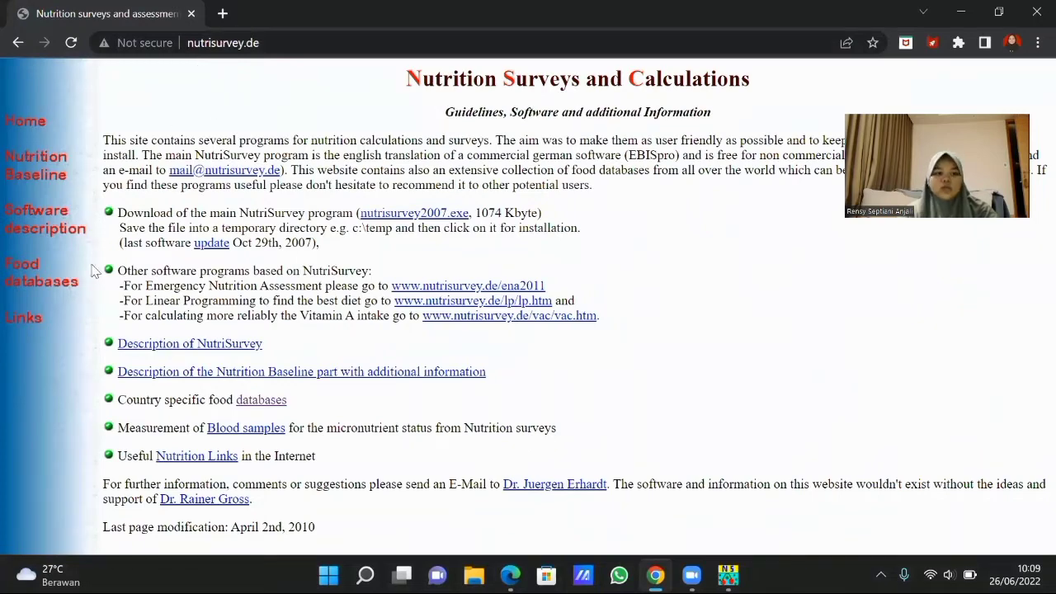
left_click(25, 281)
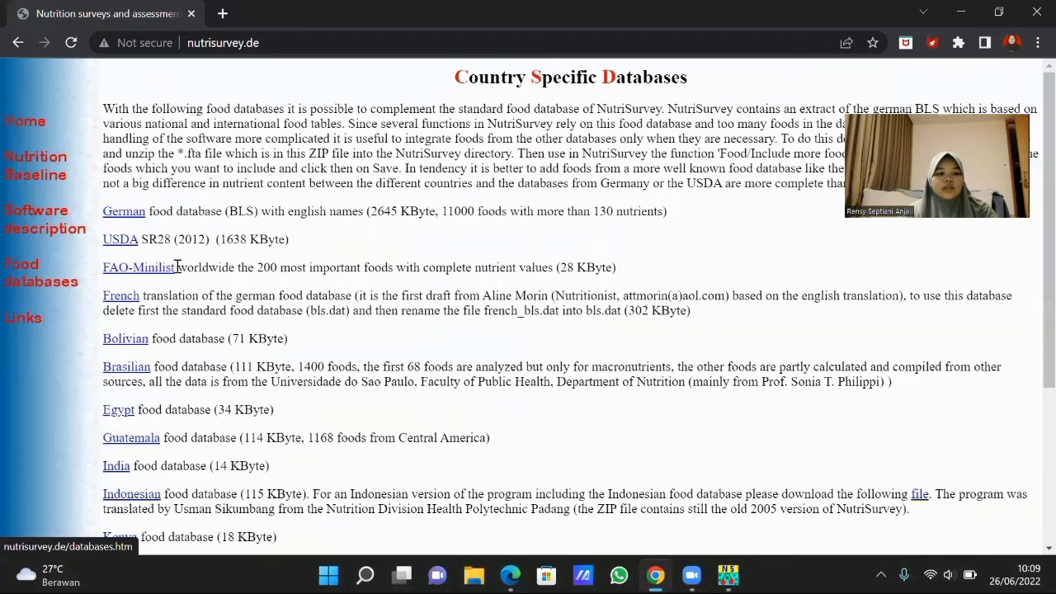
scroll(179, 262, "down", 3)
scroll(221, 219, "down", 1)
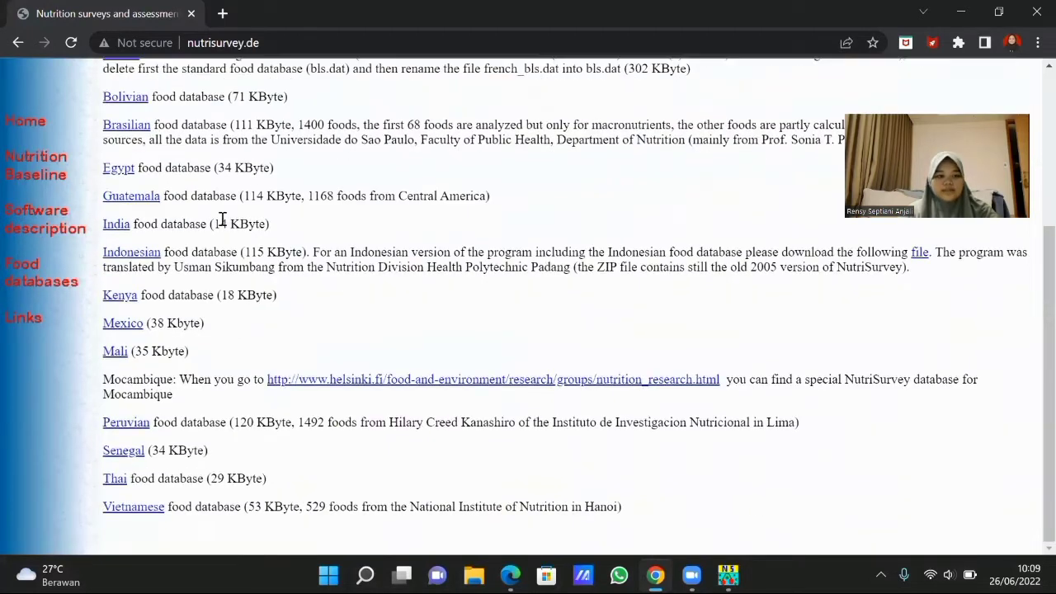
left_click(137, 258)
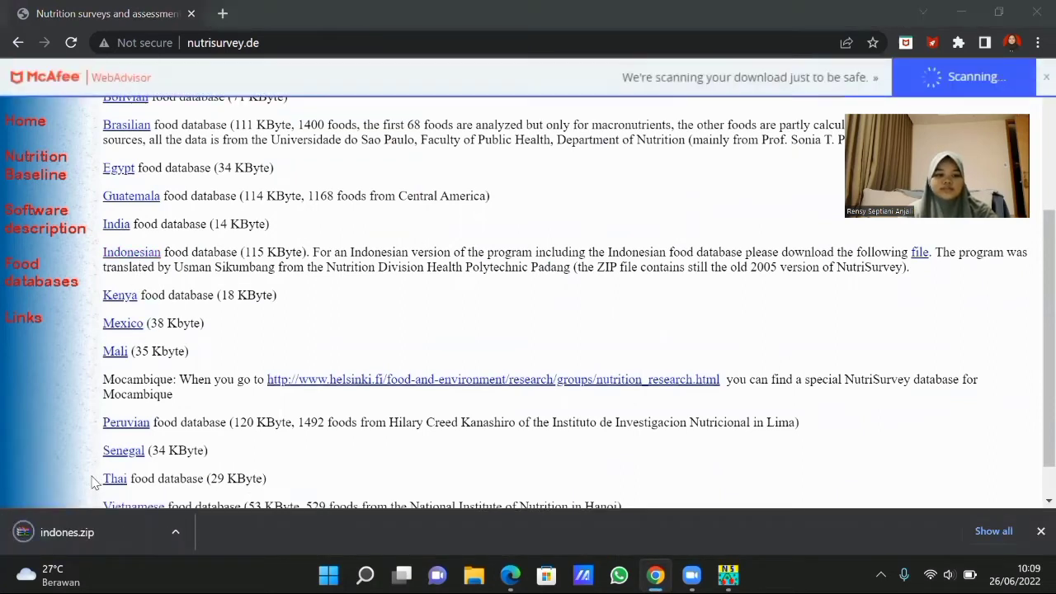
Step: Extract indo.fta from the downloaded indones.zip into C:\nutrisurvey2007 and close the archive
left_click(105, 534)
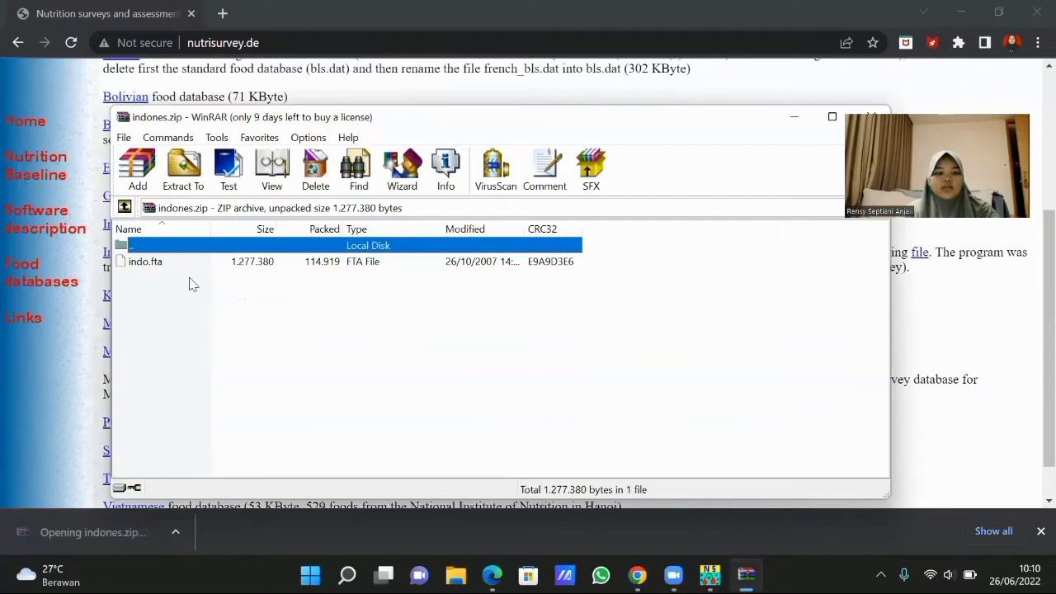
left_click(202, 264)
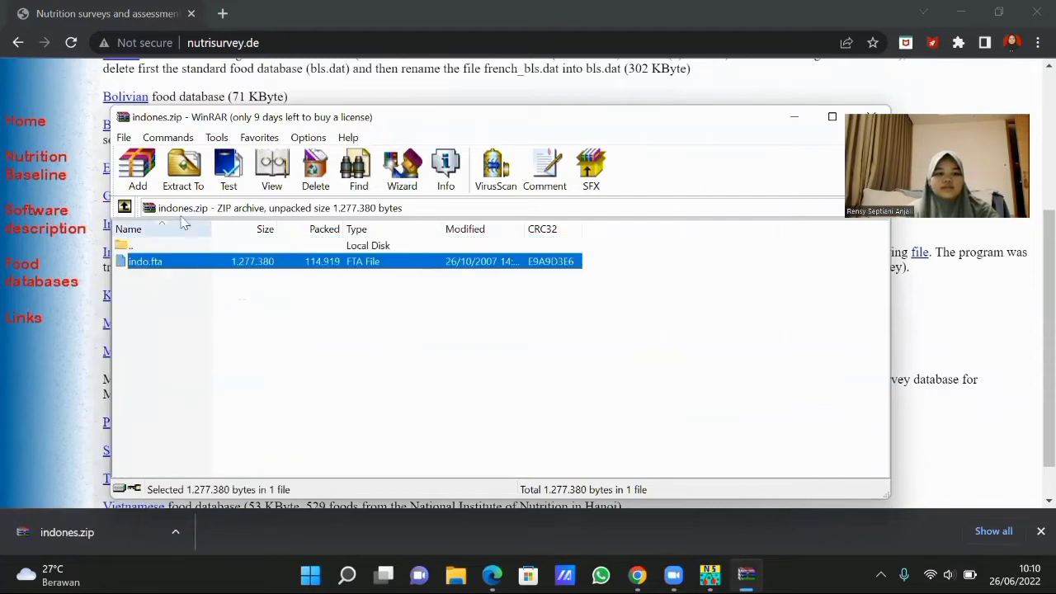
left_click(183, 183)
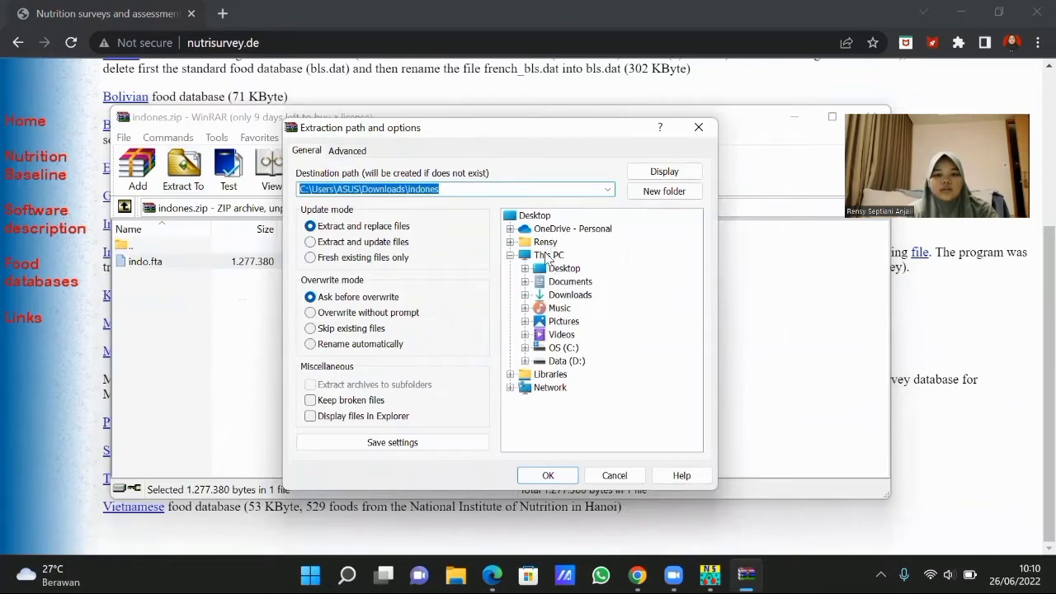
left_click(546, 256)
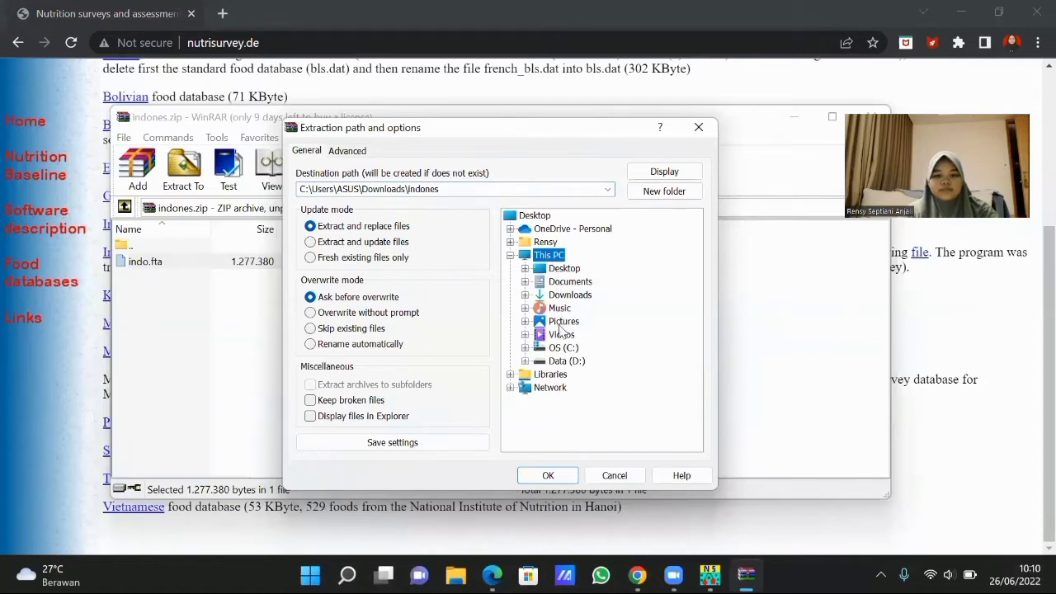
double_click(563, 349)
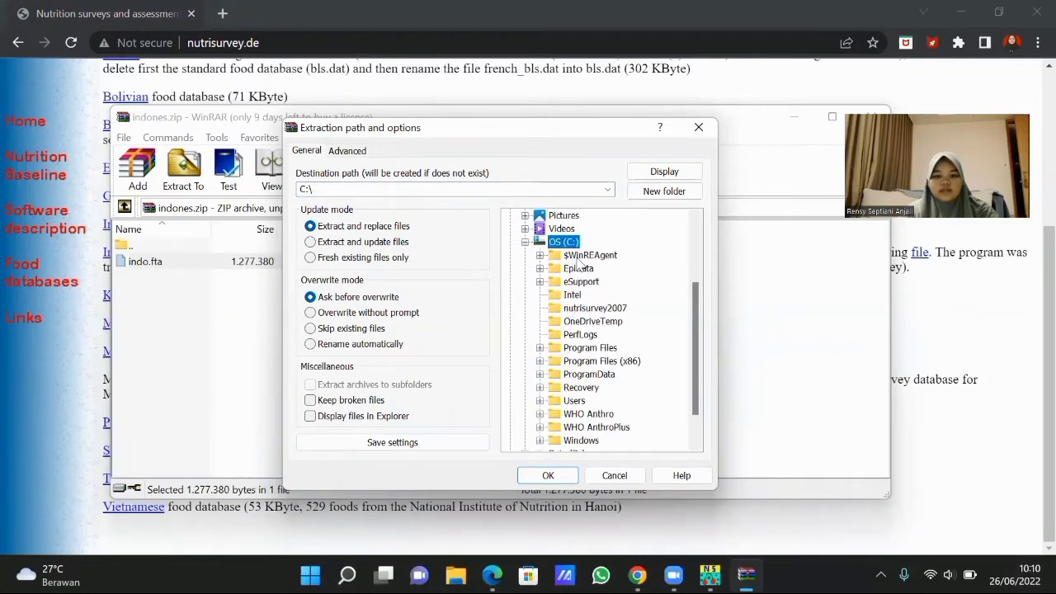
left_click(583, 308)
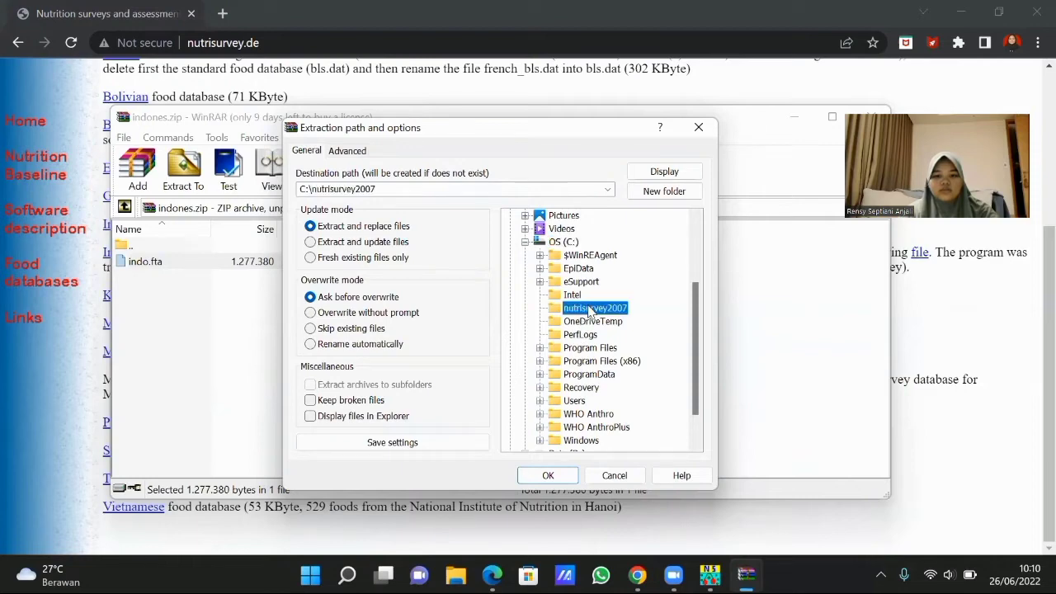
left_click(587, 309)
left_click(549, 476)
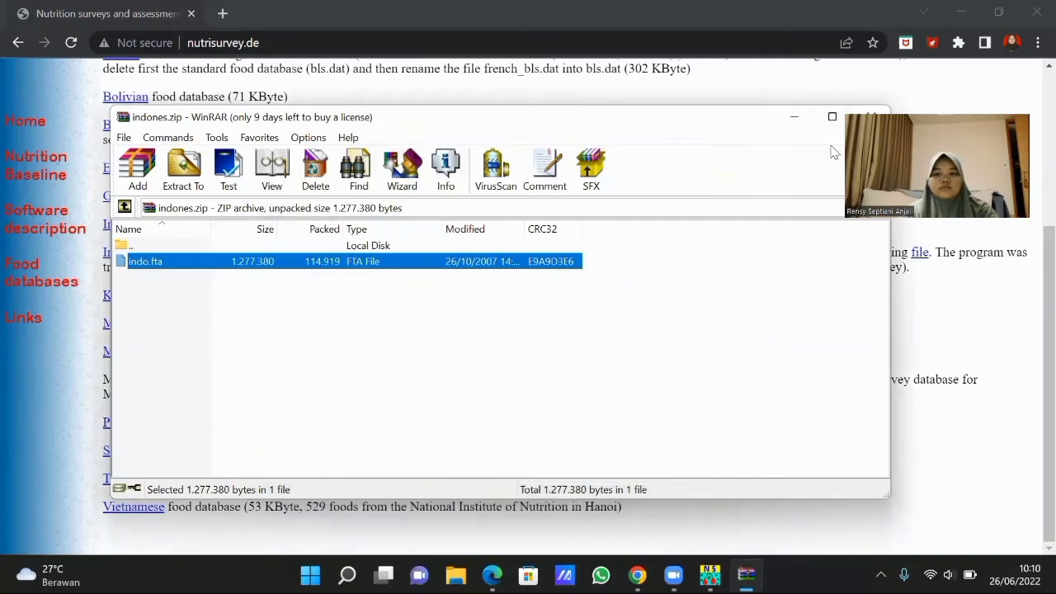
left_click_drag(715, 122, 633, 133)
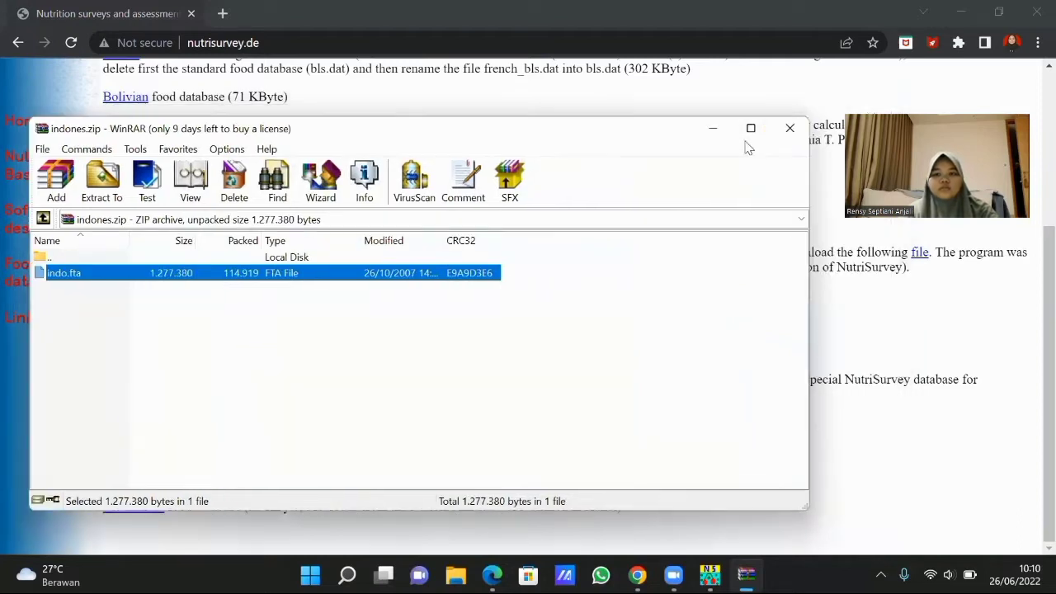
left_click(789, 129)
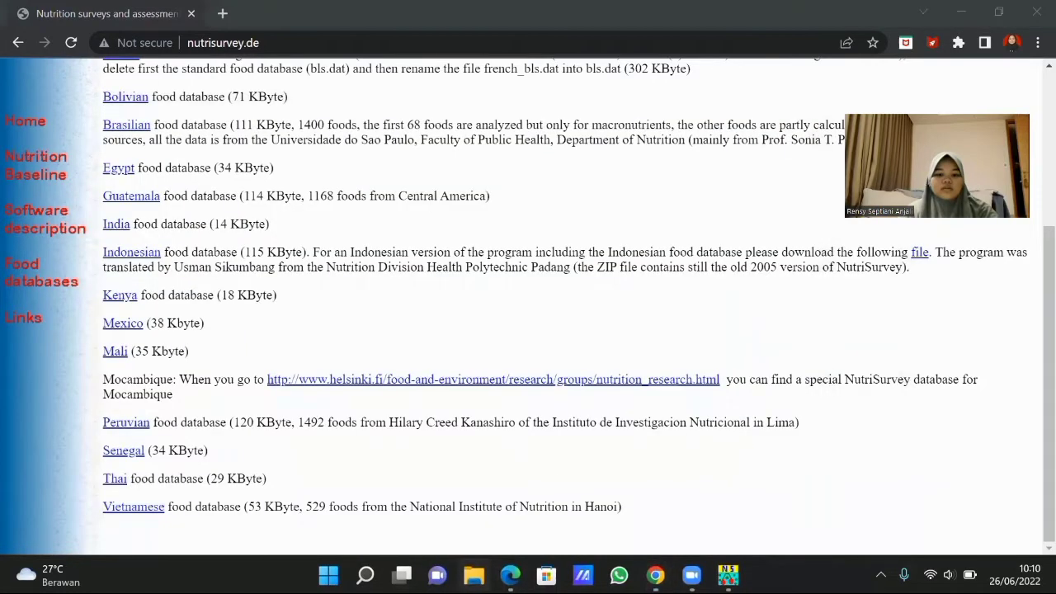
Step: Open the C:\nutrisurvey2007 folder in File Explorer and check for the extracted indo.fta file
key("super+e")
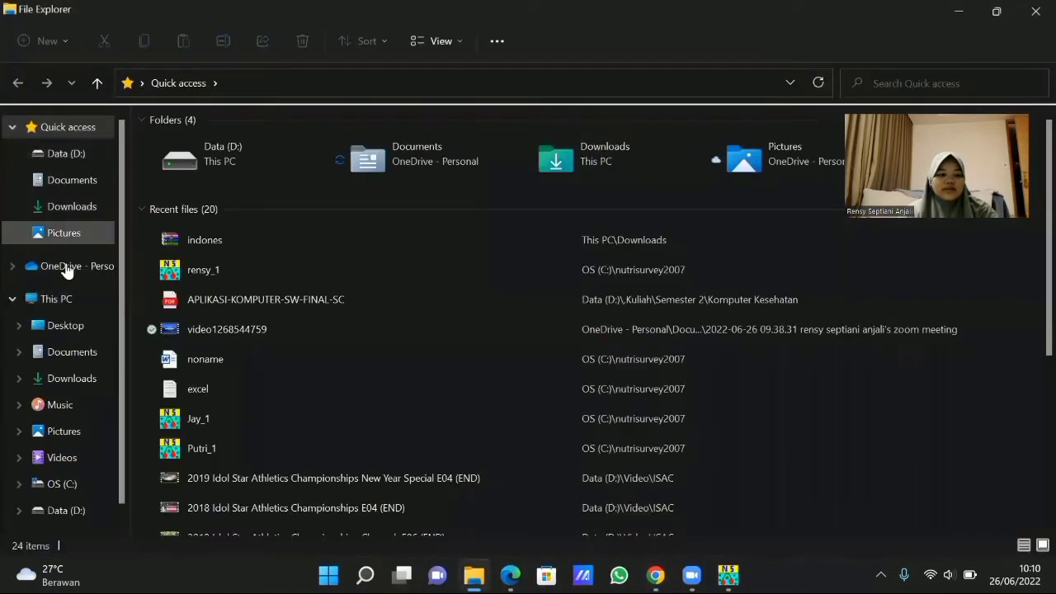
scroll(66, 281, "down", 1)
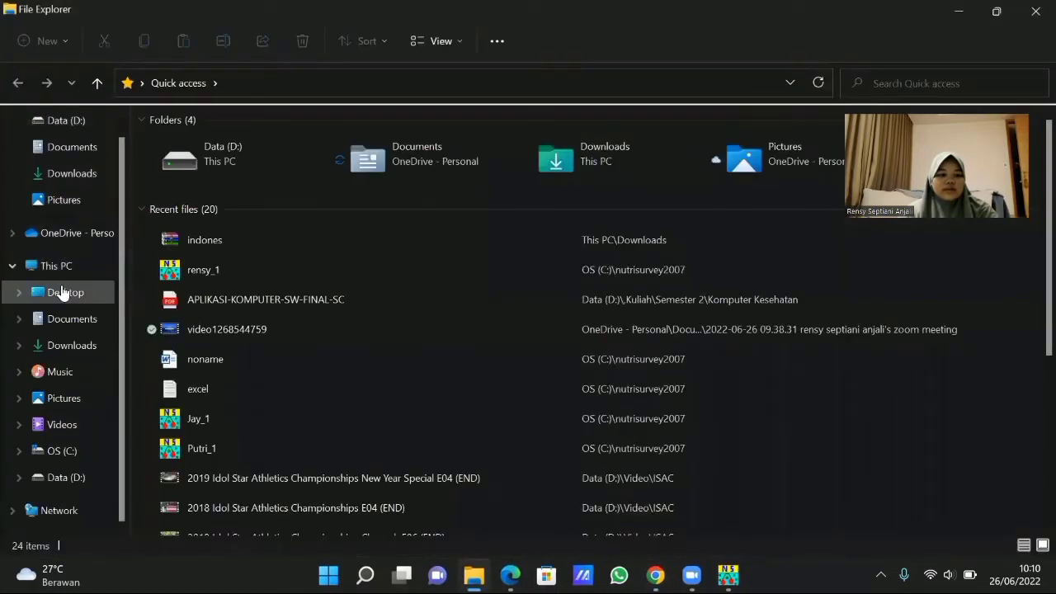
left_click(72, 451)
scroll(73, 184, "up", 1)
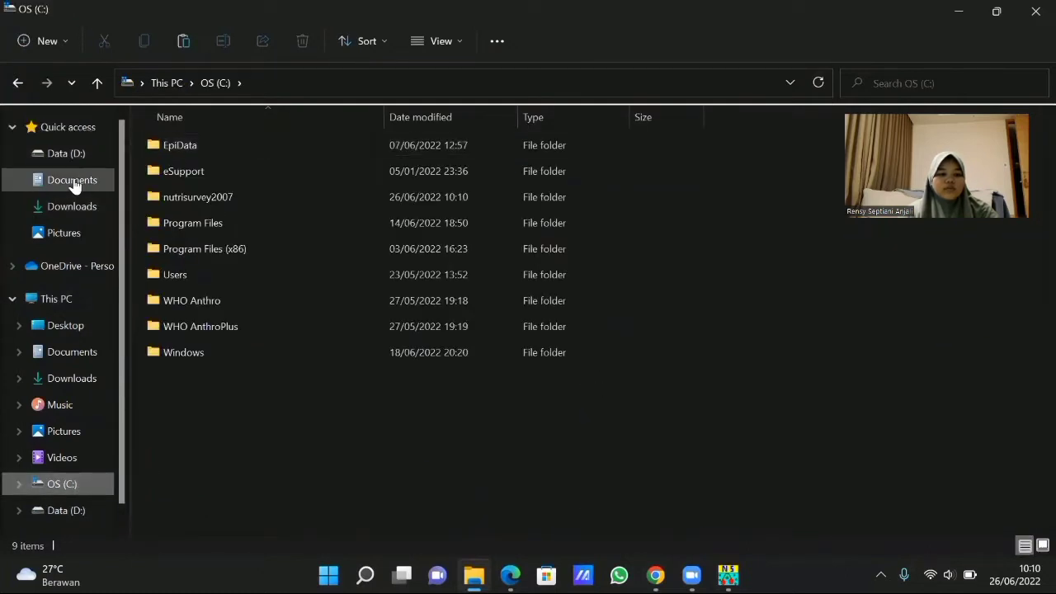
double_click(267, 201)
scroll(288, 246, "down", 3)
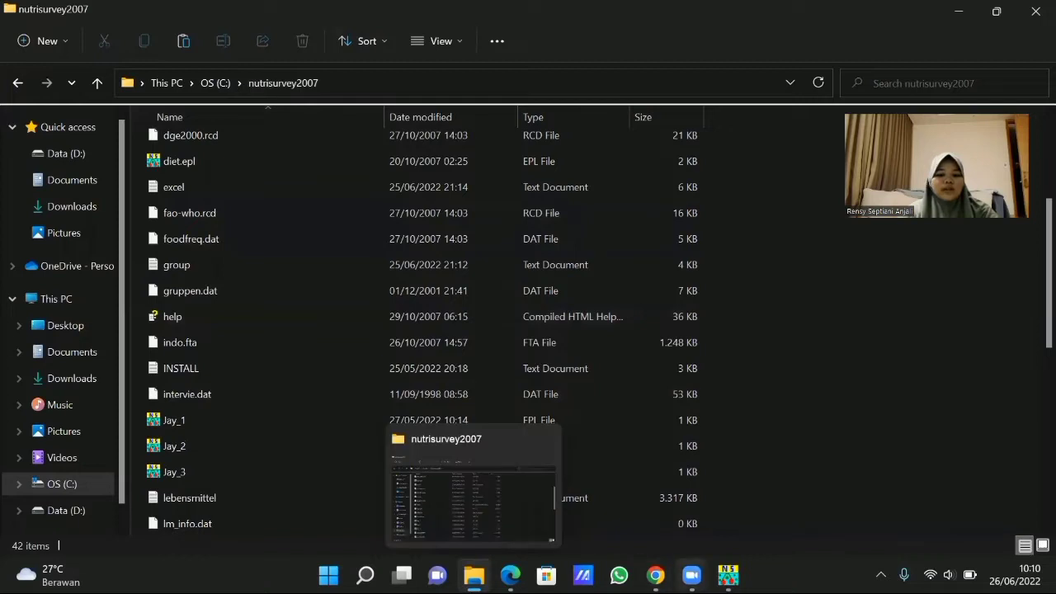
Step: Switch to NutriSurvey and open indo.fta as the other database from which to include more foods
left_click(727, 575)
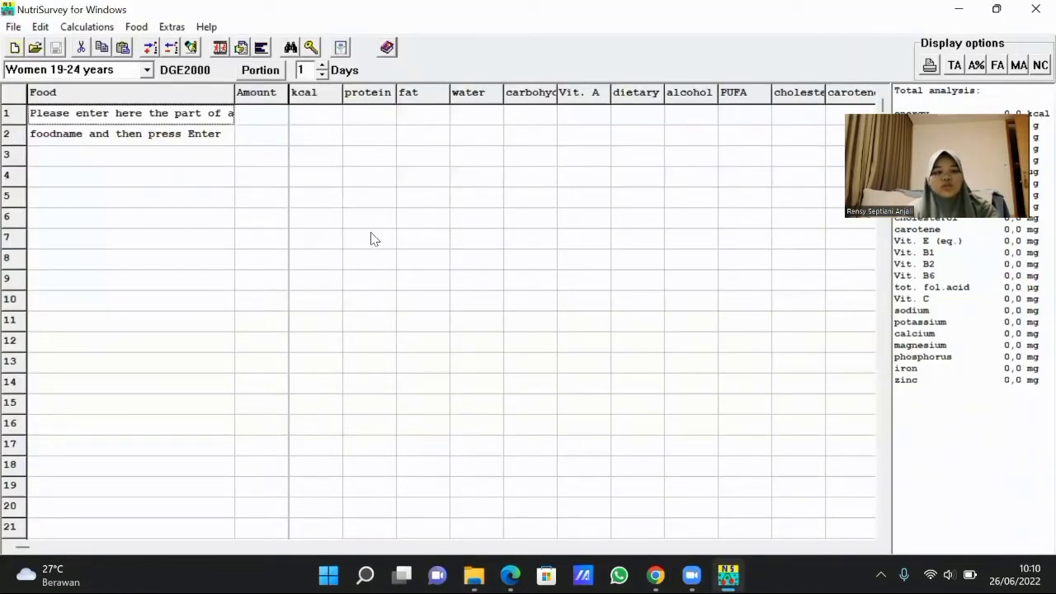
left_click(136, 27)
mouse_move(172, 26)
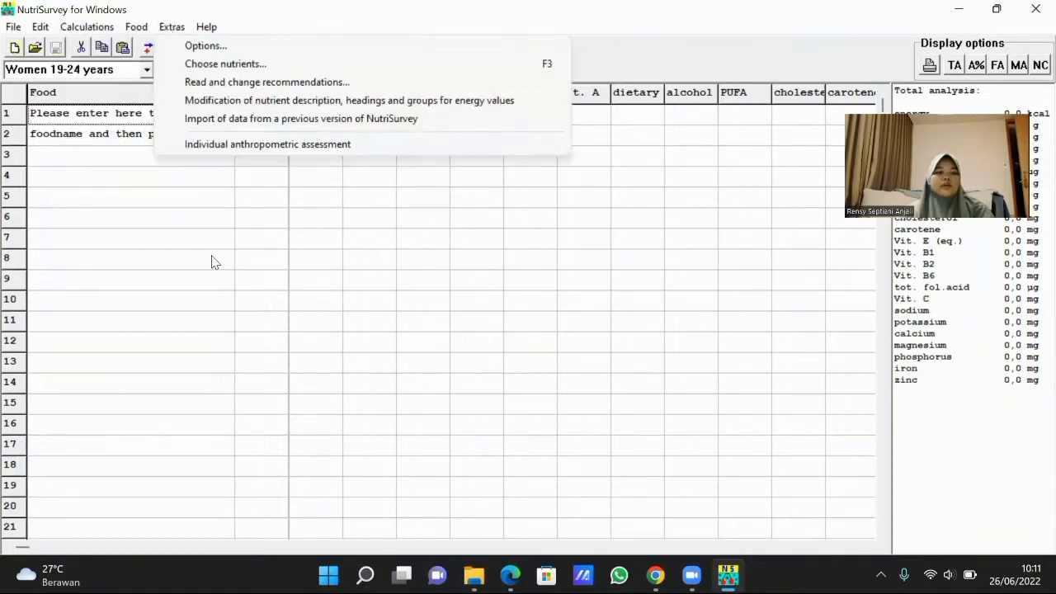
left_click(211, 262)
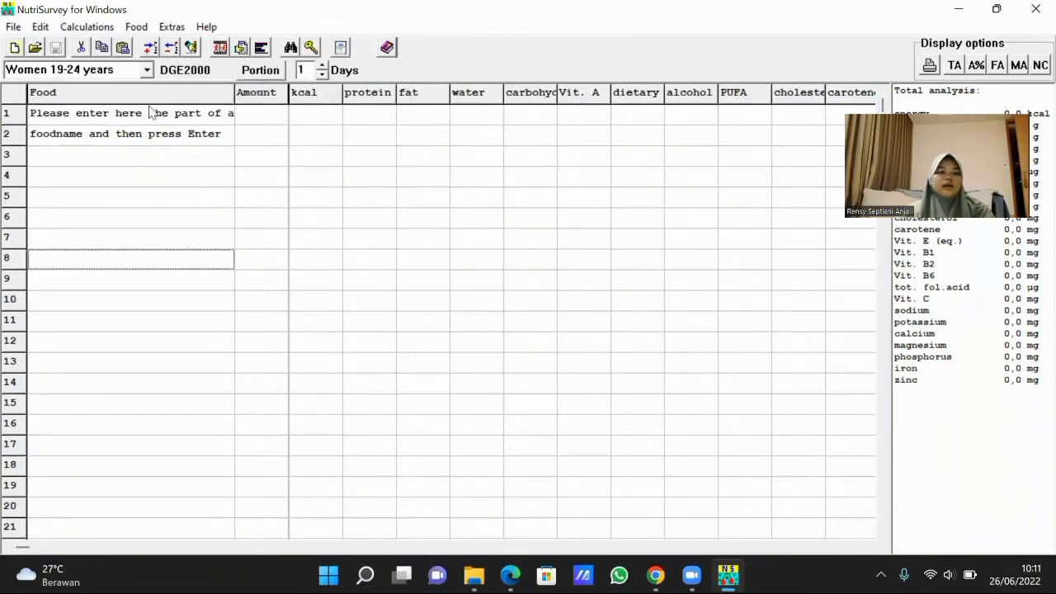
left_click(137, 28)
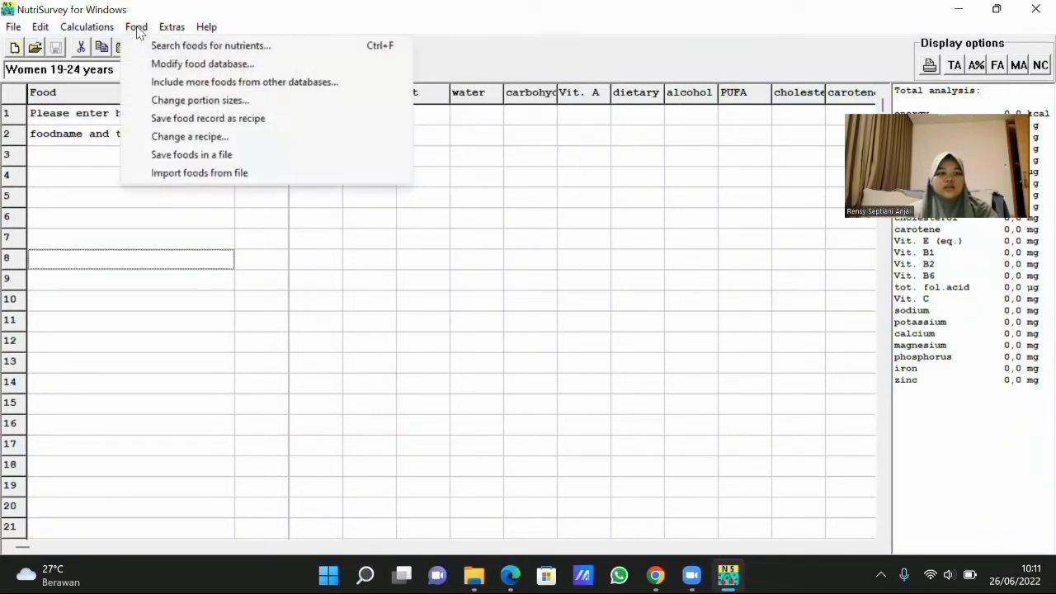
left_click(184, 85)
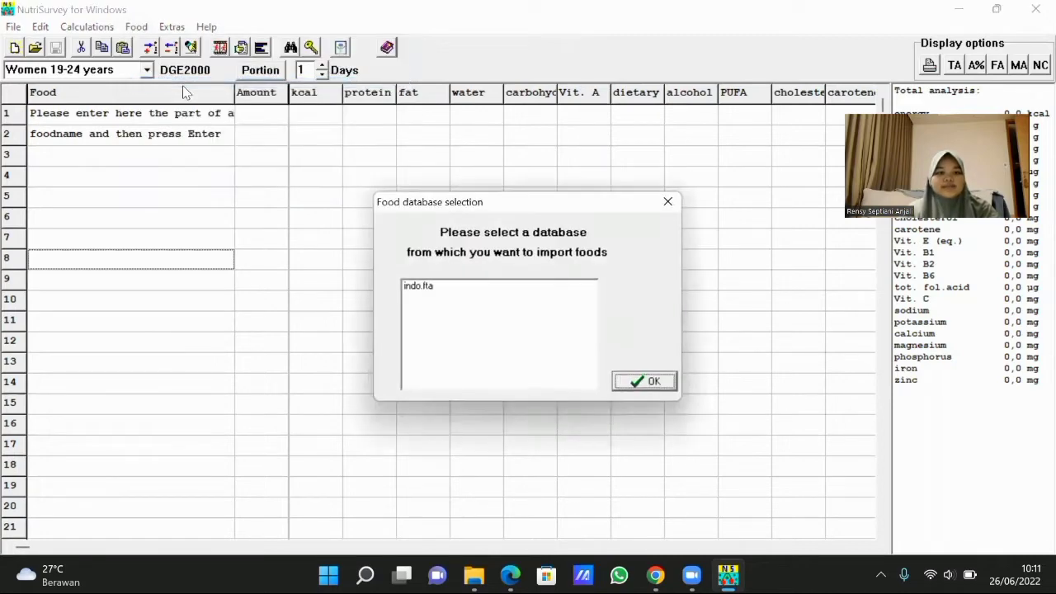
left_click(423, 293)
left_click(653, 388)
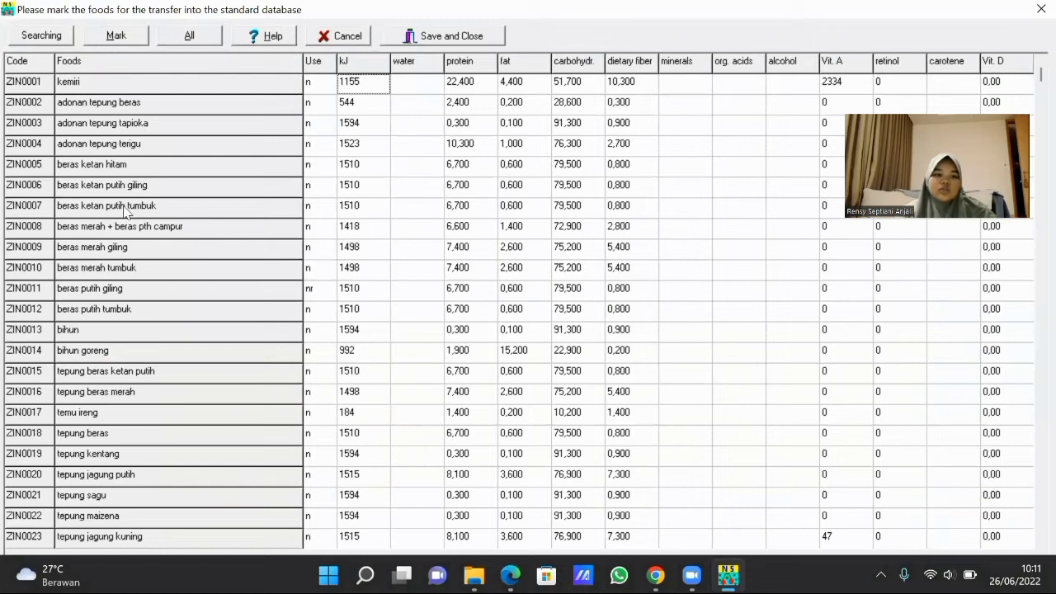
Step: Look through the list of Indonesian foods offered for transfer into the standard database
key("Down")
key("Down")
key("Down")
key("Down")
key("Down")
key("Down")
key("Down")
key("Down")
key("Down")
key("Down")
key("Down")
key("Down")
key("Down")
key("Down")
key("Down")
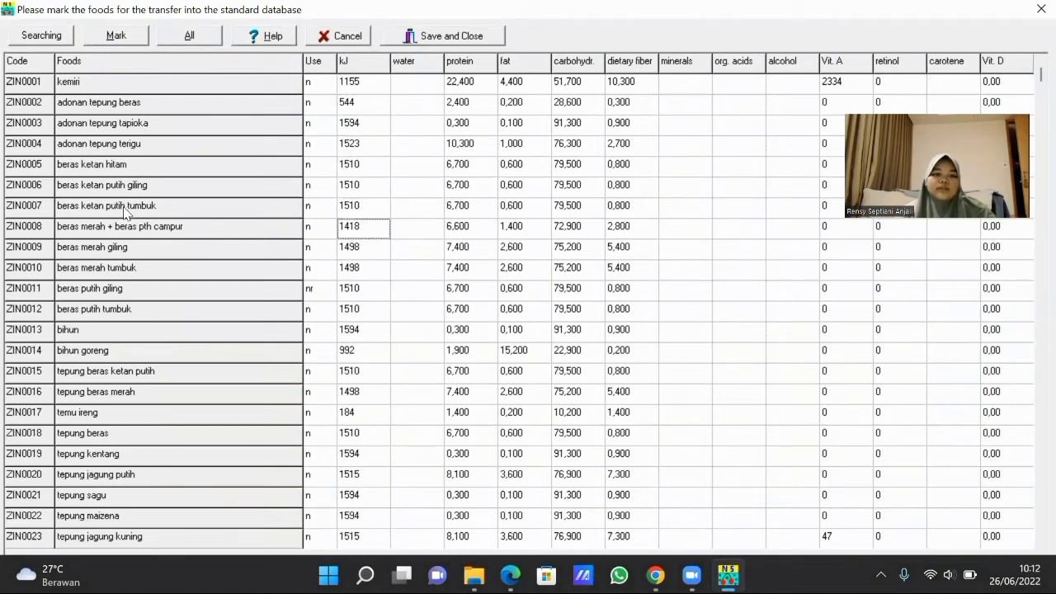
key("Down")
key("Down")
key("Down")
key("Down")
key("Down")
key("Down")
key("Down")
key("Down")
key("Down")
key("Down")
key("Down")
key("Down")
key("Down")
key("Down")
key("Down")
key("Down")
key("Down")
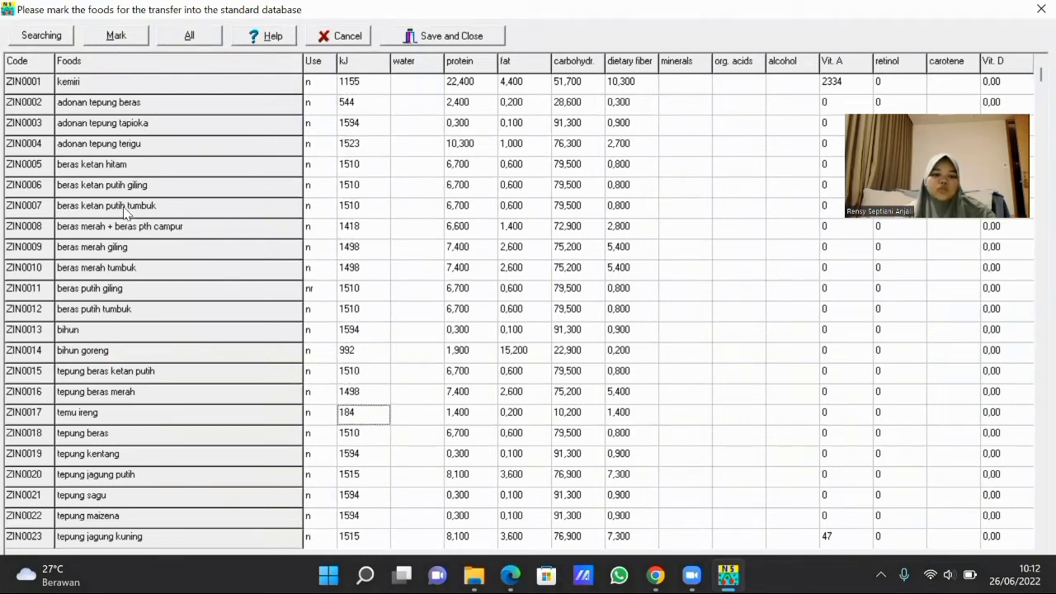
key("Down")
key("Down")
key("Down")
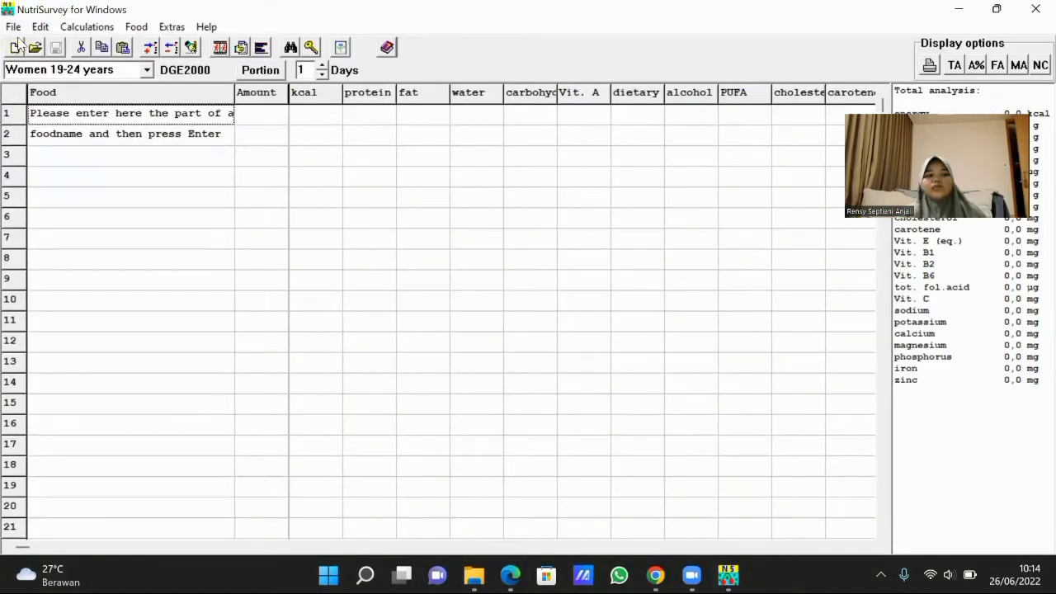
left_click(13, 28)
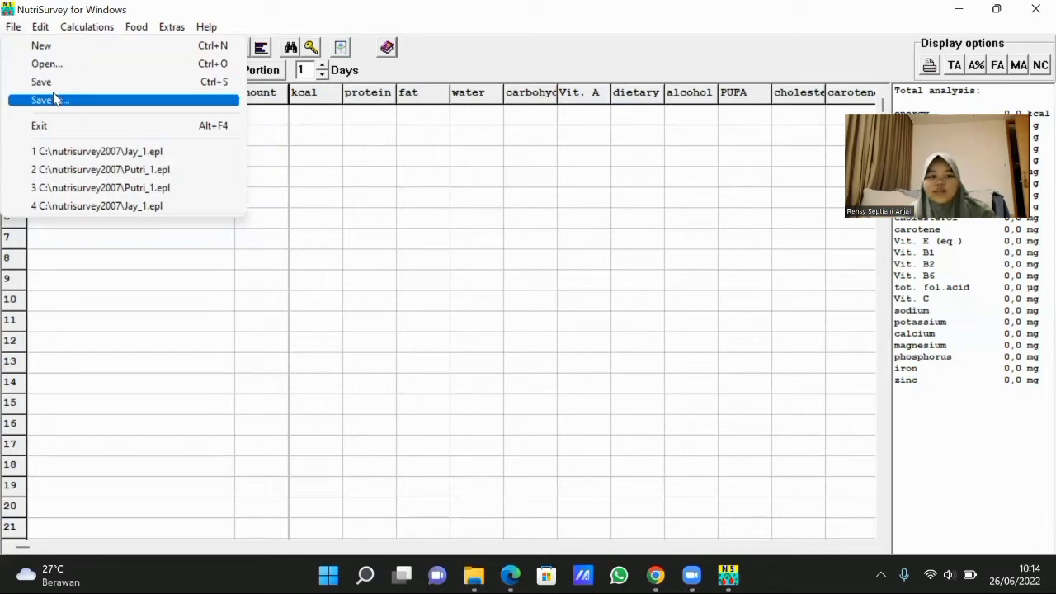
mouse_move(35, 30)
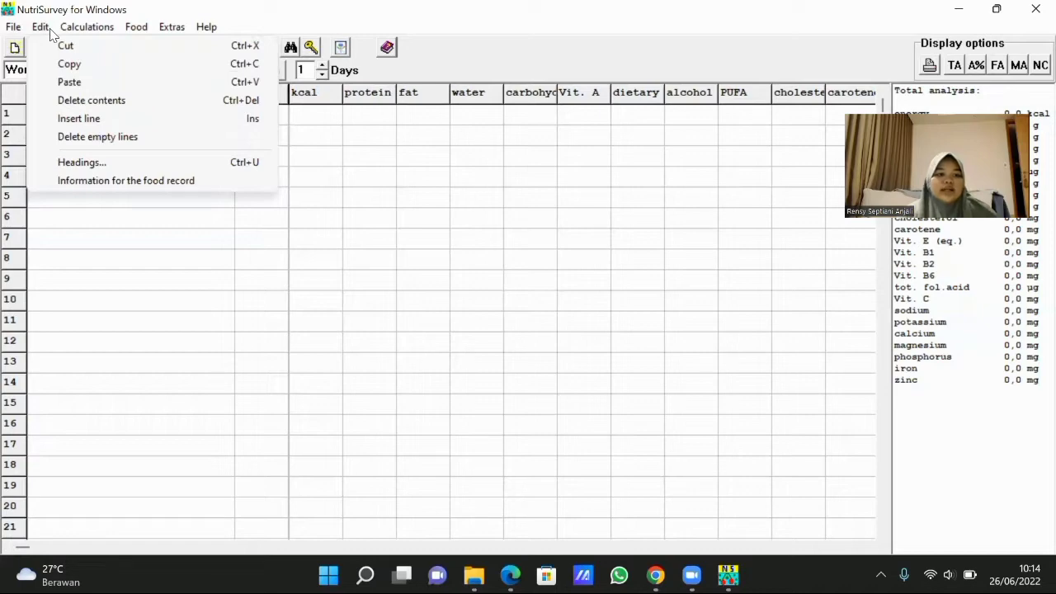
left_click(66, 216)
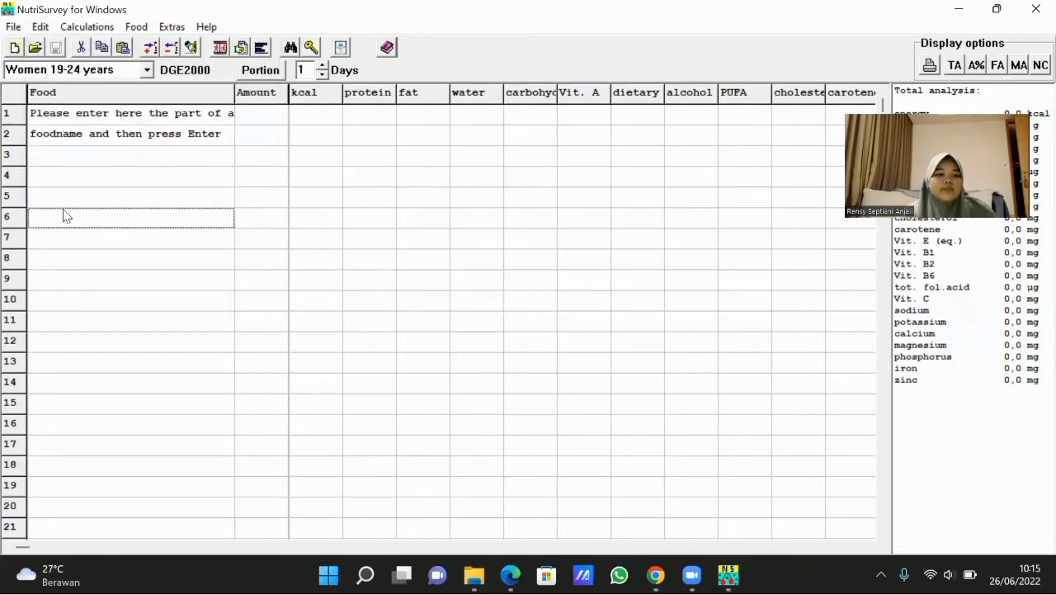
Step: Open the saved food record Putri_1 from the nutrisurvey2007 folder
left_click(12, 27)
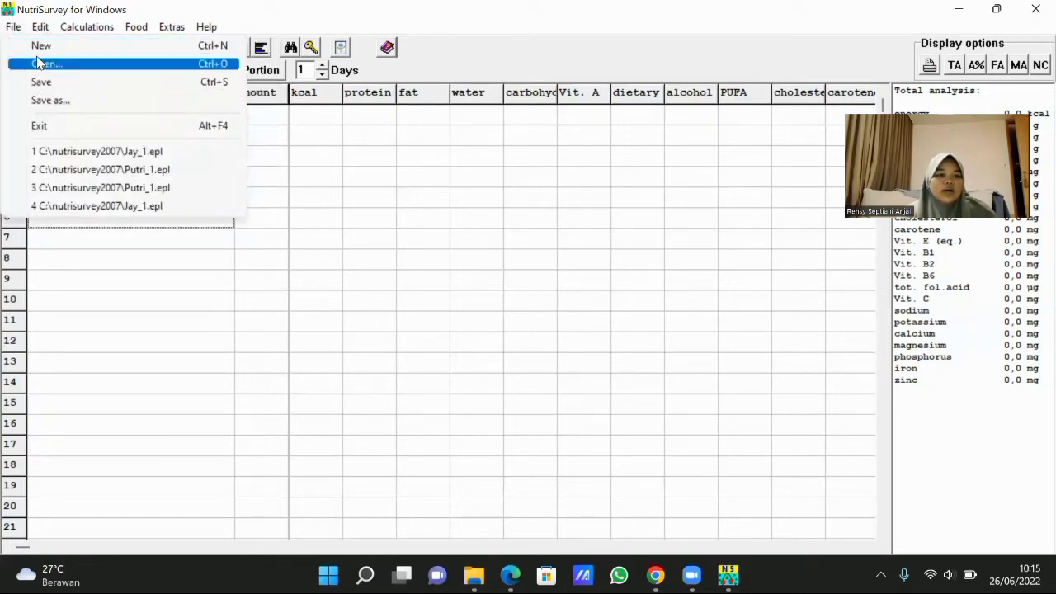
left_click(39, 63)
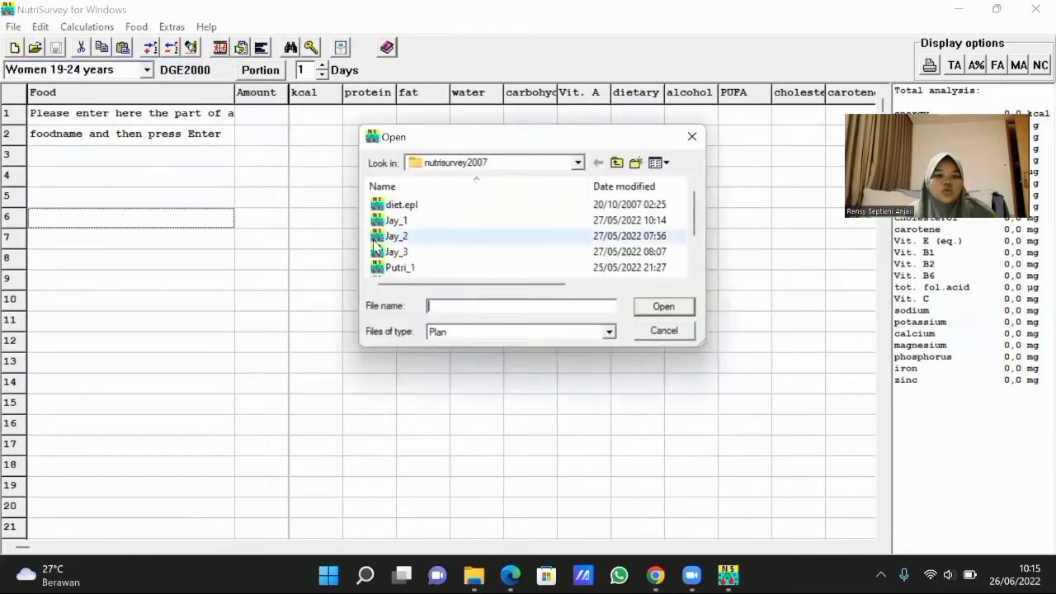
left_click(400, 267)
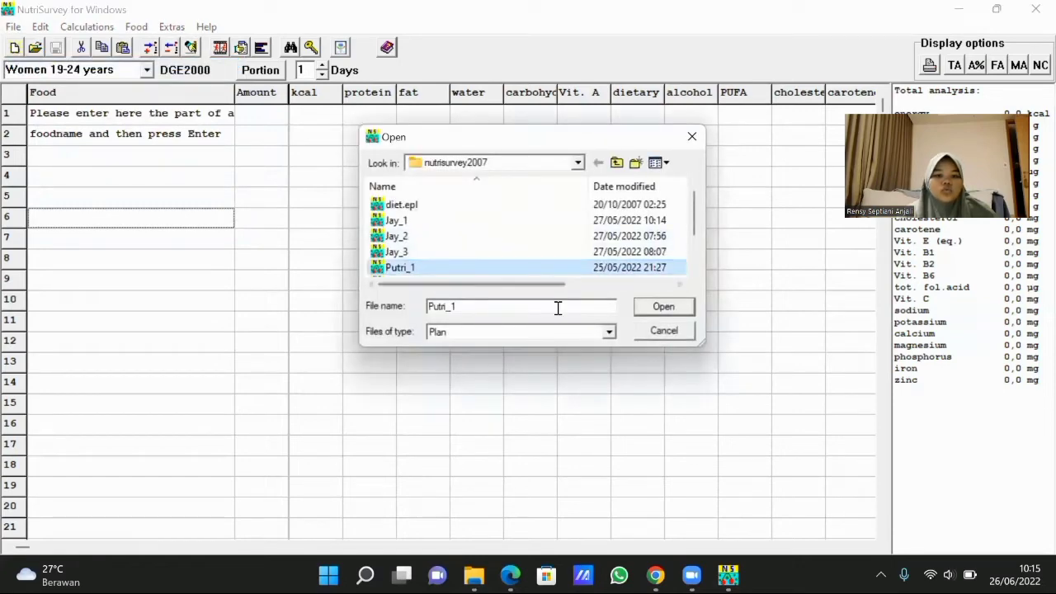
left_click(658, 313)
Step: Cut the nasi putih line under the Makan Pagi heading from the food record
left_click(42, 27)
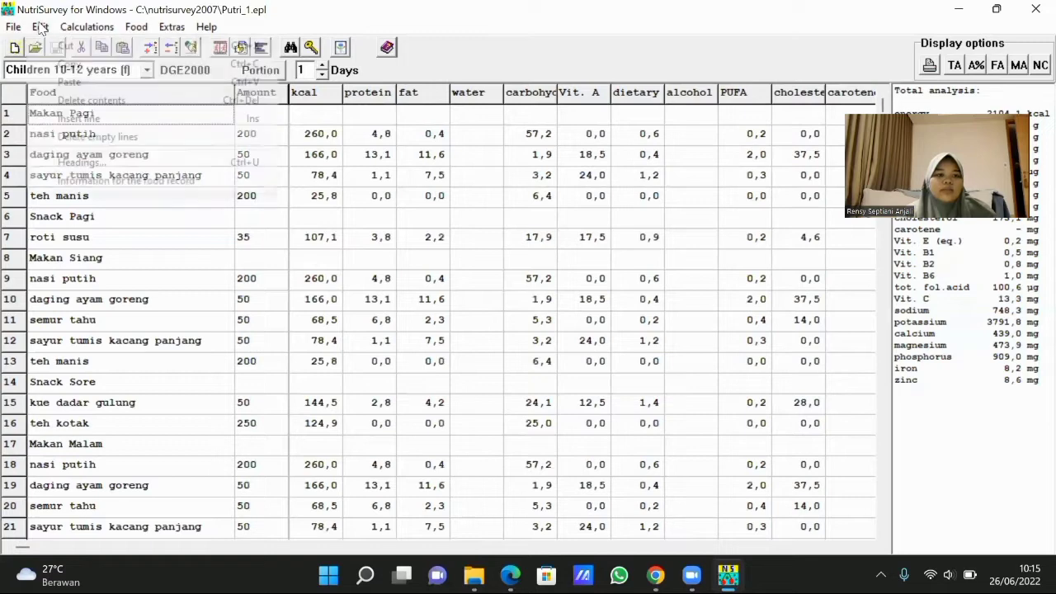
mouse_move(57, 33)
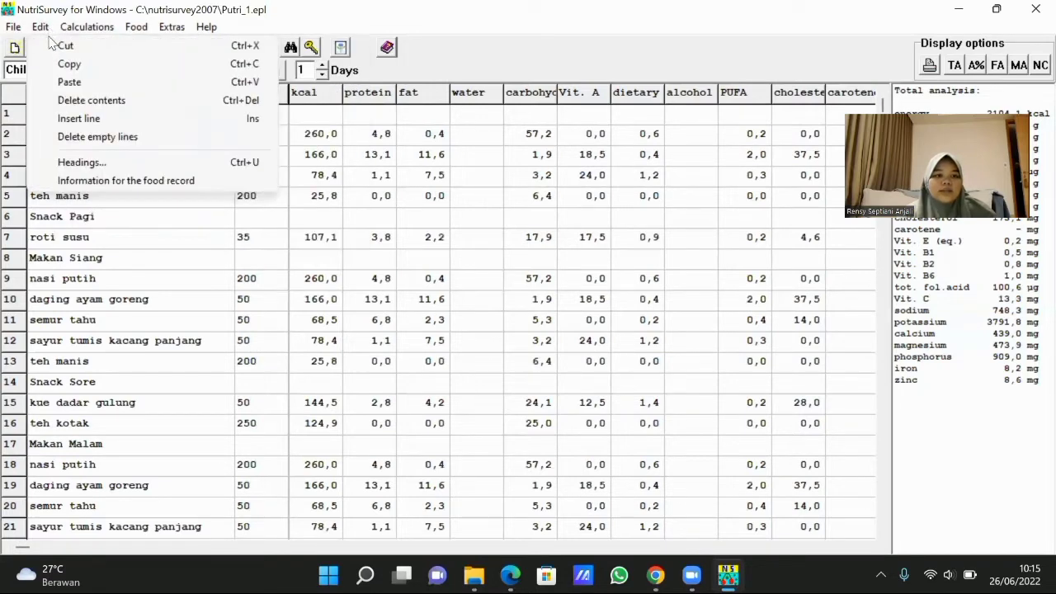
left_click(91, 278)
left_click(87, 136)
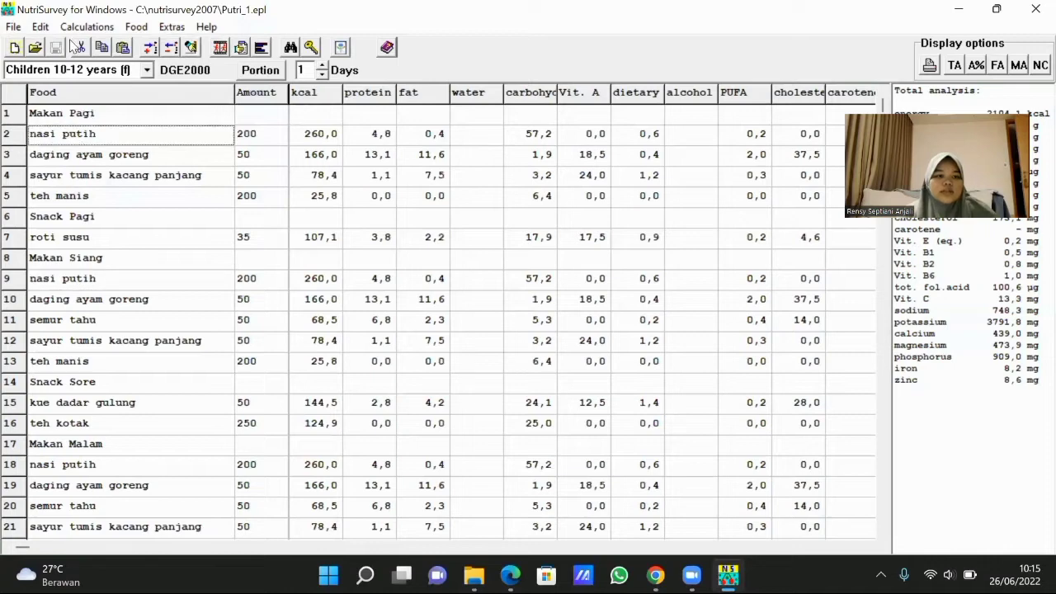
left_click(40, 26)
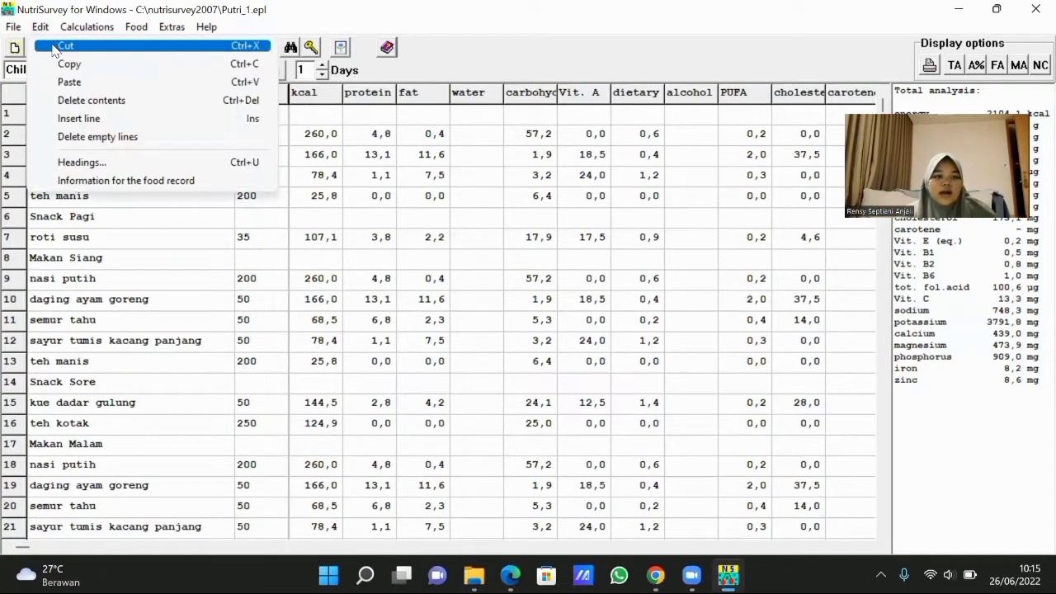
left_click(53, 46)
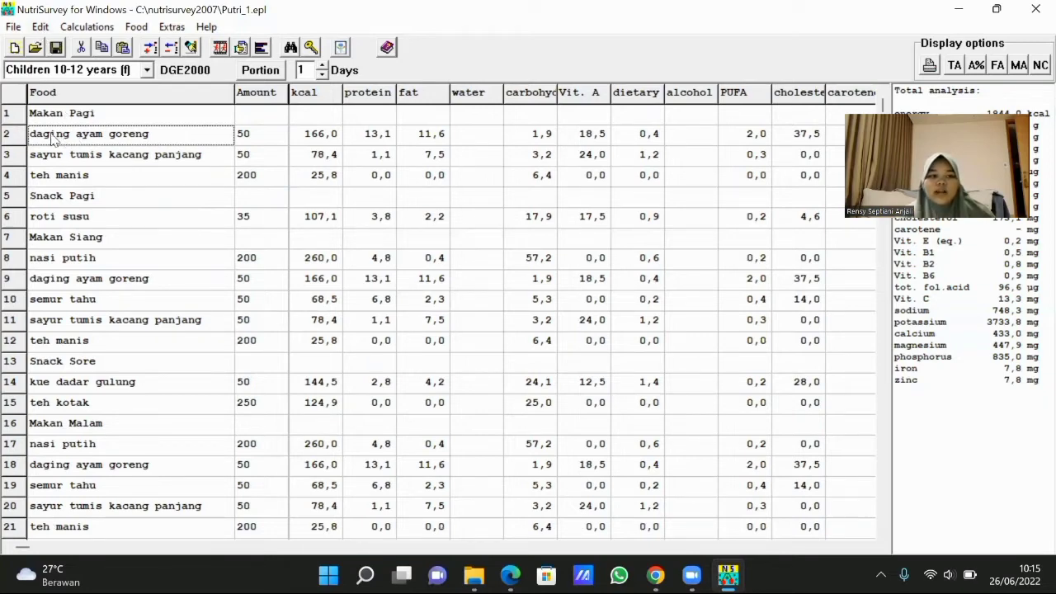
Step: Delete the contents of the daging ayam goreng line under Makan Pagi, leaving its row in place
left_click(39, 28)
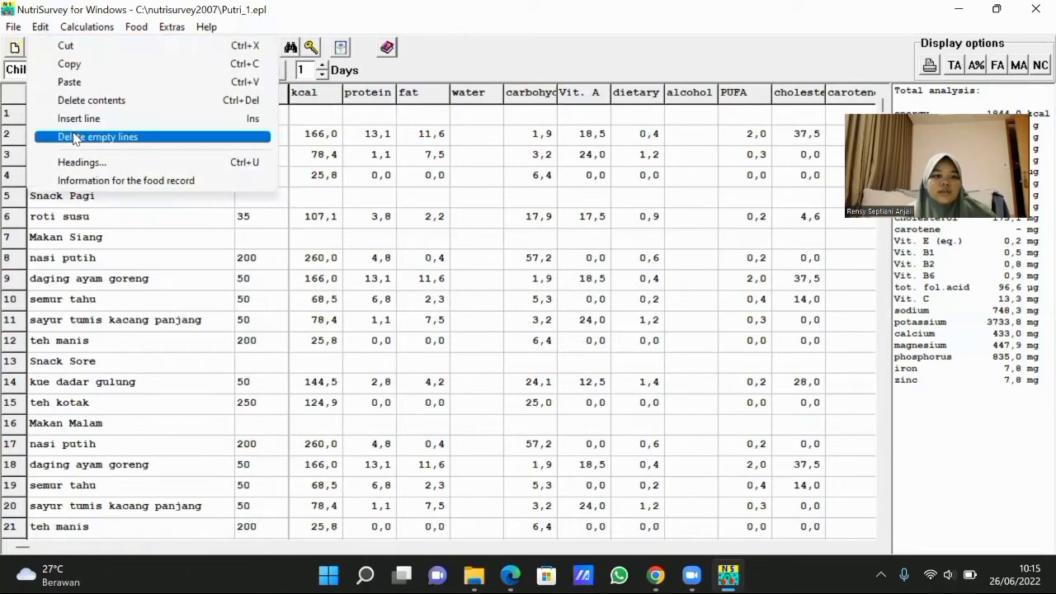
left_click(92, 100)
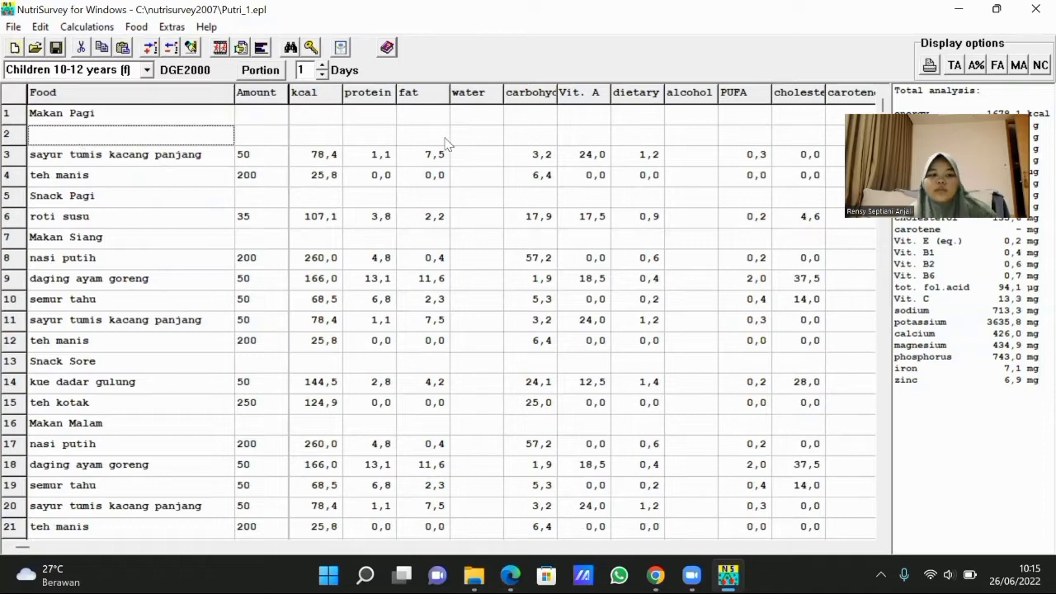
left_click(40, 27)
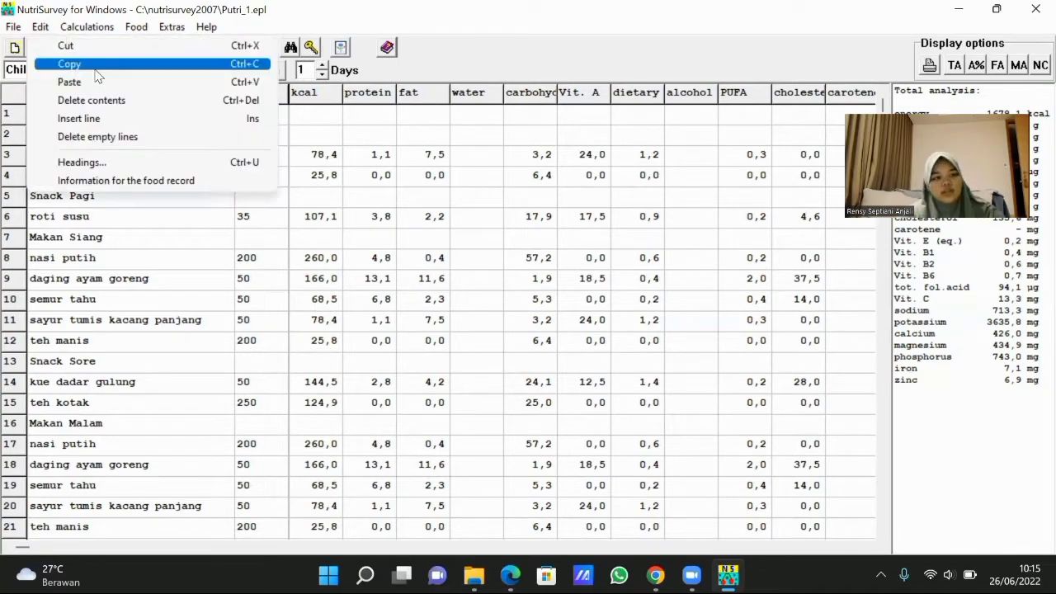
left_click(124, 263)
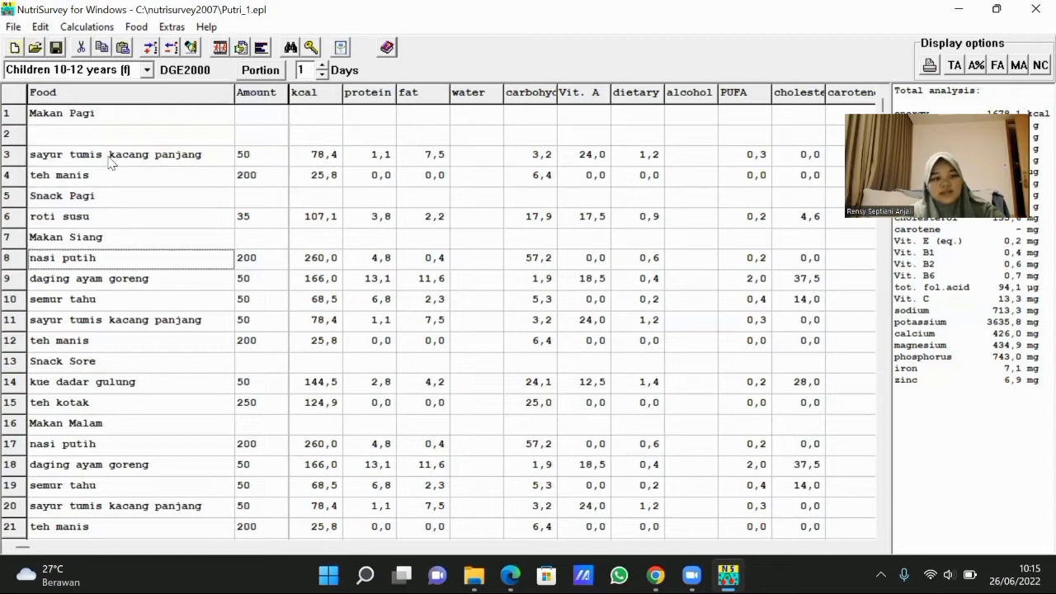
Step: Insert an empty line above sayur tumis kacang panjang in the Makan Pagi section
left_click(61, 160)
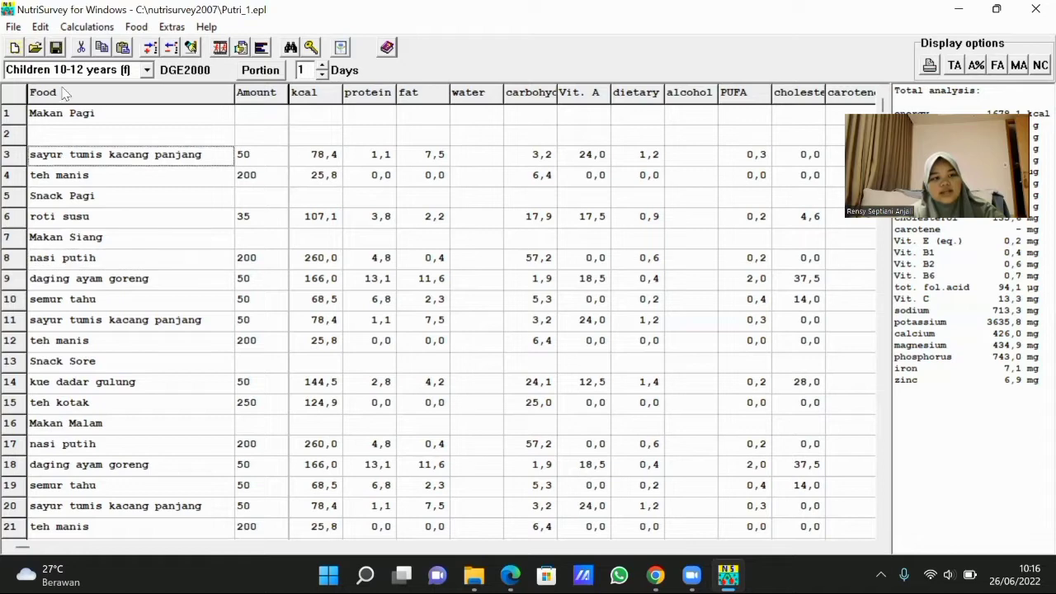
left_click(42, 26)
left_click(78, 121)
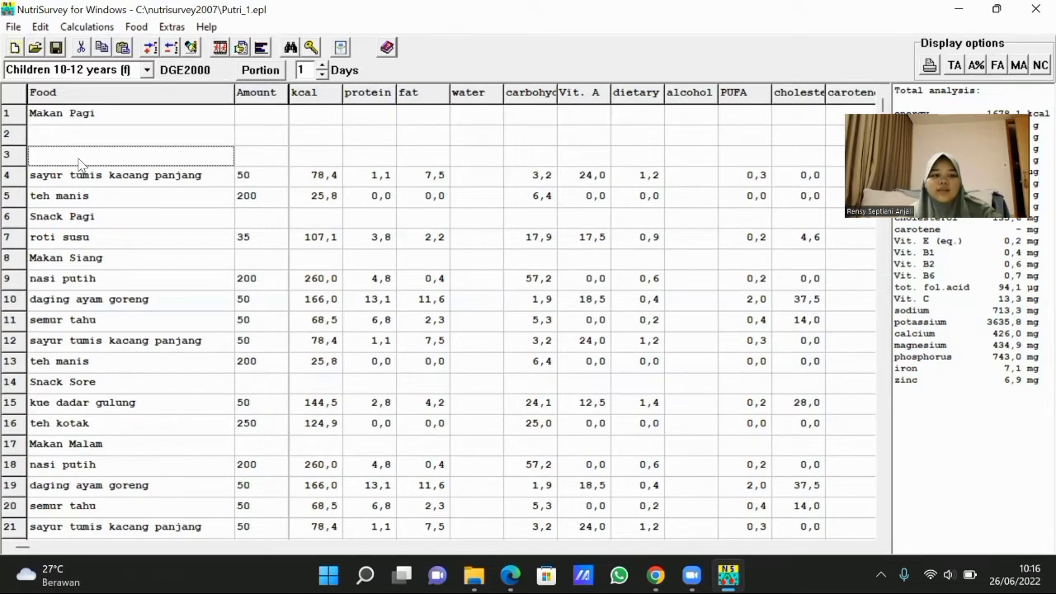
Step: Delete all empty lines from the food record
left_click(38, 28)
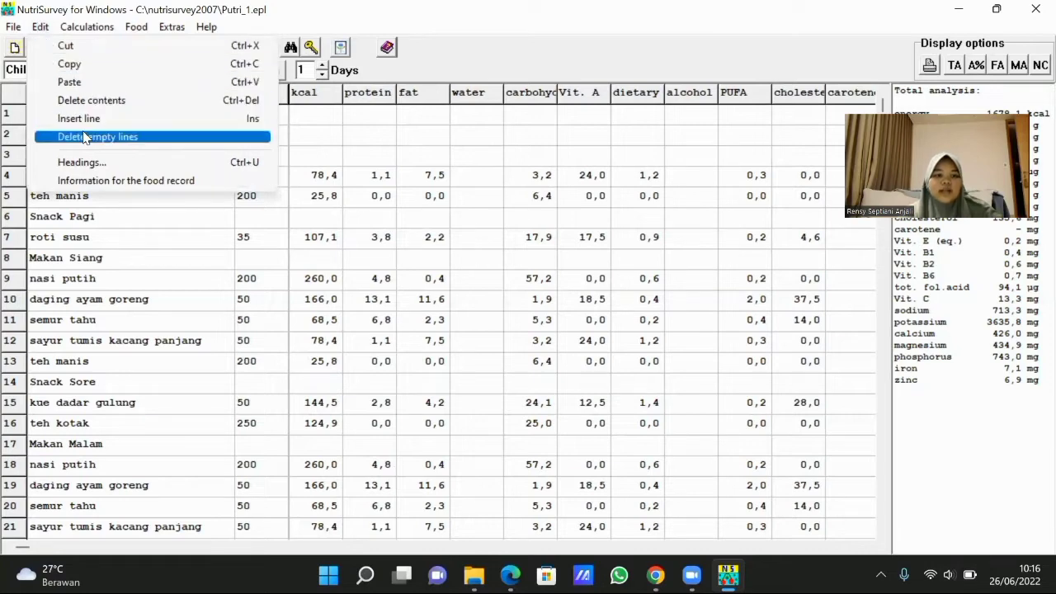
left_click(313, 179)
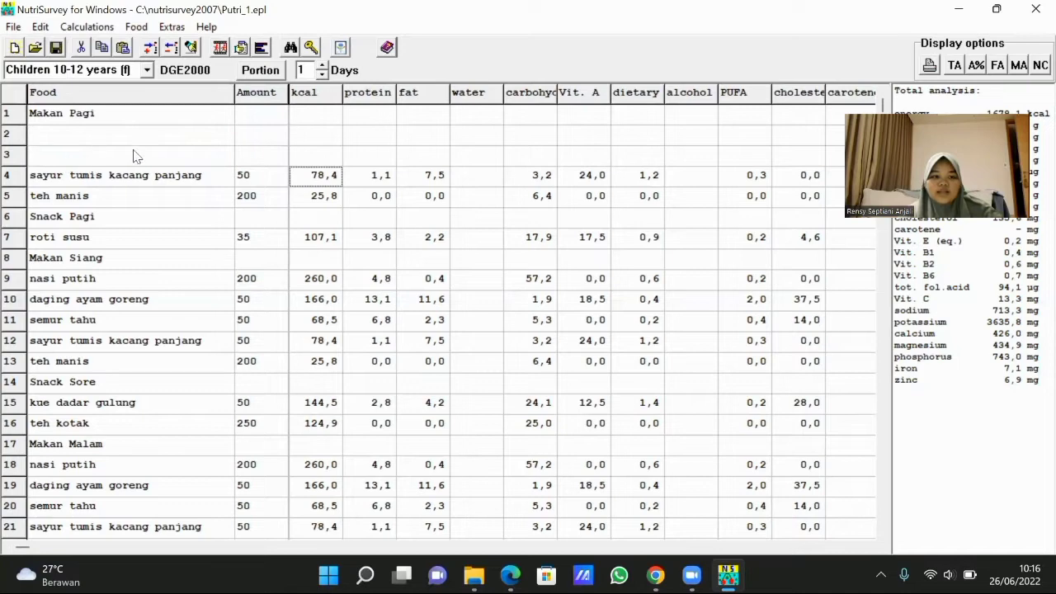
left_click(39, 28)
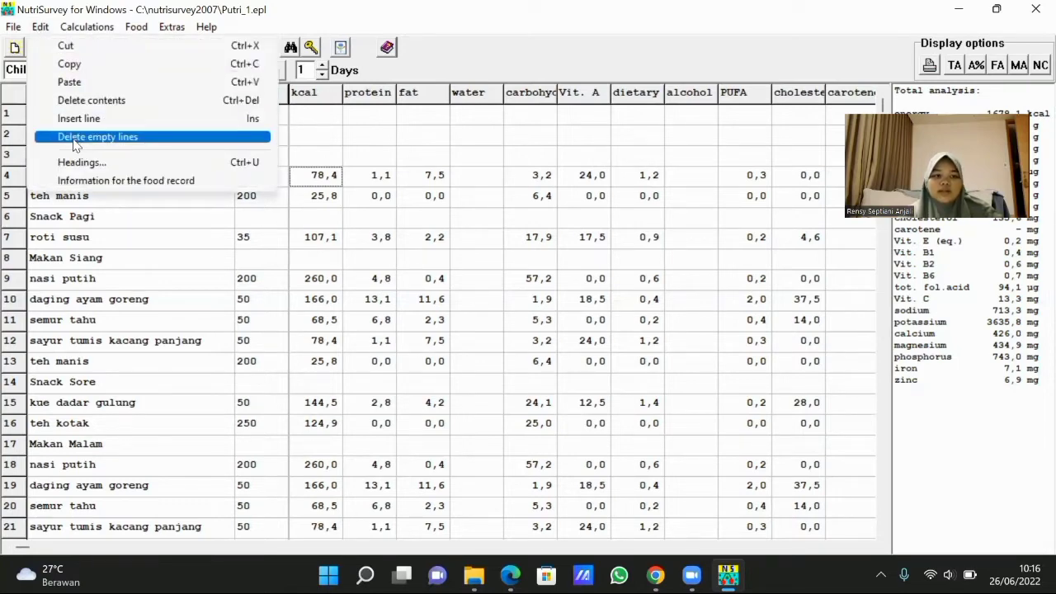
left_click(74, 145)
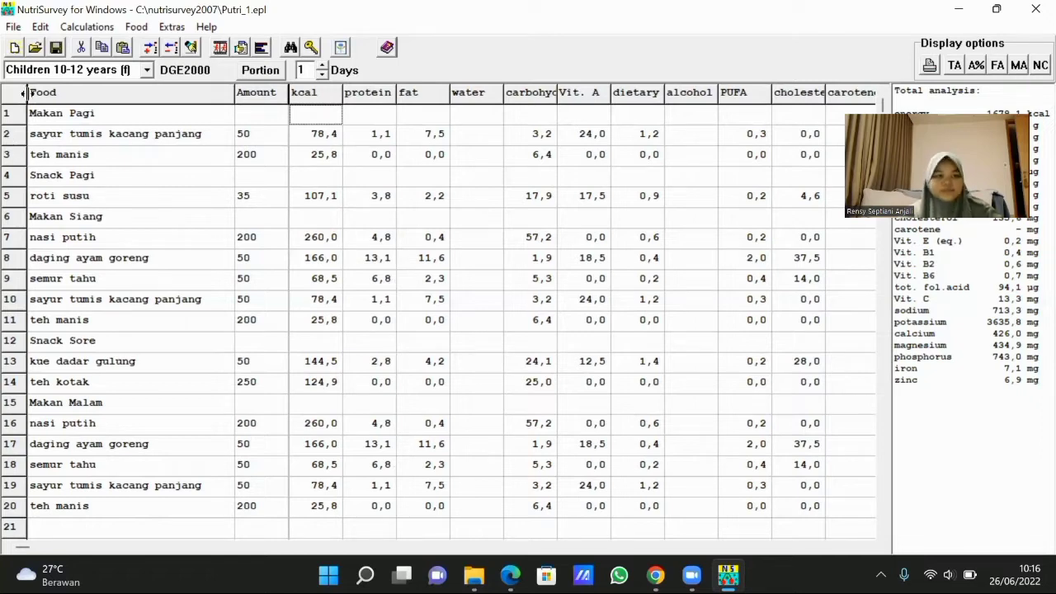
Step: View the meal headings available for the food record and close the list without inserting one
left_click(42, 27)
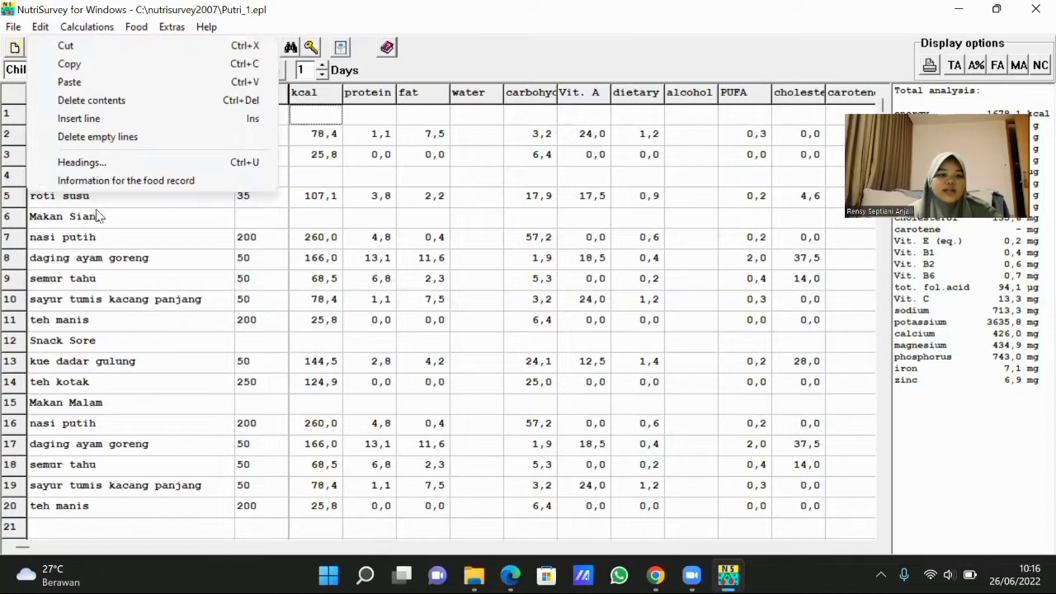
left_click(176, 165)
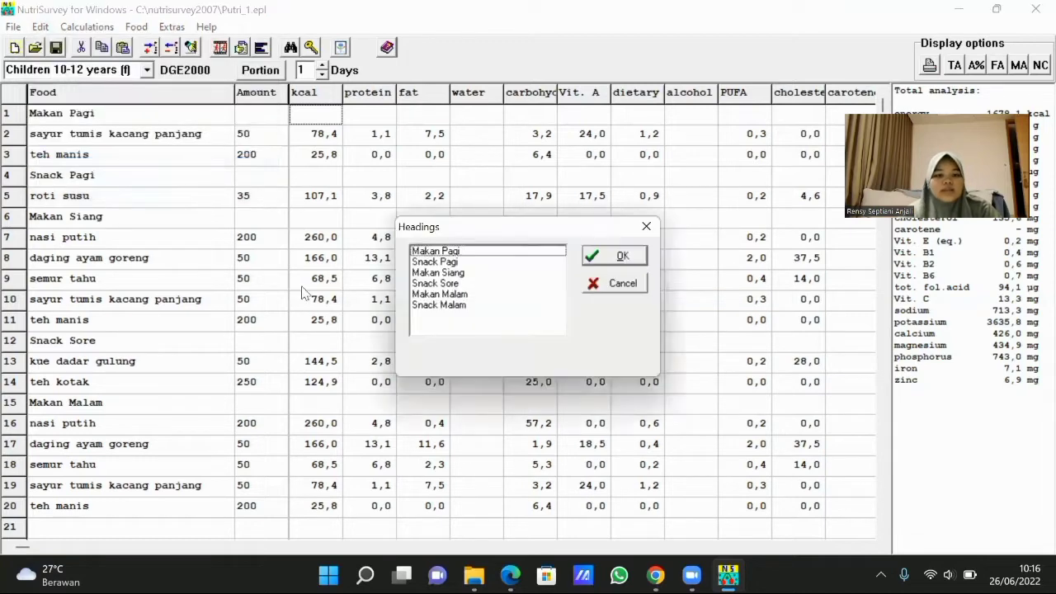
left_click(646, 228)
Step: Re-enter Makan Pagi as the first meal heading in the headings settings and save the changes
left_click(171, 29)
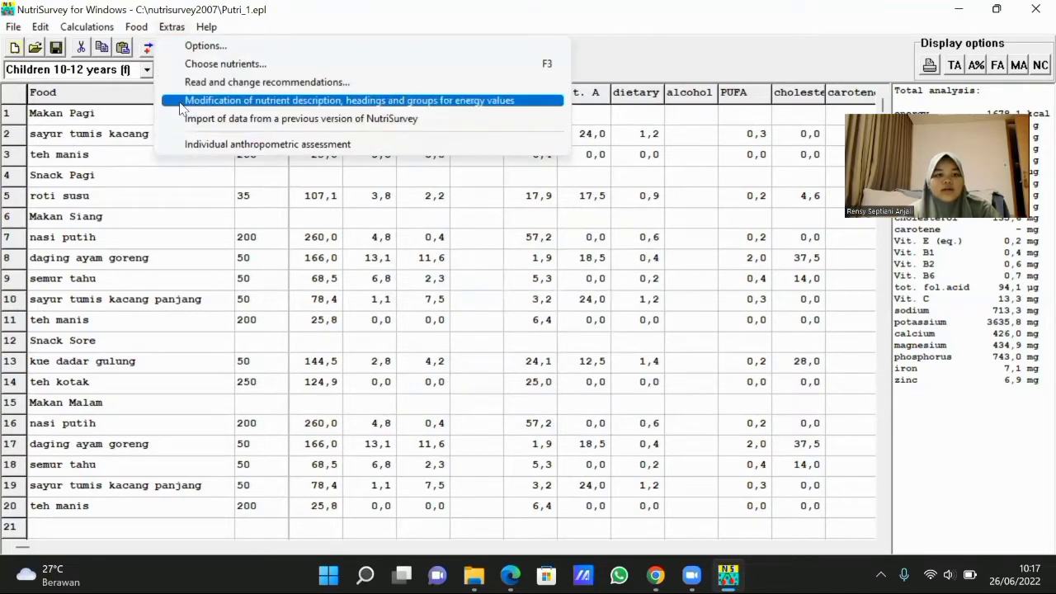
left_click(326, 102)
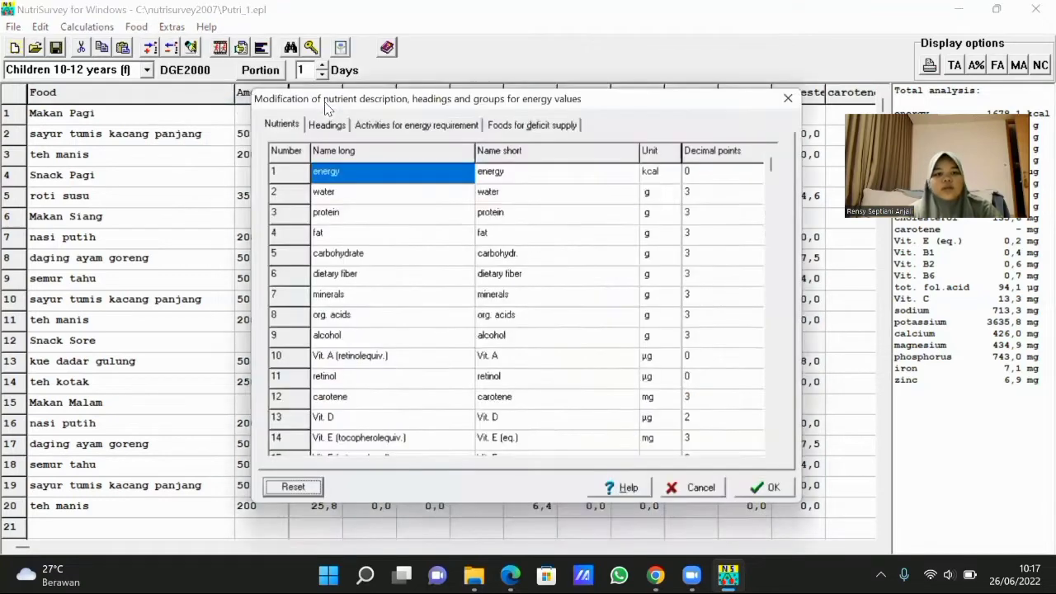
left_click(325, 125)
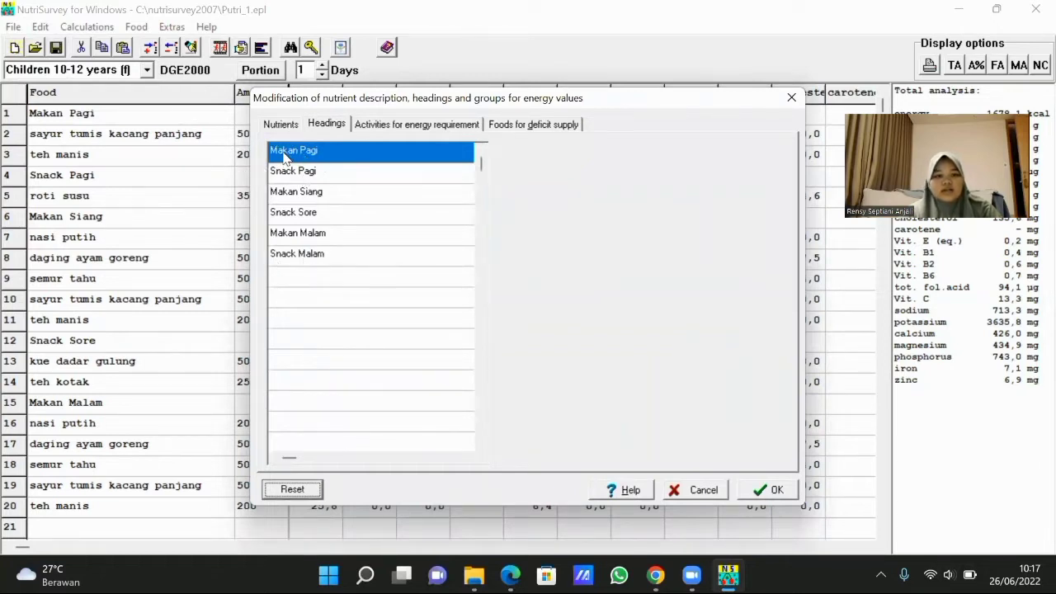
left_click(282, 151)
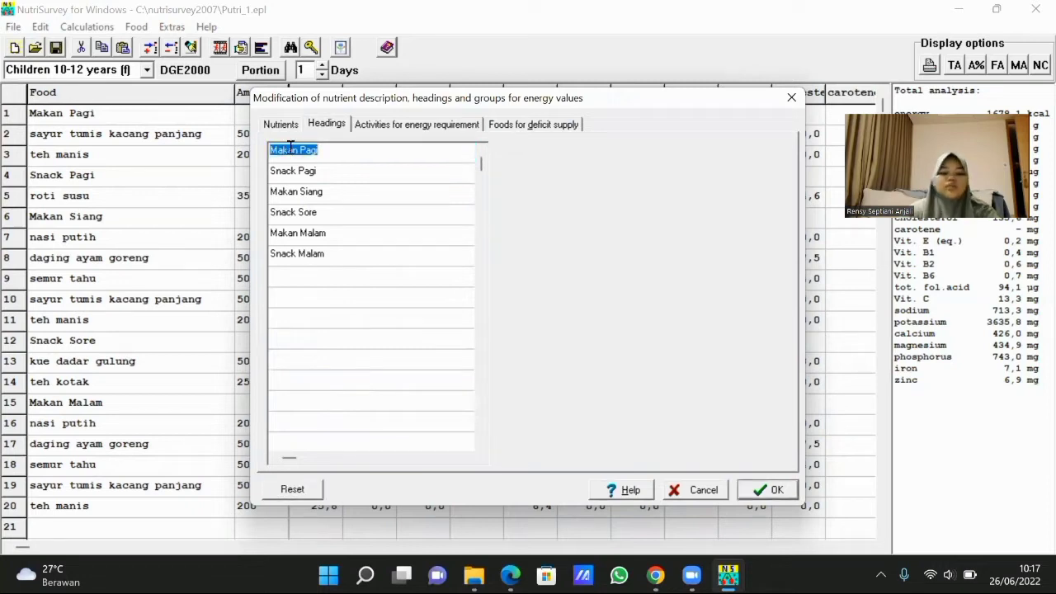
type("Maka")
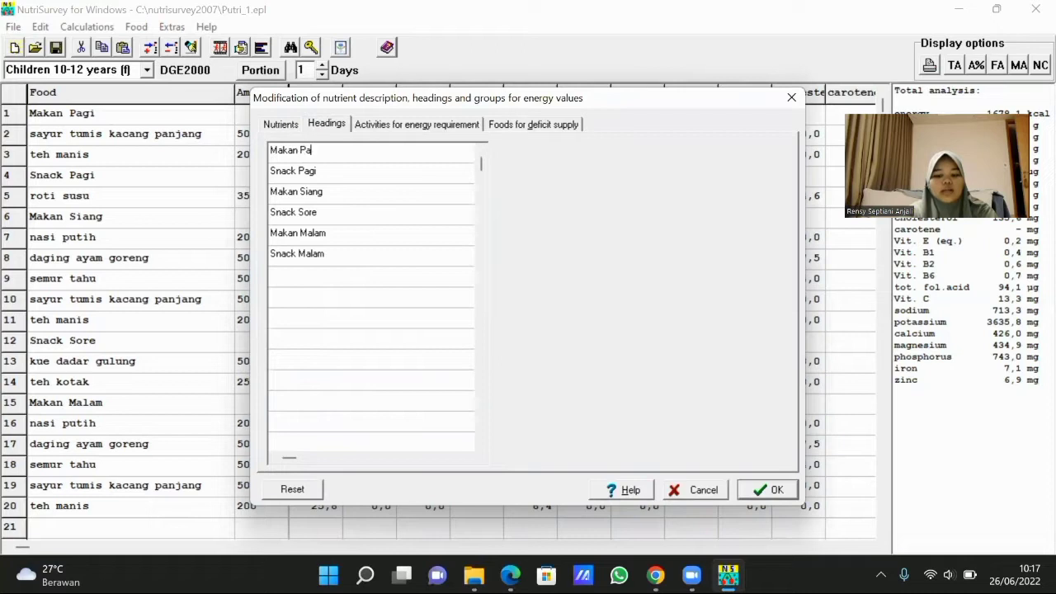
left_click(292, 154)
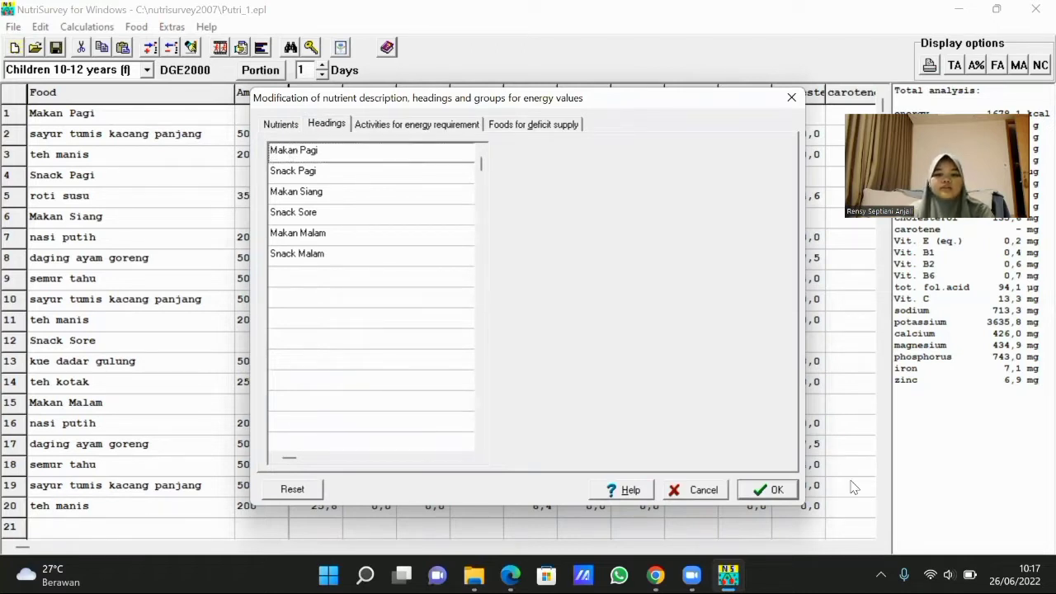
left_click(767, 489)
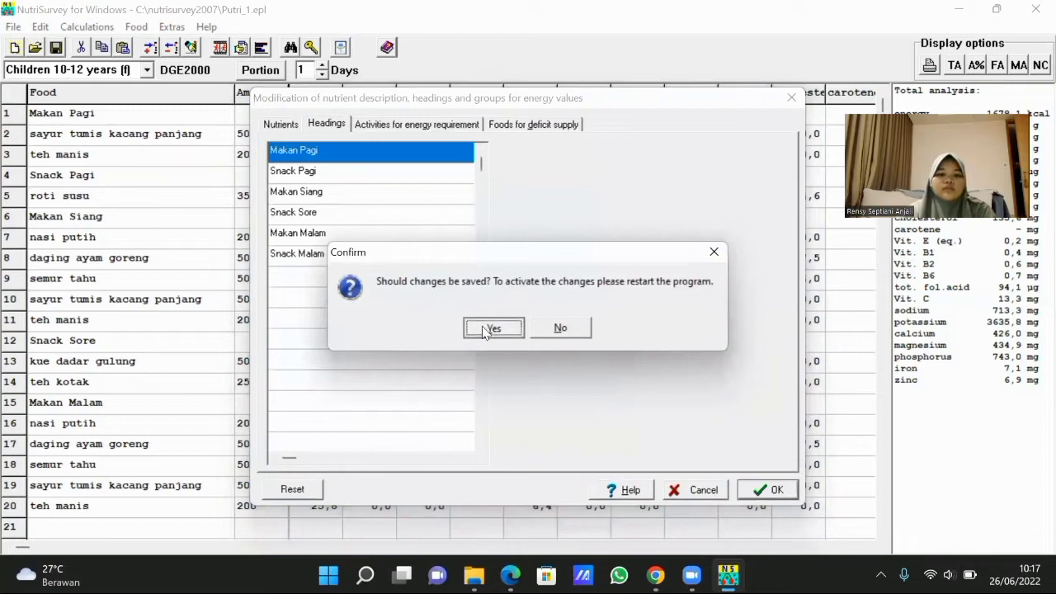
left_click(492, 328)
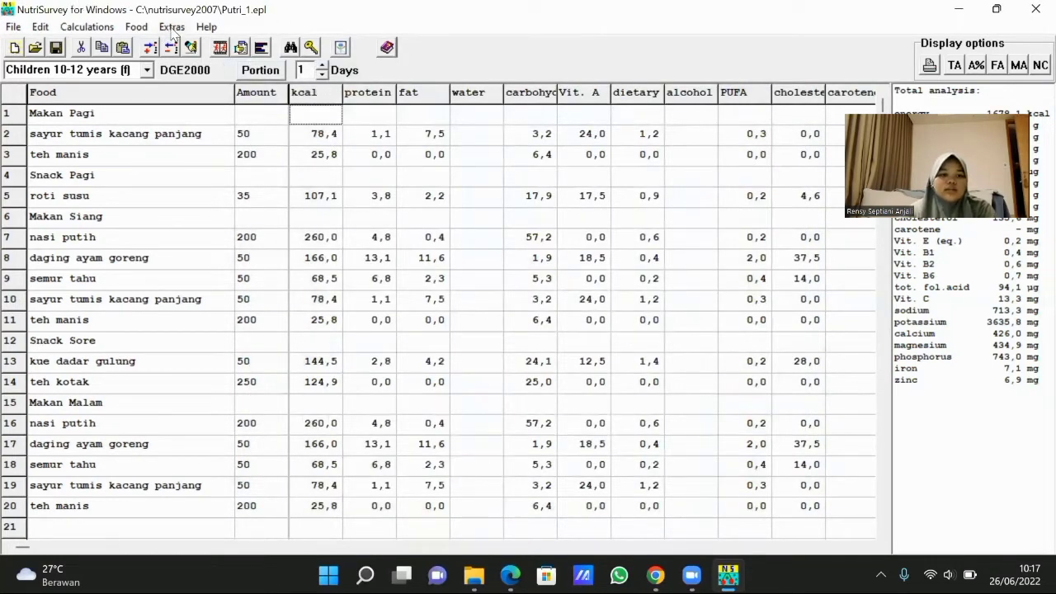
Step: Open the nutrient selection, view the Main nutrients, Fats and Amino acids sets, and return to the Standard set
left_click(172, 27)
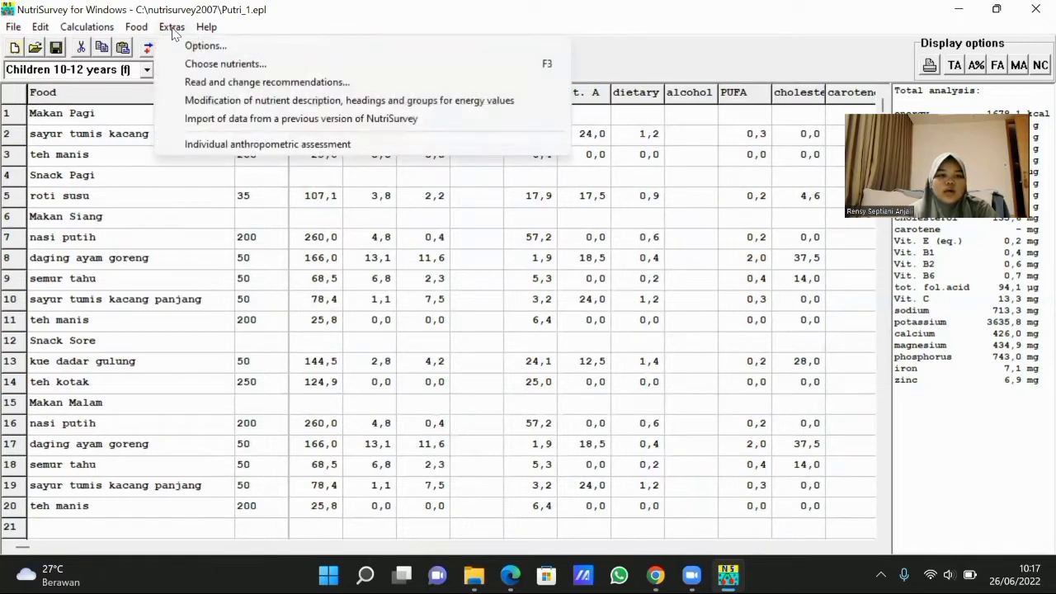
left_click(187, 64)
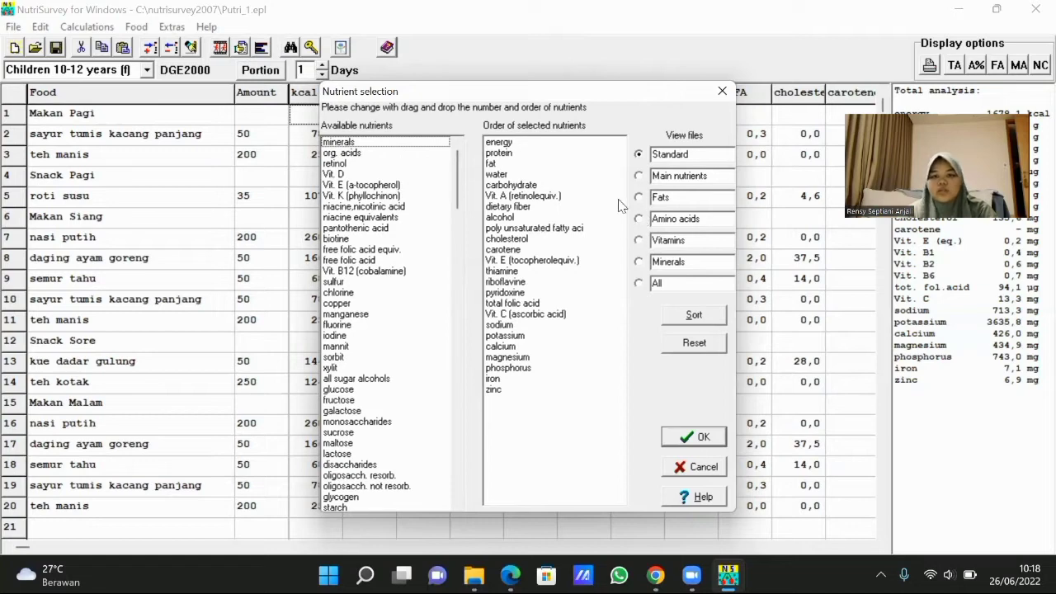
left_click(638, 176)
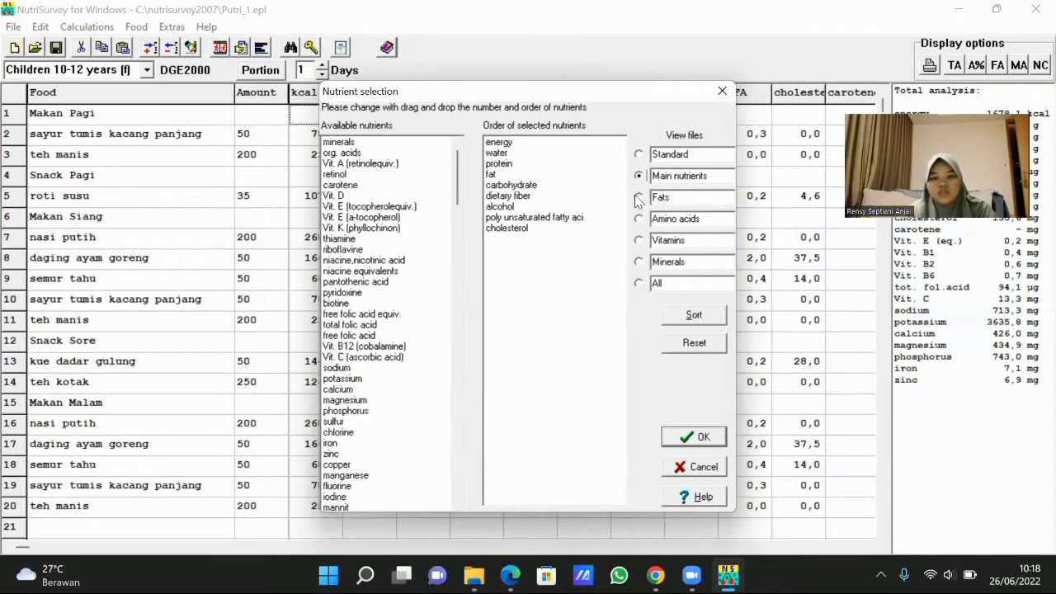
left_click(639, 198)
left_click(639, 219)
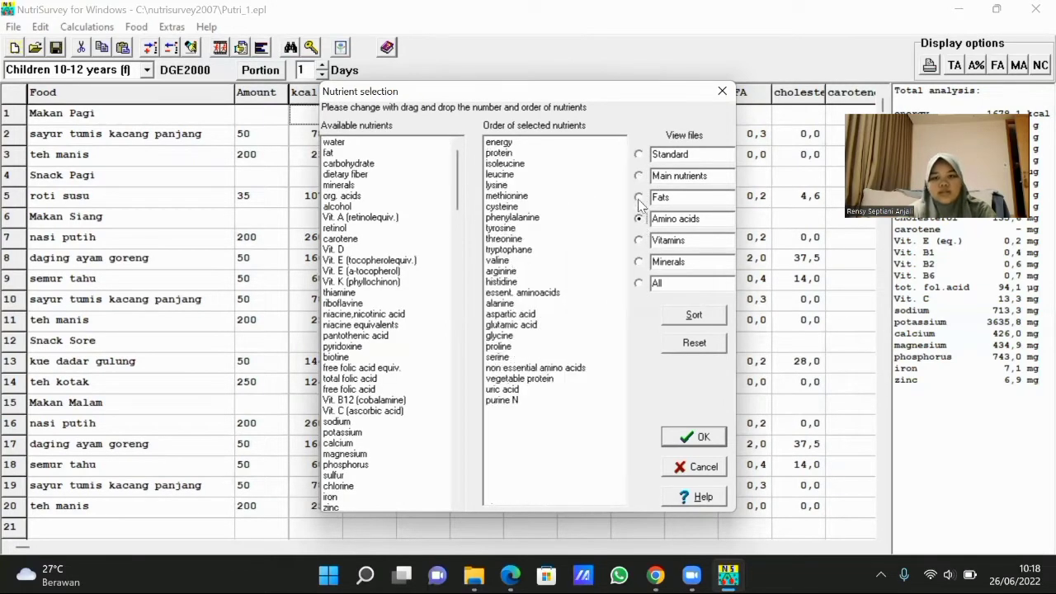
left_click(639, 155)
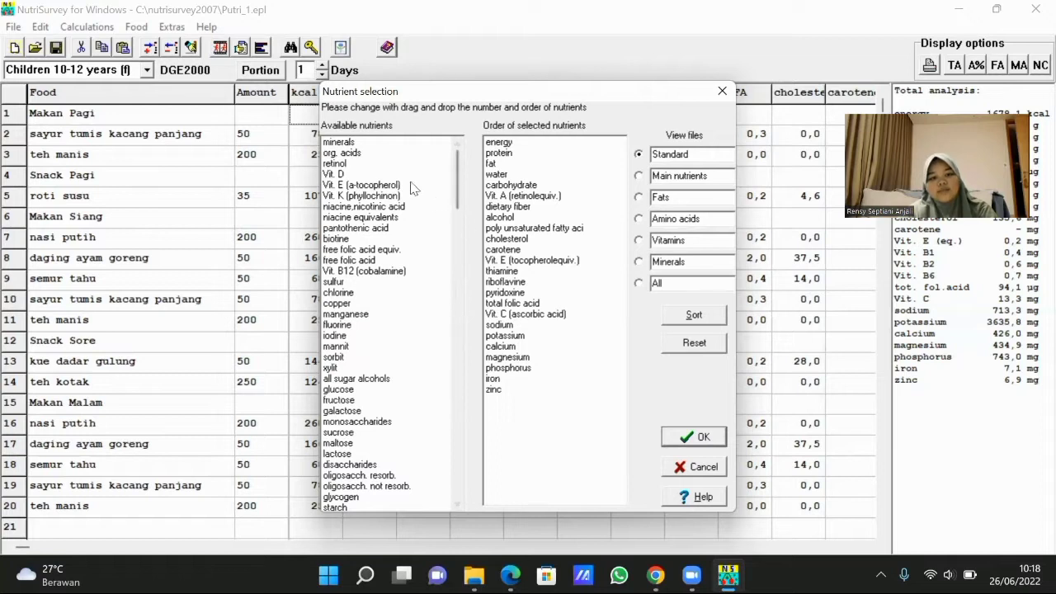
Step: Add minerals to the selected nutrients between carotene and Vit. E, and try to add biotine as well
left_click(329, 146)
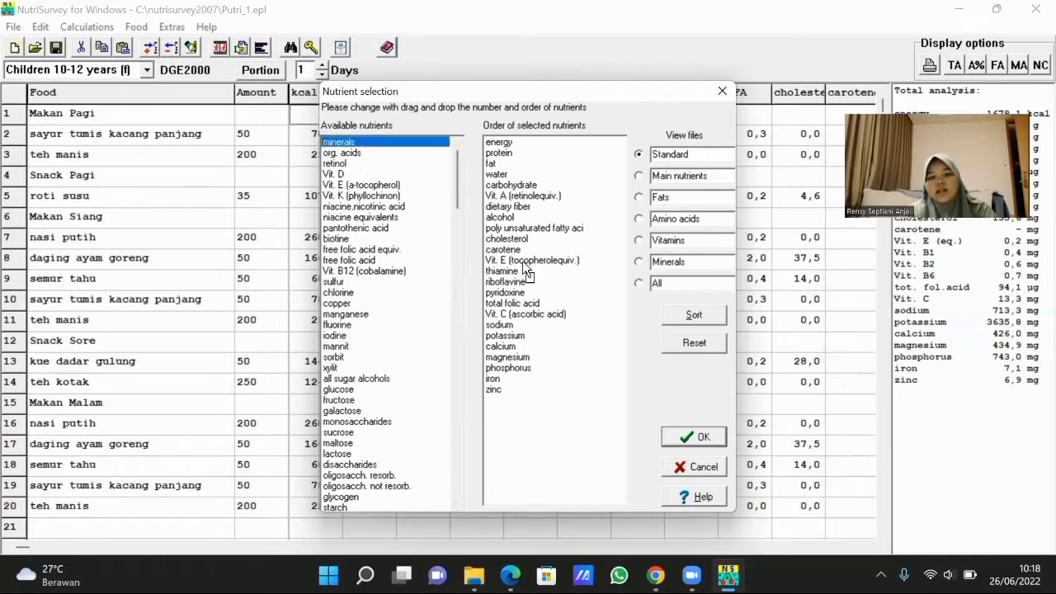
left_click_drag(523, 262, 524, 265)
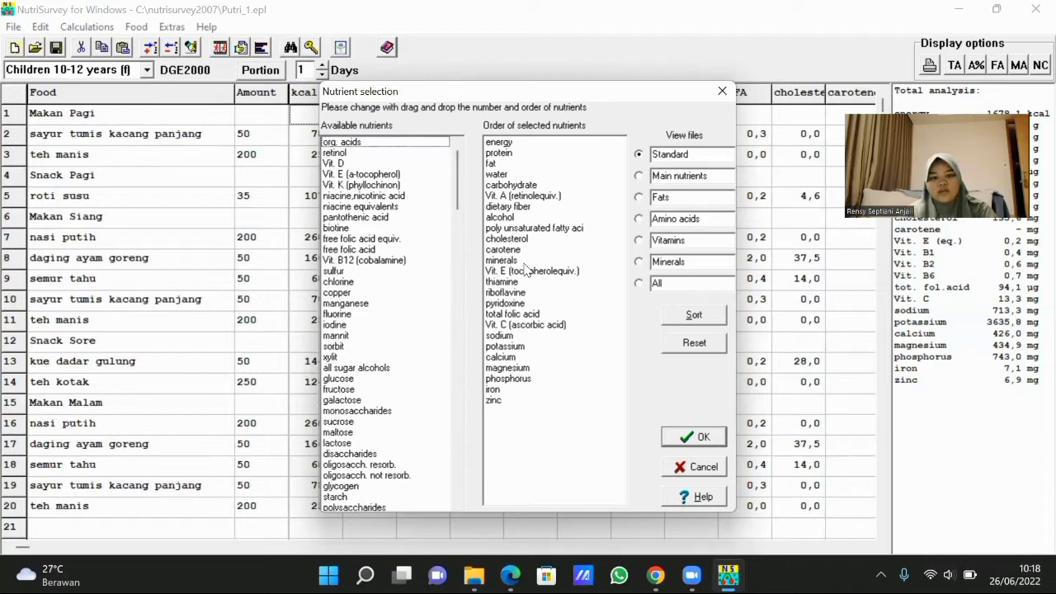
left_click(375, 229)
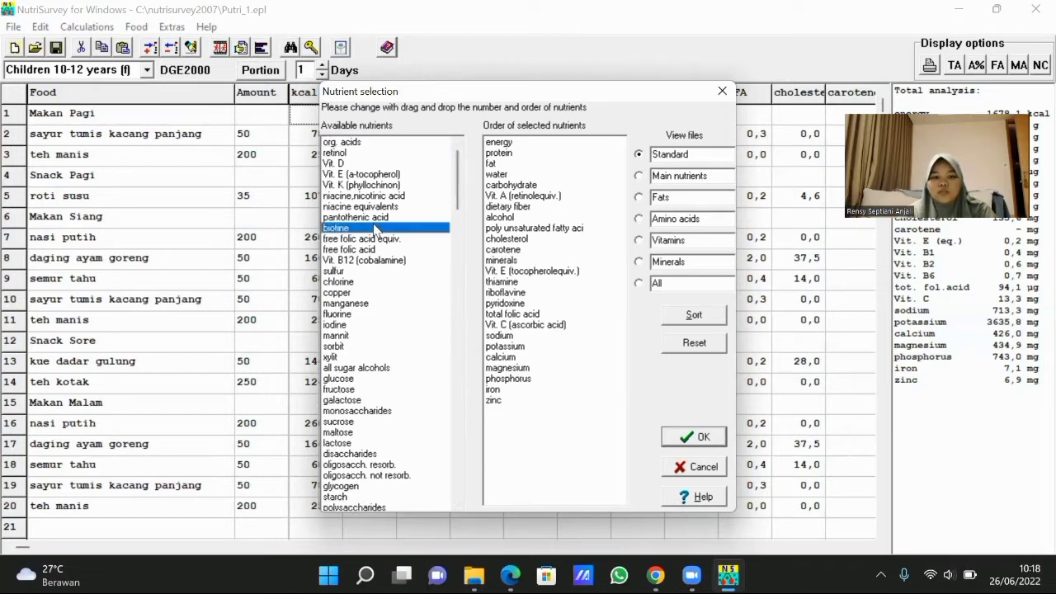
left_click_drag(376, 228, 503, 266)
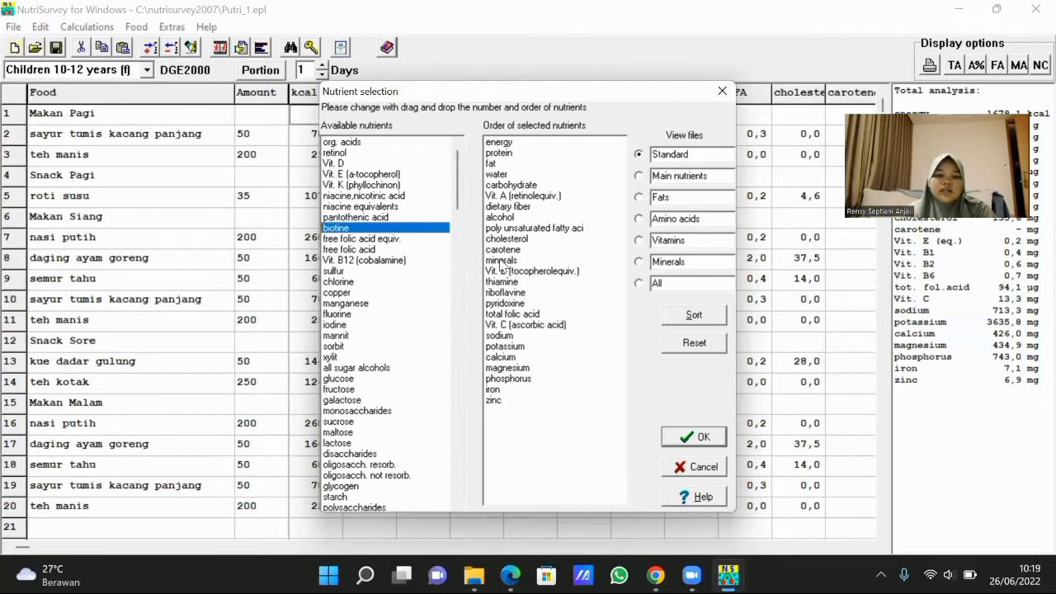
Step: Move minerals back to the available nutrients and accept the nutrient selection
left_click(500, 260)
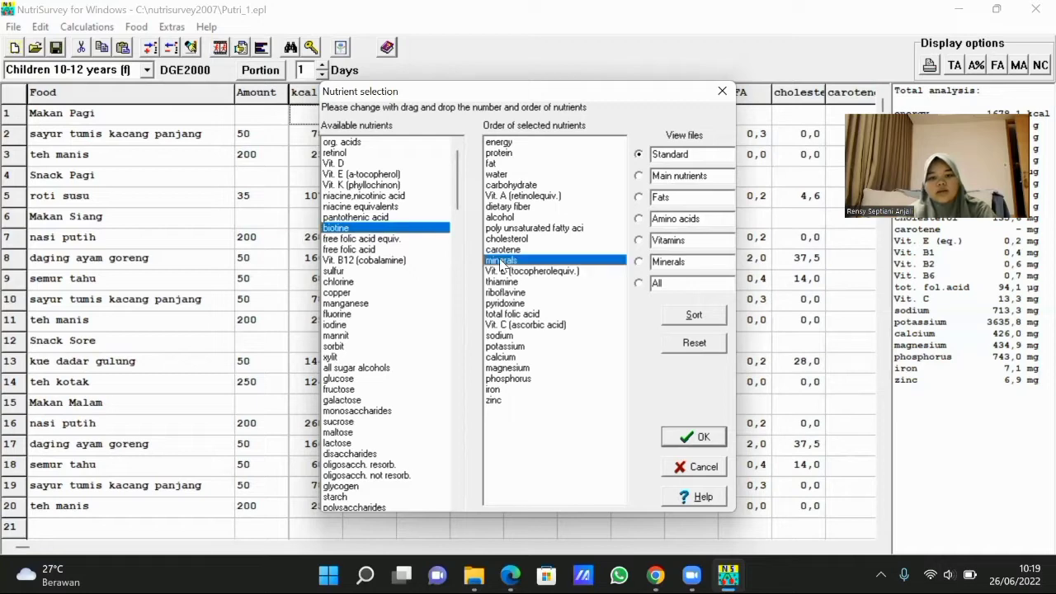
left_click_drag(499, 261, 437, 276)
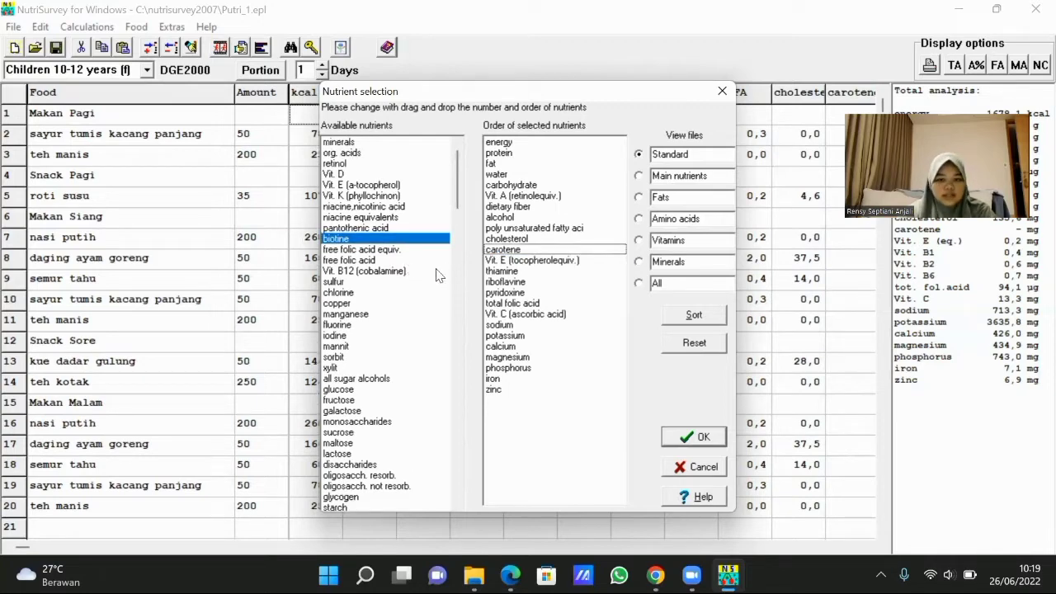
left_click(691, 437)
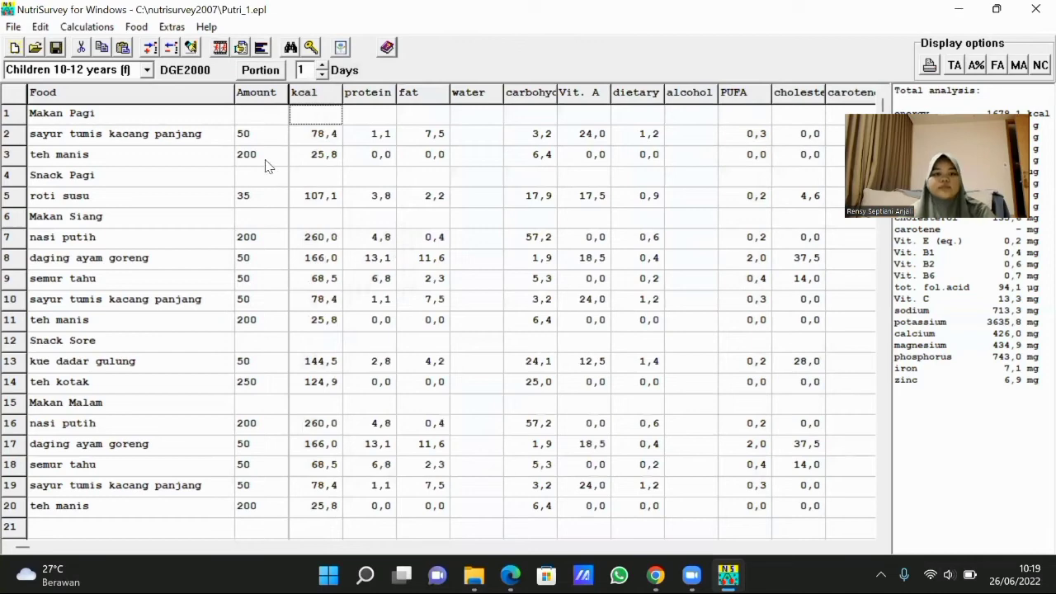
Step: Open the dge2000 nutrient recommendations and examine the energy values of the population groups
left_click(166, 30)
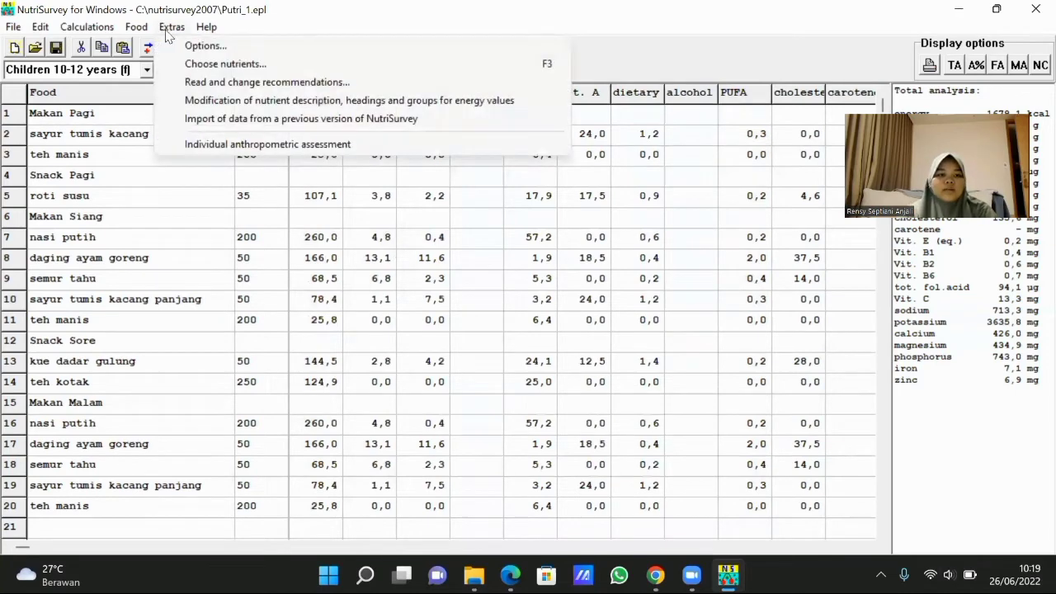
left_click(198, 82)
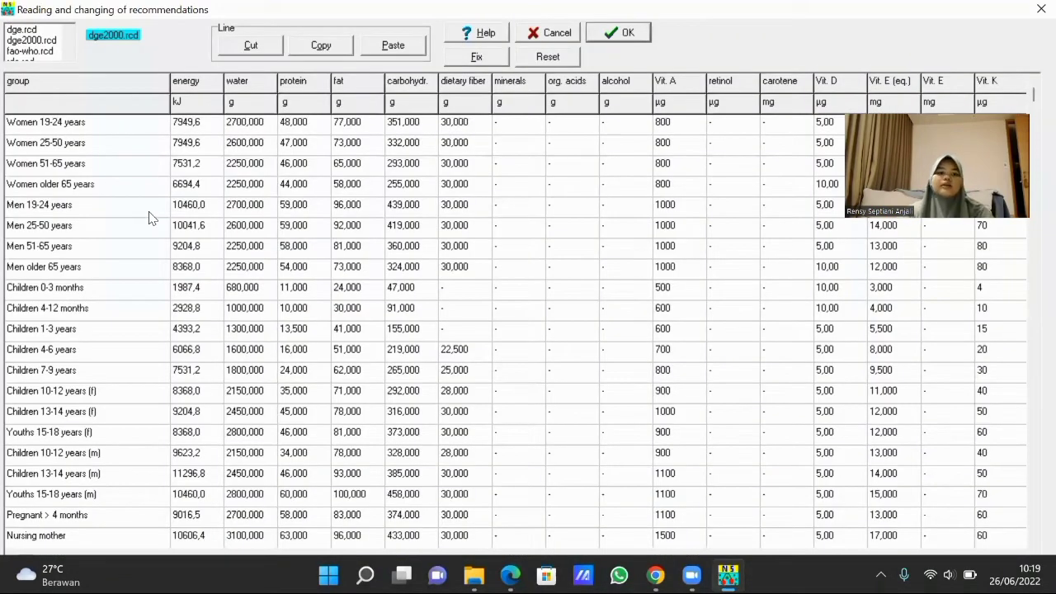
left_click(175, 175)
scroll(175, 176, "down", 1)
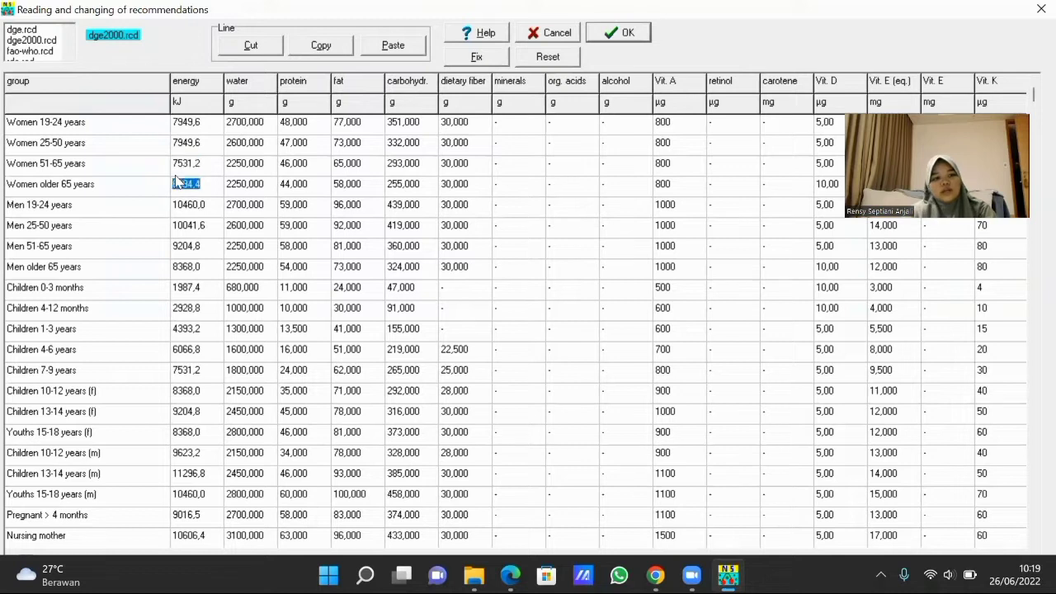
scroll(174, 176, "up", 3)
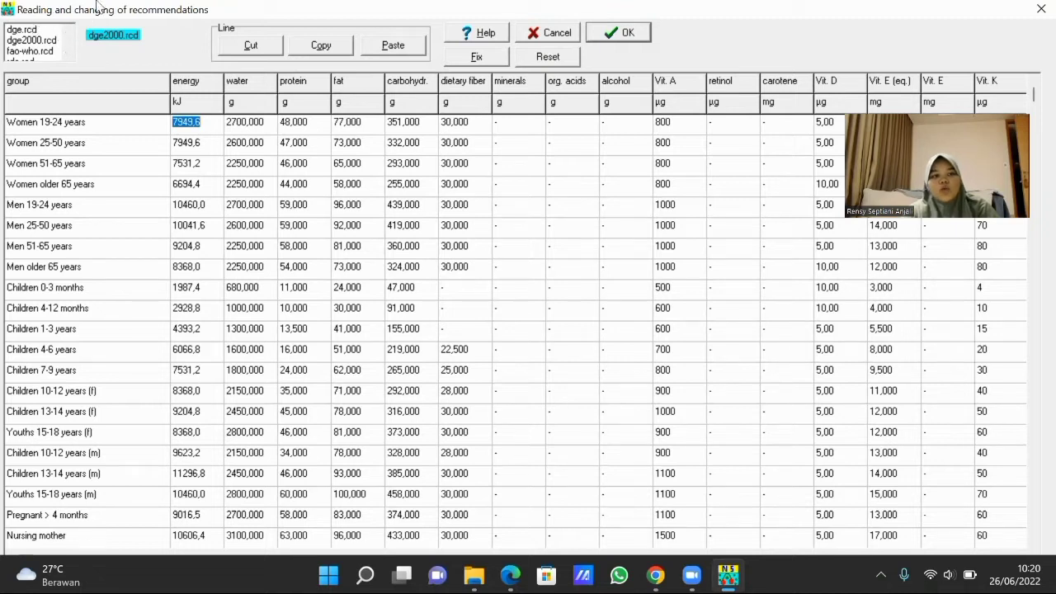
Step: Set the energy recommendation for women older than 65 years to 7000 kJ, and close the recommendations without confirming
left_click(217, 183)
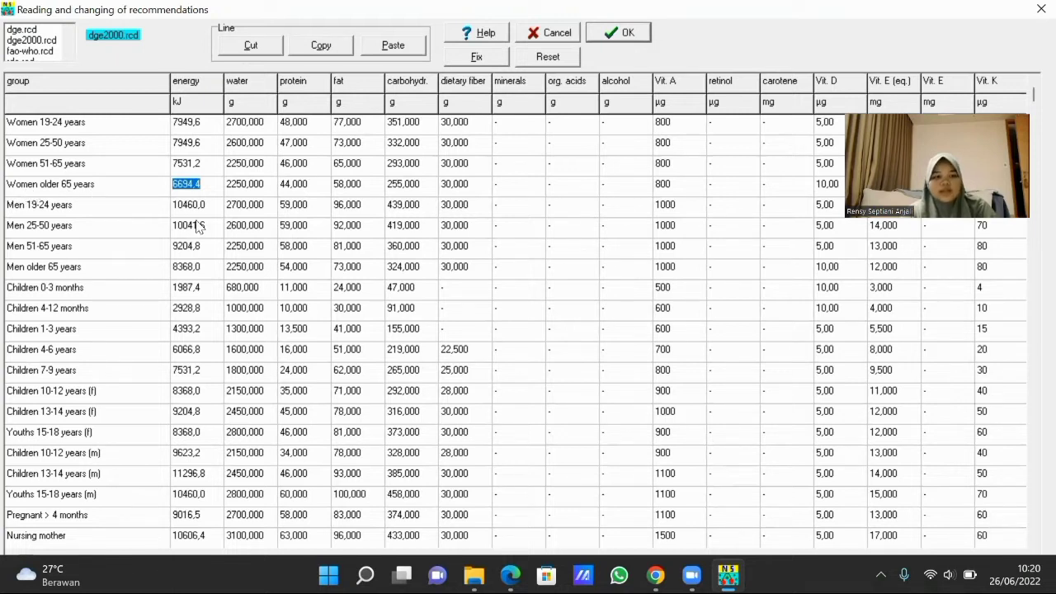
type("7000")
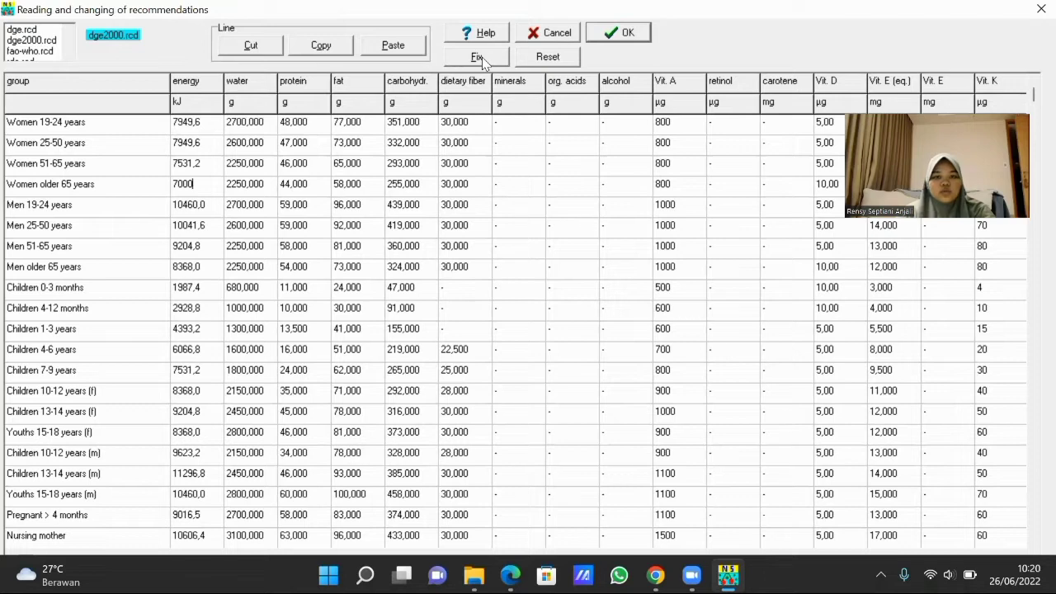
left_click(1036, 8)
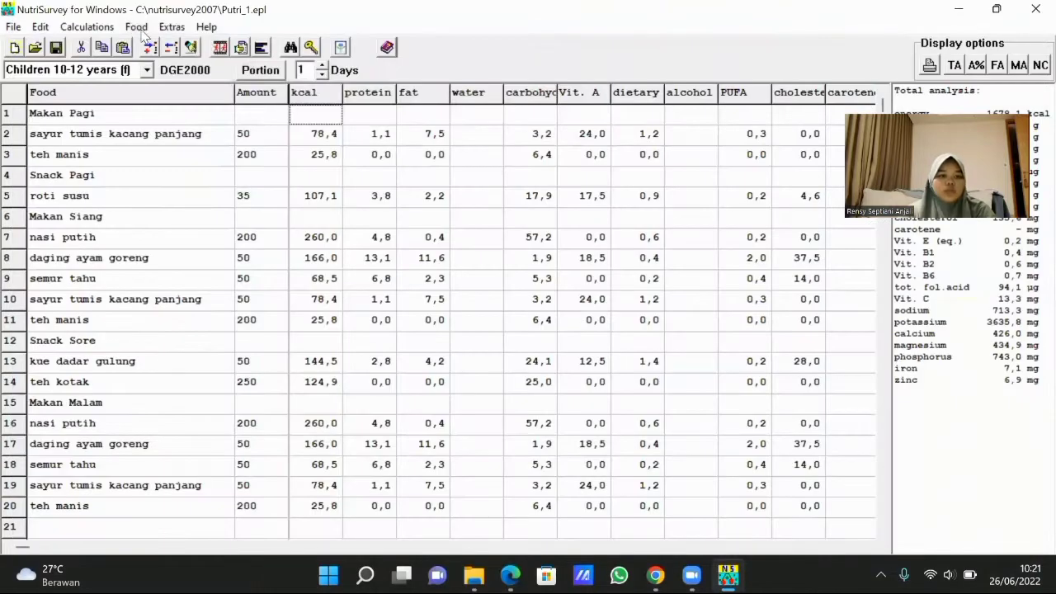
Step: Search all foods by nutrient with the condition energy = 500, and review the generated list of food amounts in Word
left_click(137, 28)
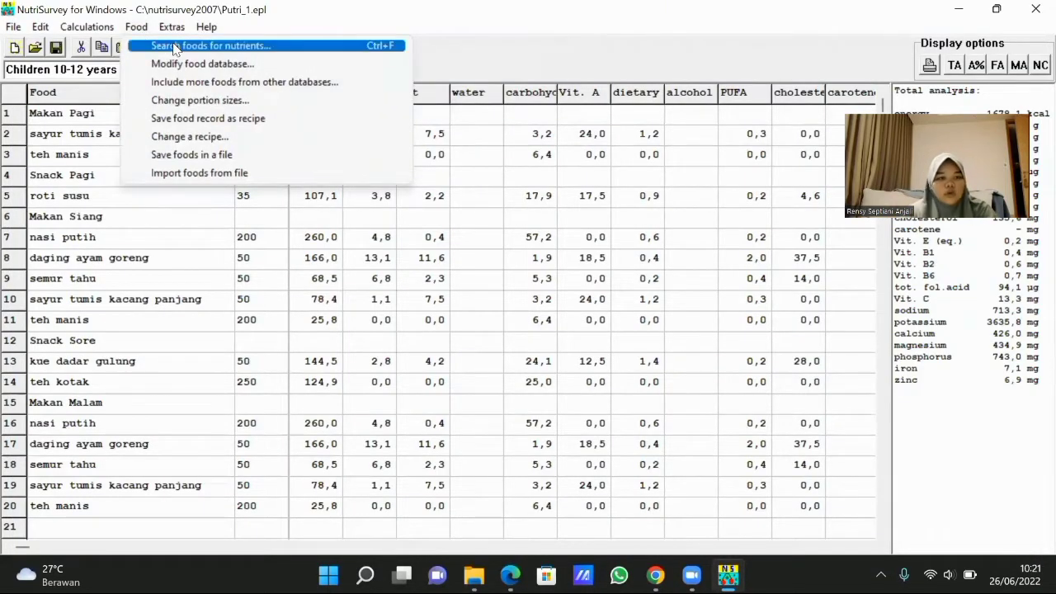
left_click(174, 47)
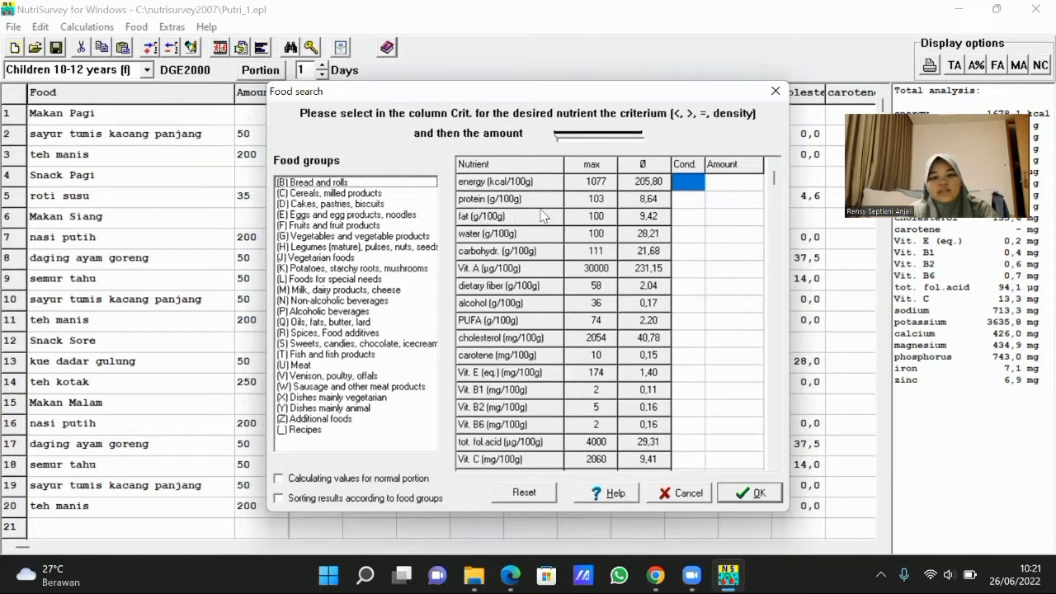
left_click(695, 183)
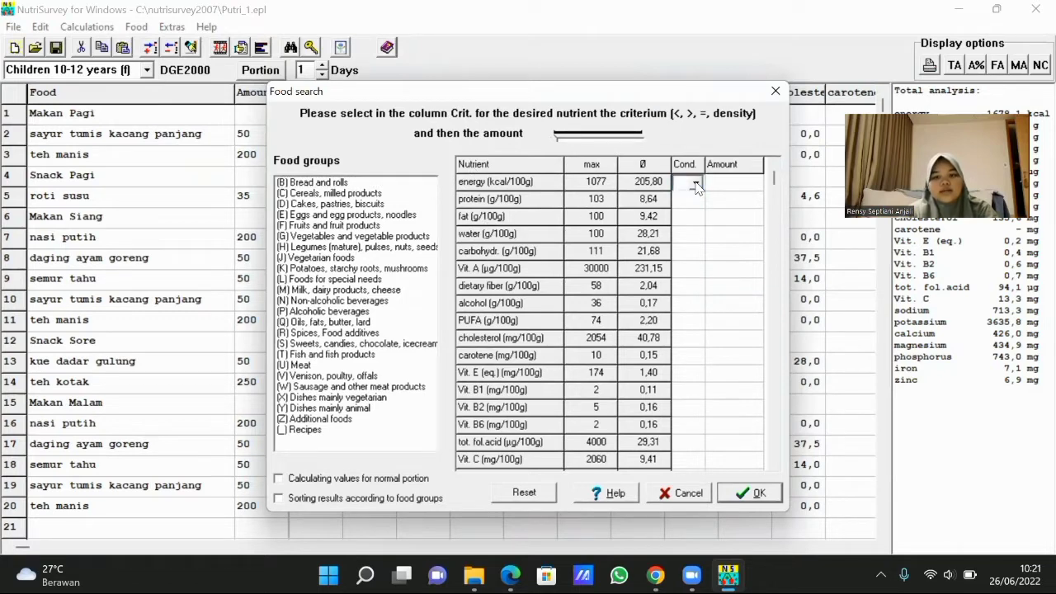
left_click(697, 185)
left_click(681, 218)
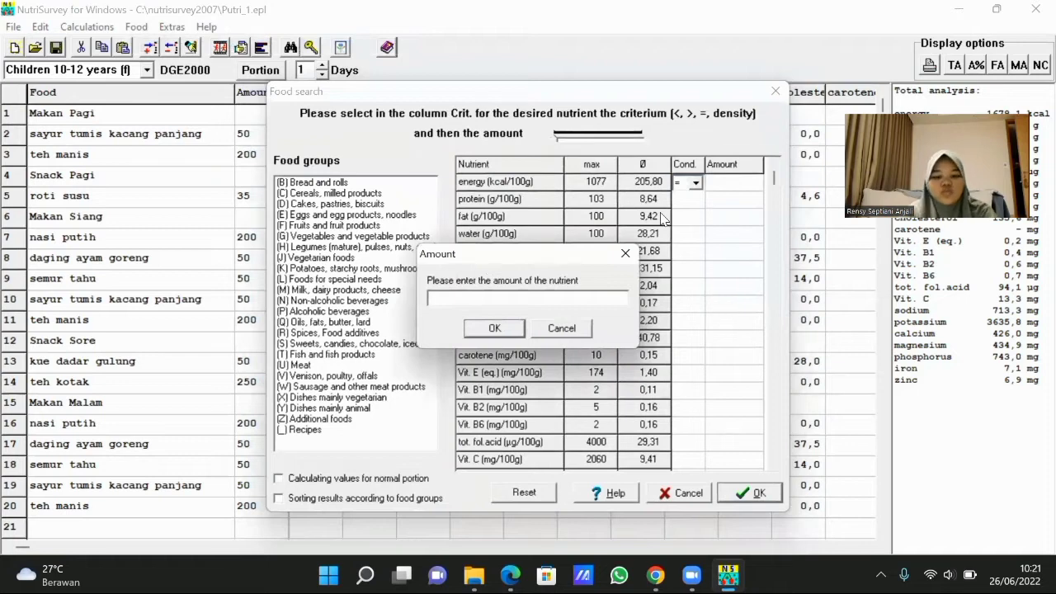
type("500")
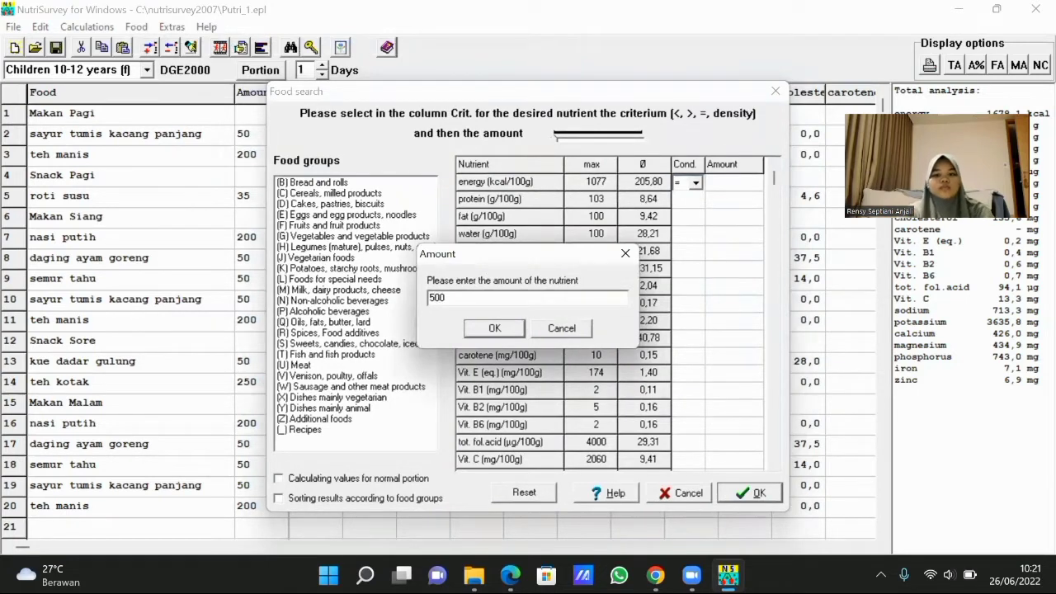
key("Return")
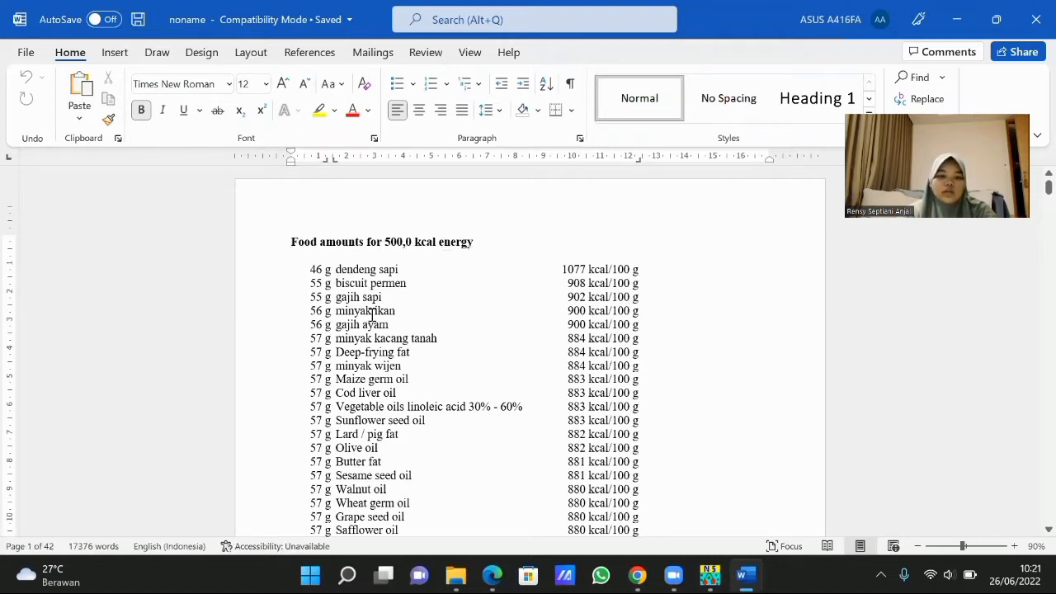
scroll(370, 312, "down", 1)
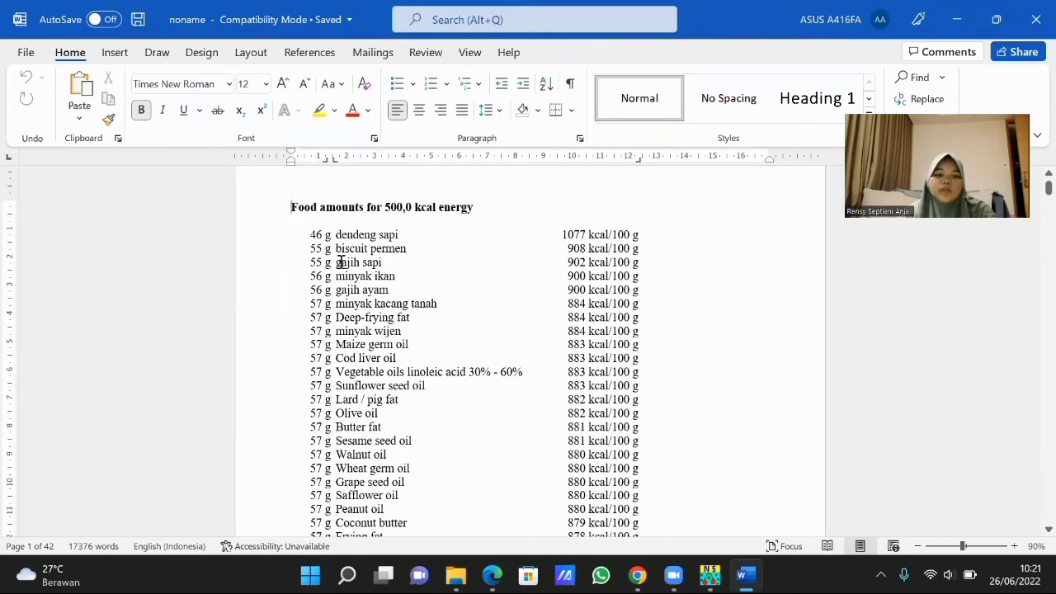
scroll(530, 280, "down", 18)
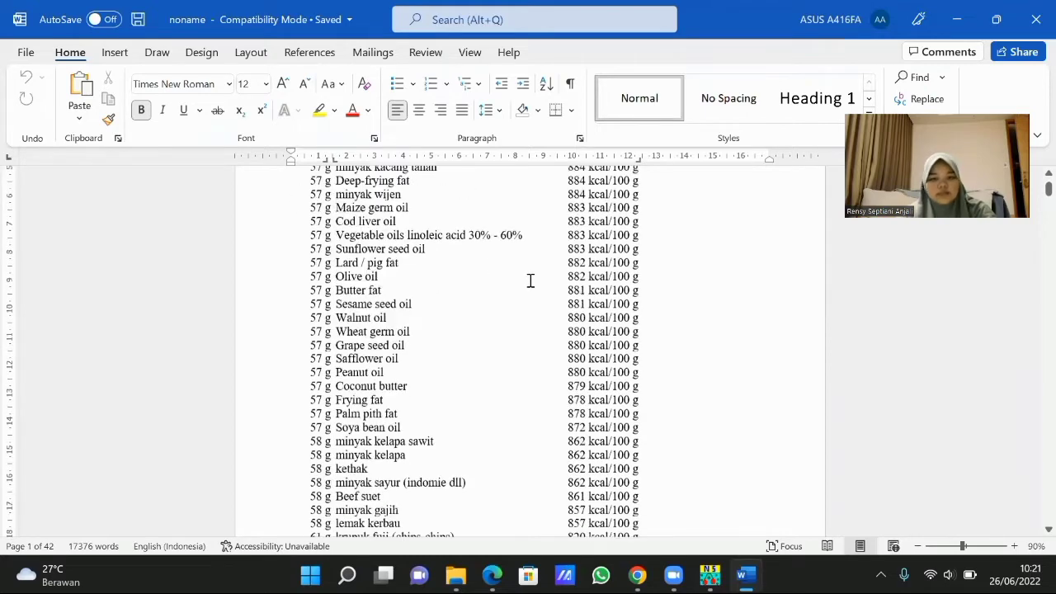
Step: Review the foods and their energy values in the generated Word list, then close the document and the food search
scroll(531, 281, "down", 15)
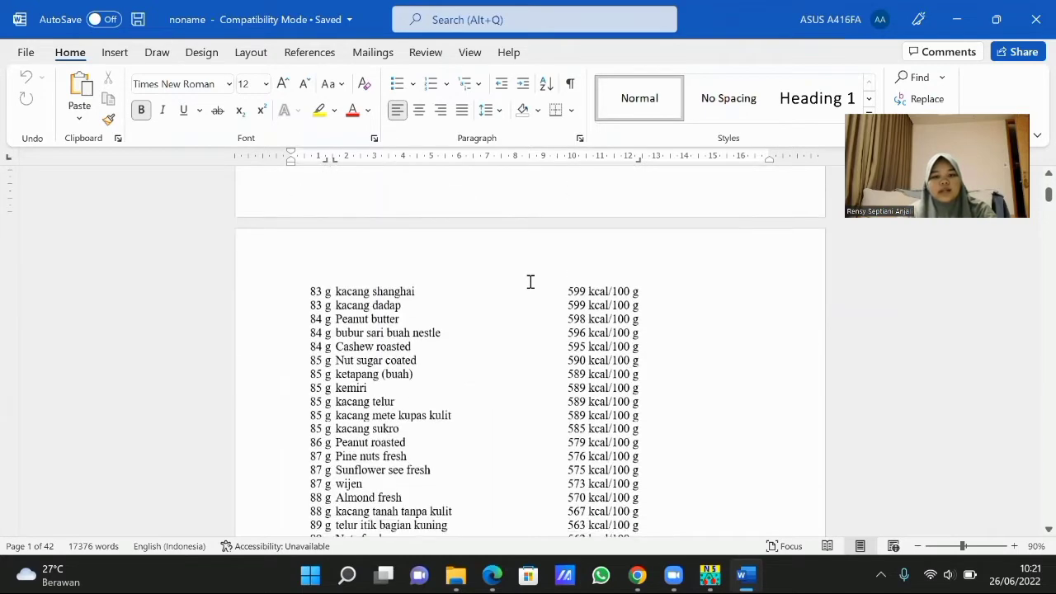
scroll(529, 282, "down", 4)
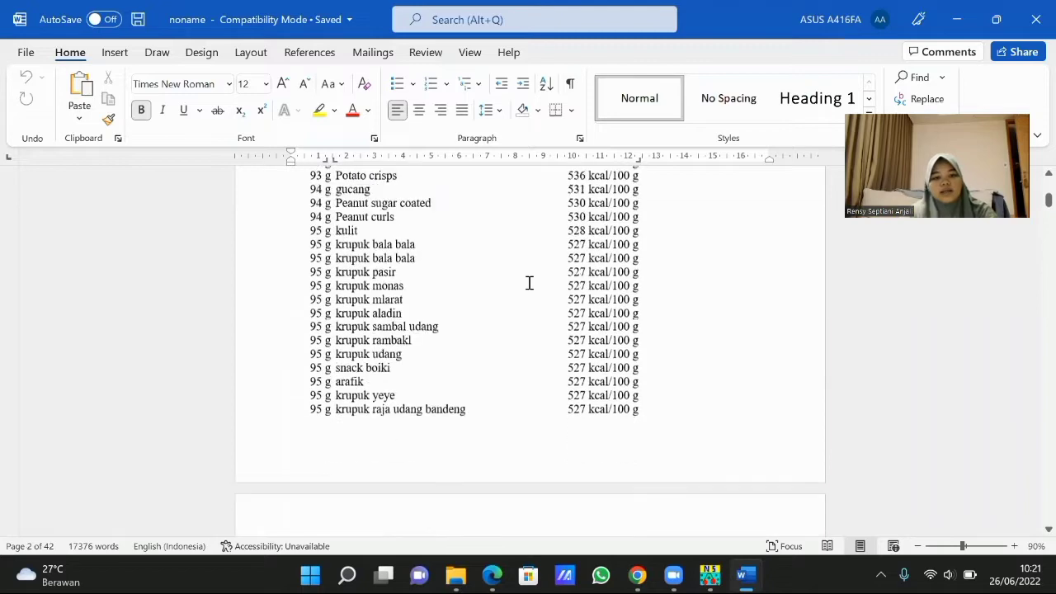
scroll(529, 282, "up", 5)
scroll(530, 283, "up", 15)
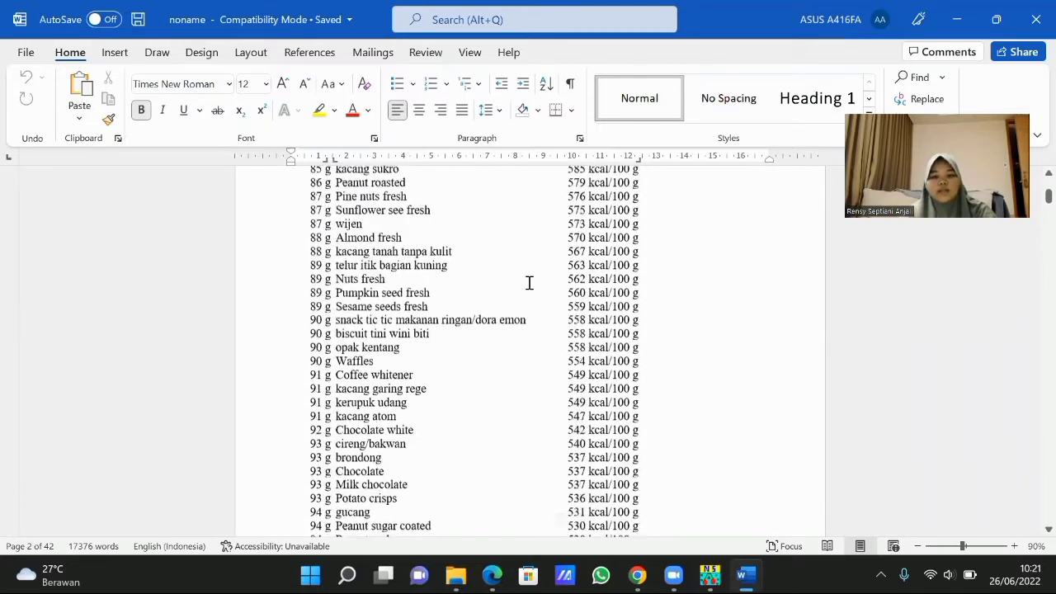
scroll(530, 283, "up", 12)
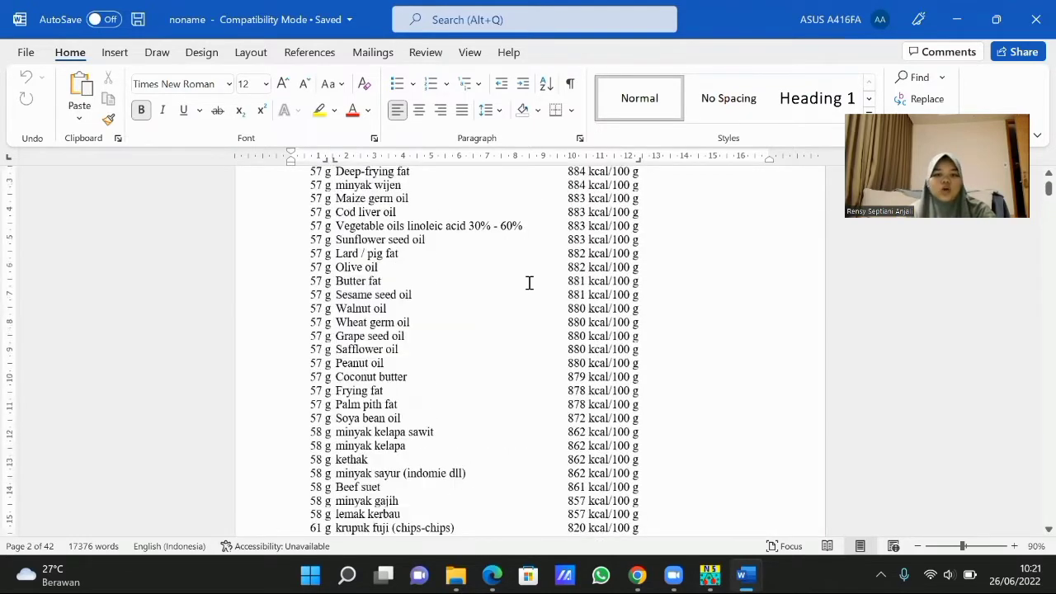
left_click(1031, 7)
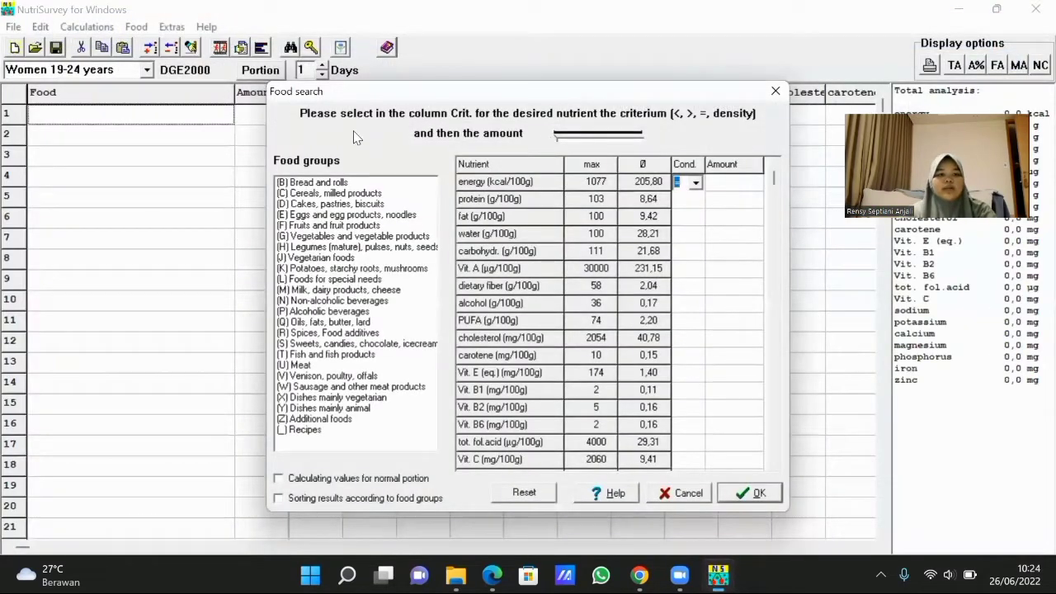
left_click(771, 91)
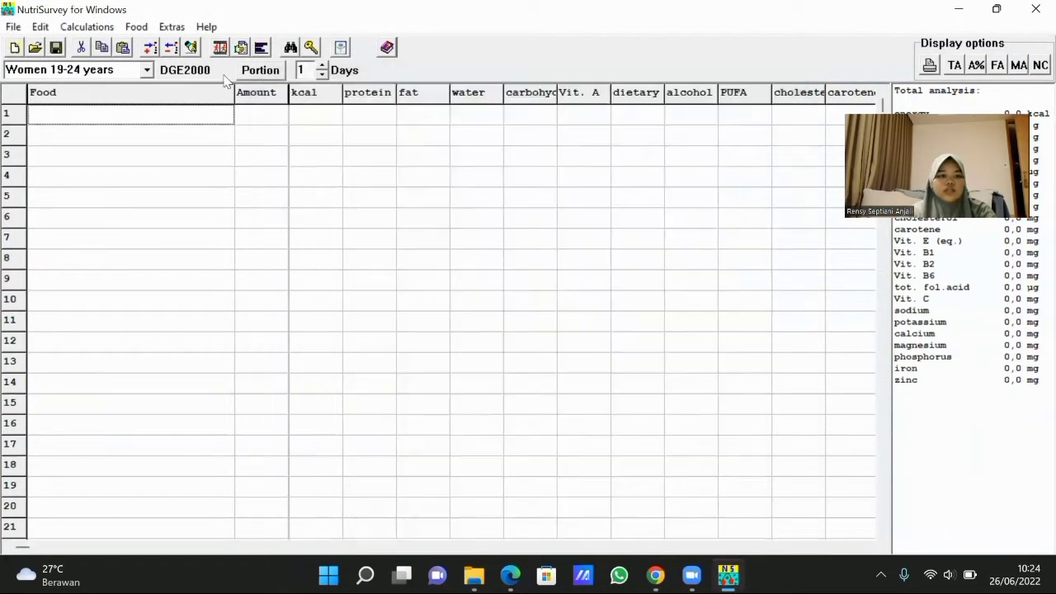
Step: Open the food database for modification and search for the food nasi kuning
left_click(134, 28)
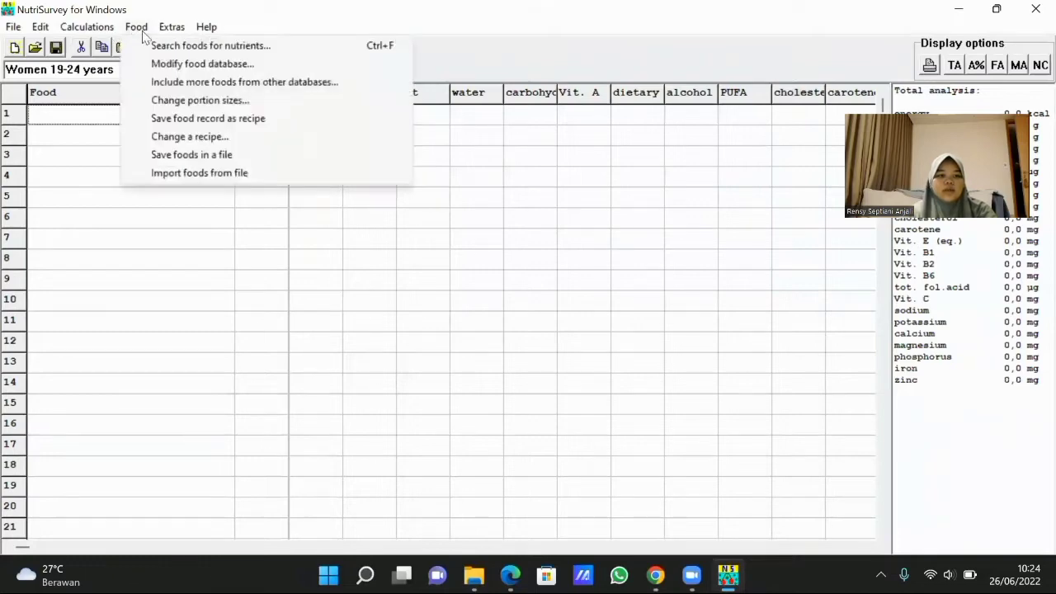
left_click(182, 65)
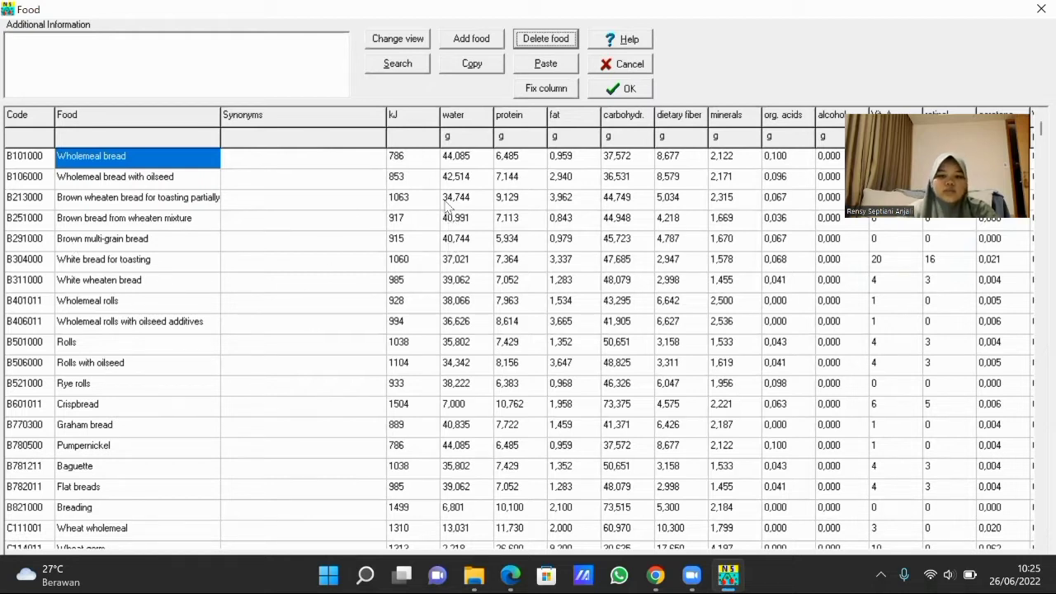
left_click(397, 64)
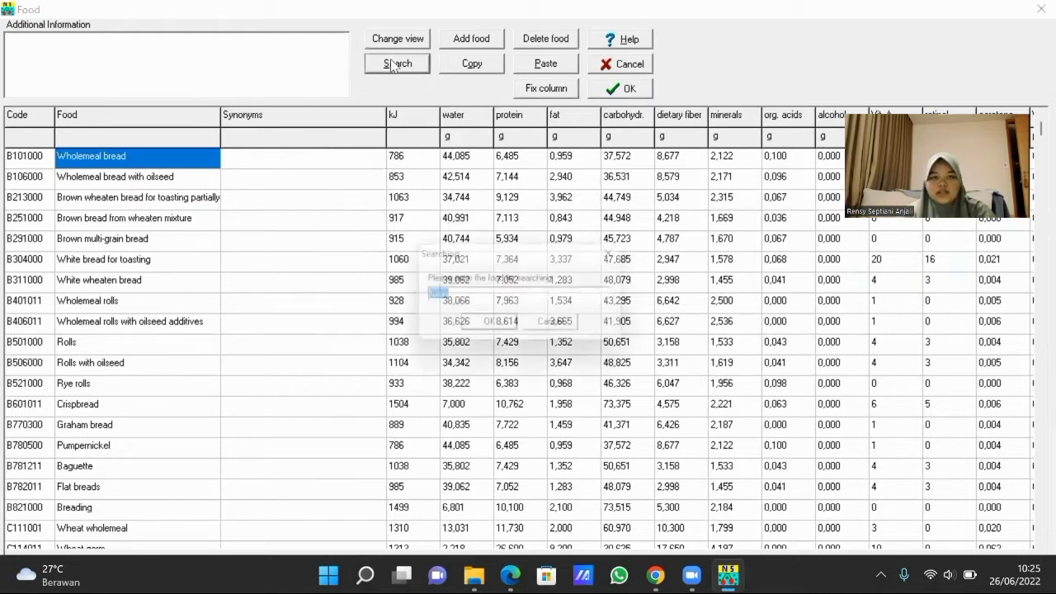
type("na")
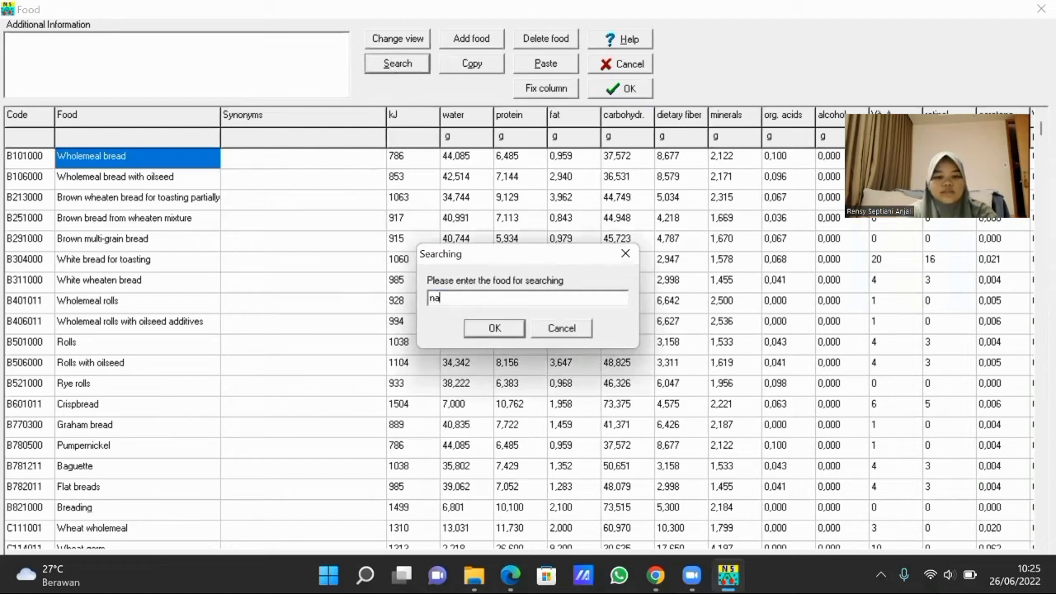
type("si kuning")
key("BackSpace")
key("BackSpace")
key("Return")
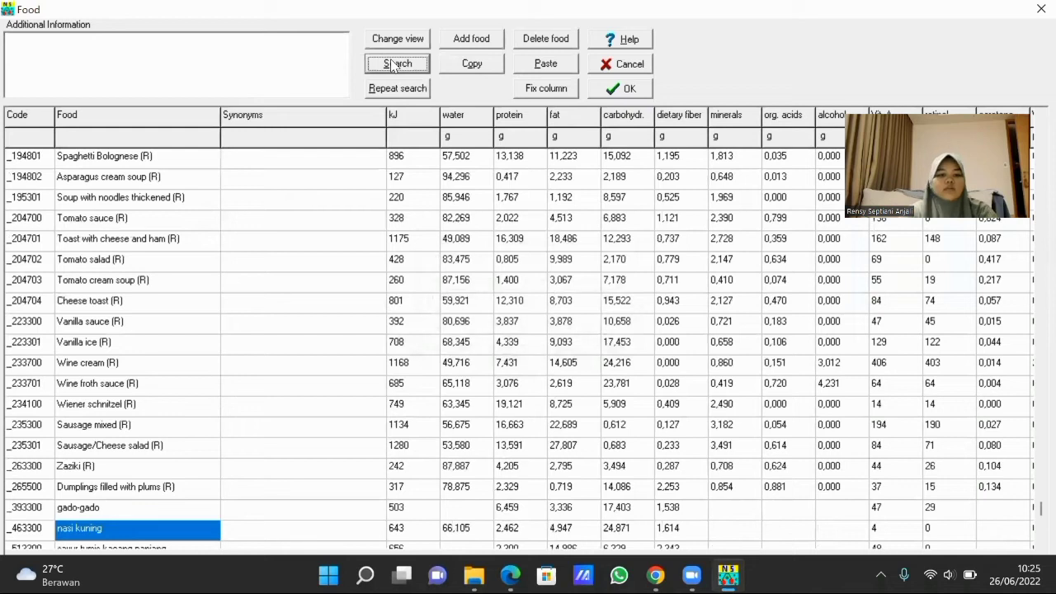
Step: Delete nasi kuning from the food database and save the modifications
left_click(129, 536)
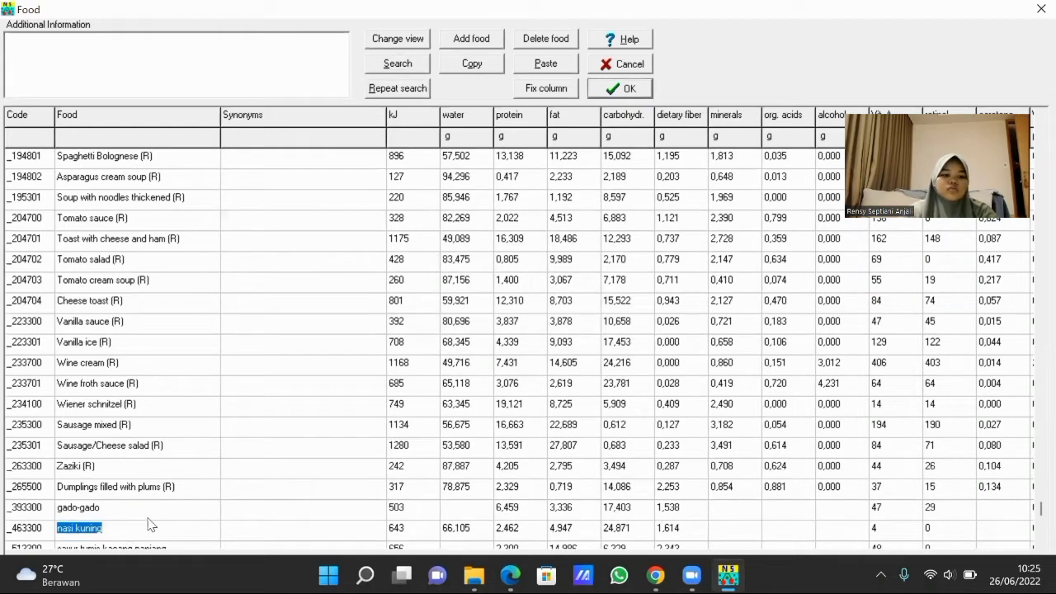
left_click(130, 525)
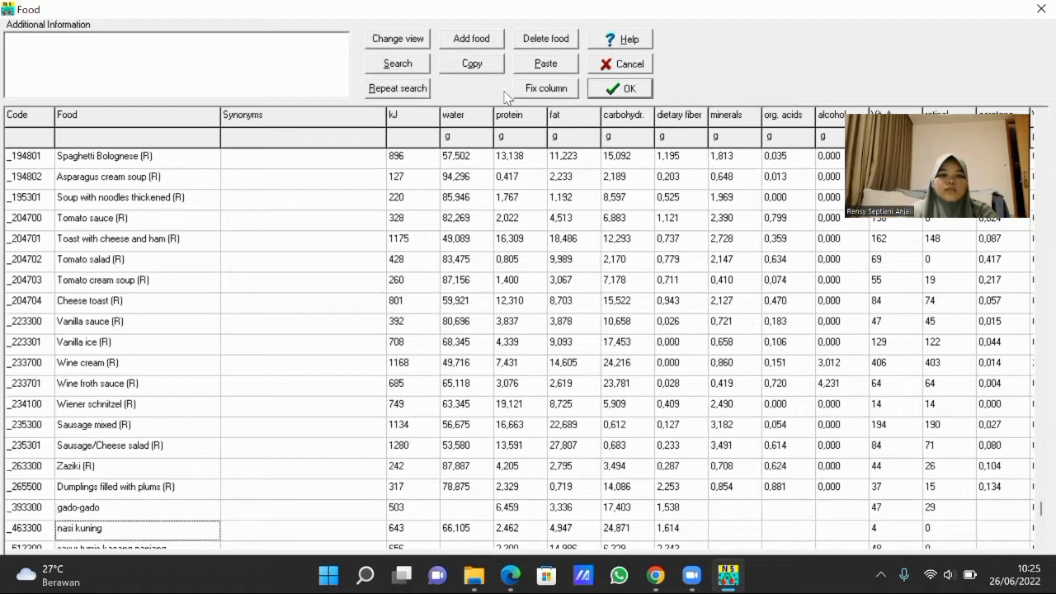
left_click(537, 43)
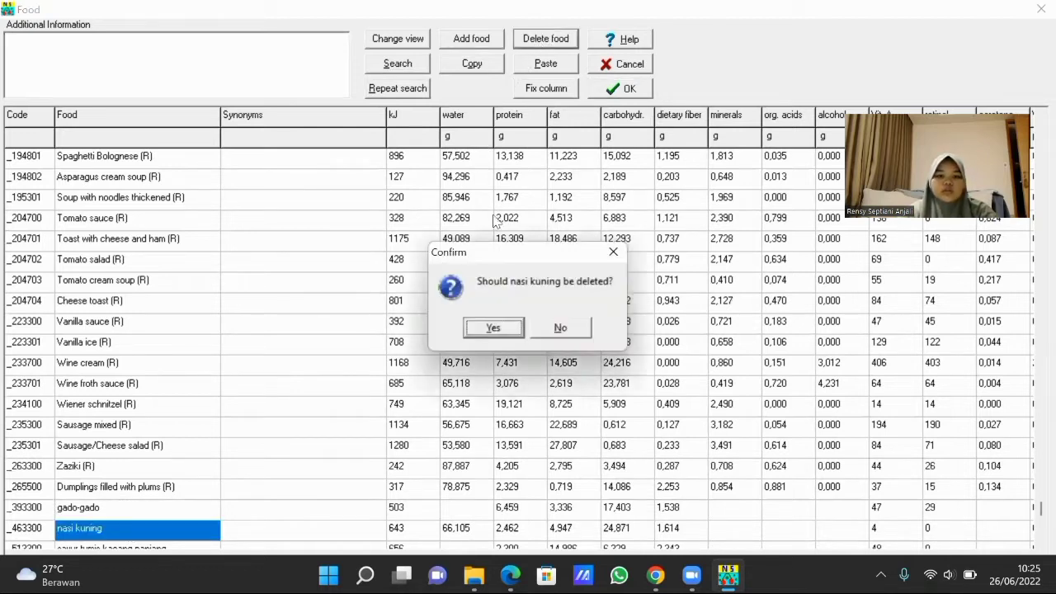
left_click(490, 328)
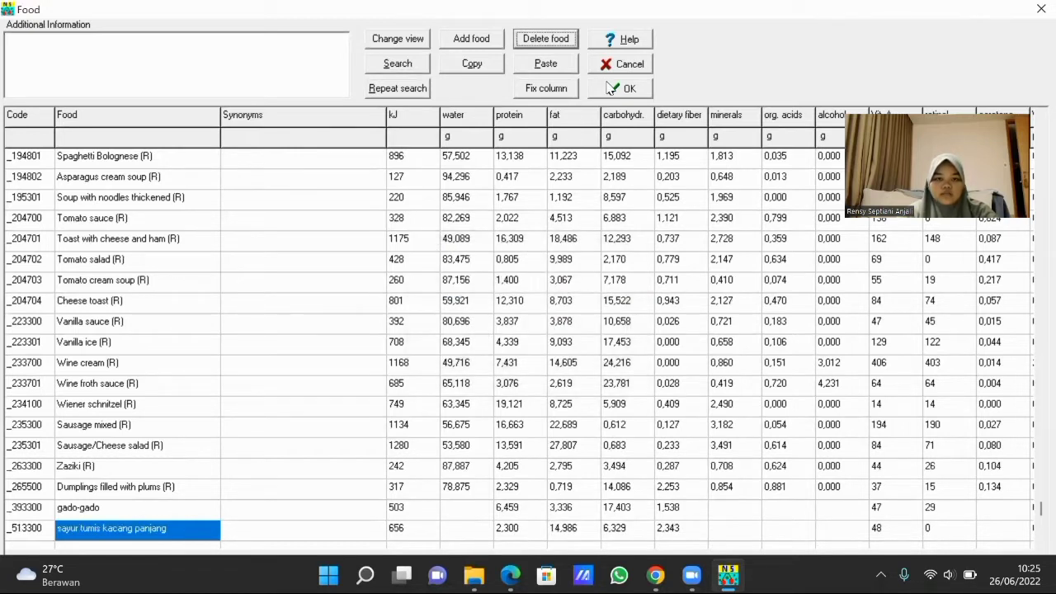
left_click(610, 88)
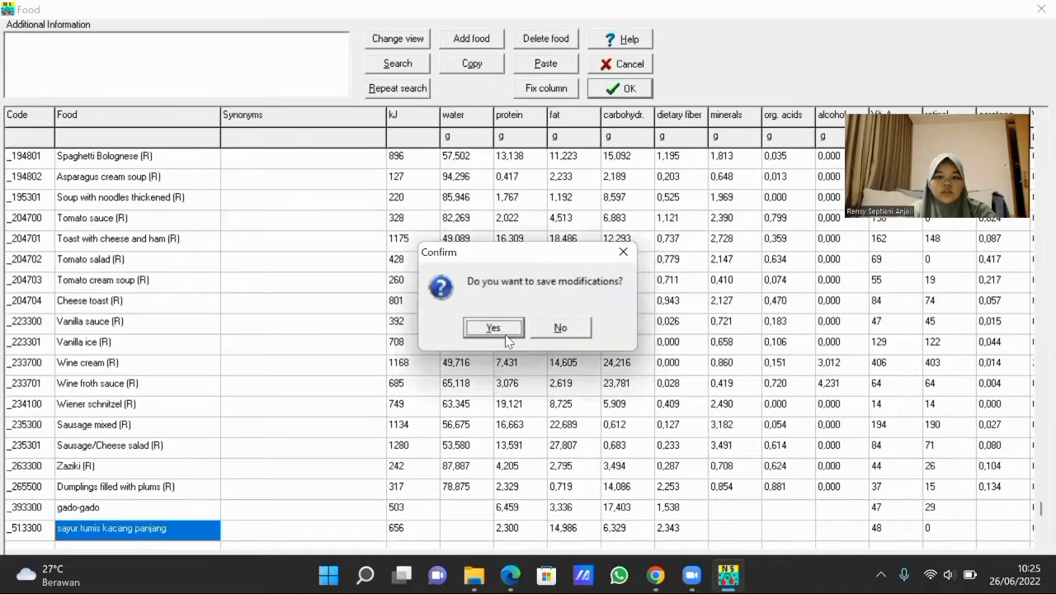
left_click(504, 329)
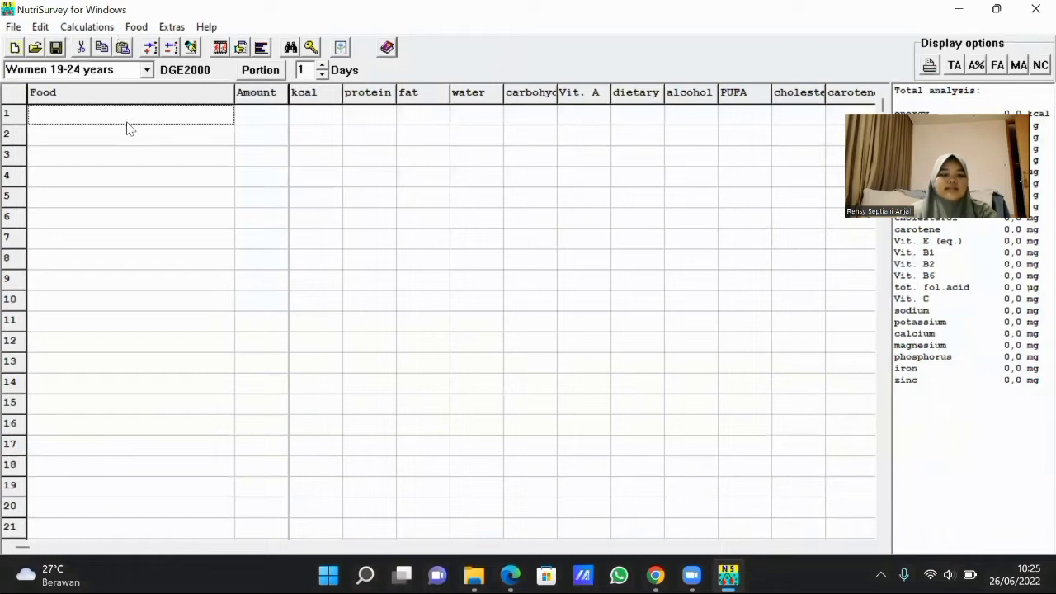
Step: Look up nasi kuning in the first row of the food record to check its deletion
type("nasi")
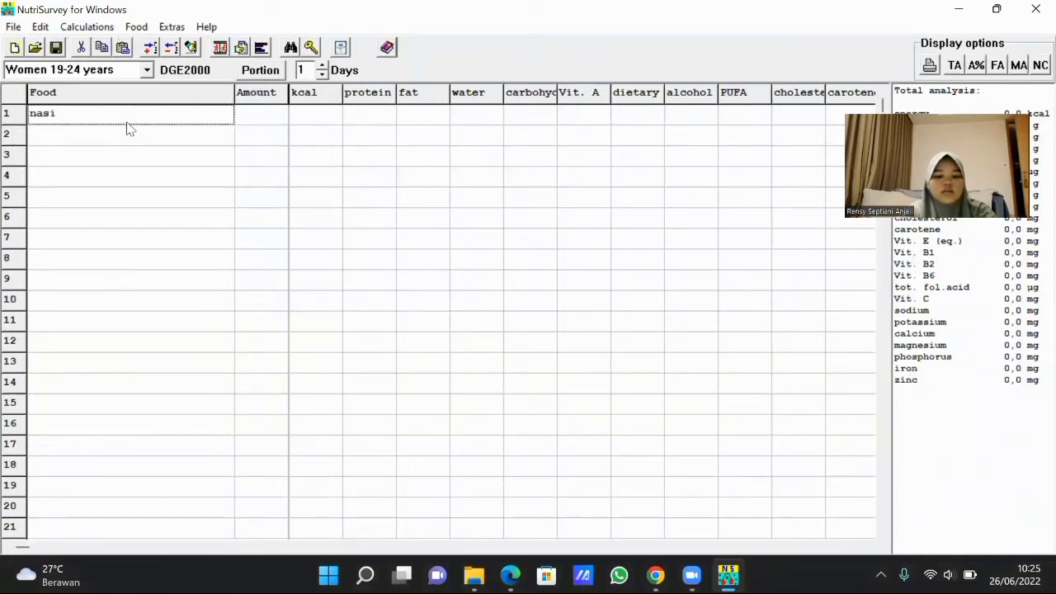
type(" kuning")
key("Return")
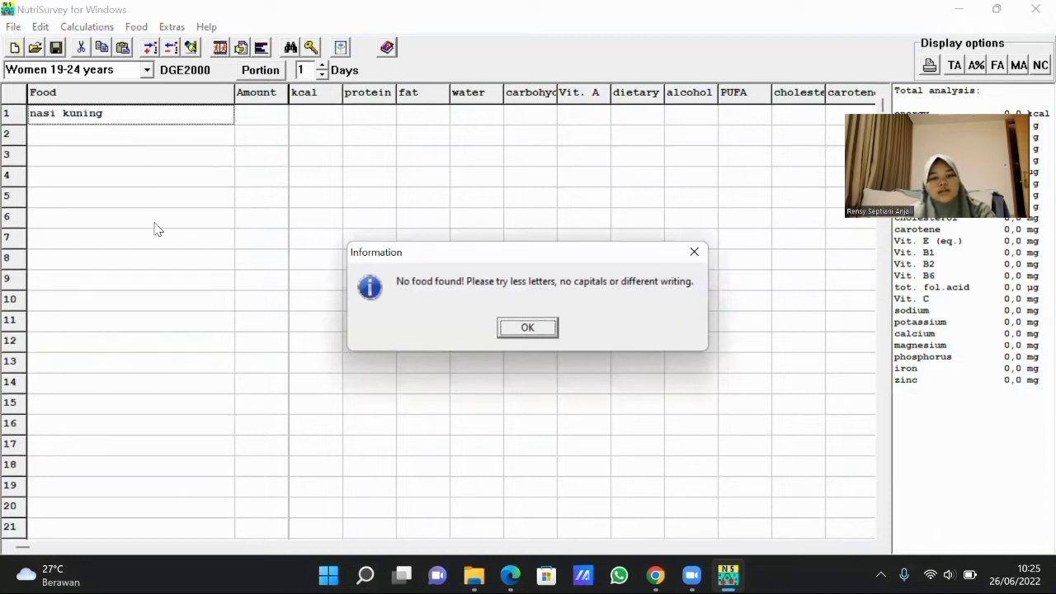
left_click(528, 327)
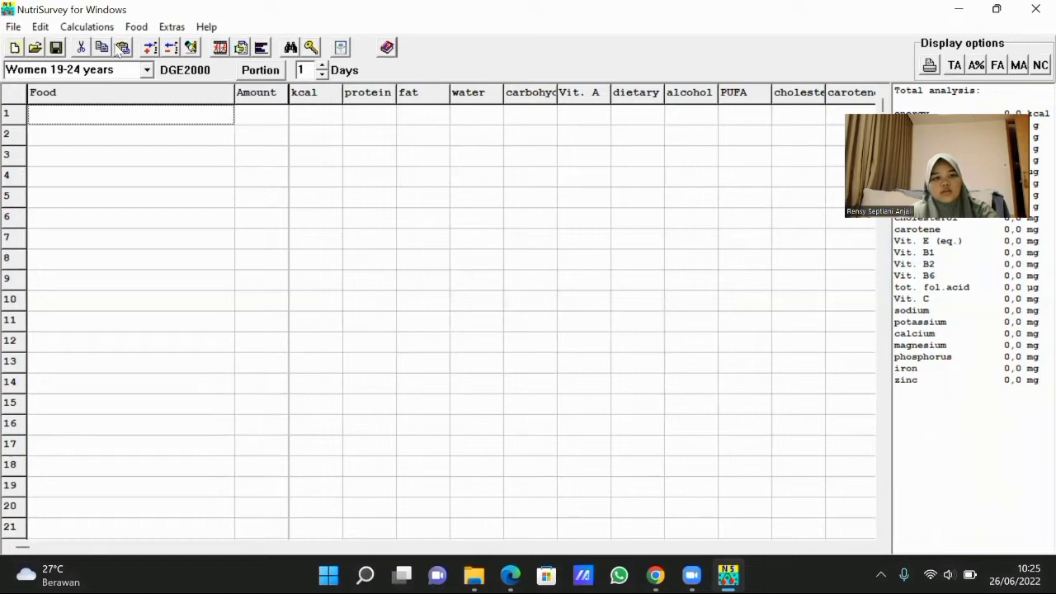
Step: Add a new food entry named nasi kuning in the food database, and close the database without confirming
left_click(136, 27)
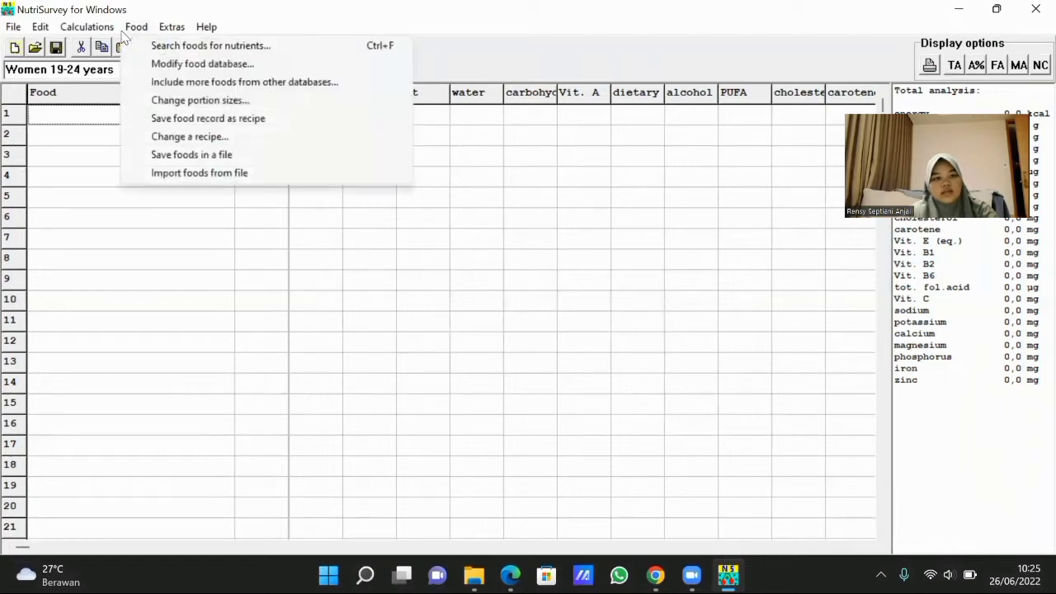
left_click(194, 66)
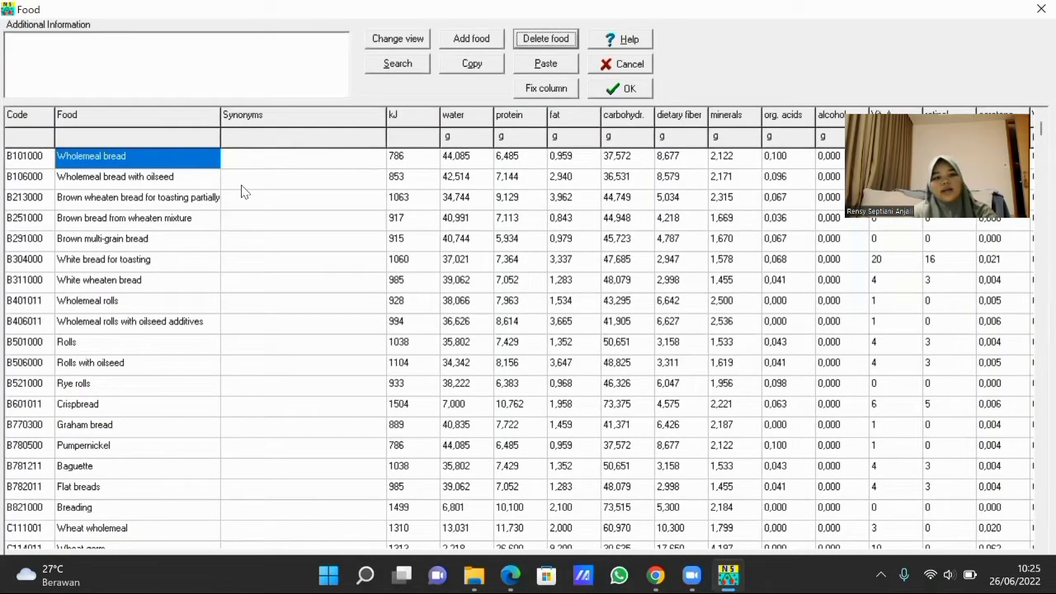
left_click(473, 39)
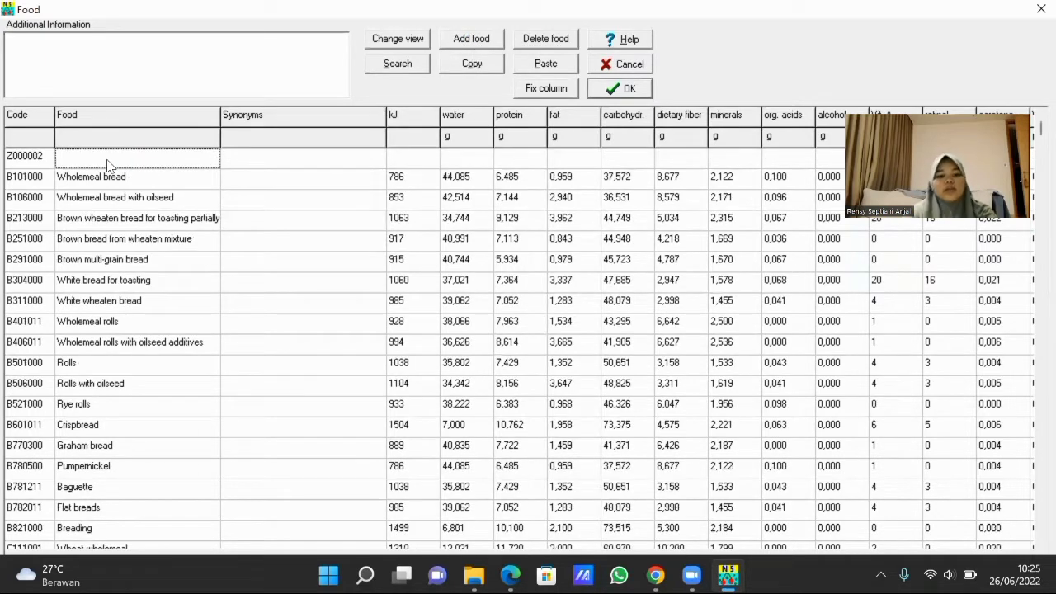
type("nasi ")
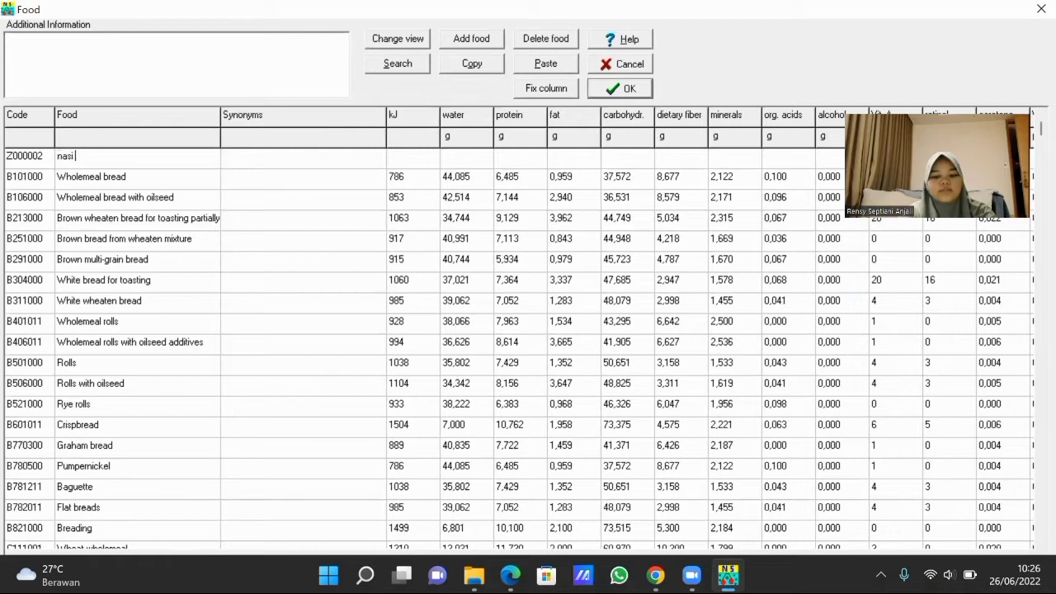
type("kuning")
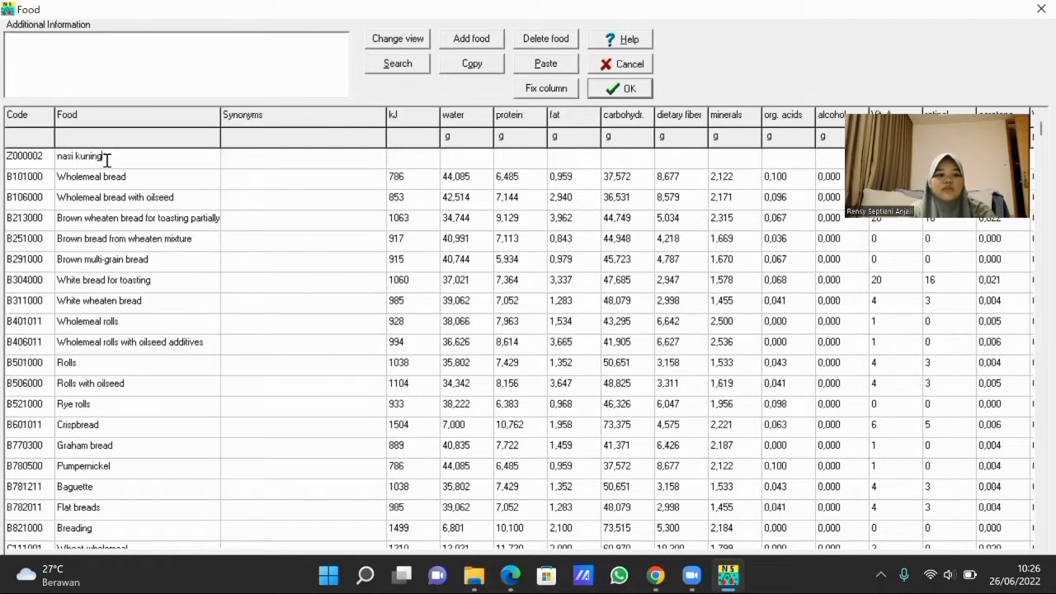
left_click(406, 161)
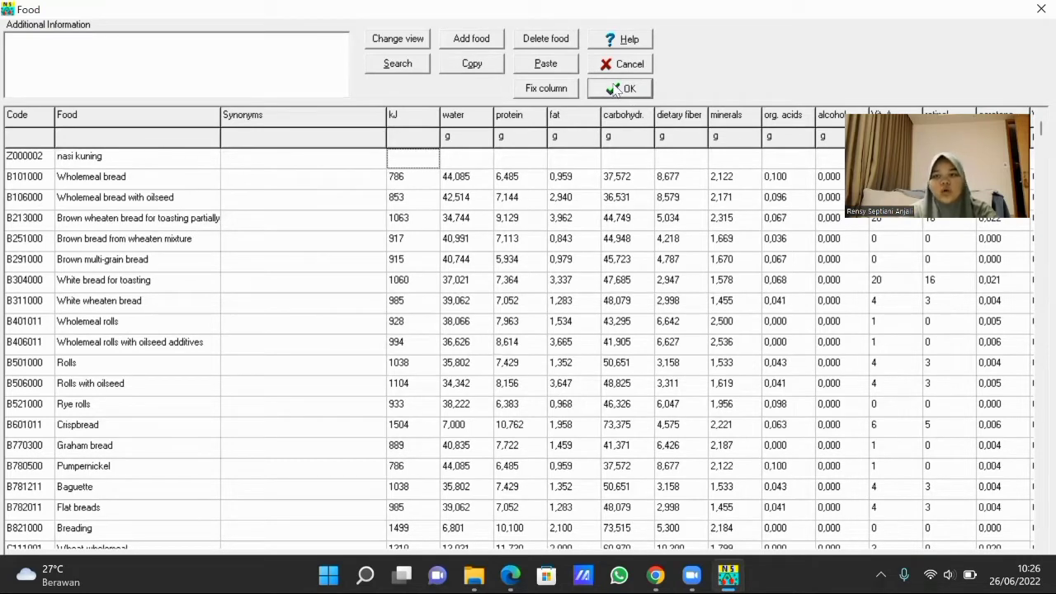
left_click(1035, 6)
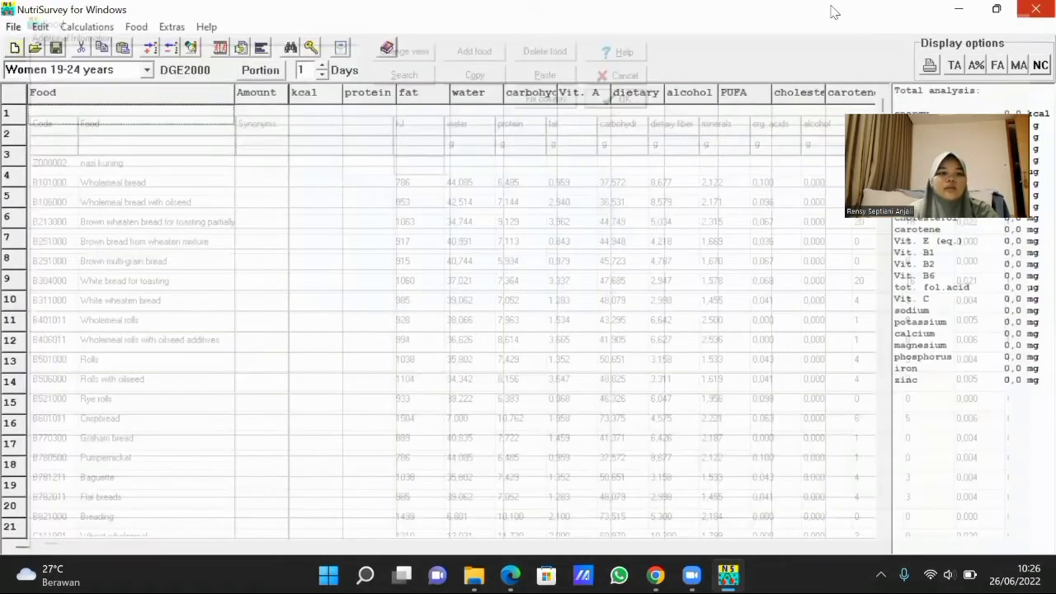
left_click(149, 27)
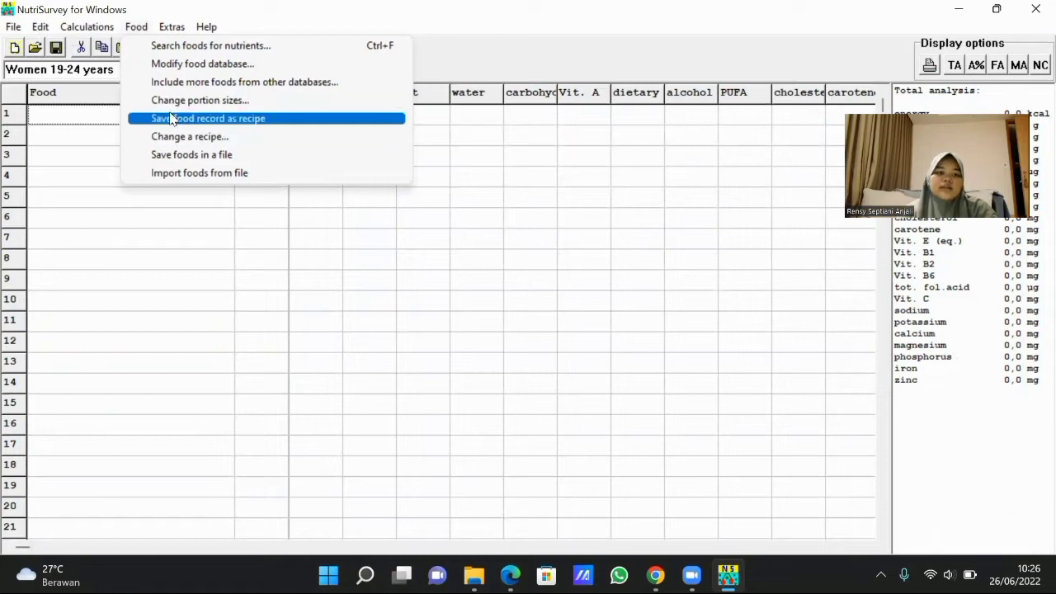
left_click(240, 121)
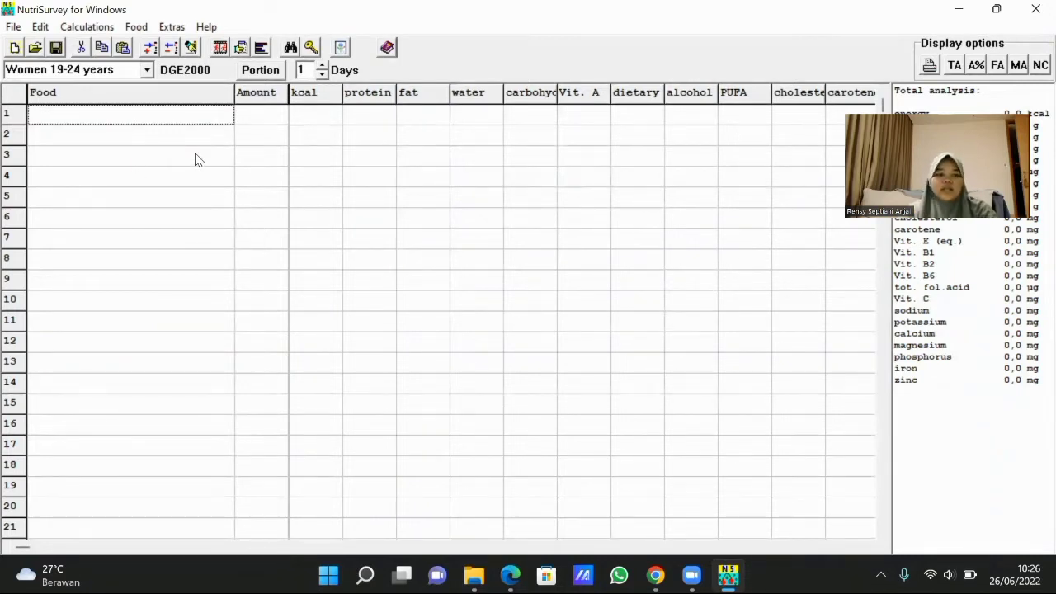
type("nasi putih")
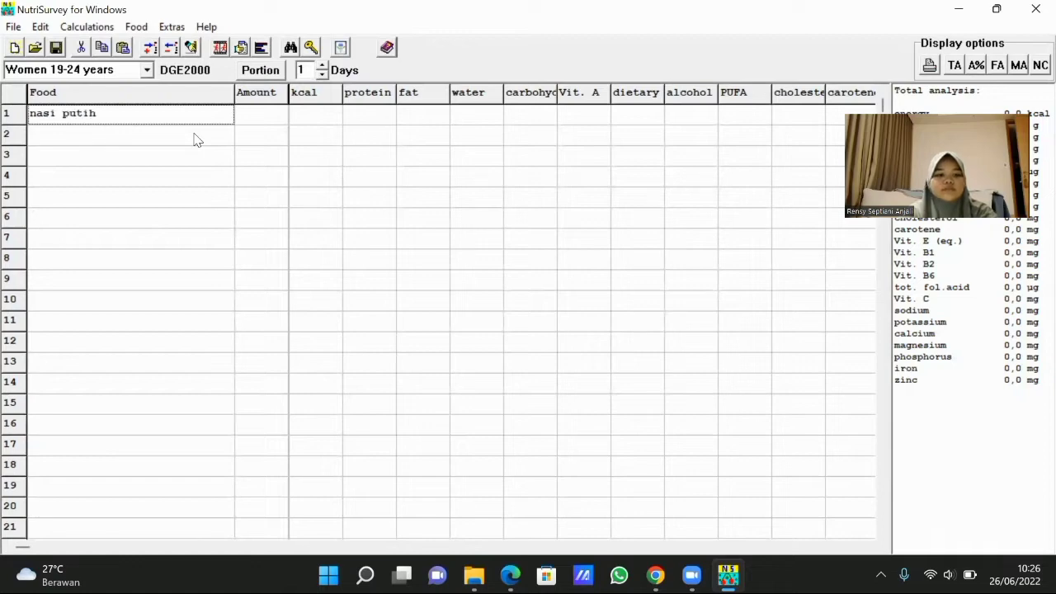
key("Return")
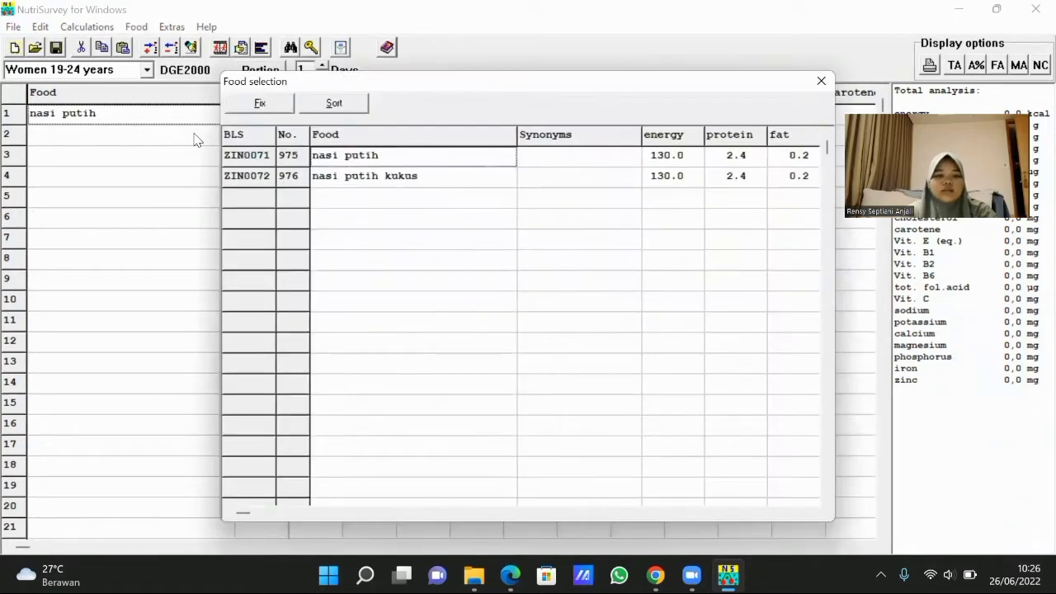
left_click(821, 80)
key("BackSpace")
key("BackSpace")
key("BackSpace")
key("BackSpace")
key("BackSpace")
key("BackSpace")
key("BackSpace")
key("BackSpace")
key("BackSpace")
key("BackSpace")
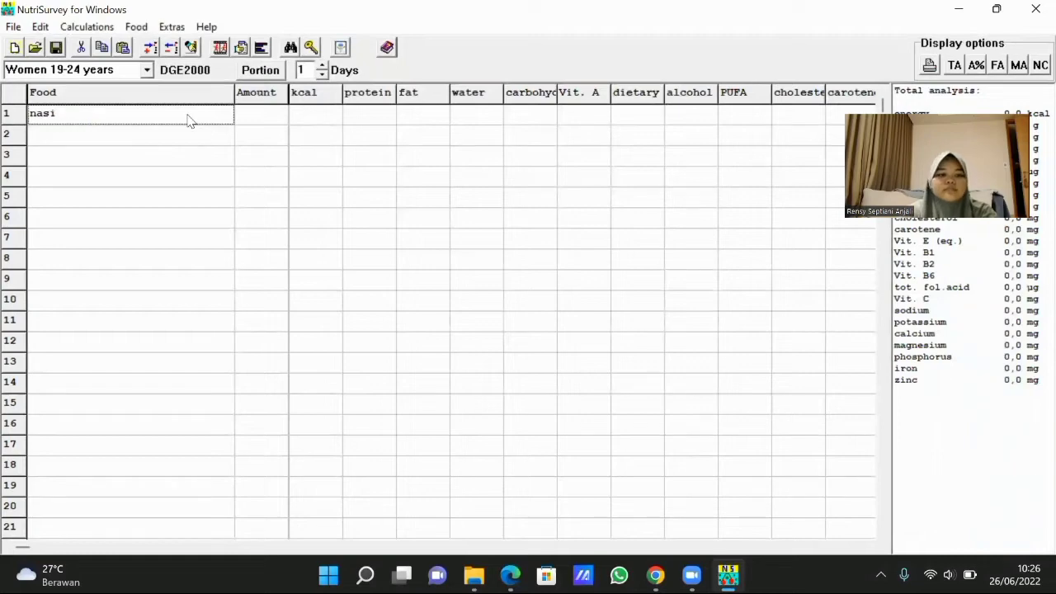
Step: Search for beras putih in the first row of the food record and choose beras putih giling
type("bera")
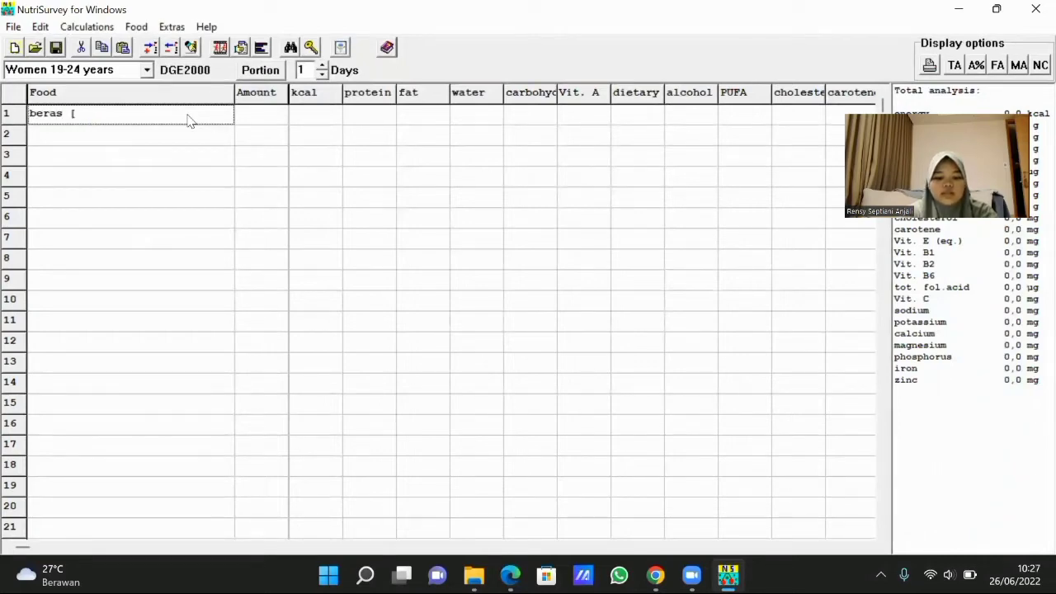
type("s putih")
key("Return")
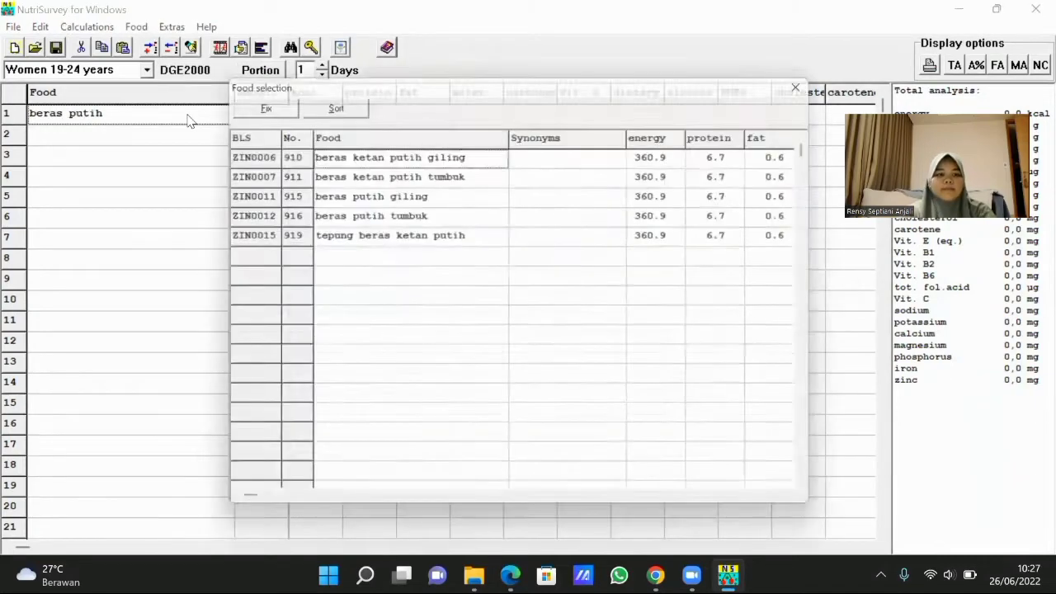
left_click(371, 200)
double_click(370, 202)
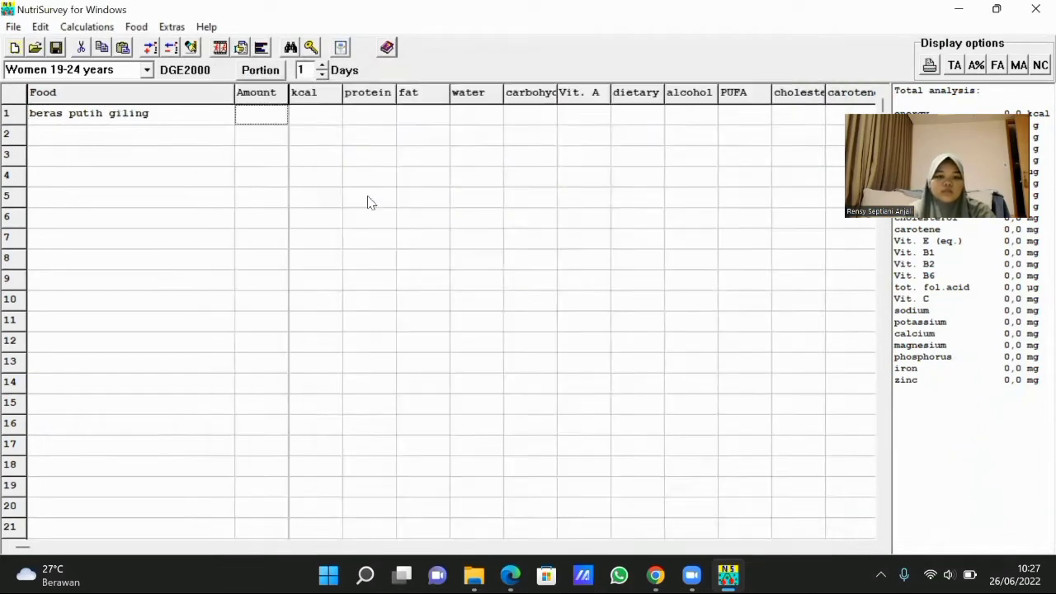
Step: Set the amount of beras putih giling to 800 and add santan with an amount of 1500 in the second row
type("800")
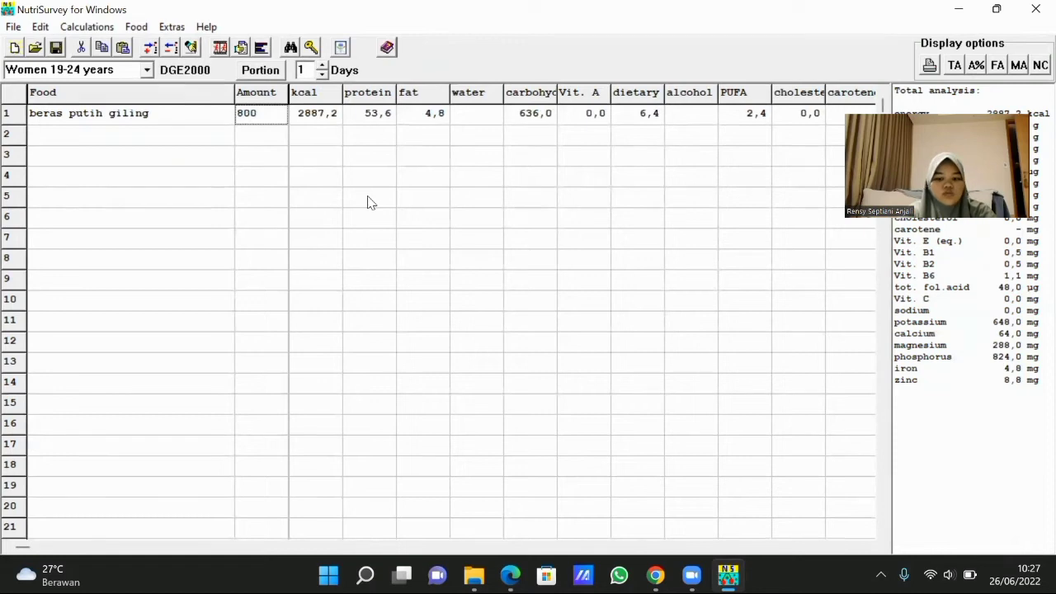
key("Return")
type("sant")
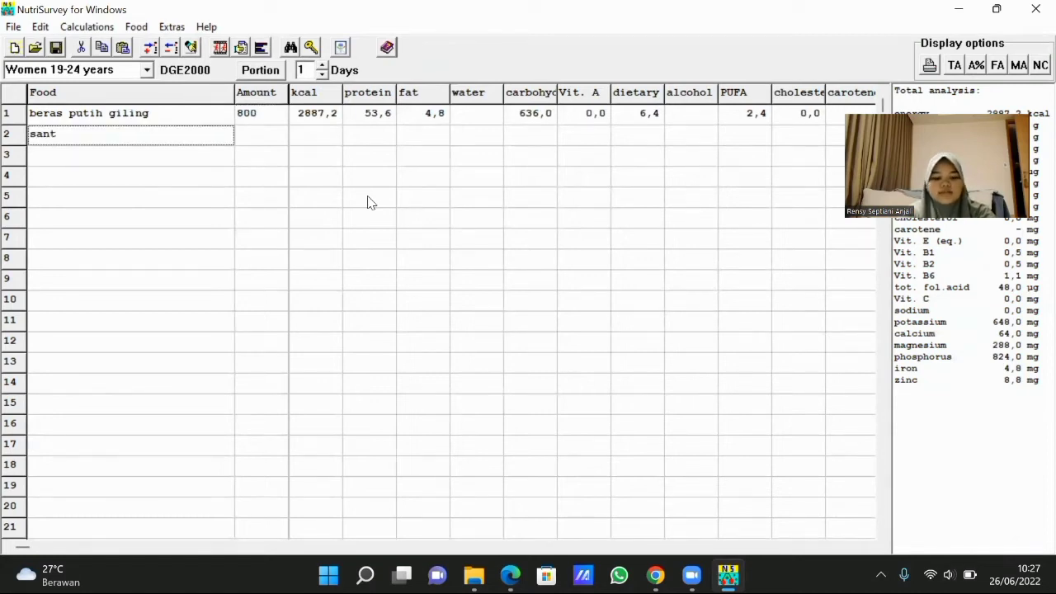
type("an 150")
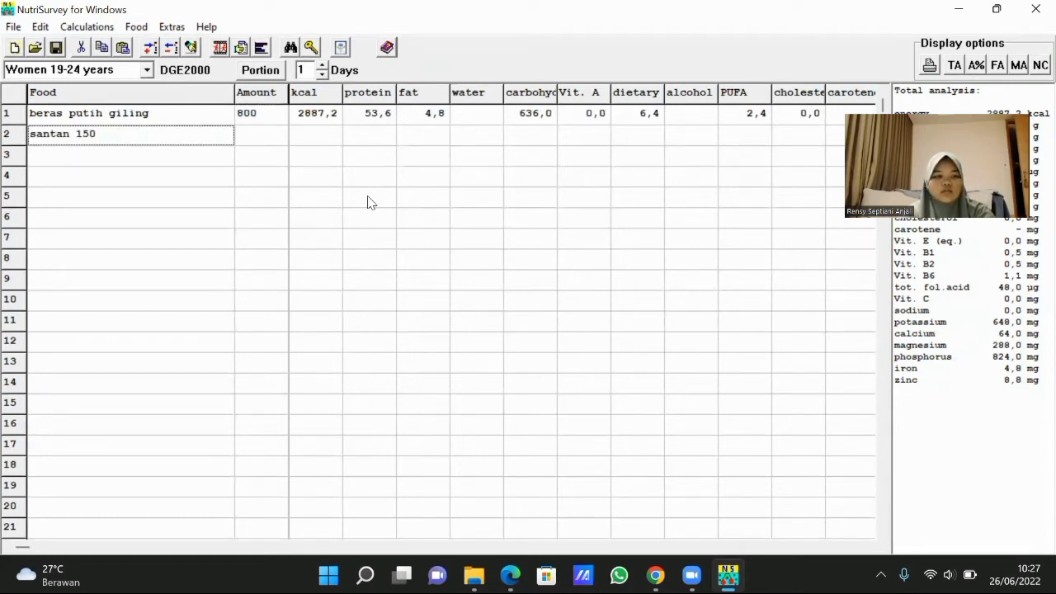
key("BackSpace")
key("BackSpace")
key("BackSpace")
key("BackSpace")
key("Return")
key("Down")
key("Down")
key("Down")
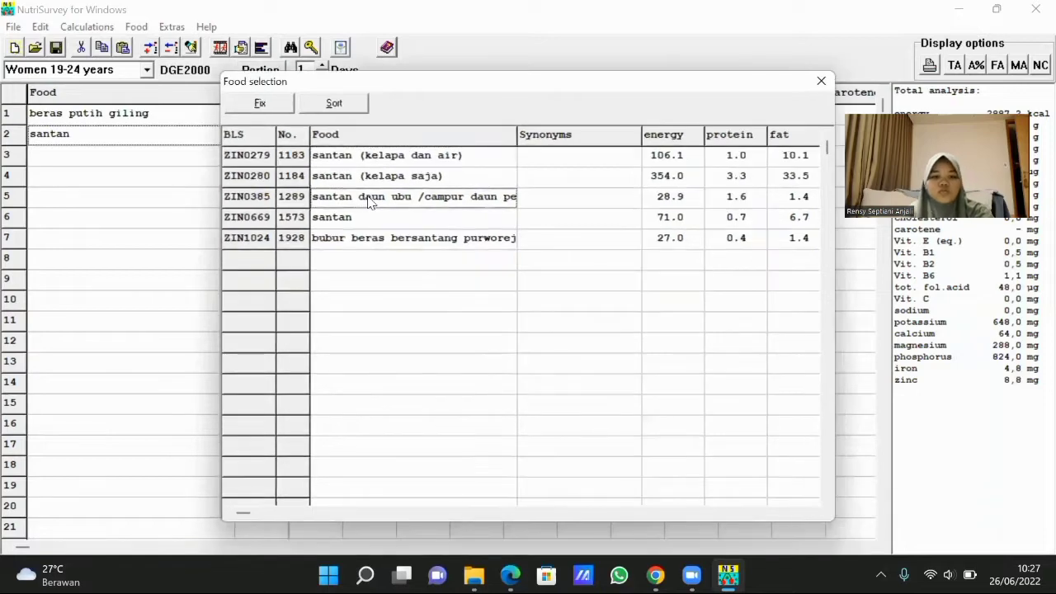
key("Return")
type("1500")
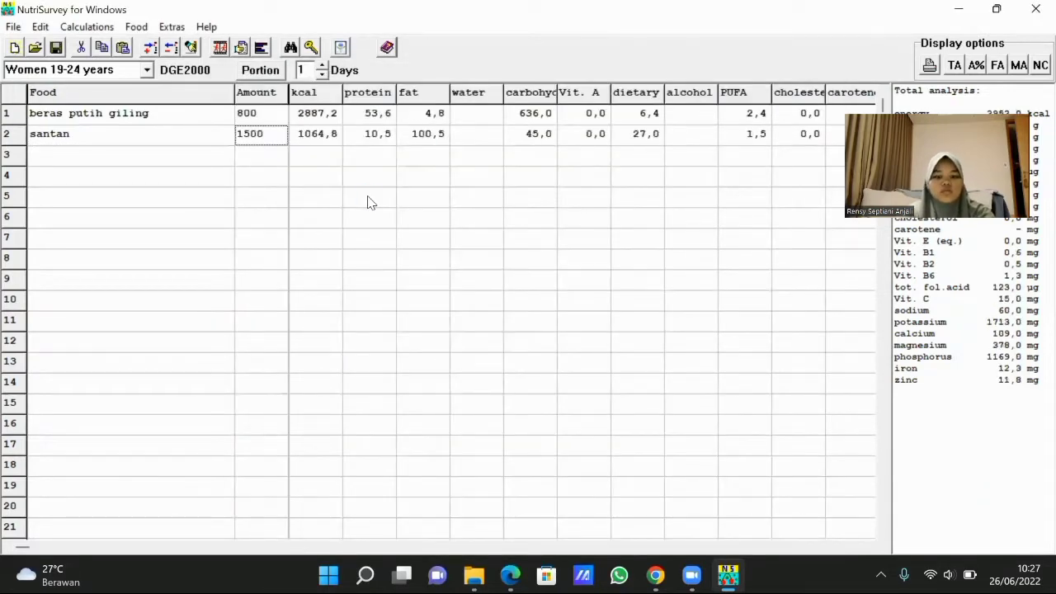
key("Return")
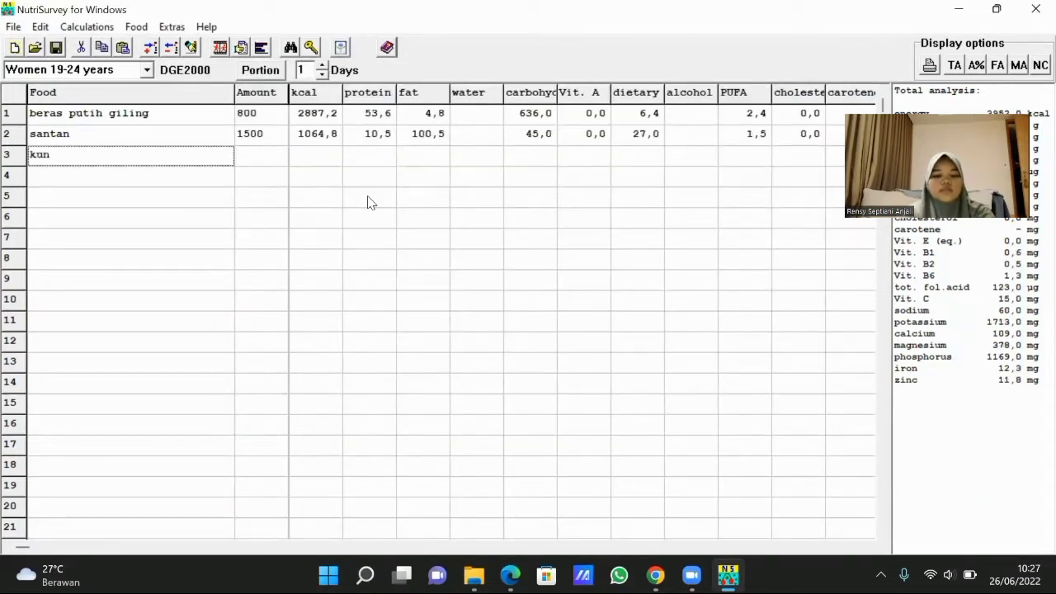
Step: Add kunyit with an amount of 5 in the third row of the food record
type("kunyit")
key("Return")
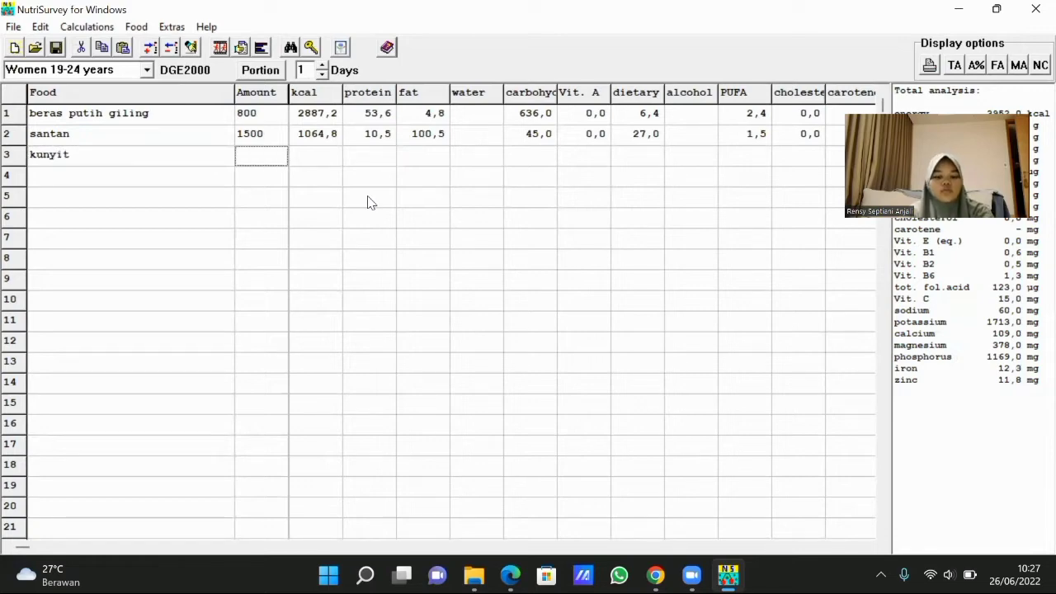
type("5")
key("Return")
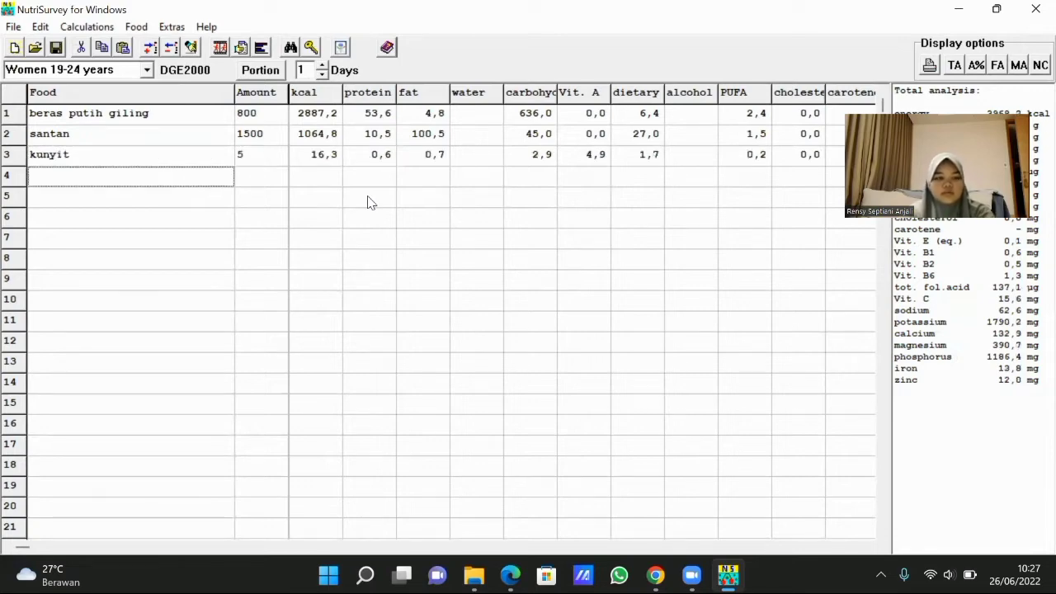
Step: Add salam, the leaf entry rather than Salami, with an amount of 5 in the fourth row
type("salam")
key("Return")
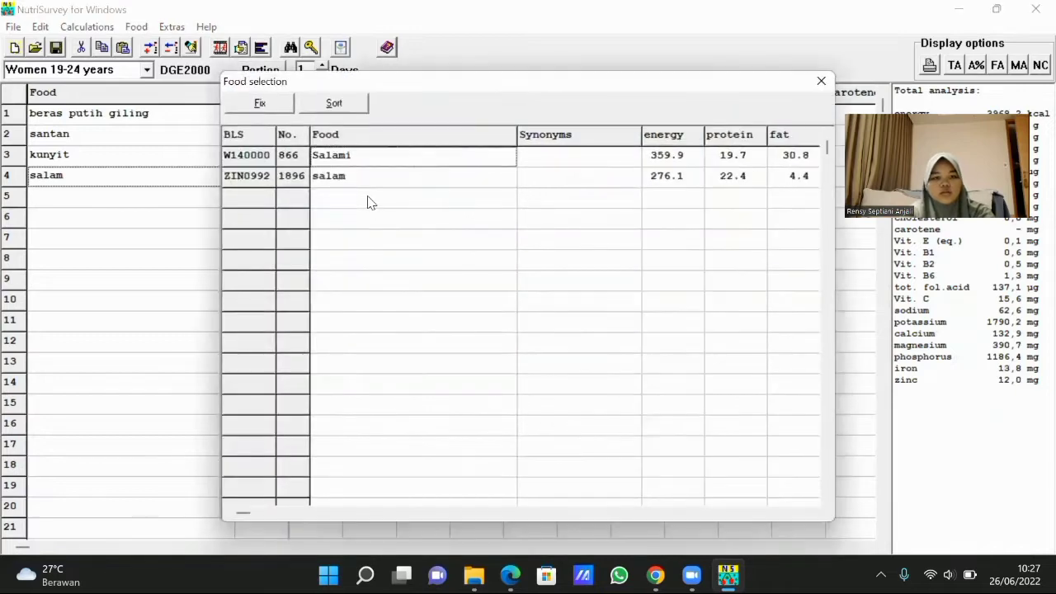
key("Down")
key("Return")
type("5")
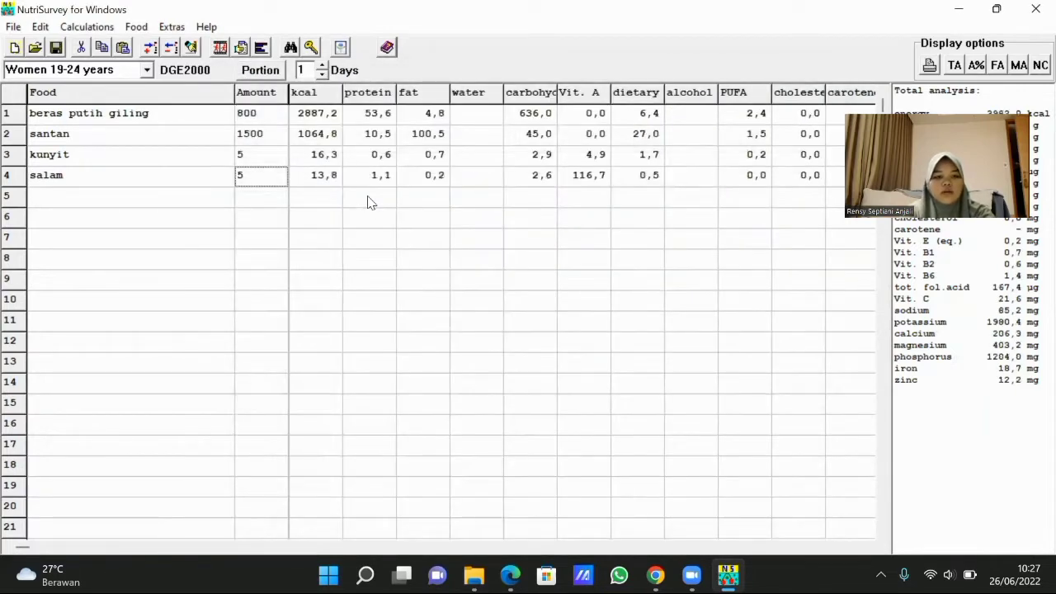
key("Return")
Step: Add sereh, not pisang raja sereh, with an amount of 5 in the fifth row of the food record
type("sereh")
key("Return")
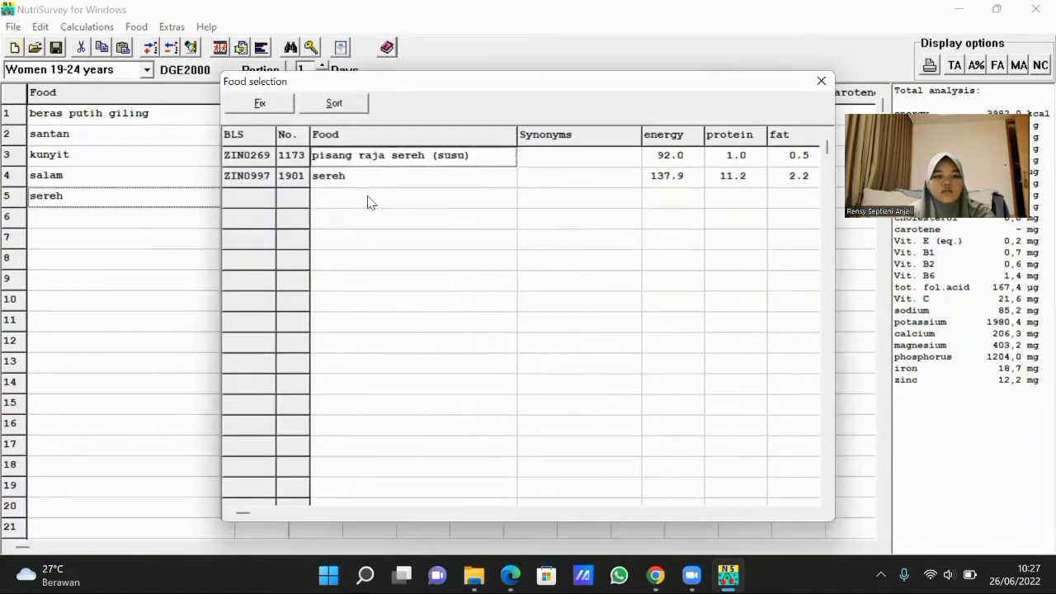
key("Down")
key("Return")
type("5")
key("Return")
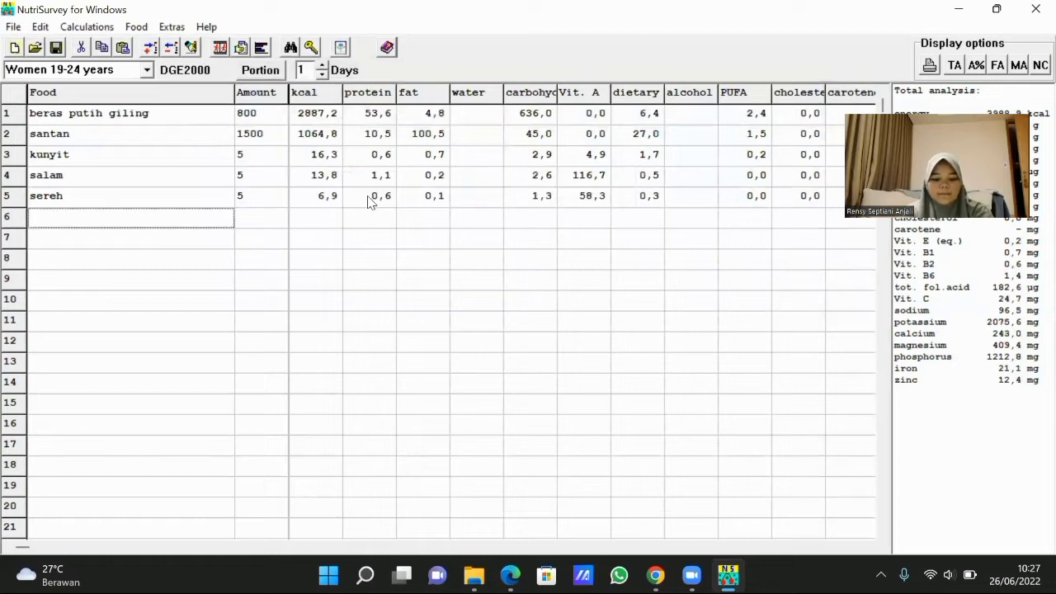
Step: Add bawang merah with an amount of 10 in the sixth row of the food record
type("b")
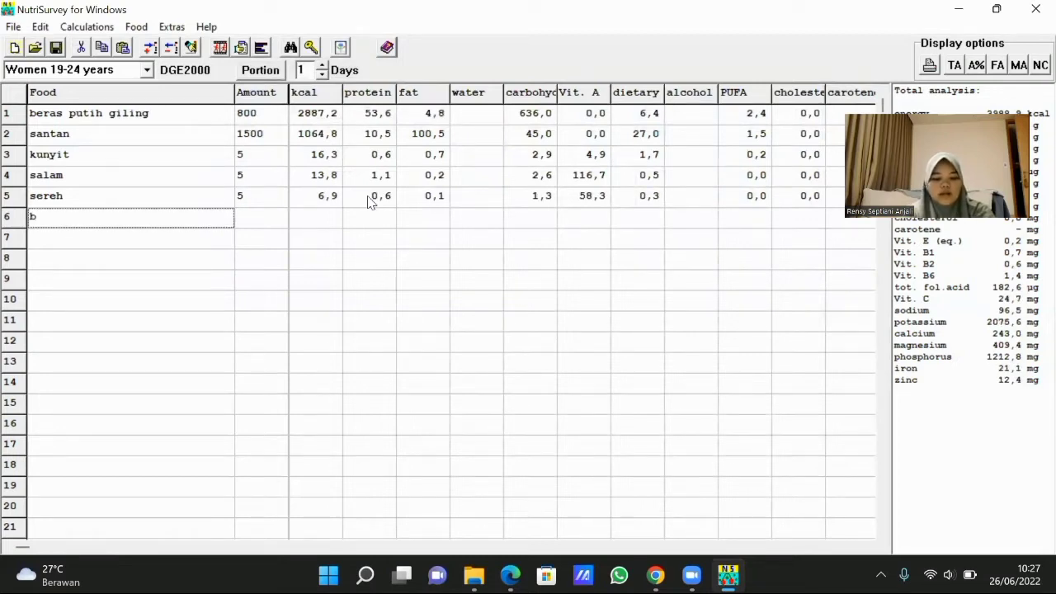
type("Wn")
key("BackSpace")
key("BackSpace")
key("BackSpace")
type("awang merah")
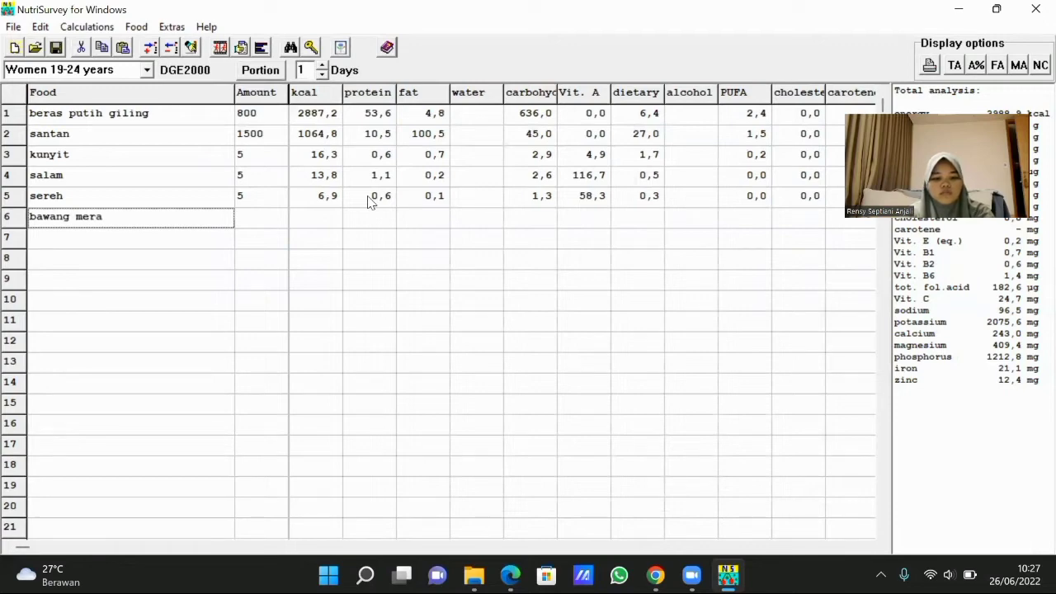
key("Return")
key("Return")
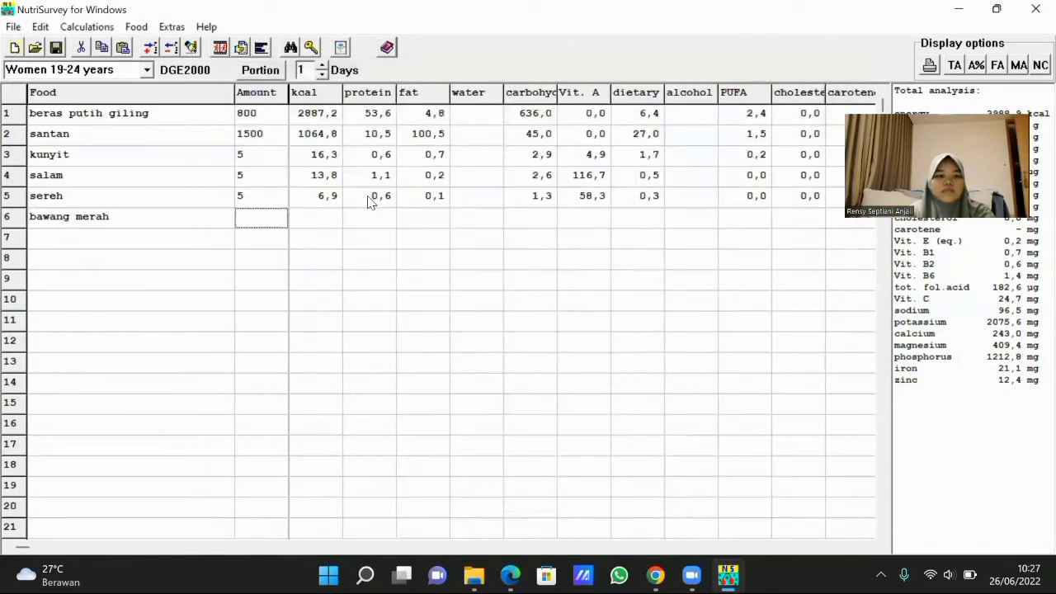
type("10")
key("Return")
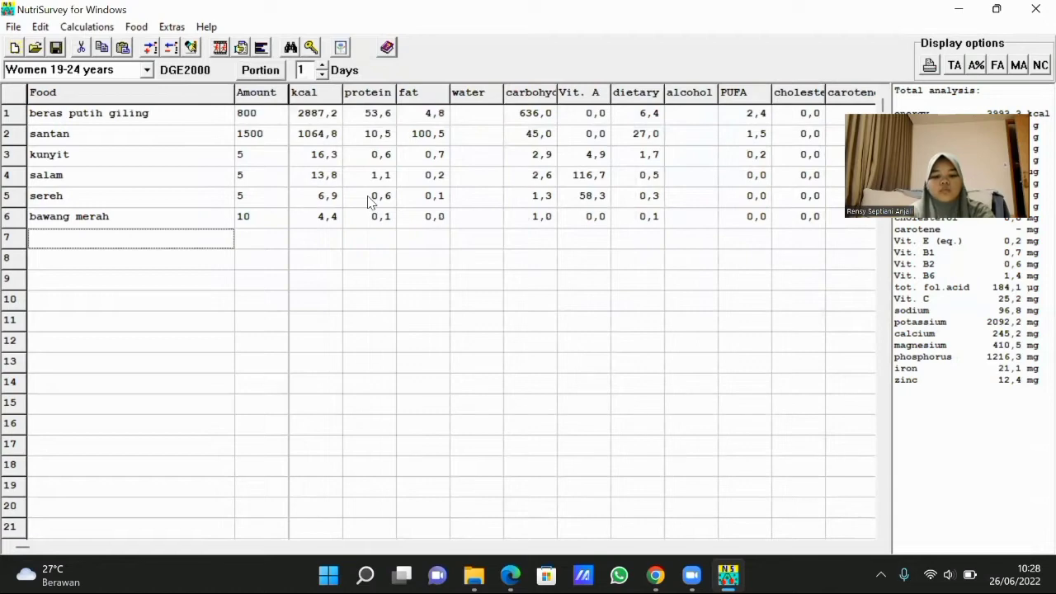
Step: Add bawang putih with an amount of 5 in the seventh row of the food record
type("bawang putih")
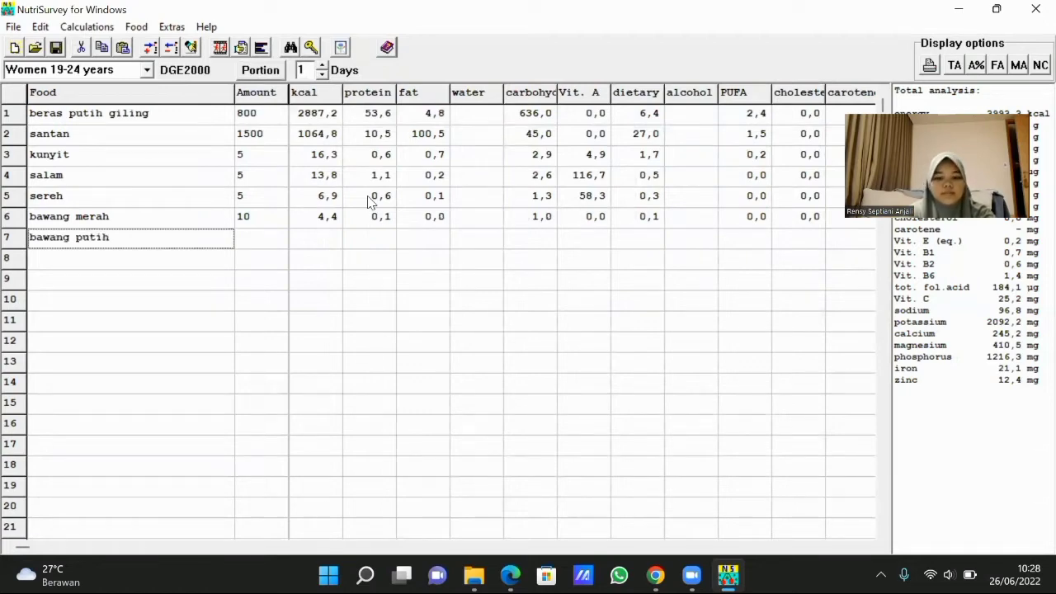
key("Return")
type("5")
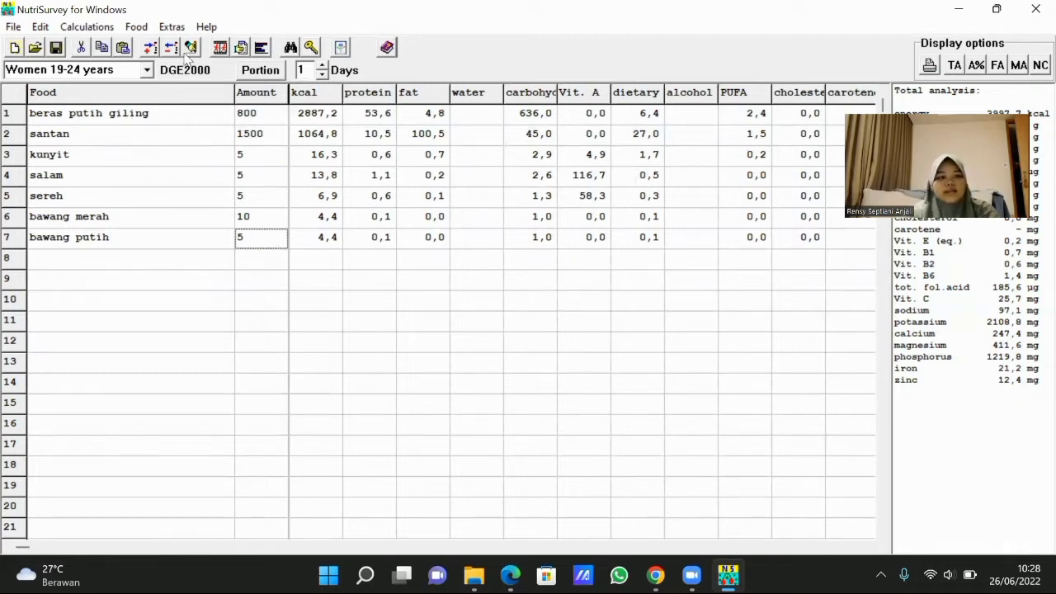
Step: Save the food record with its seven ingredients as a recipe named nasi kuning
left_click(180, 28)
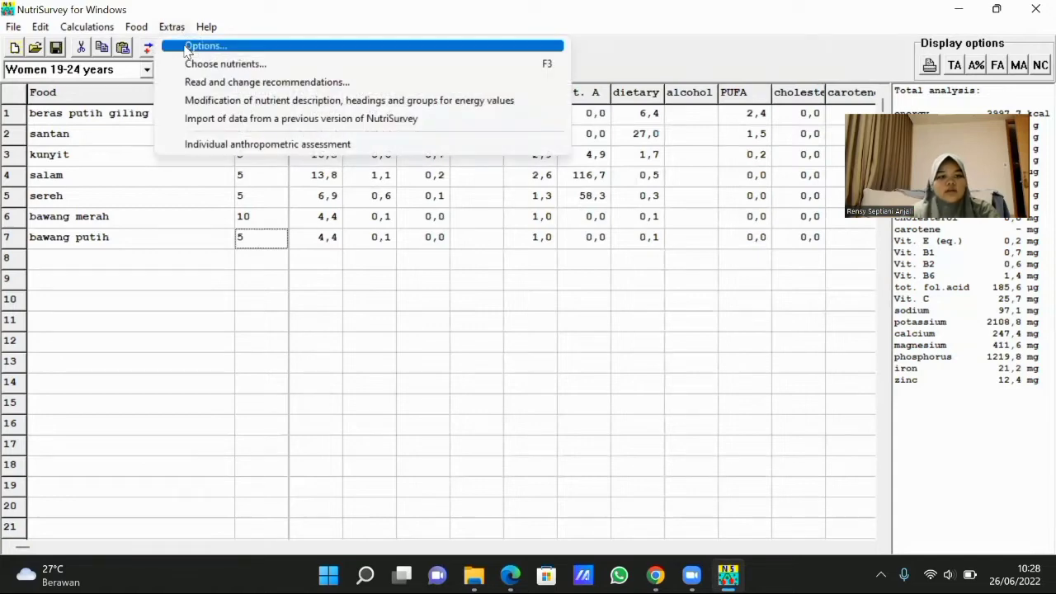
left_click(141, 37)
left_click(139, 29)
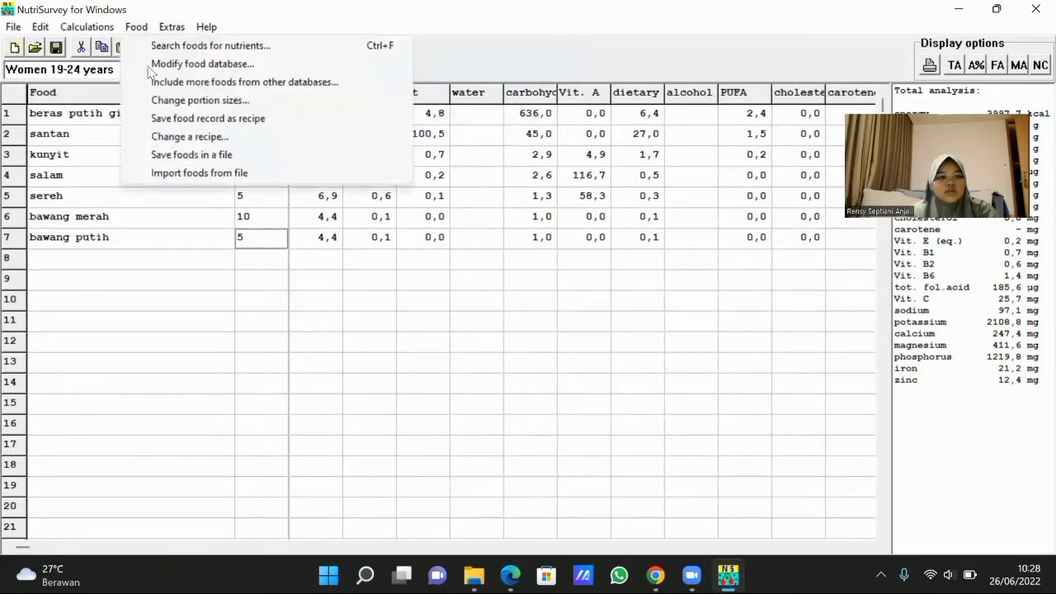
left_click(169, 119)
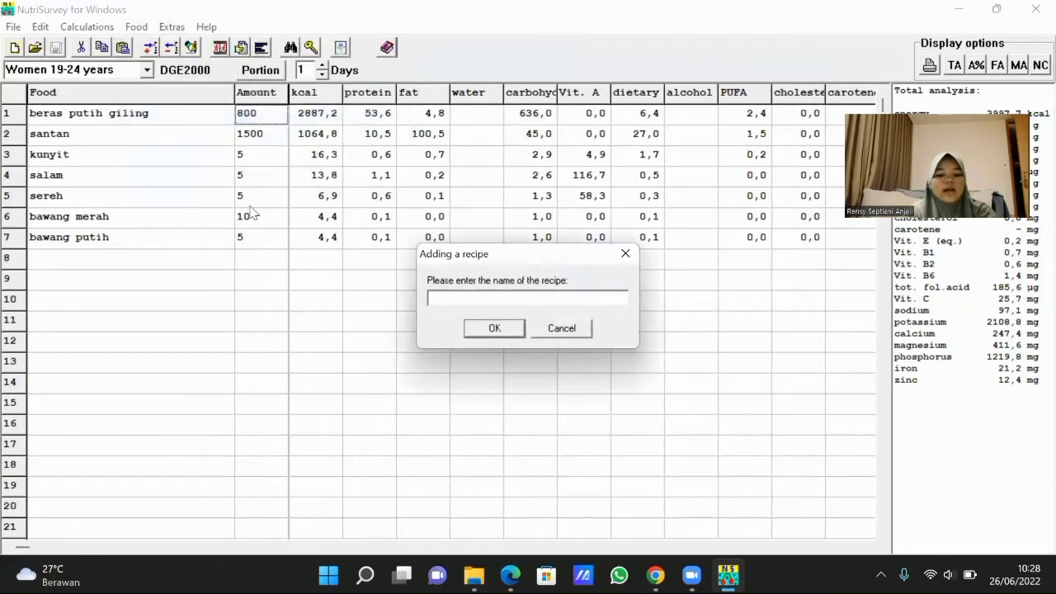
type("nasi ku")
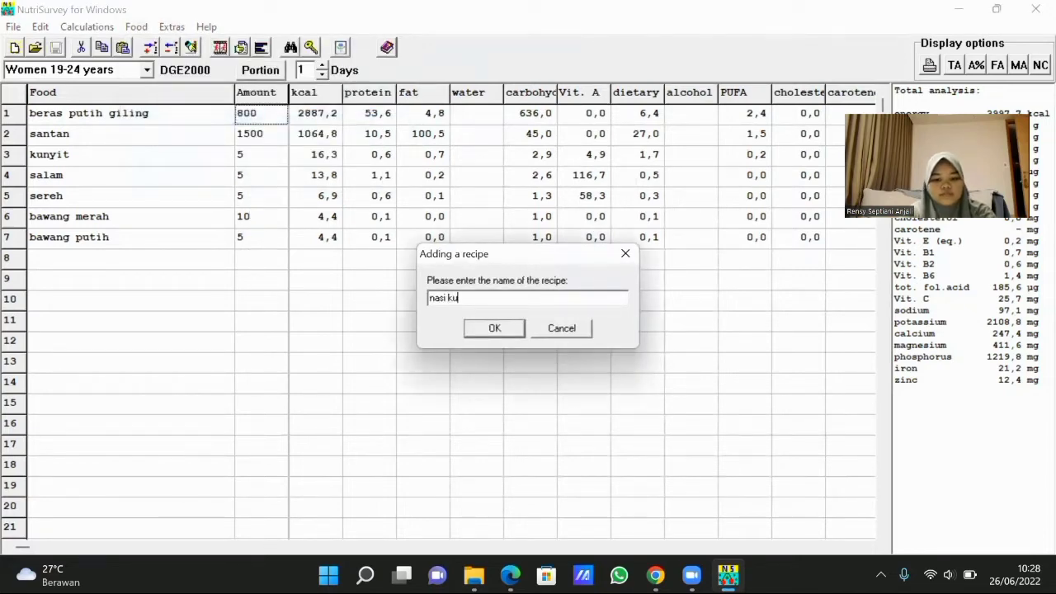
type("ning")
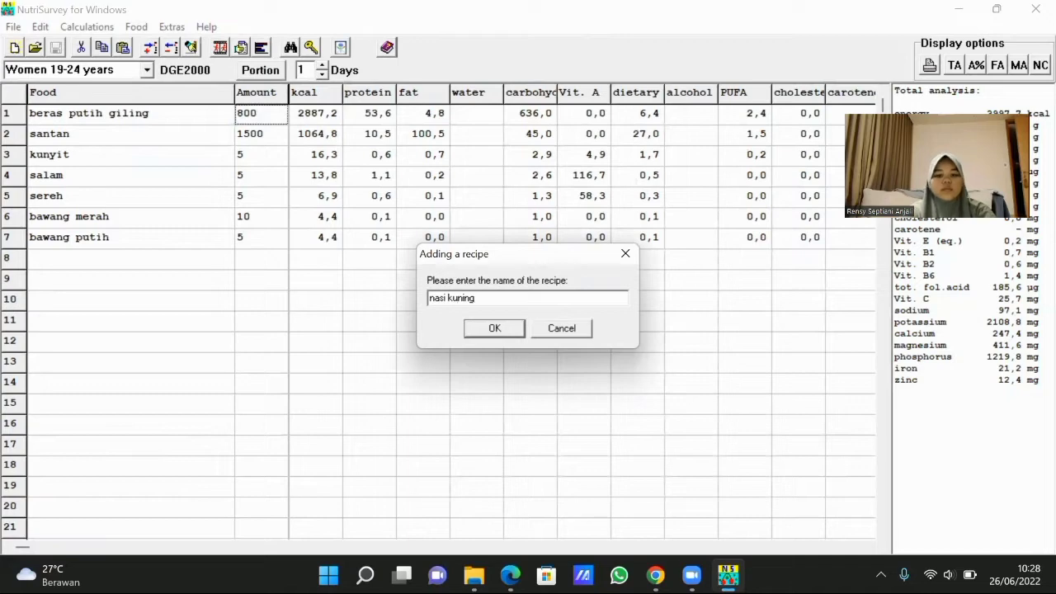
key("Return")
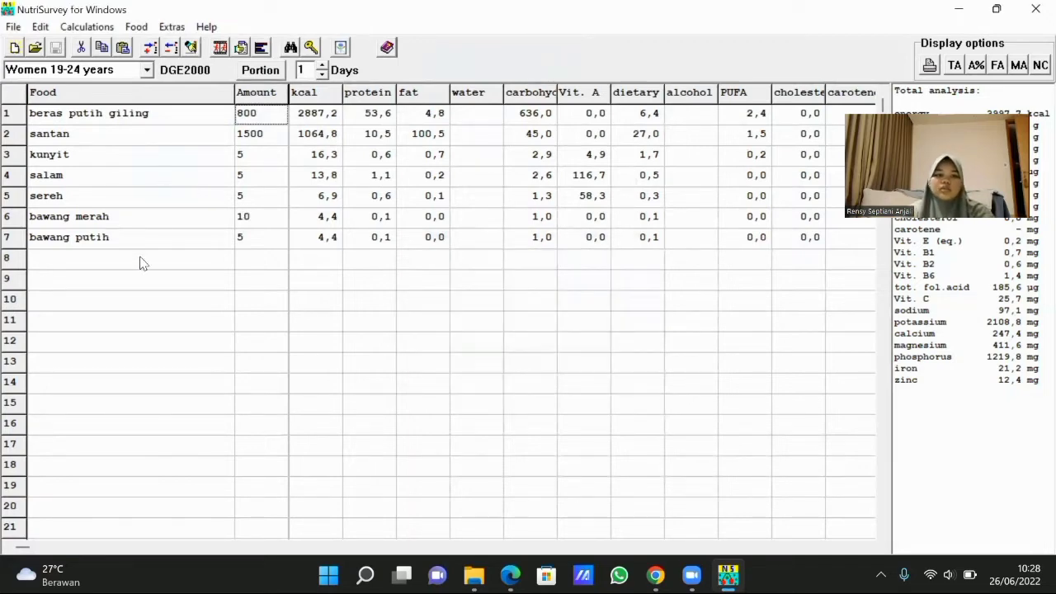
Step: Start a new food record and enter nasi kuning with an amount of 200 in the first row
left_click(14, 27)
left_click(37, 47)
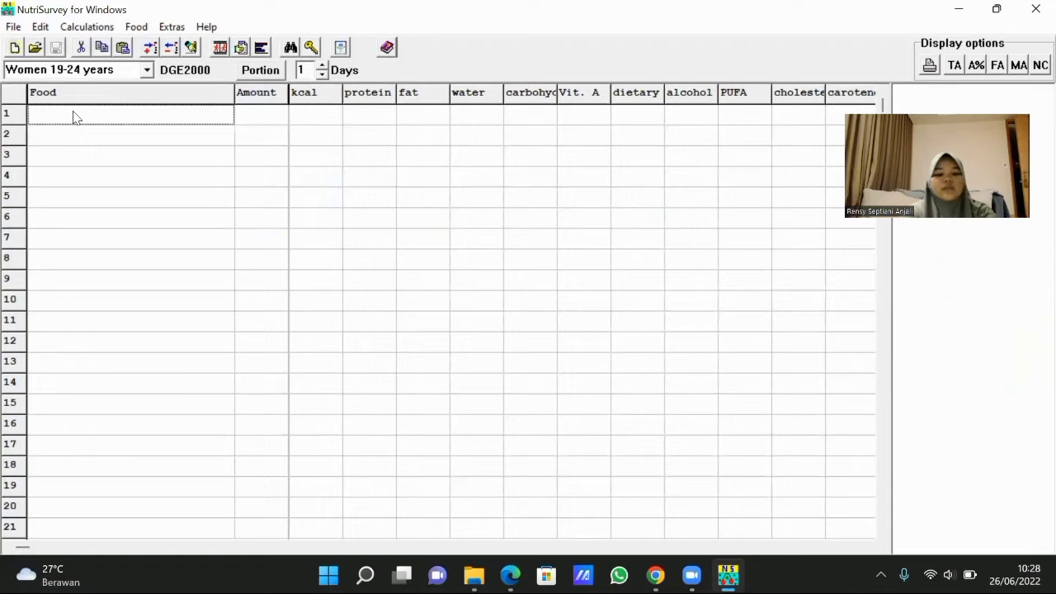
type("nasi")
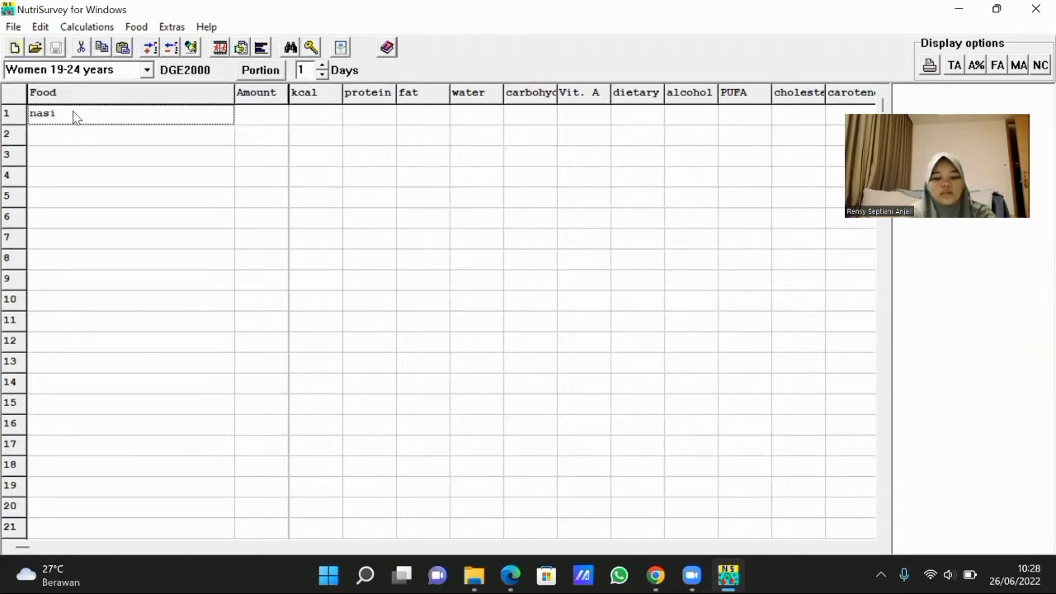
type(" kuning")
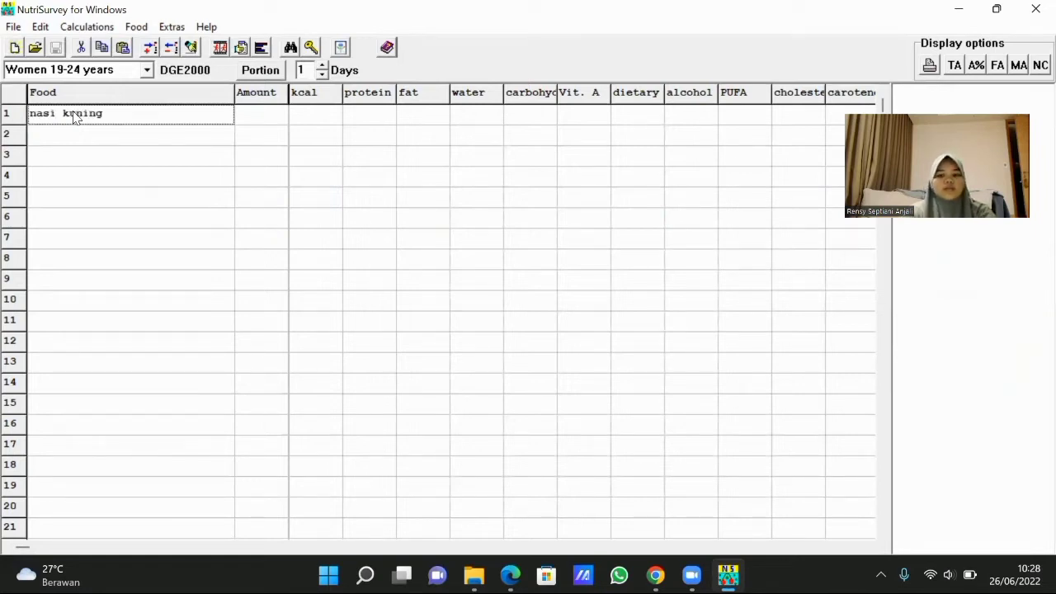
key("Return")
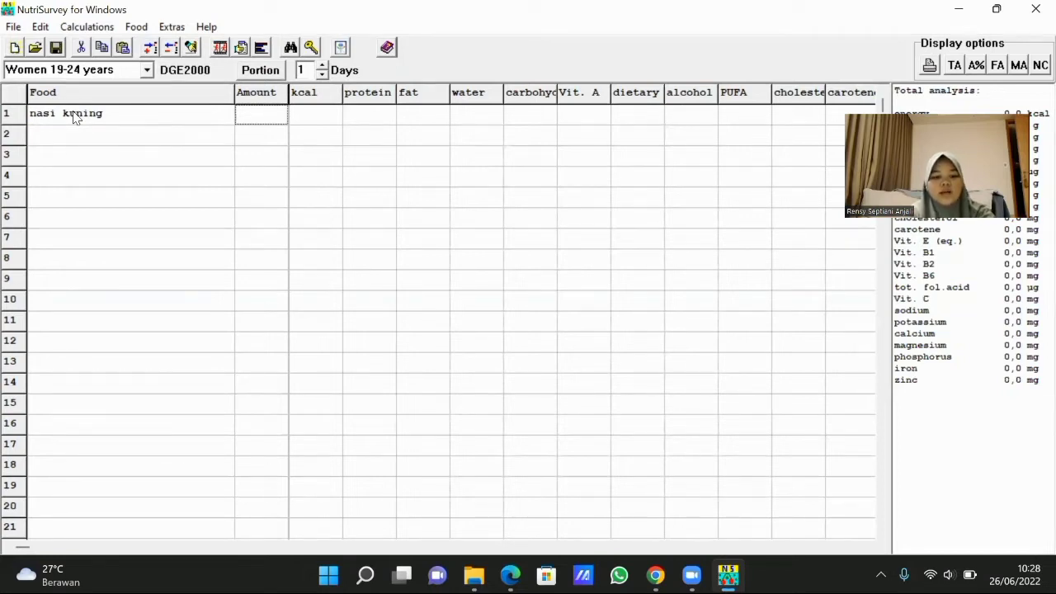
type("200")
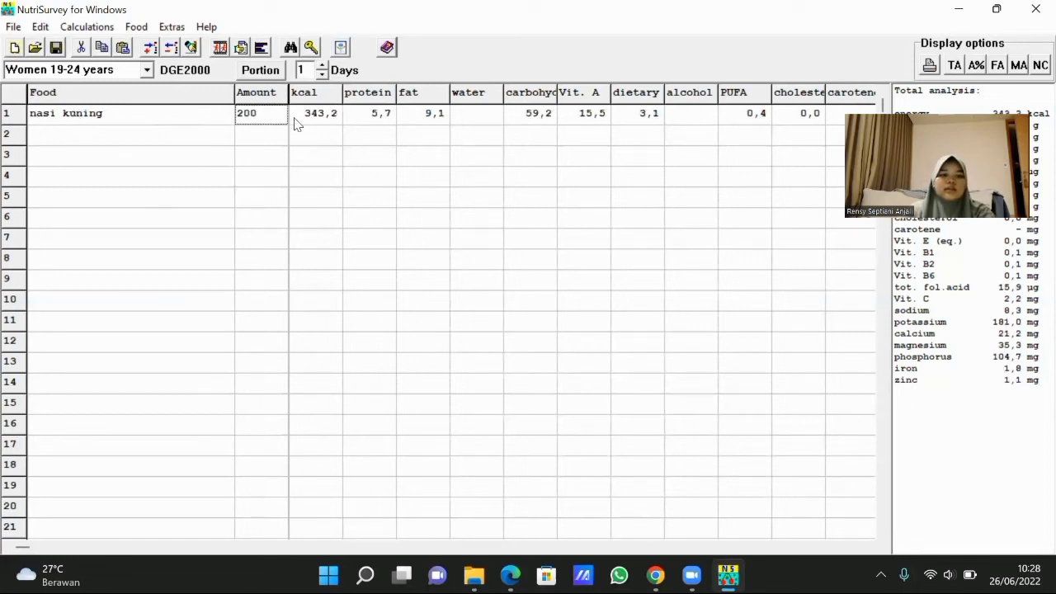
Step: Examine the nutrient values of nasi kuning across all columns up to zinc, and return to the food name
key("Right")
key("Right")
key("Right")
key("Right")
key("Right")
key("Right")
key("Right")
key("Right")
key("Right")
key("Right")
key("Right")
key("Right")
key("Right")
key("Right")
key("Right")
key("Right")
key("Right")
key("Right")
key("Right")
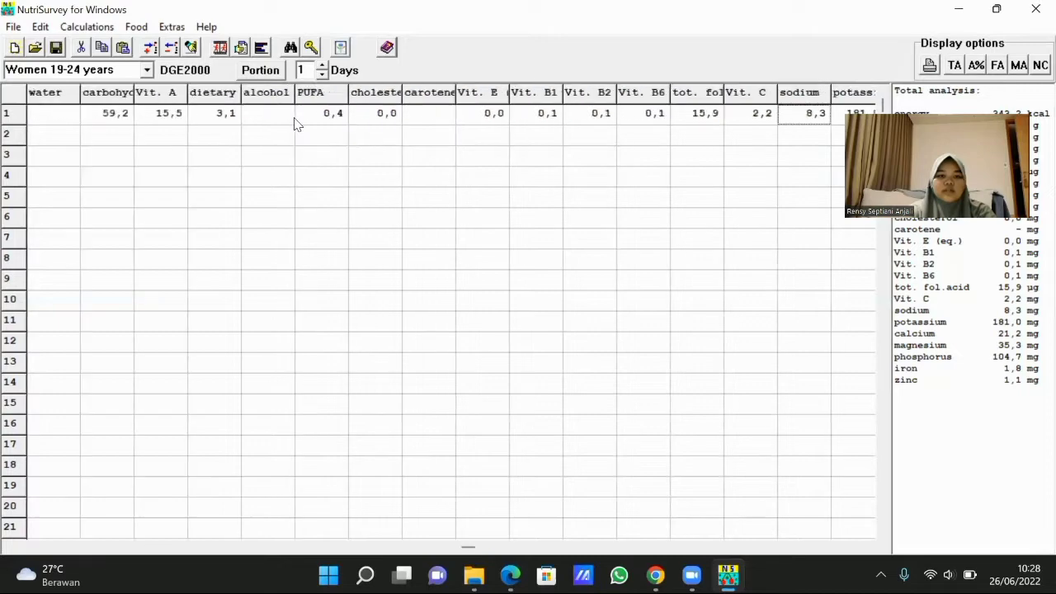
key("Right")
key("Right")
key("Right")
key("Right")
key("Right")
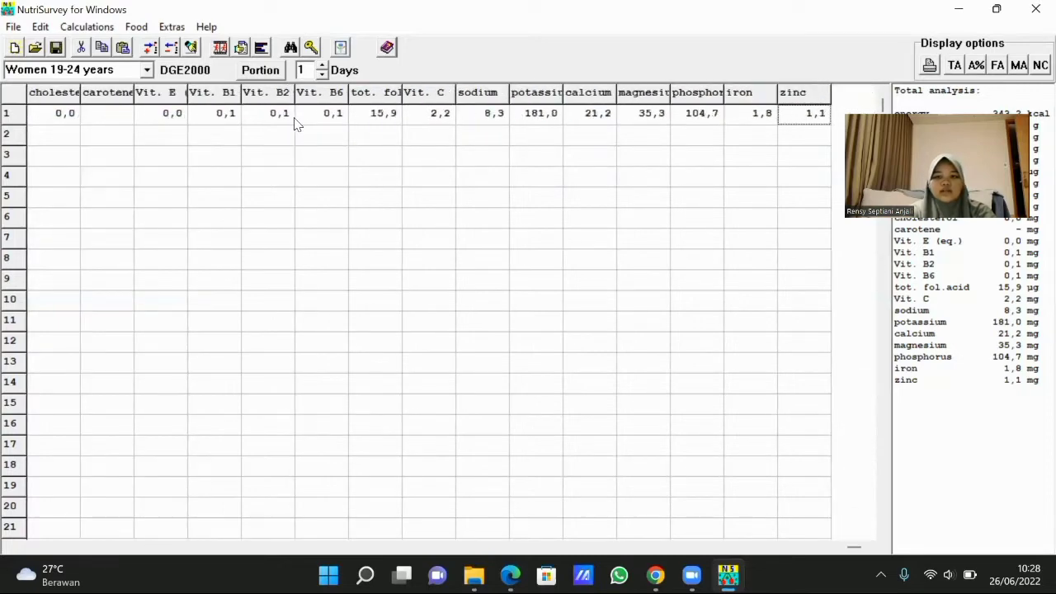
key("Left")
key("Left")
key("Left")
key("Left")
key("Left")
key("Left")
key("Left")
key("Left")
key("Left")
key("Left")
key("Left")
key("Left")
key("Left")
key("Left")
key("Left")
key("Left")
key("Left")
key("Left")
key("Left")
key("Left")
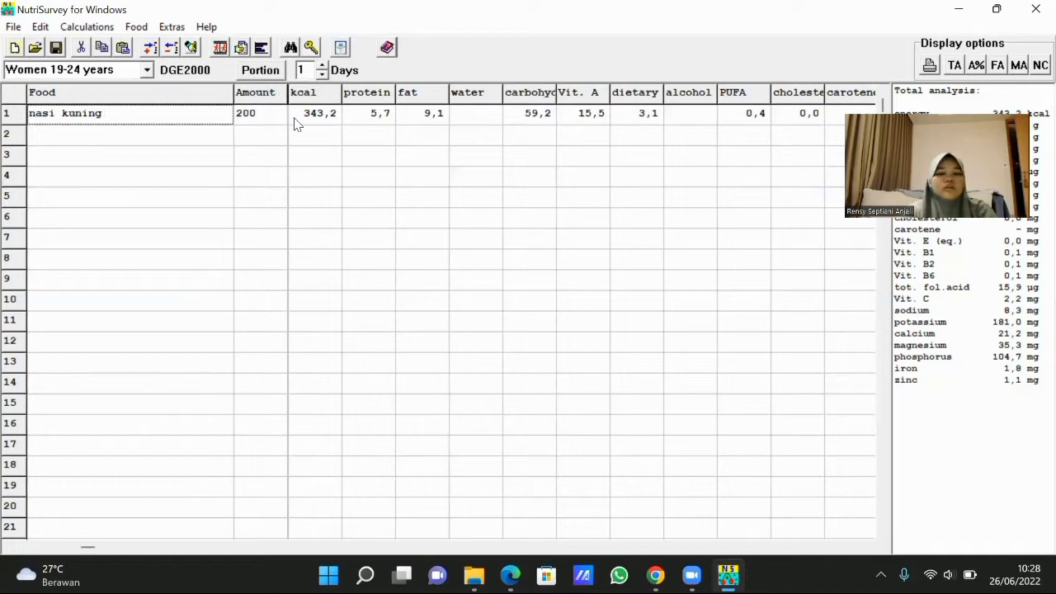
Step: Clear nasi kuning from the first row of the food record
key("BackSpace")
key("BackSpace")
key("BackSpace")
key("BackSpace")
key("BackSpace")
key("BackSpace")
key("BackSpace")
key("BackSpace")
key("BackSpace")
key("BackSpace")
key("BackSpace")
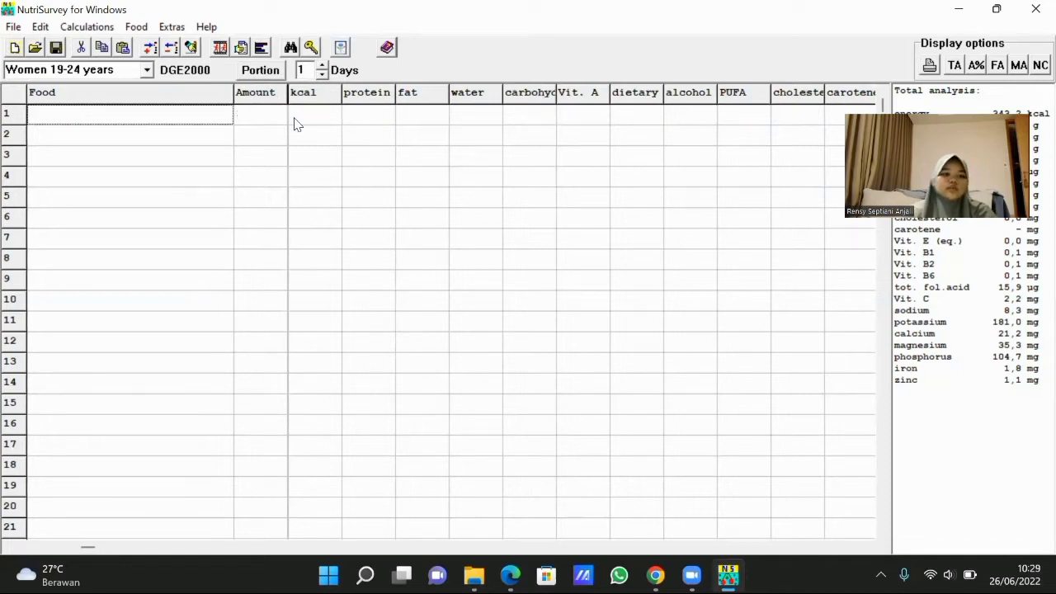
Step: Open the function for changing recipes without saving the current food record, and browse its recipe list
left_click(137, 27)
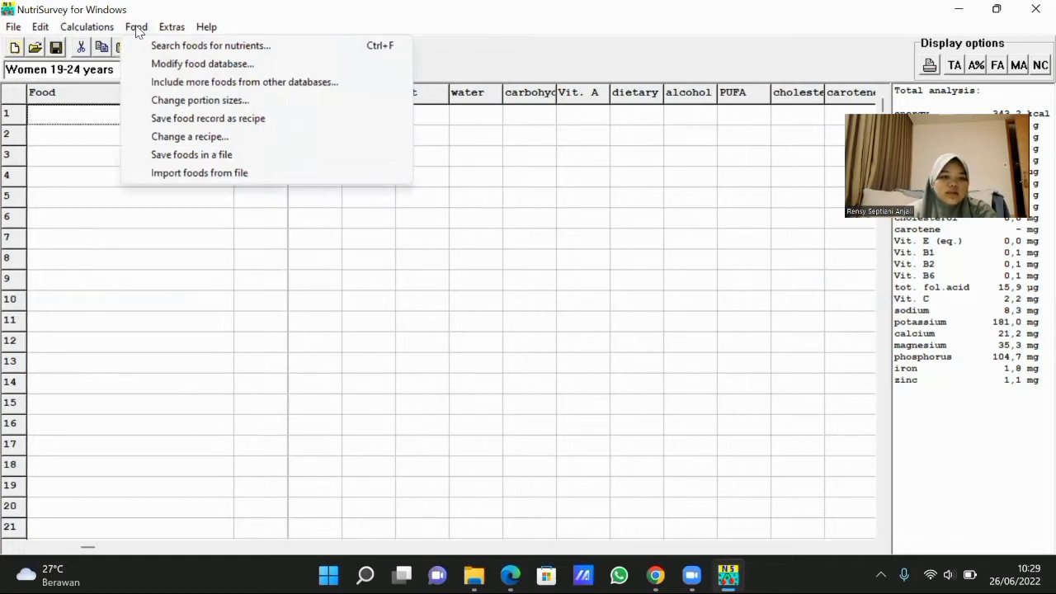
left_click(177, 138)
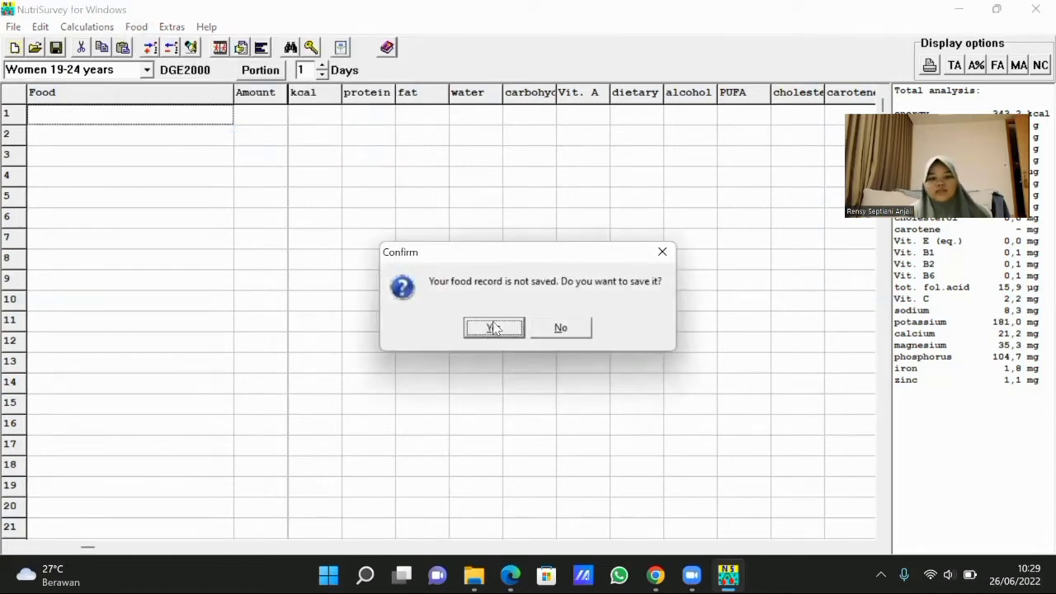
left_click(561, 329)
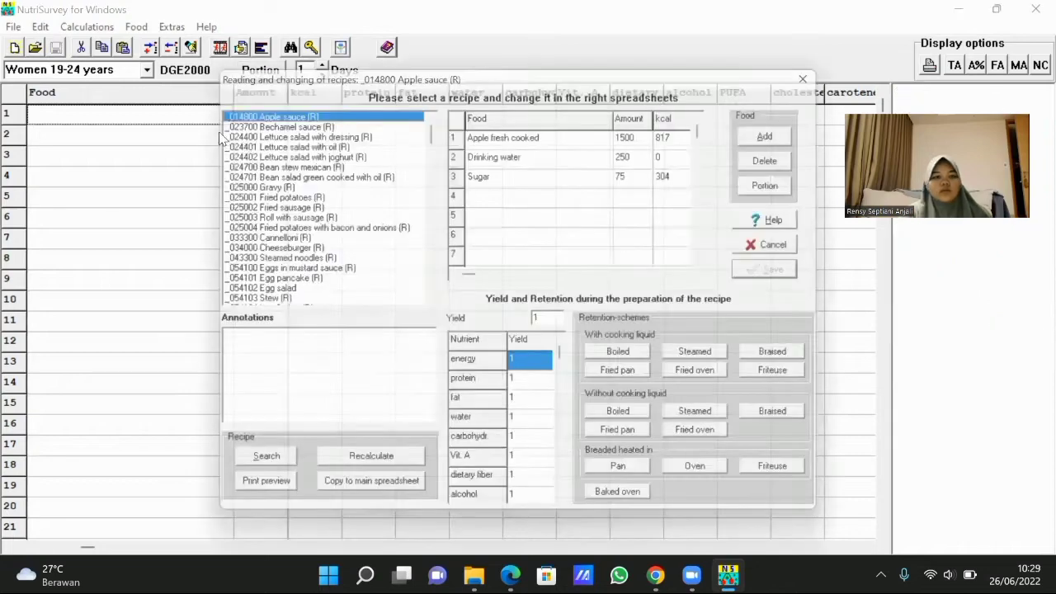
scroll(383, 173, "down", 5)
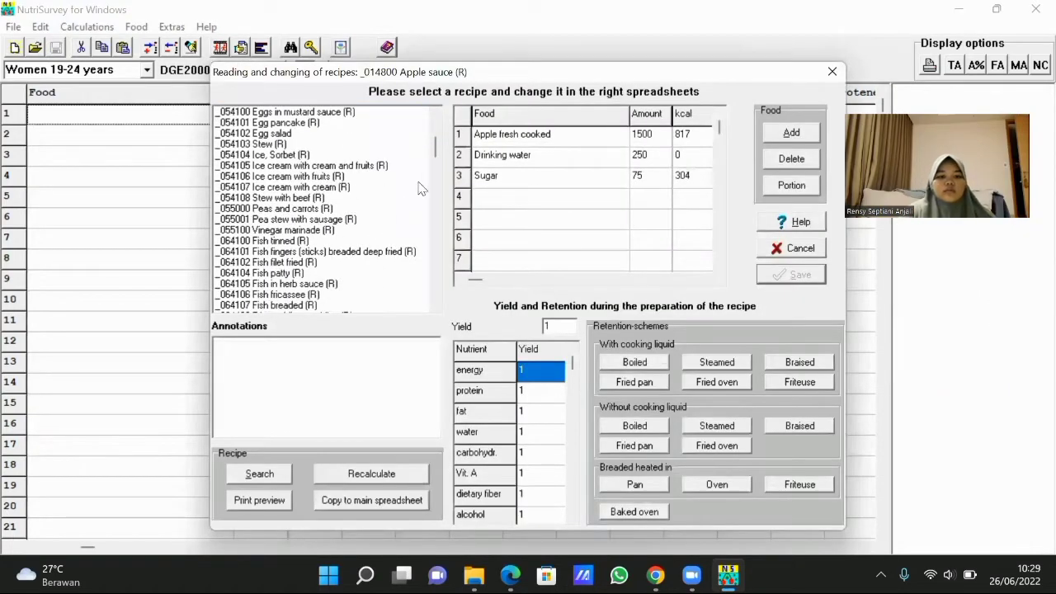
left_click_drag(435, 159, 437, 198)
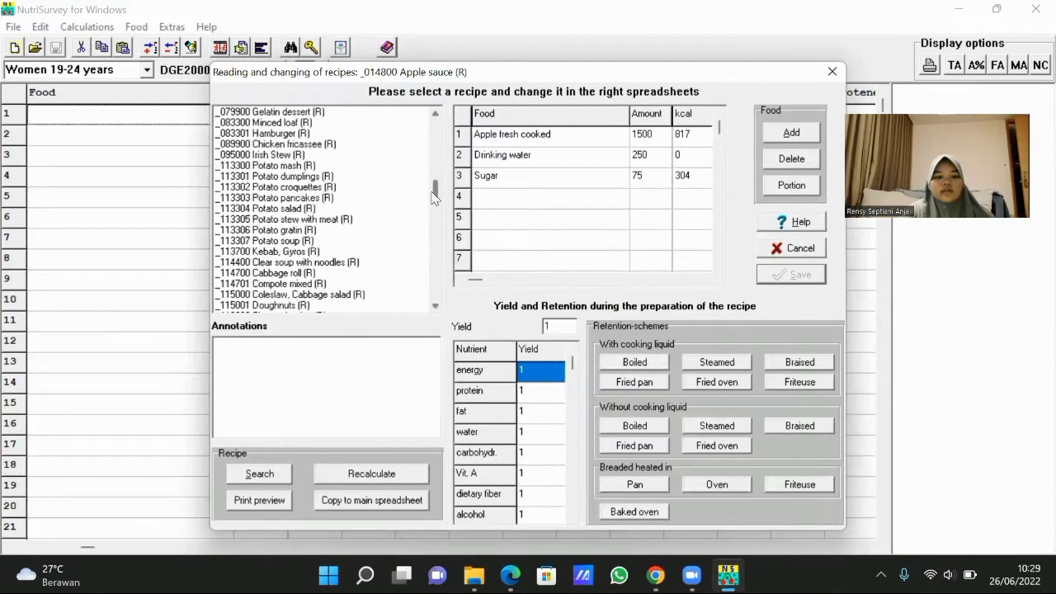
Step: Search the recipe list for nasi kuning
left_click(240, 475)
type("n")
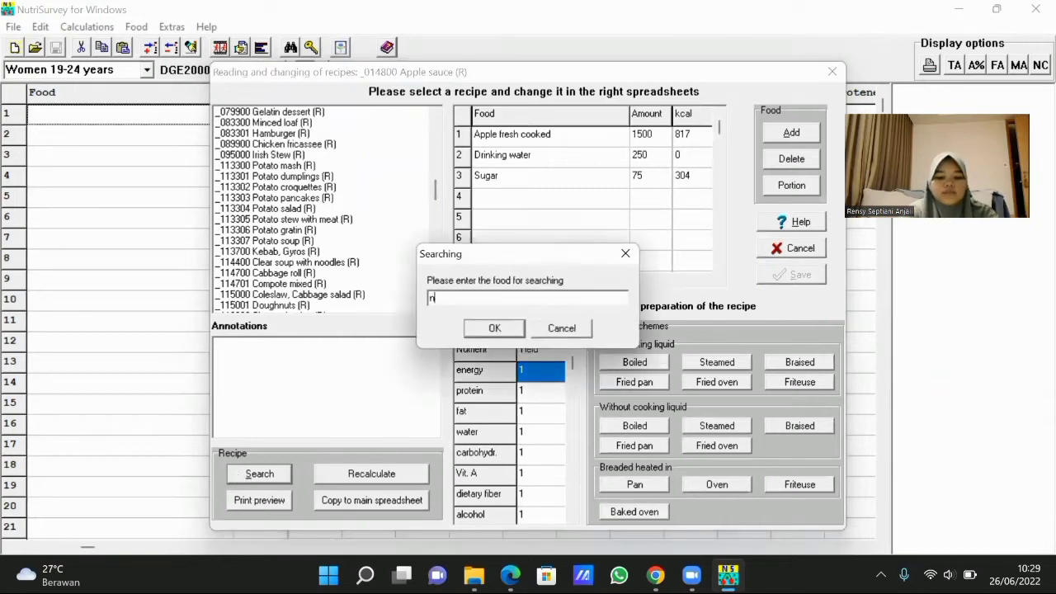
type("asi kunign")
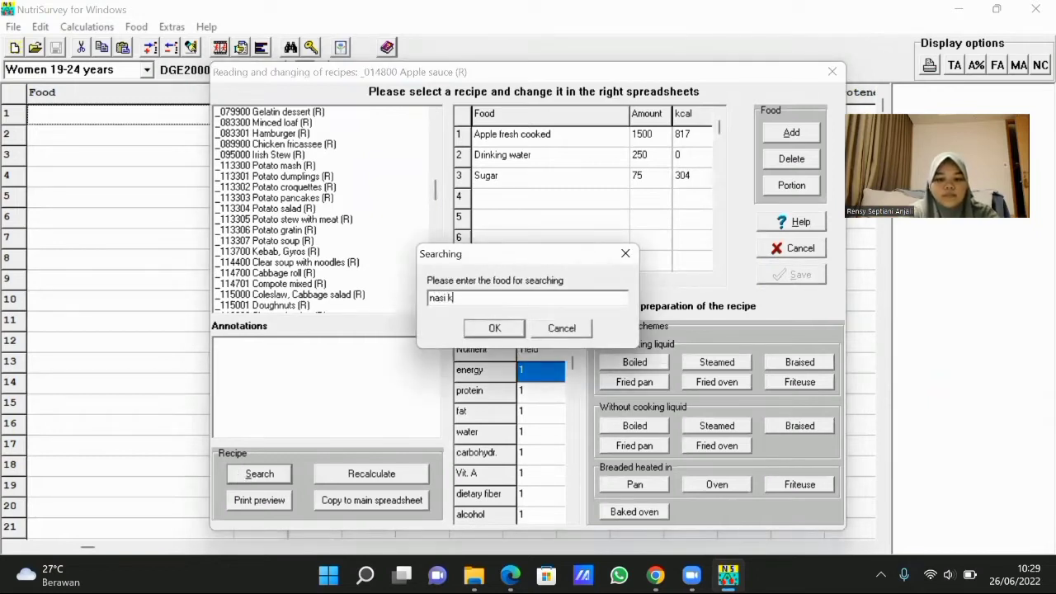
key("BackSpace")
key("BackSpace")
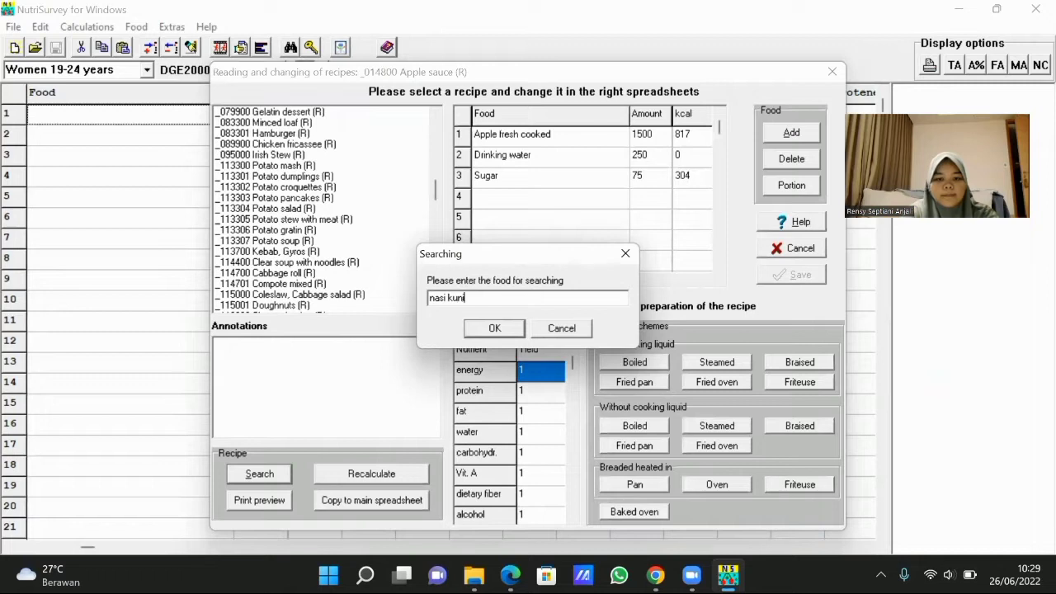
type("ng")
key("Return")
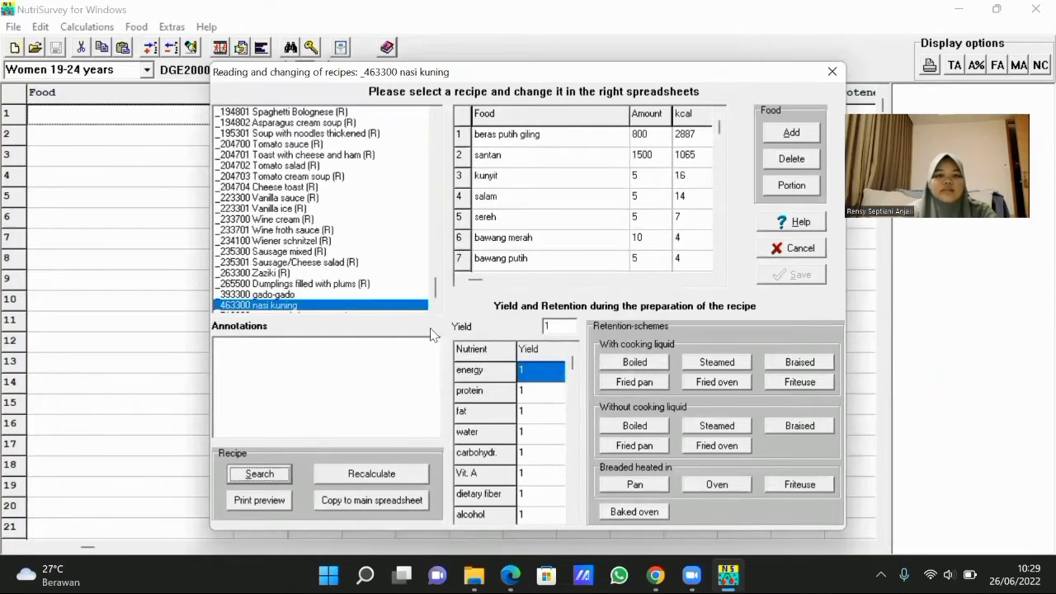
Step: Try deleting bawang putih and salam from the nasi kuning recipe, and close the recipe editor without saving
left_click(718, 128)
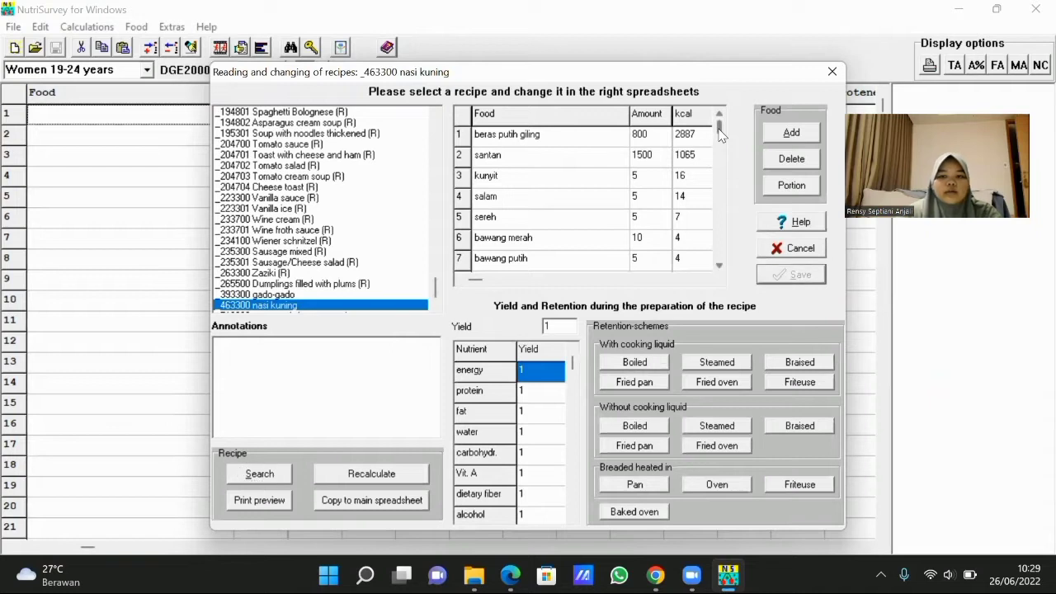
left_click_drag(719, 130, 718, 139)
left_click(718, 119)
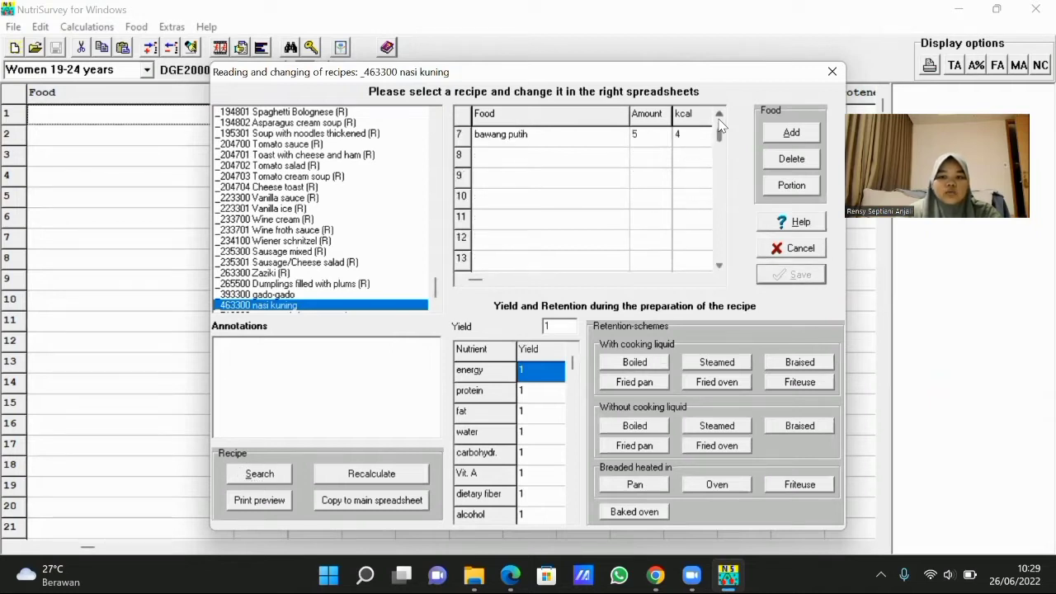
scroll(720, 124, "up", 6)
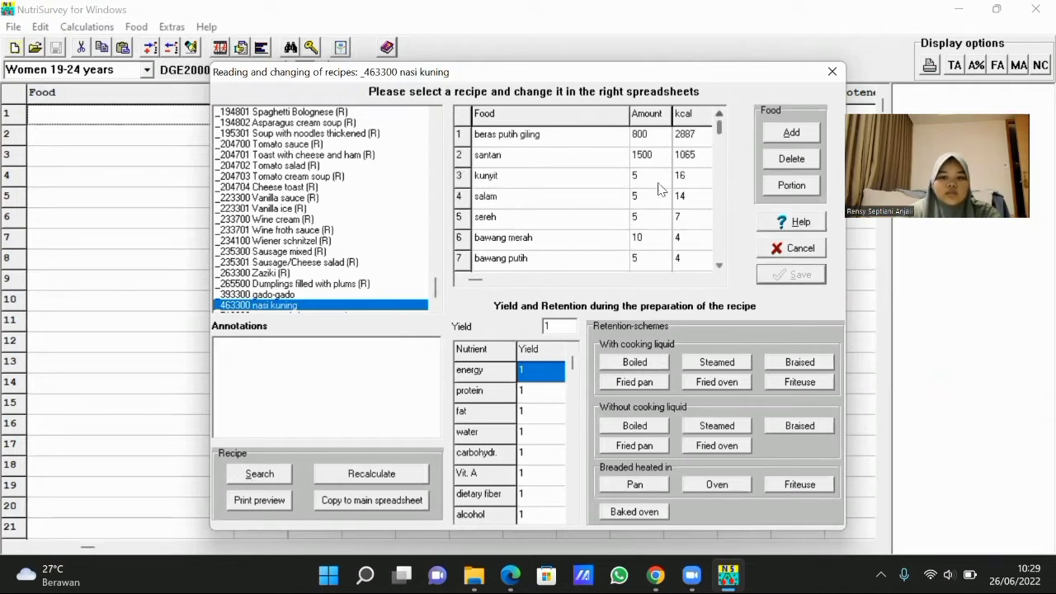
left_click(600, 264)
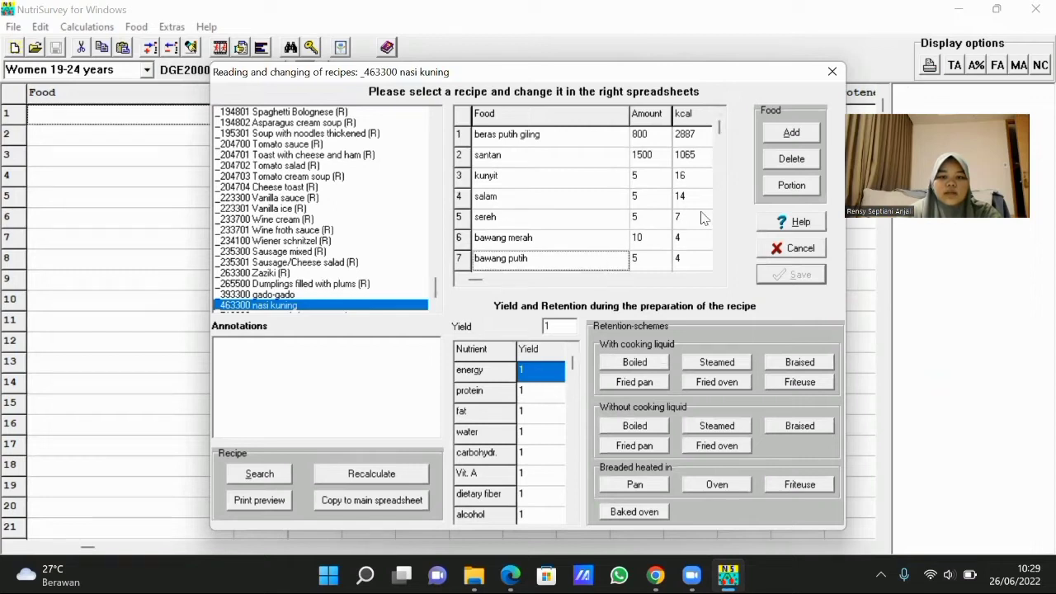
left_click(786, 159)
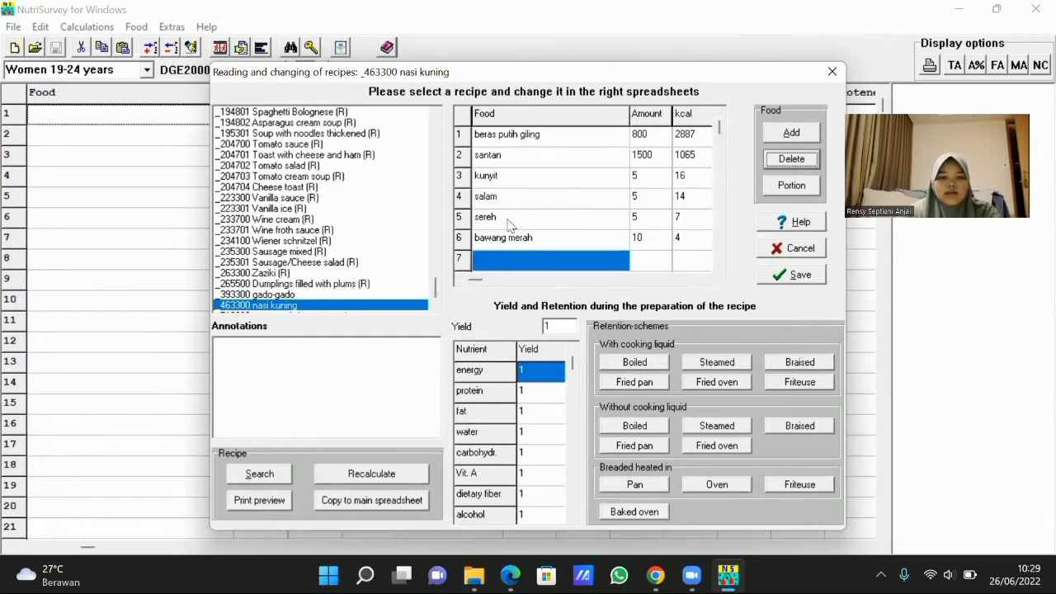
left_click(556, 204)
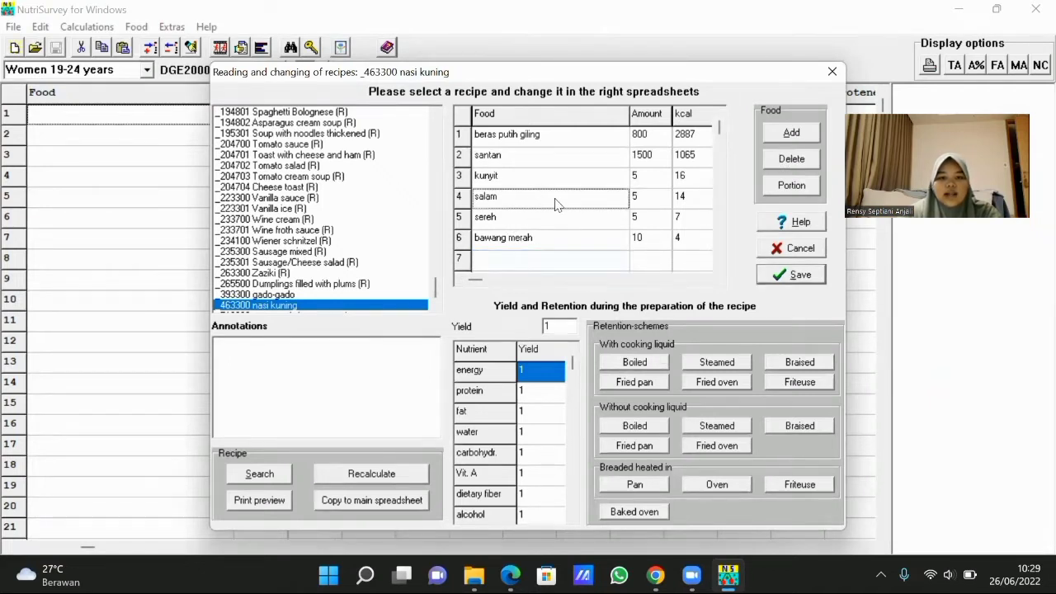
left_click(798, 162)
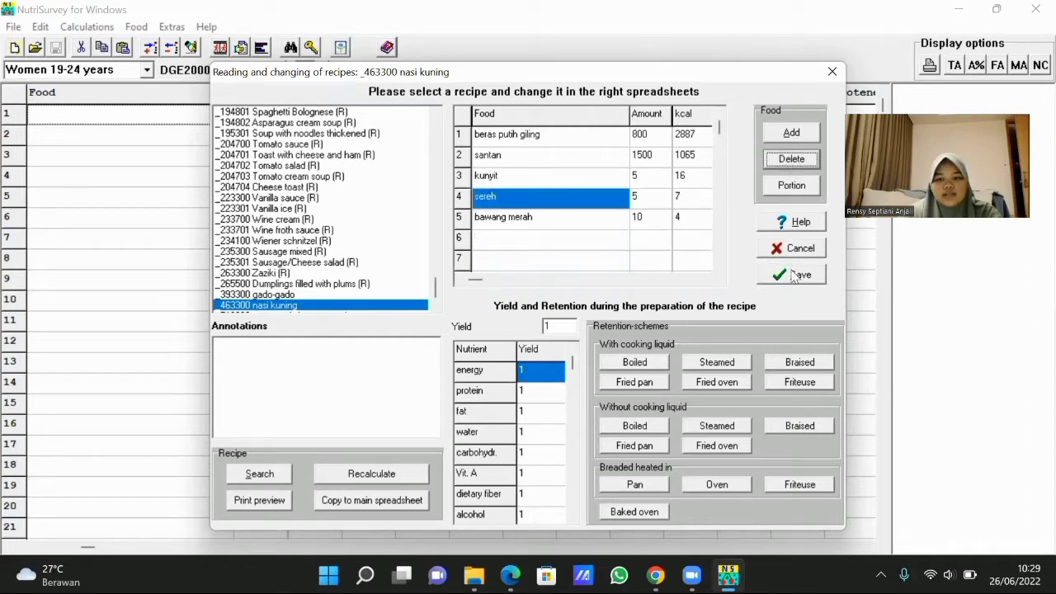
left_click(832, 73)
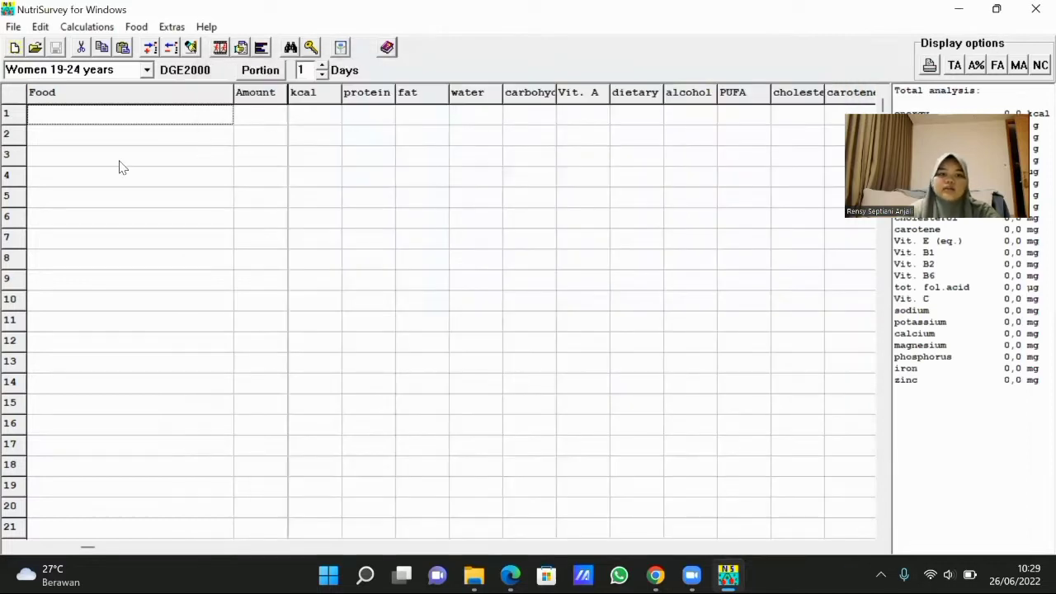
left_click(137, 27)
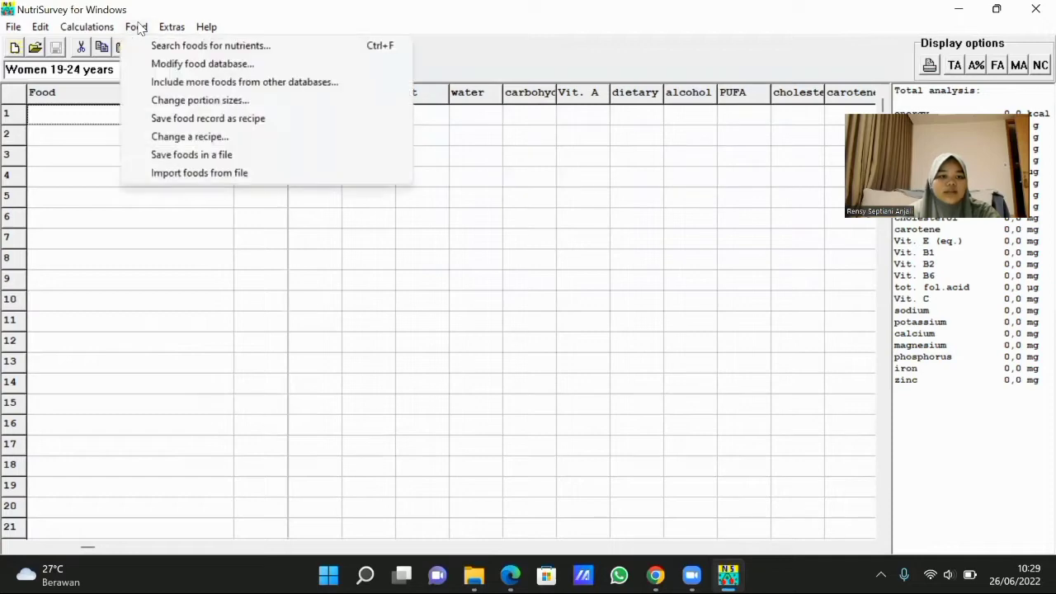
left_click(104, 175)
left_click(139, 122)
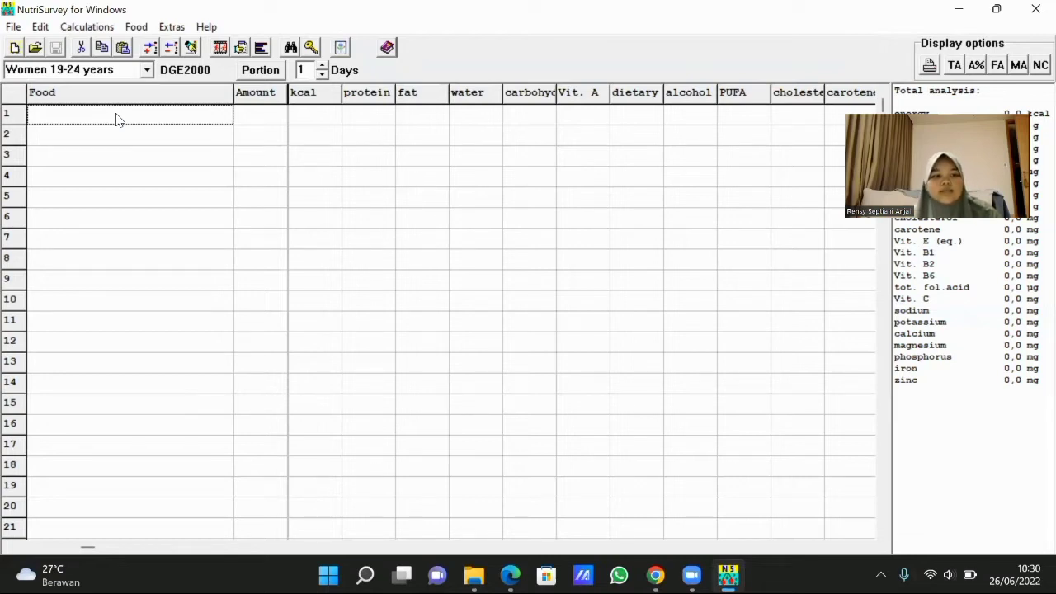
Step: Set the recommendation group to Men 19-24 years and enter Makan Pagi as the meal heading in the first row
left_click(147, 70)
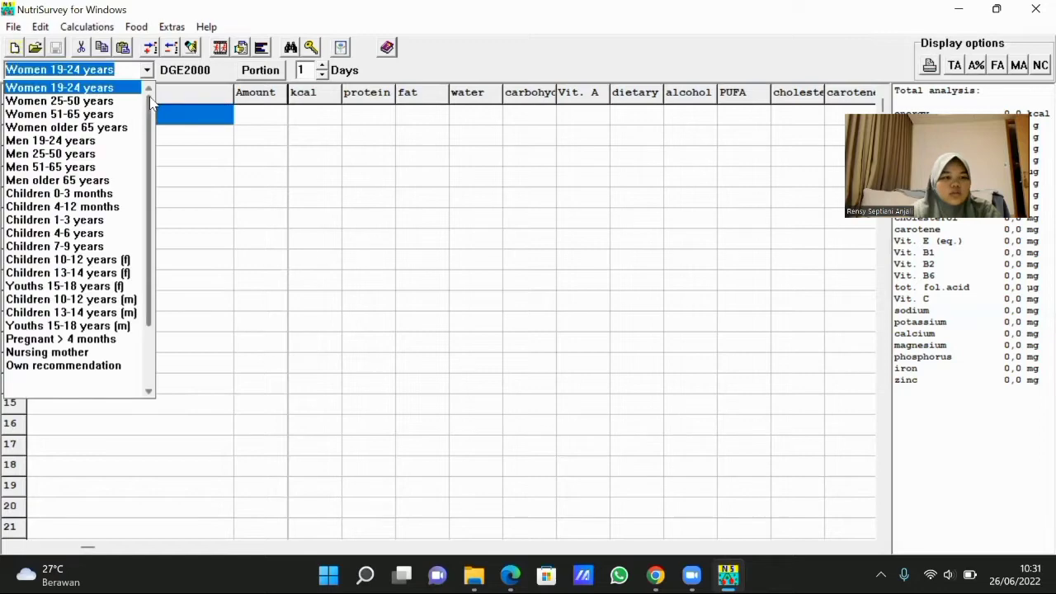
left_click(53, 144)
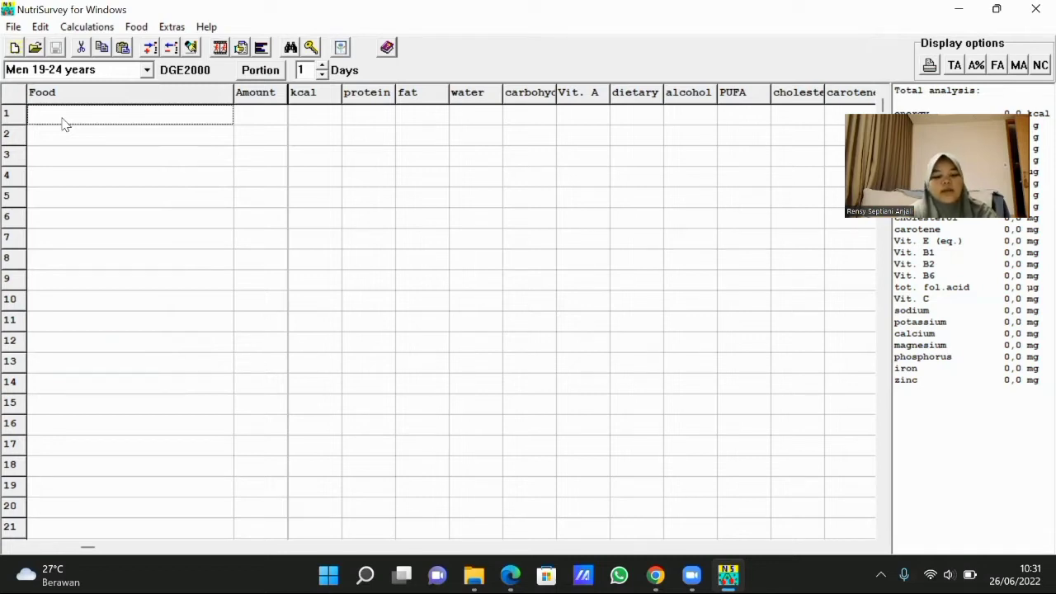
type("Makan Pagi")
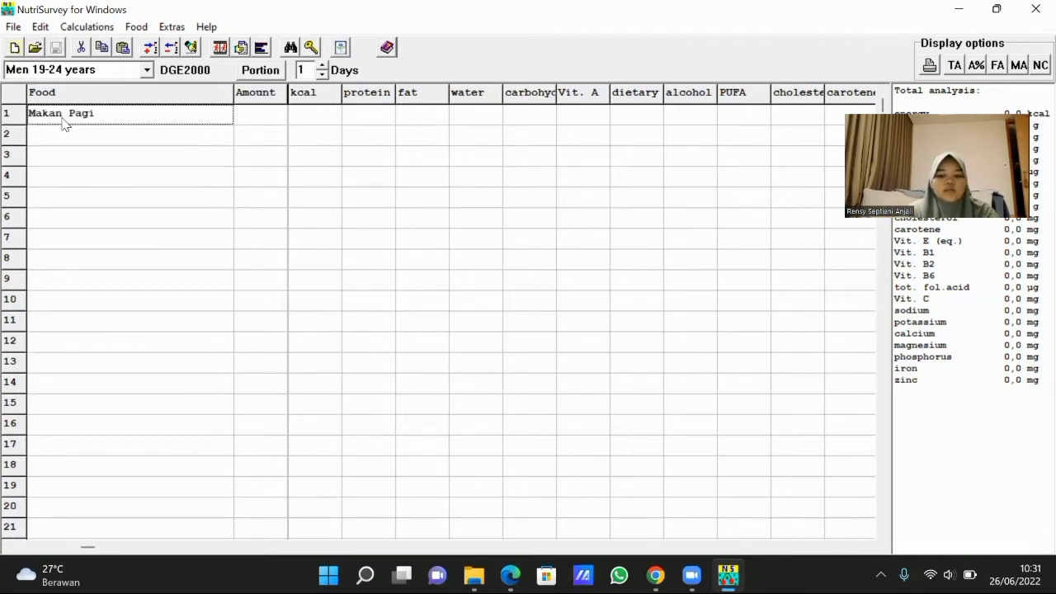
key("Return")
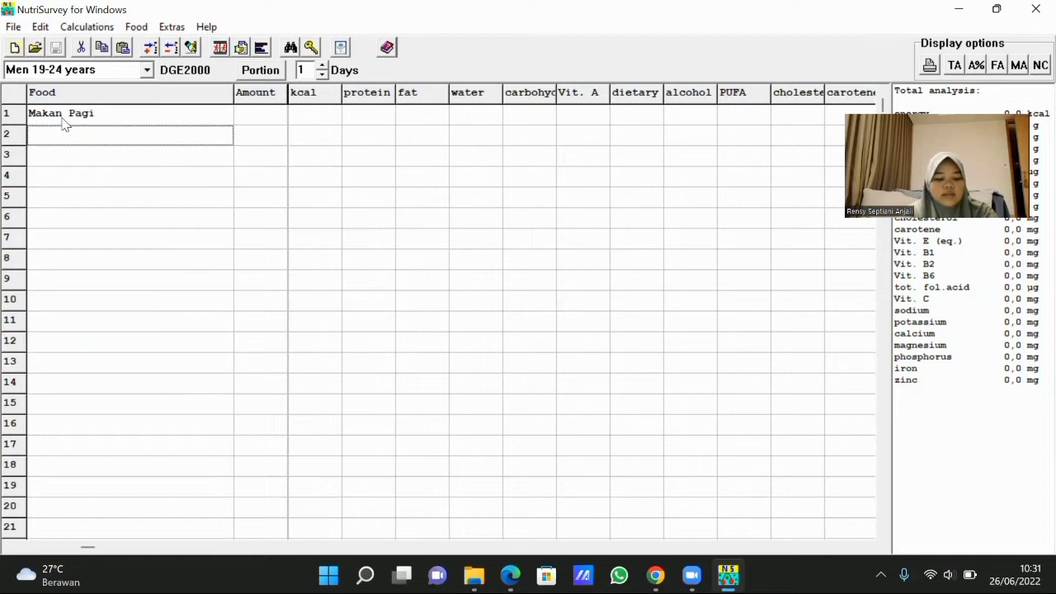
Step: Add bubur ayam with an amount of 250 and telur puyuh with an amount of 50 under Makan Pagi
type("bubur ayam")
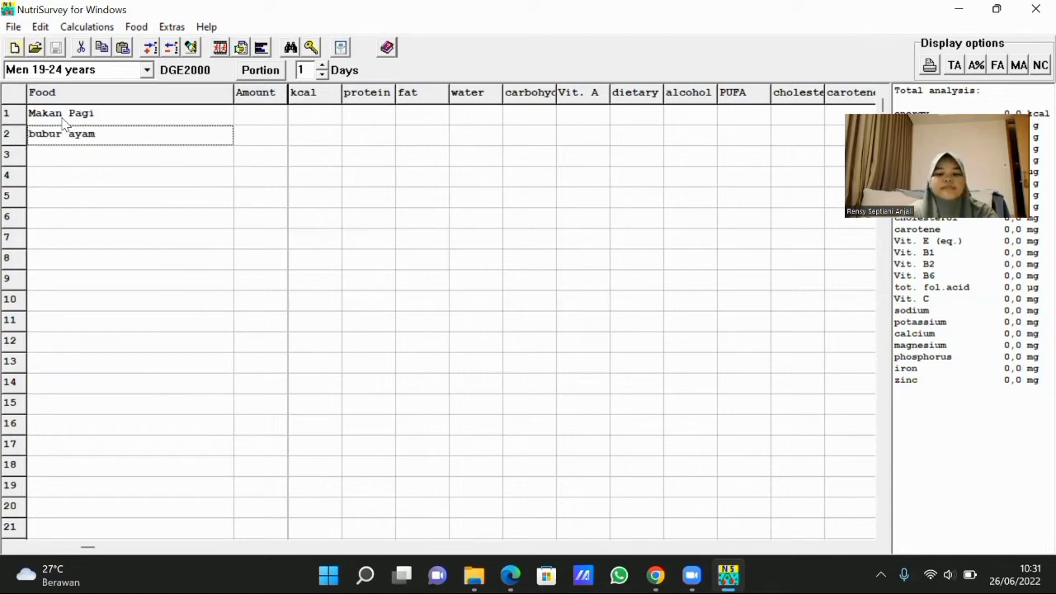
key("Return")
type("250")
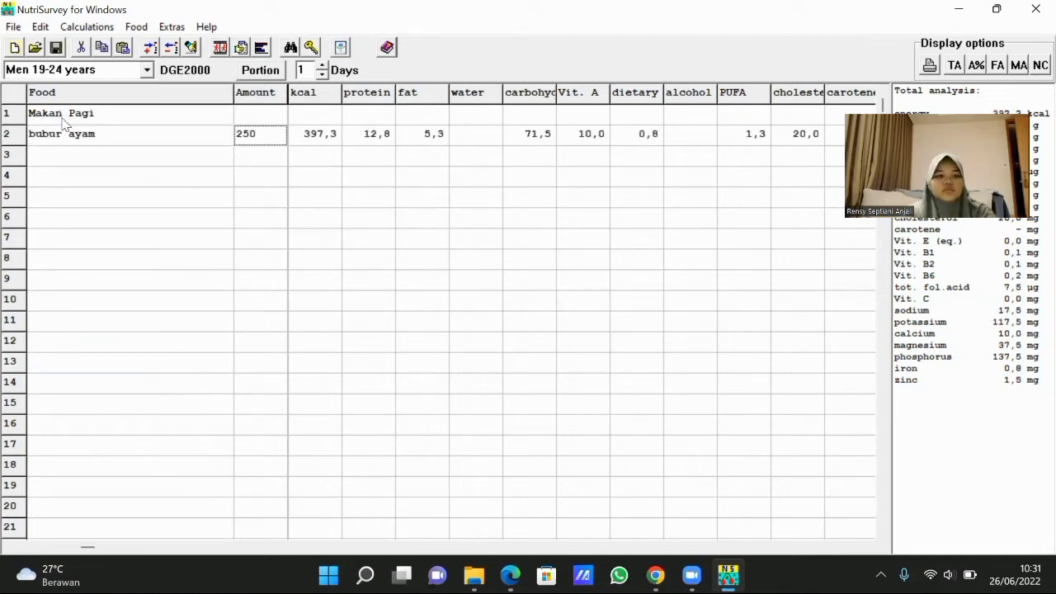
key("Return")
type("telur puyuh")
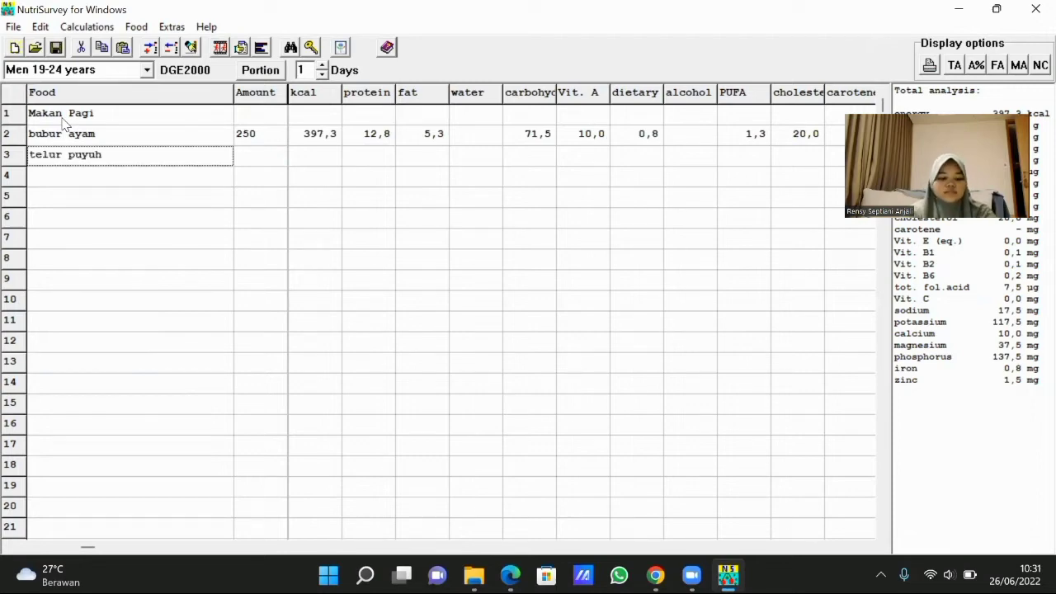
key("Return")
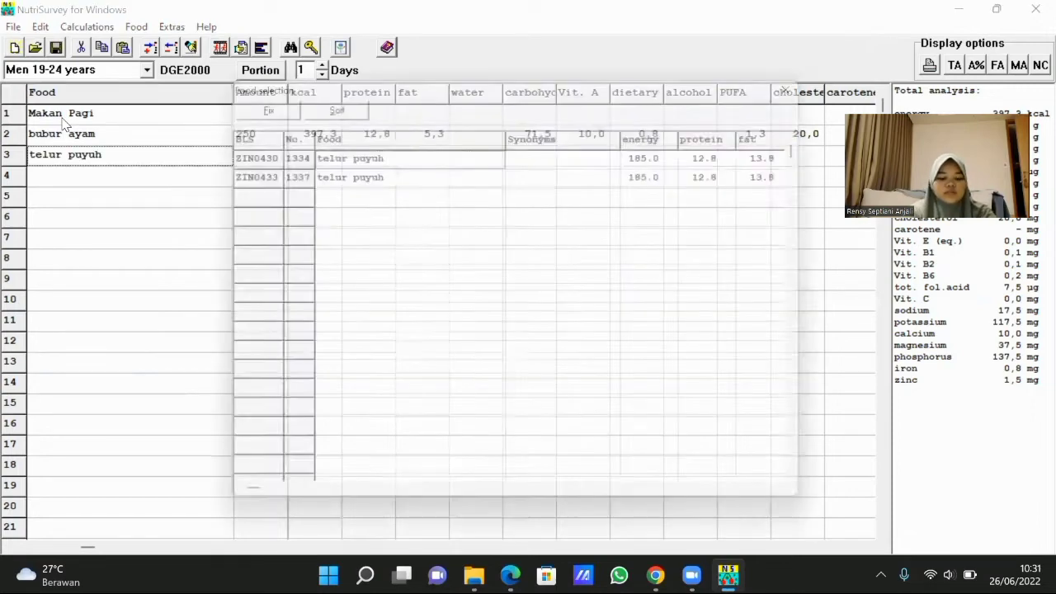
key("Return")
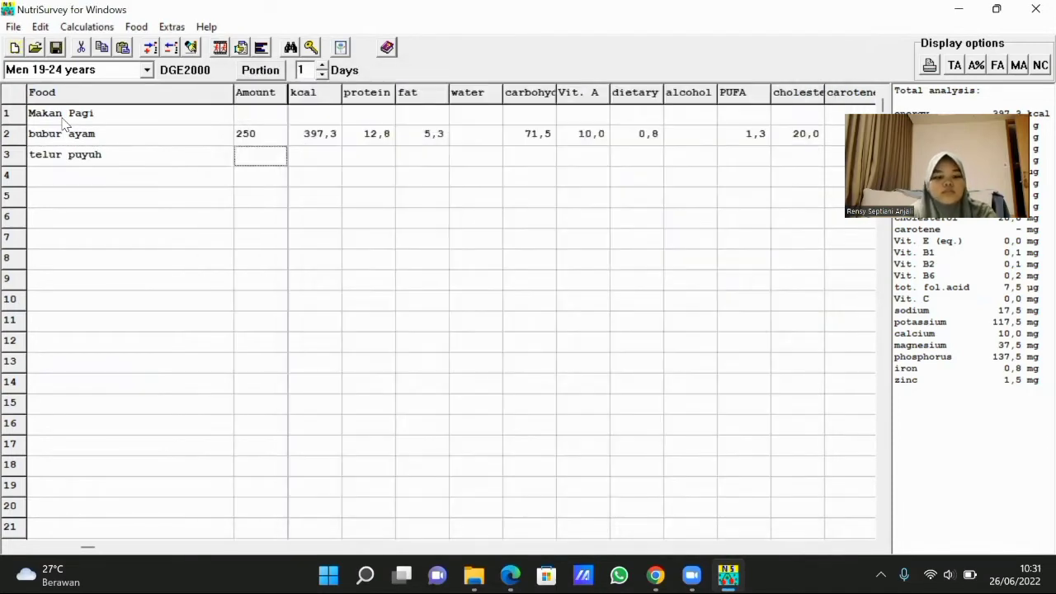
key("Return")
Step: Add kerupuk udang with an amount of 50 in the fourth row of the food record
type("k")
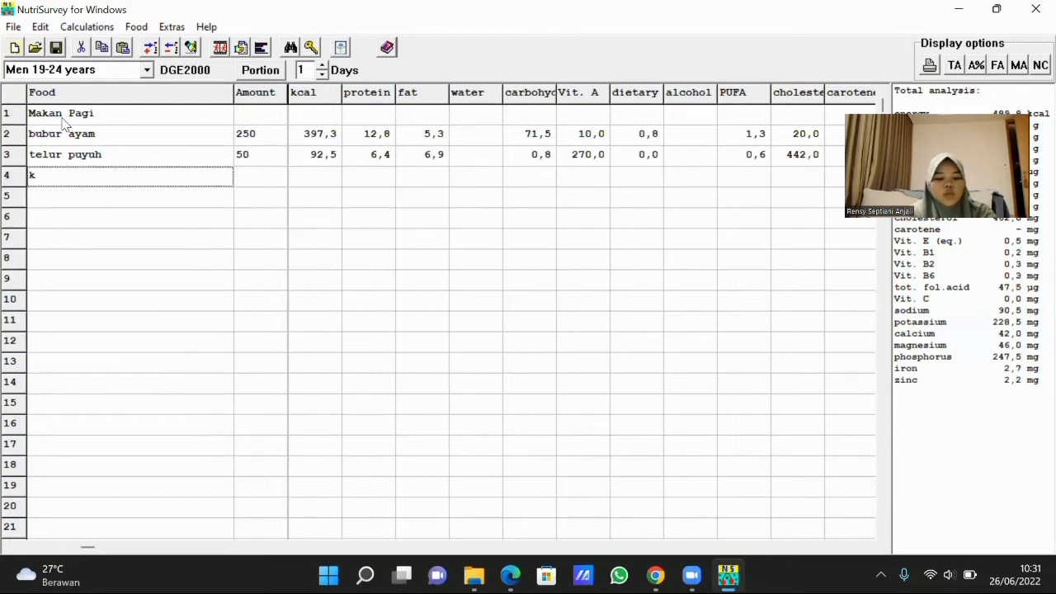
type("erupuk udang")
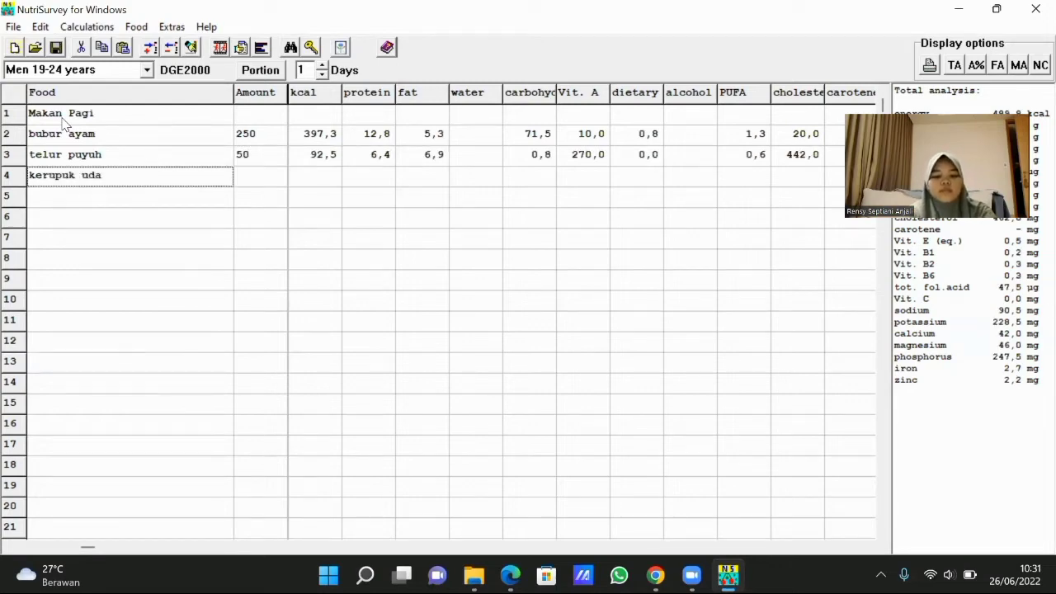
key("Return")
key("Return")
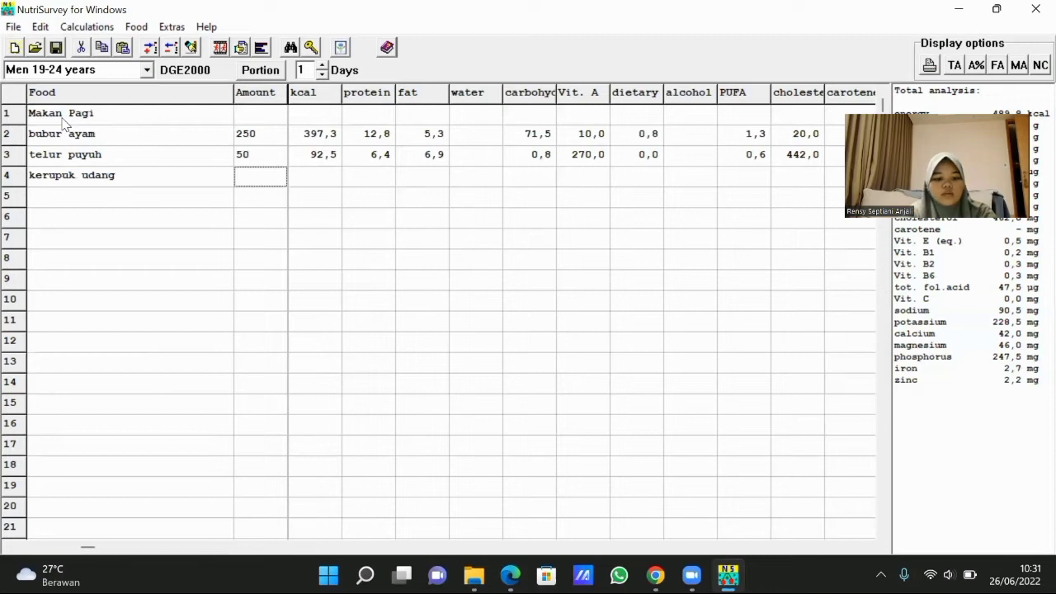
type("50")
key("Return")
Step: Add teh manis with an amount of 300 in the fifth row of the food record
type("t")
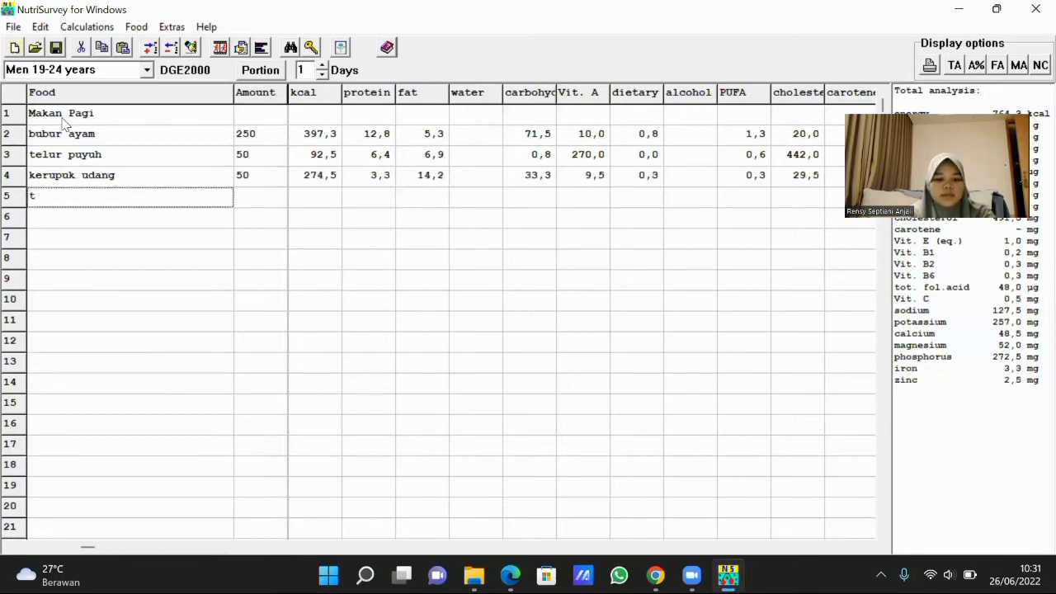
type("eh manis")
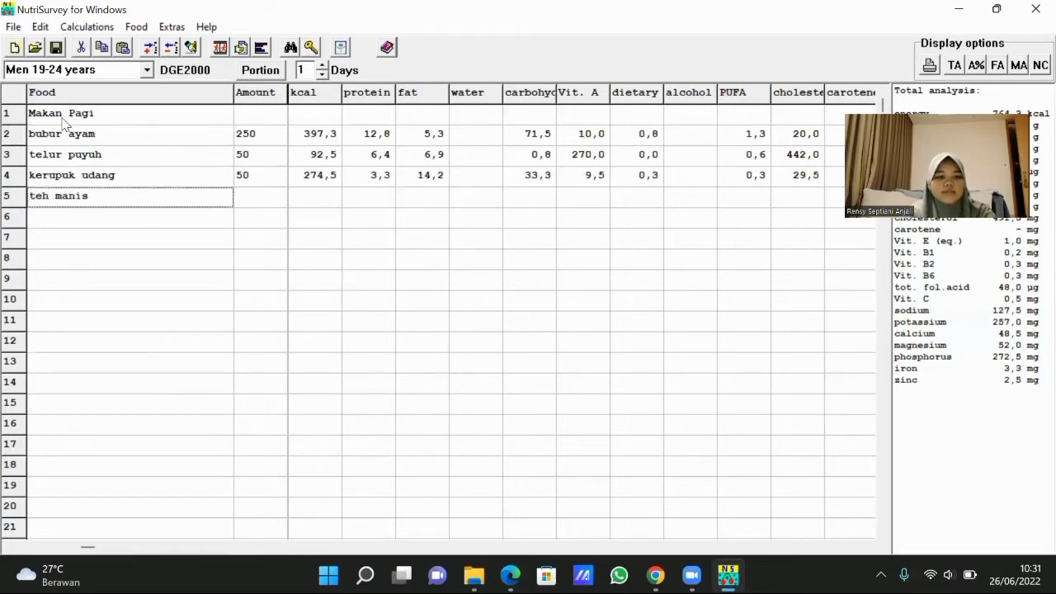
key("Return")
key("Return")
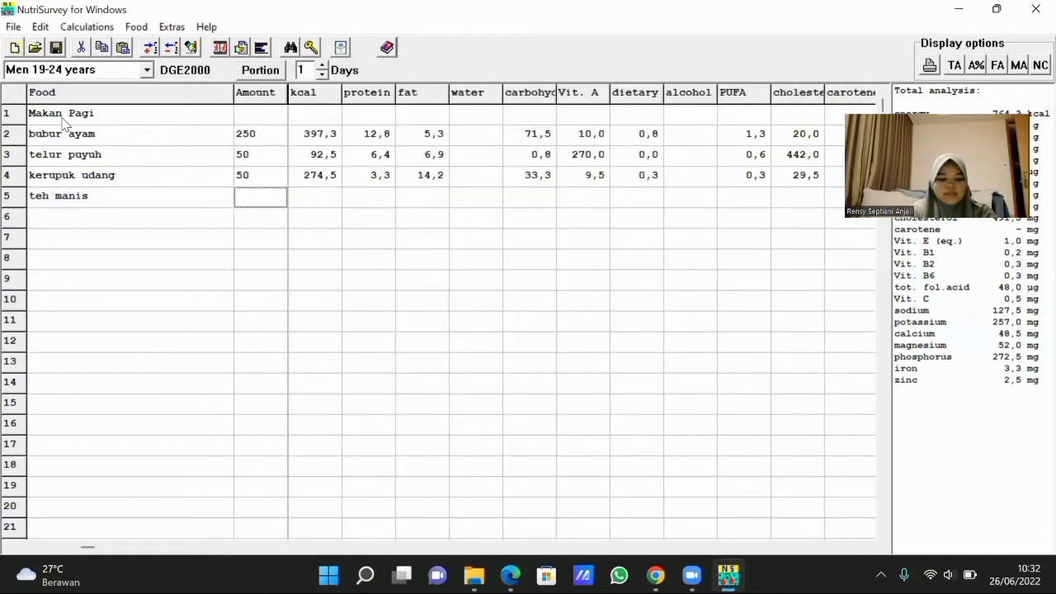
type("300")
key("Return")
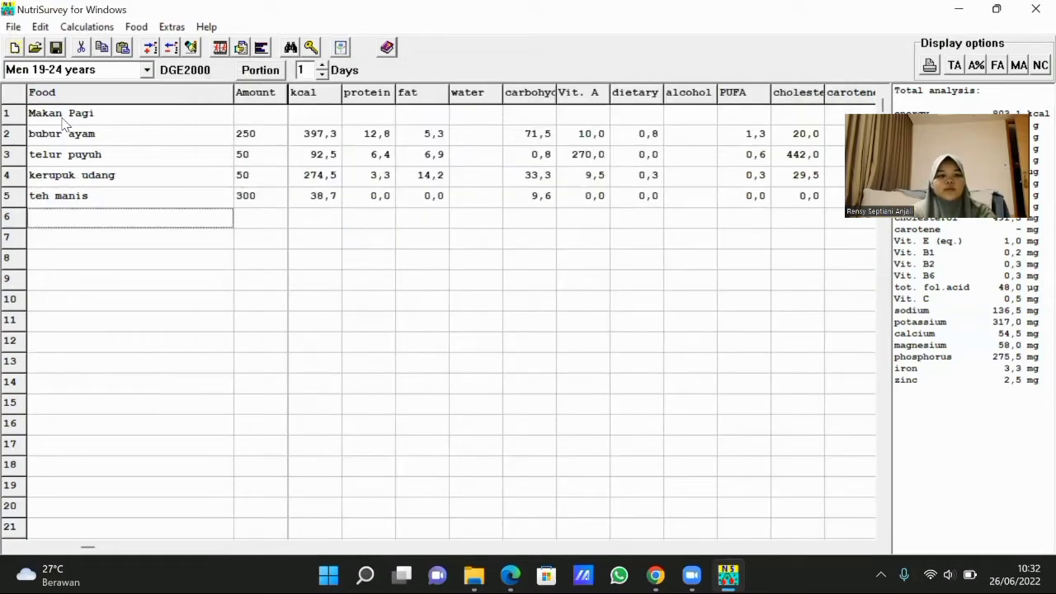
Step: Enter Snack Pagi as the meal heading in row 6 and add the food nagasari with an amount of 50 below it
type("Sn")
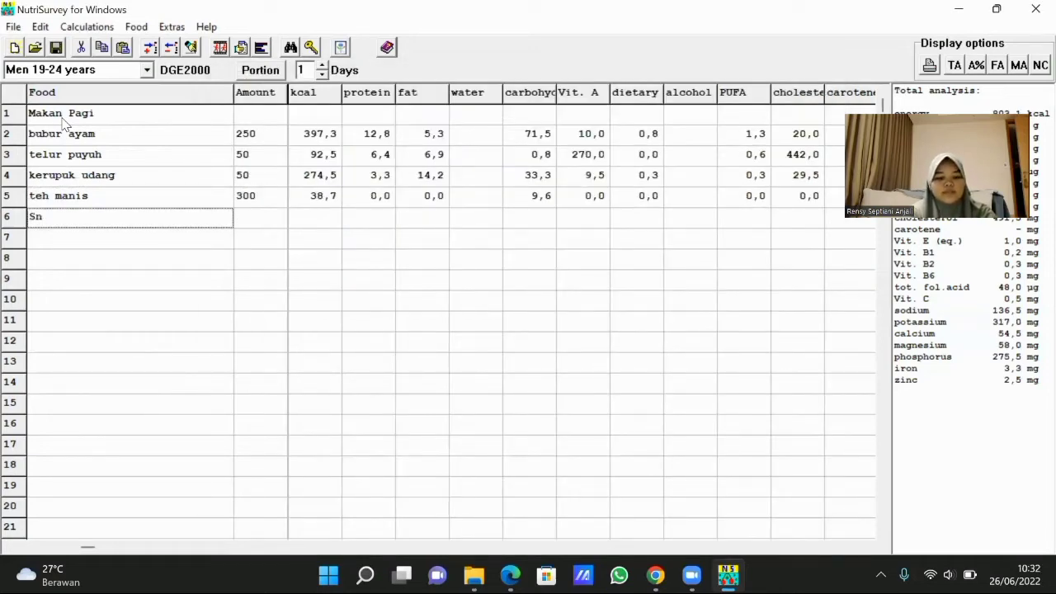
type("ack Pagi")
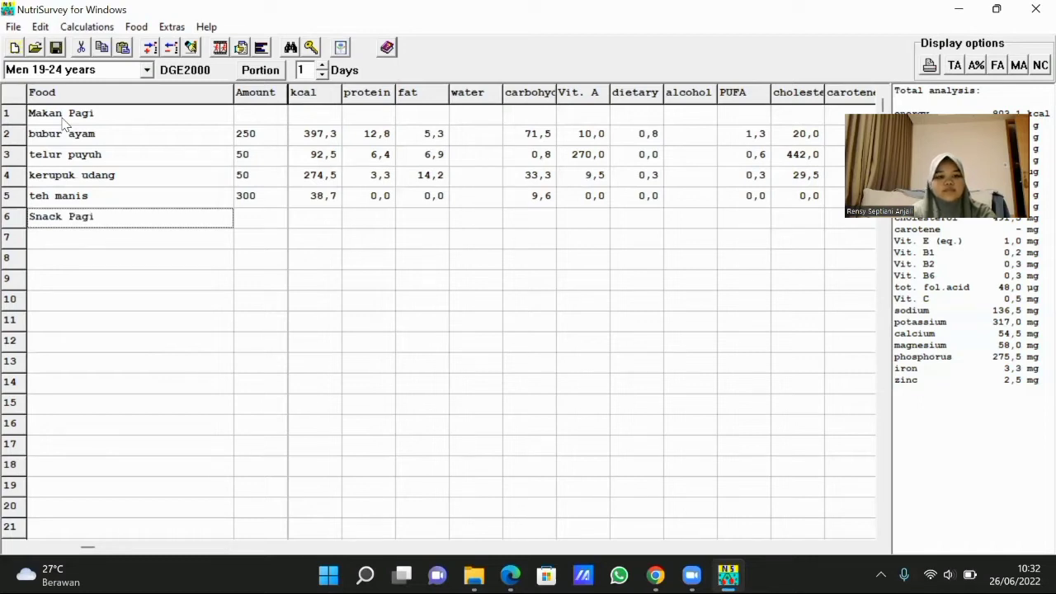
key("Return")
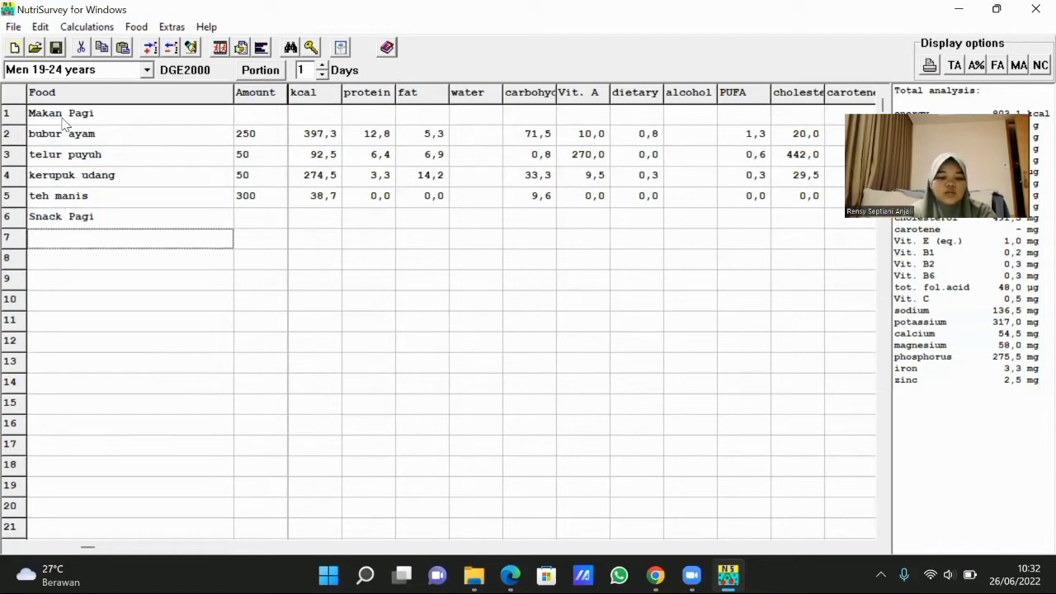
type("nagasari")
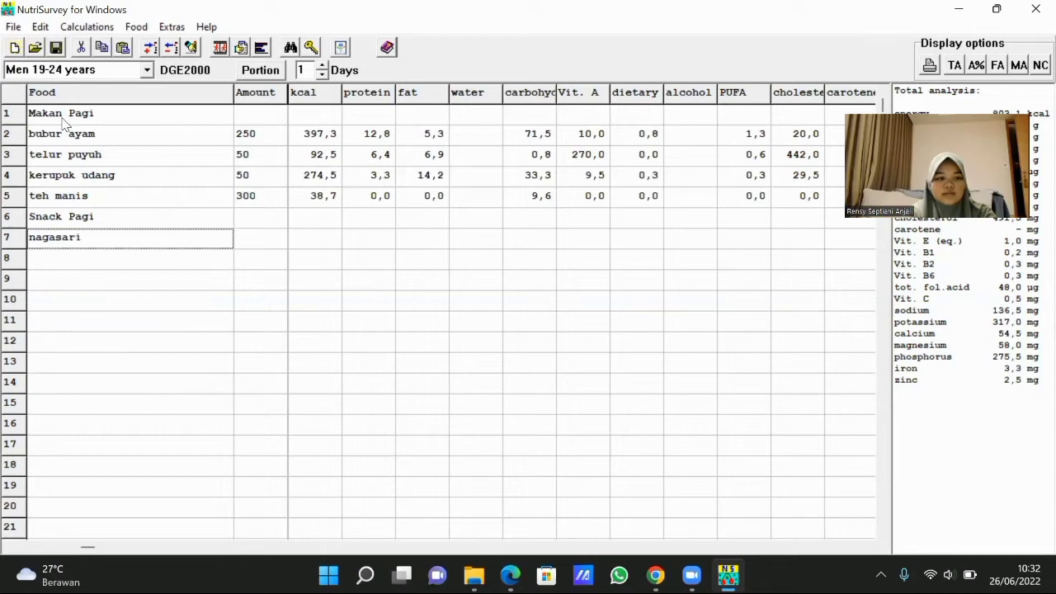
key("Return")
key("Down")
key("Down")
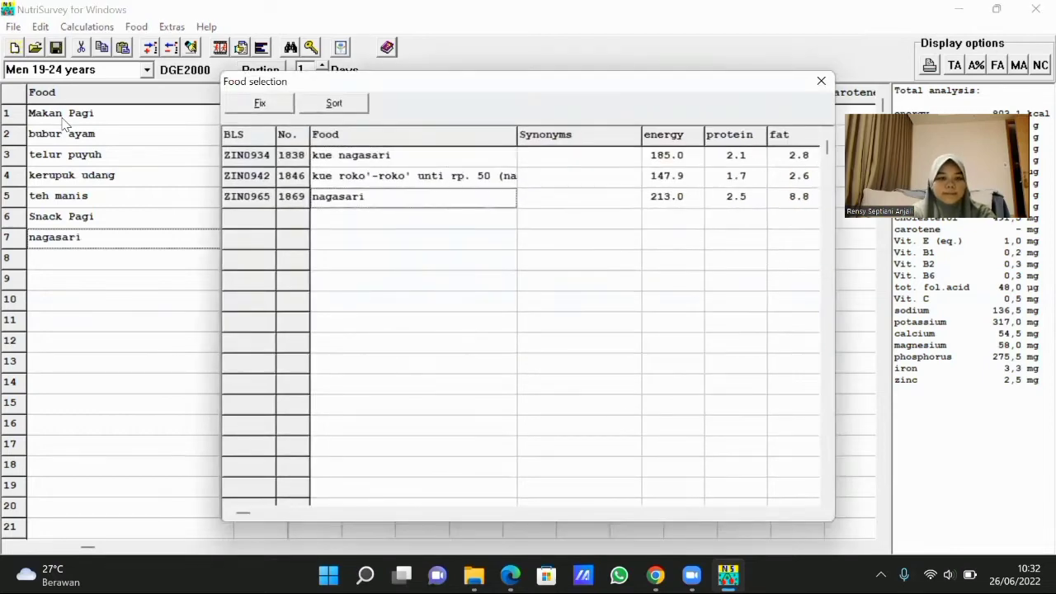
key("Return")
type("50")
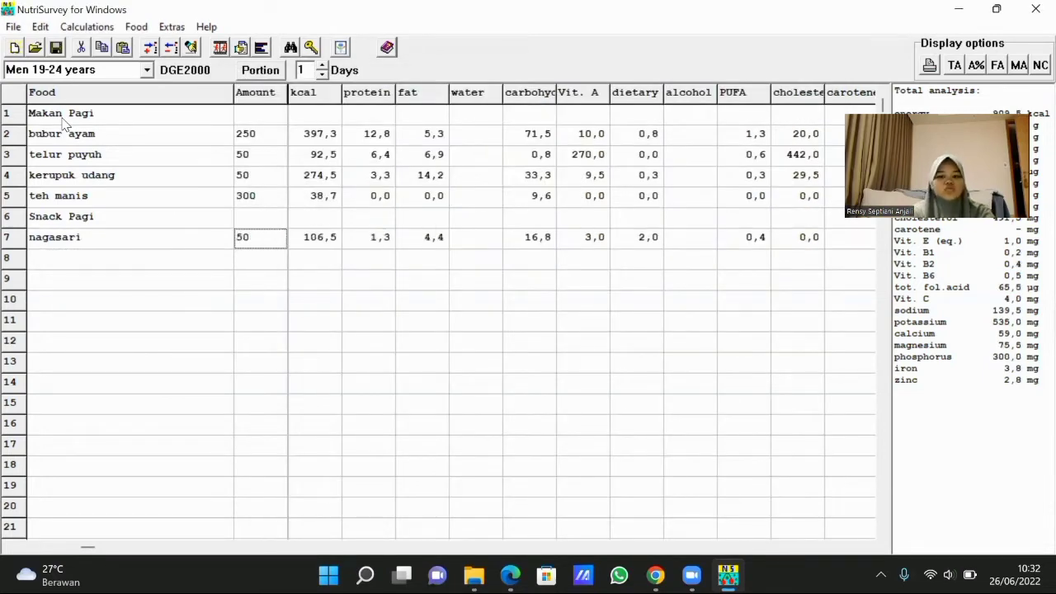
key("Return")
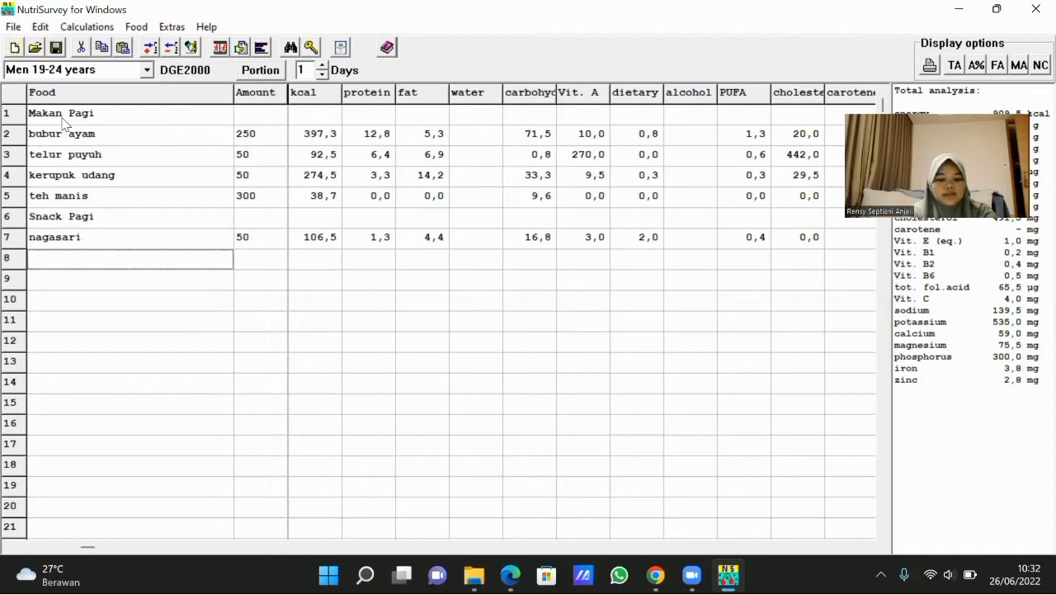
Step: Enter Makan Siang as the meal heading in row 8 and add nasi liwet with an amount of 200 below it
type("Makan Siang")
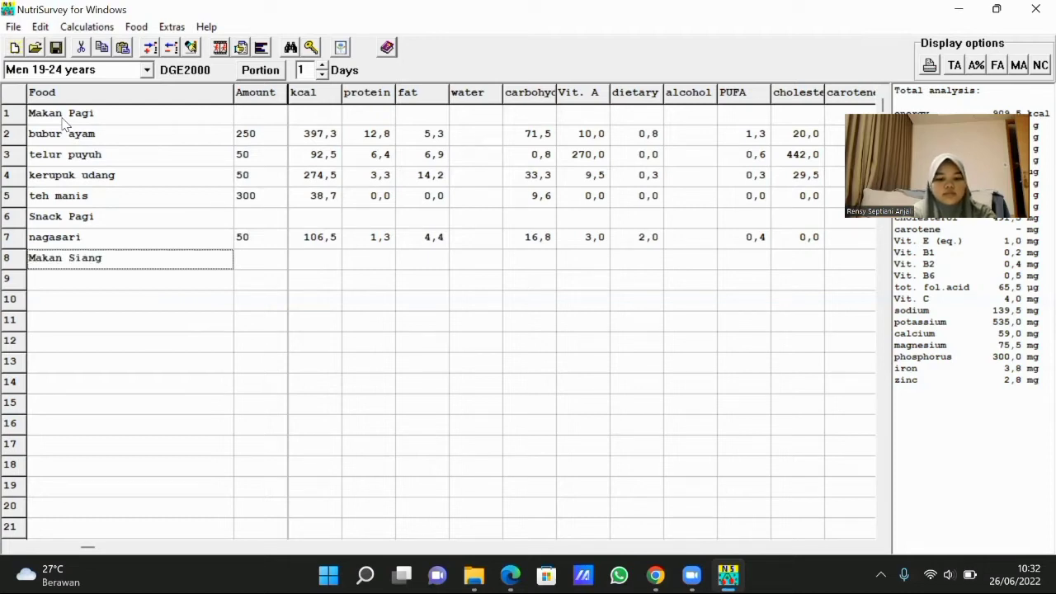
key("Return")
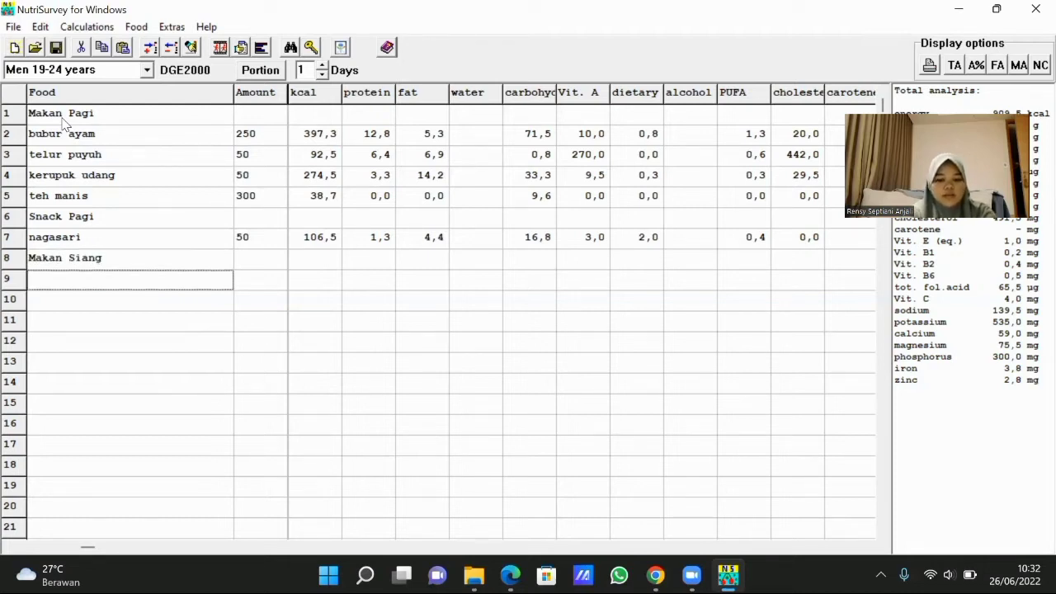
type("nasi l")
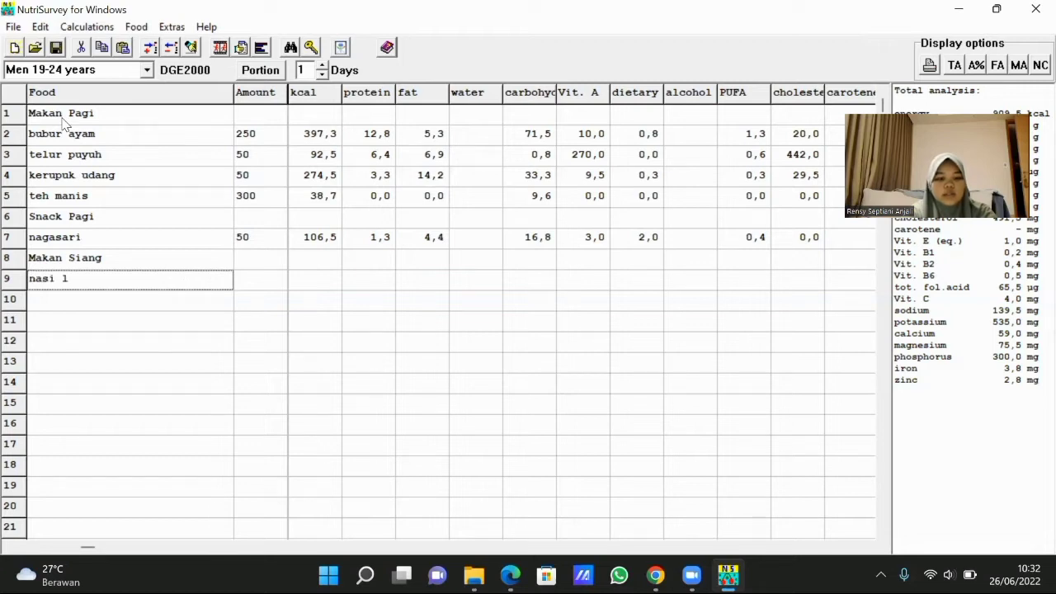
type("iwet")
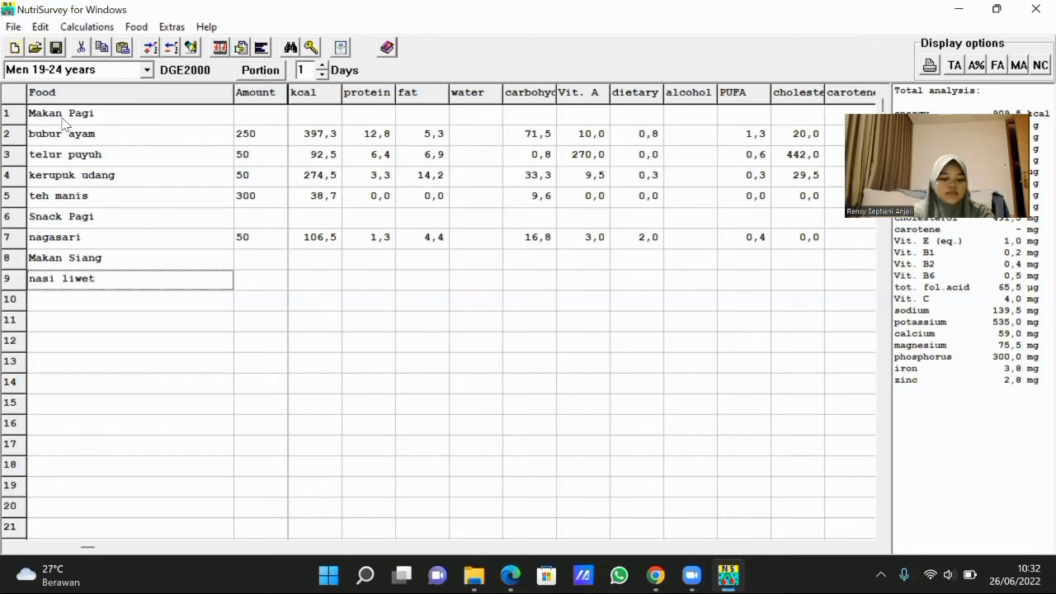
key("Return")
type("200")
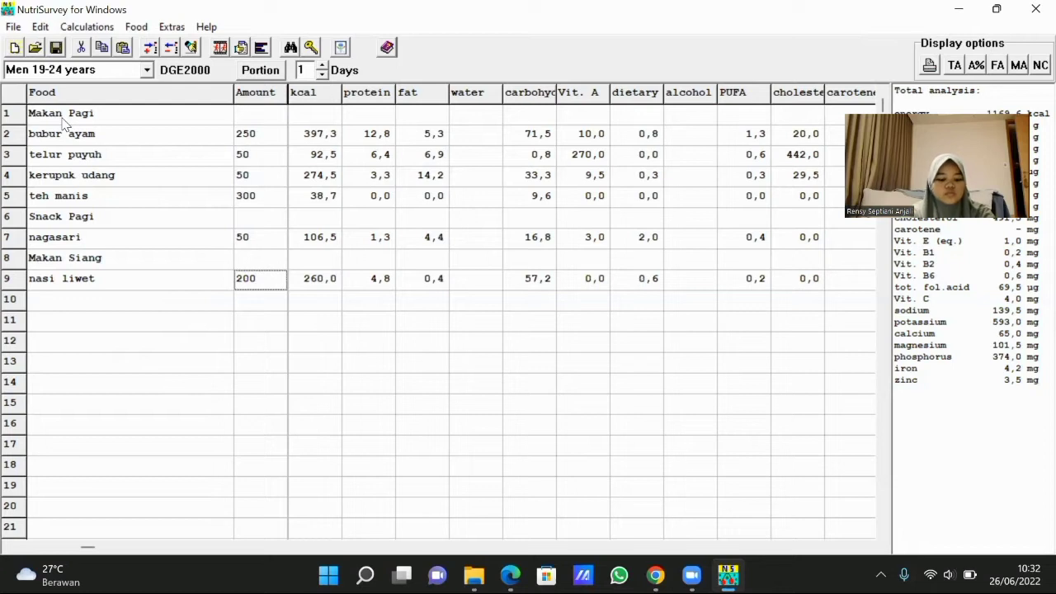
key("Return")
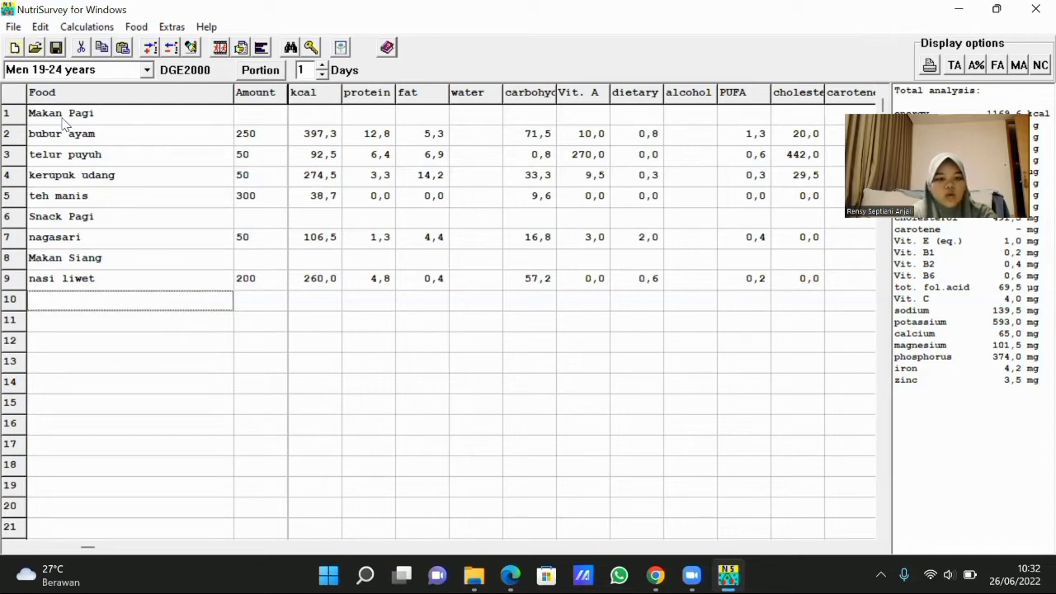
Step: Add tempe goreng with an amount of 30 and tahu goreng with an amount of 30 under Makan Siang
type("tempe go")
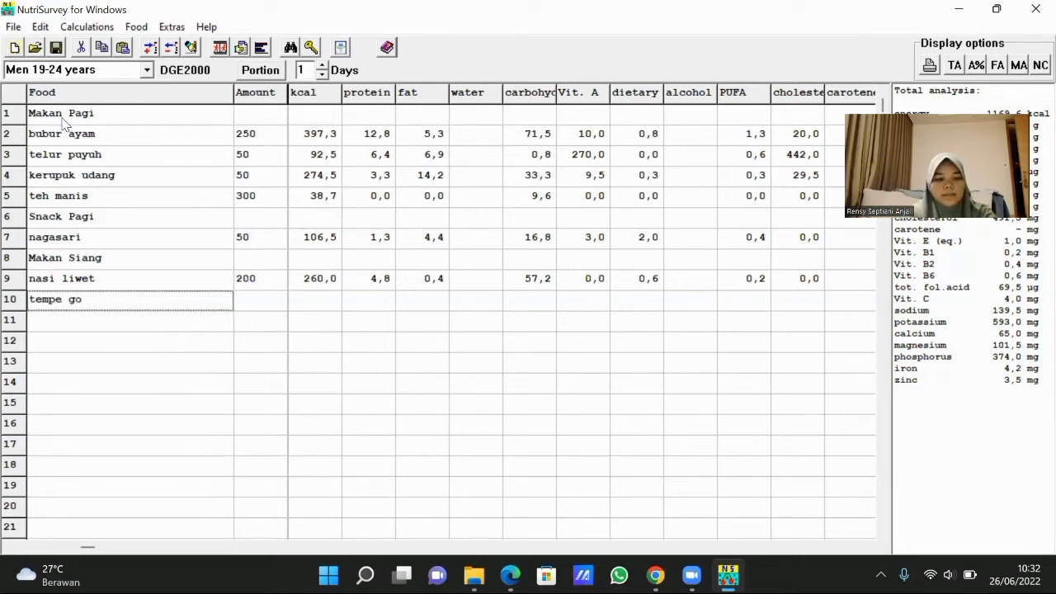
type("reng")
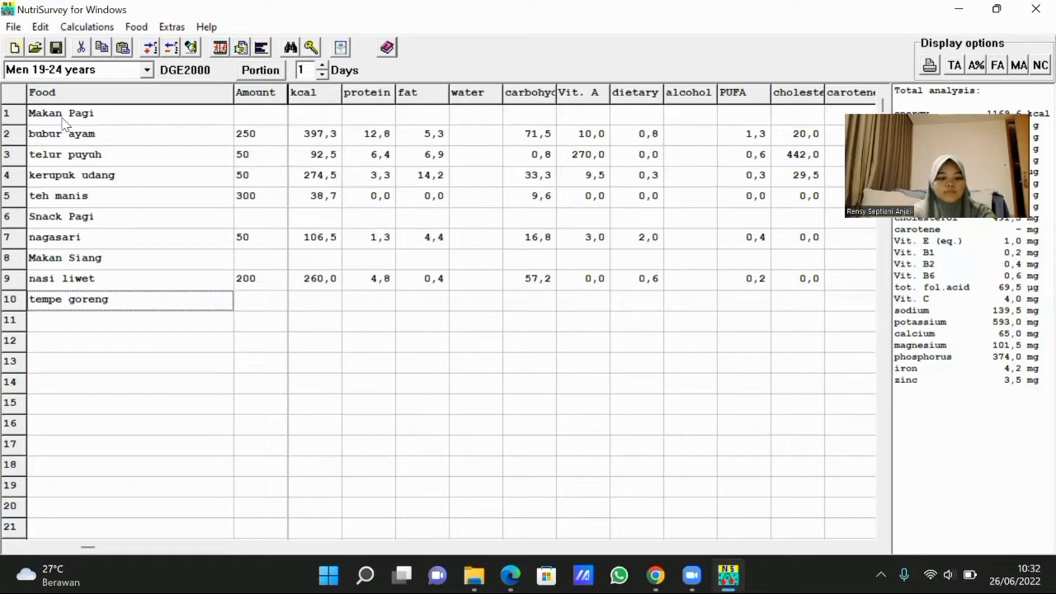
key("Return")
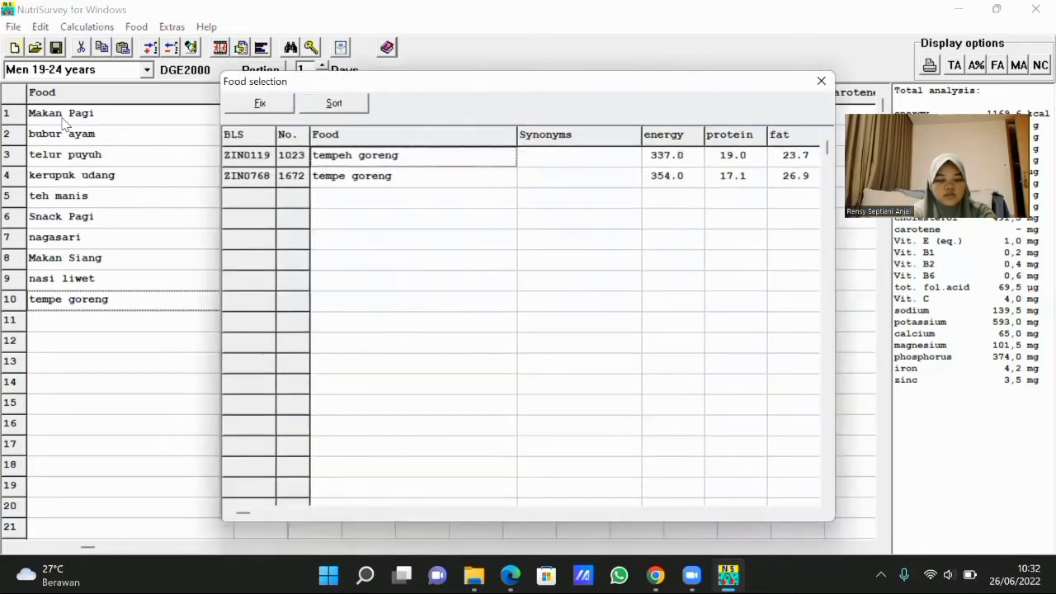
key("Down")
key("Return")
type("30")
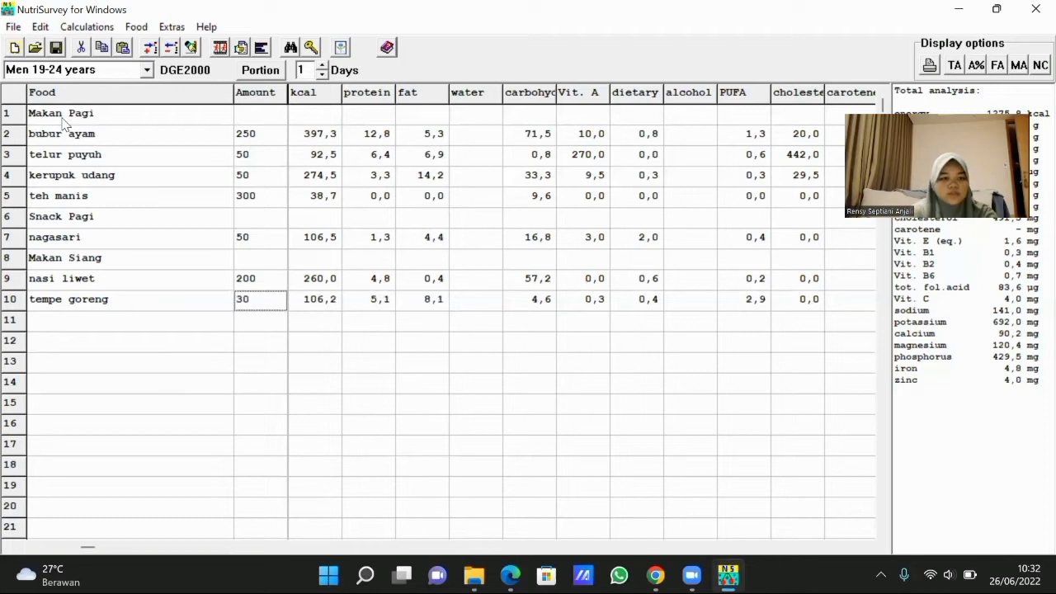
key("Return")
type("tahu goreng")
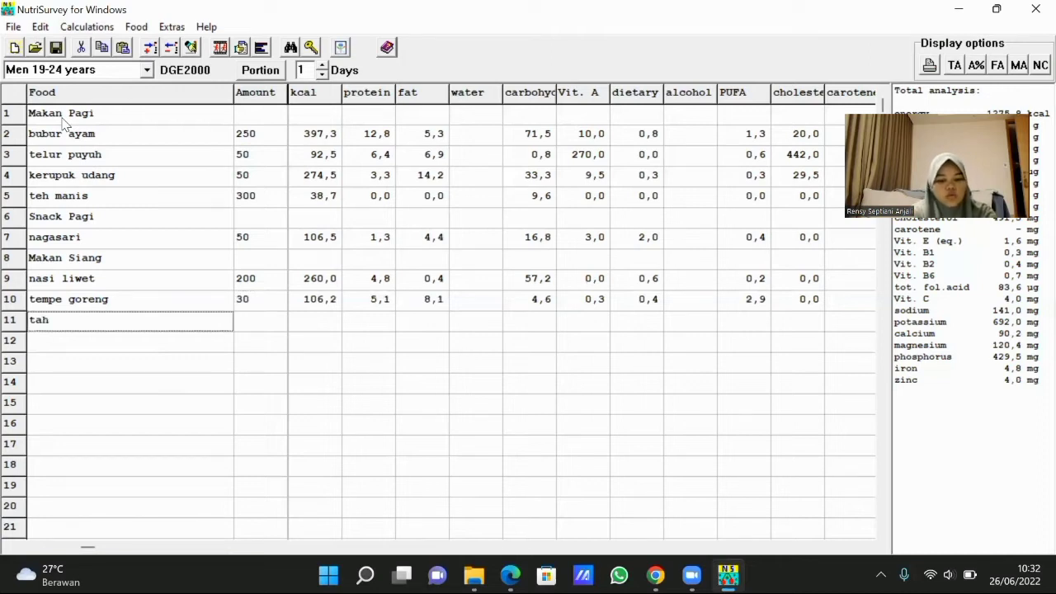
key("Return")
type("30")
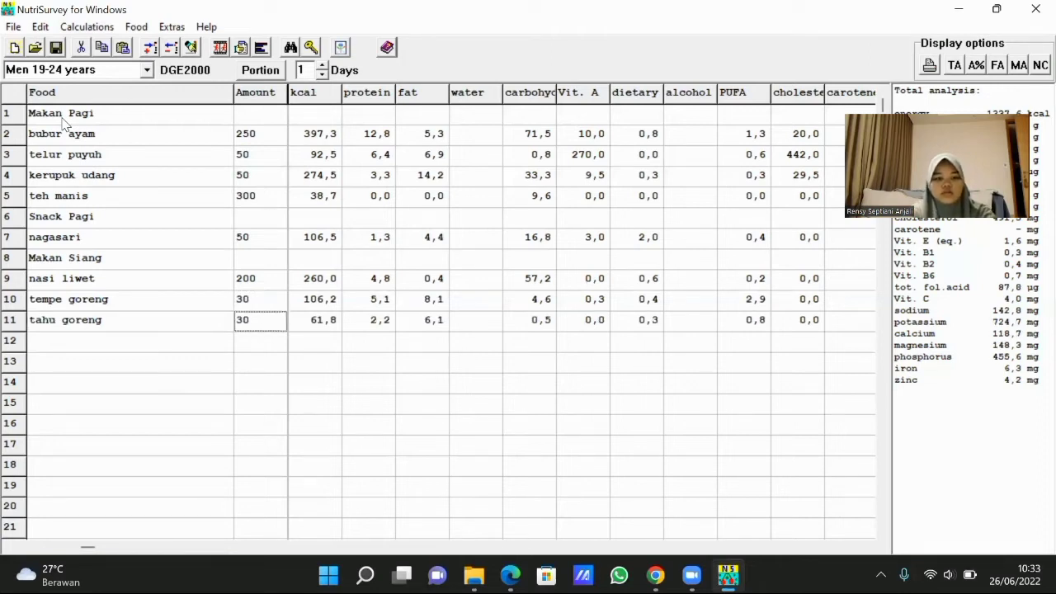
key("Return")
Step: Add tumis kangkung belu with an amount of 50 and teh manis with an amount of 300 under Makan Siang
type("tu")
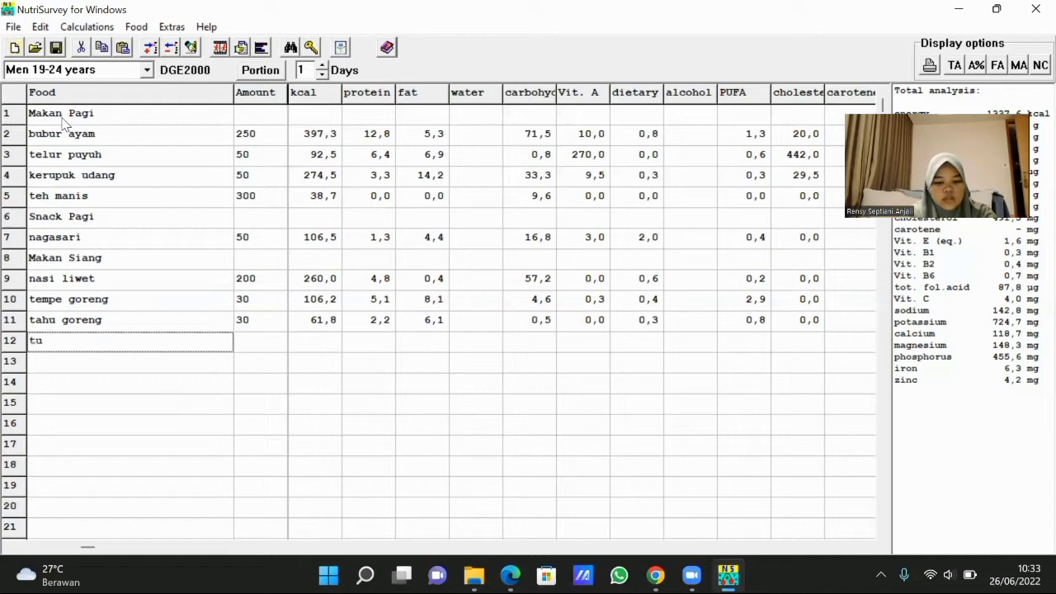
type("mis kangkung")
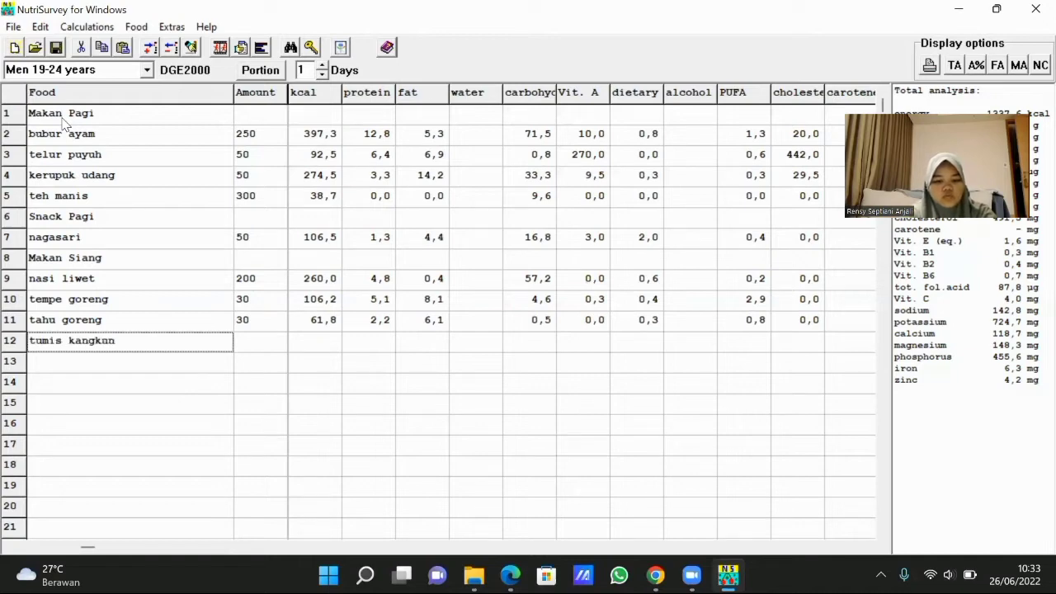
key("Return")
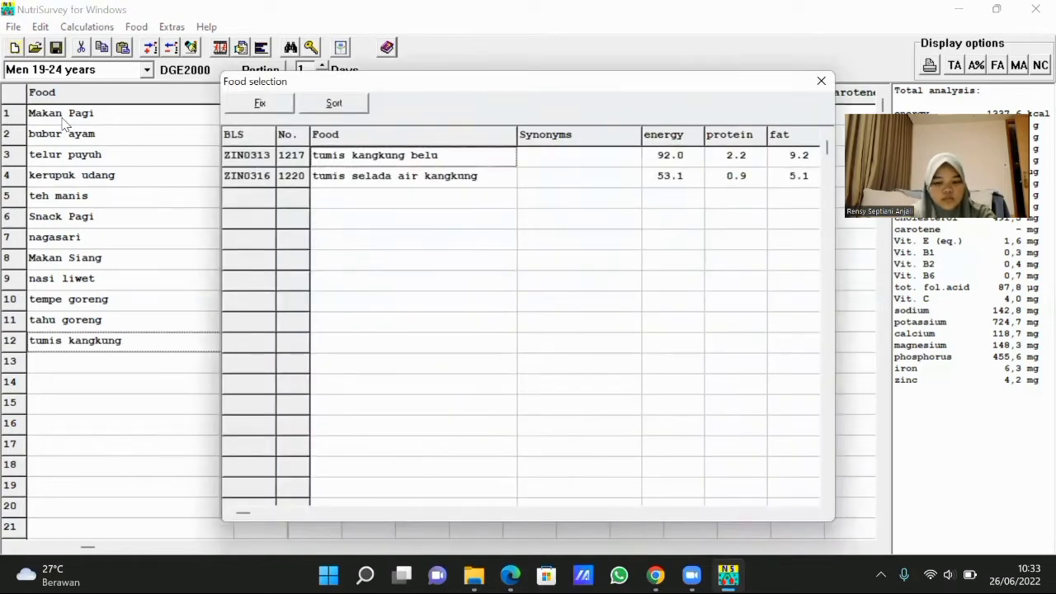
key("Return")
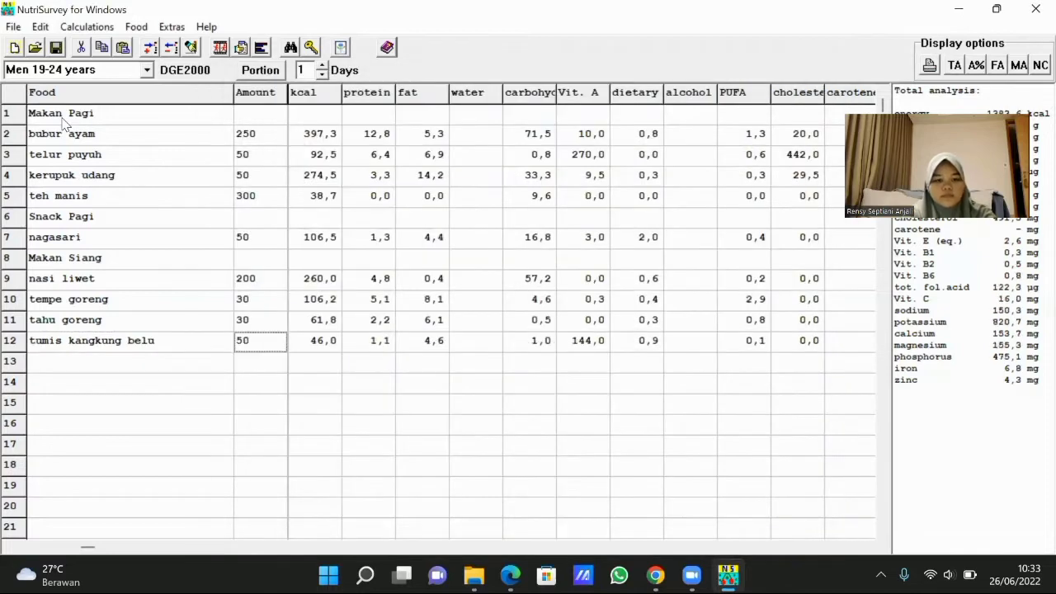
type("teh manis")
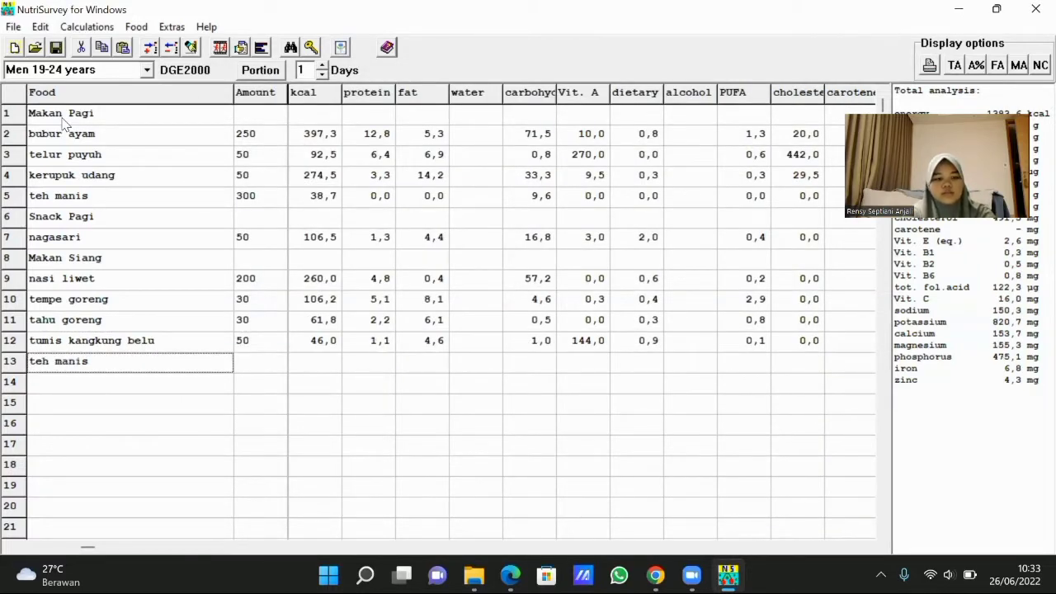
key("Return")
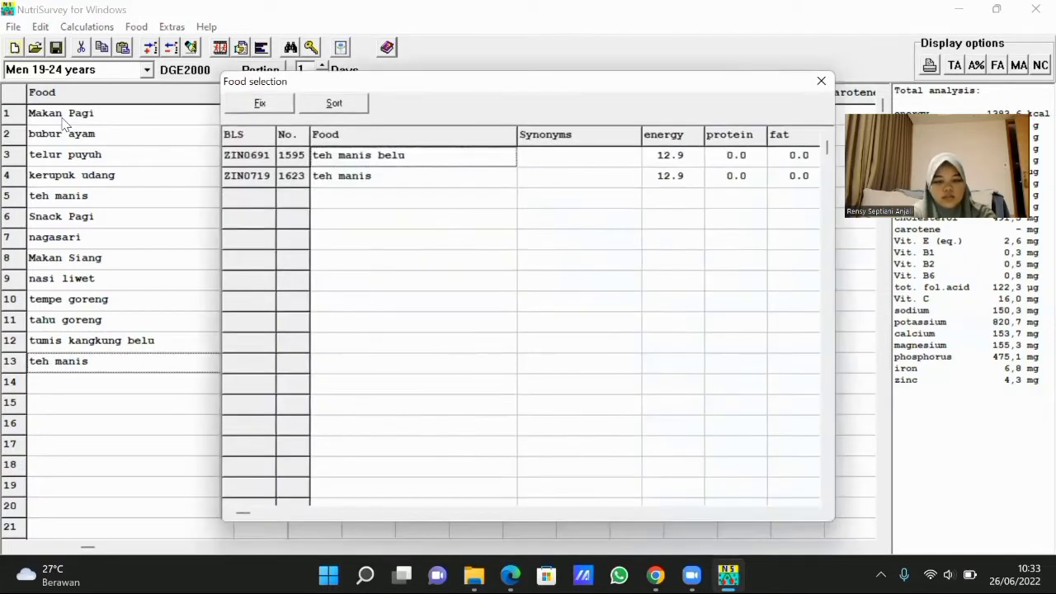
key("Return")
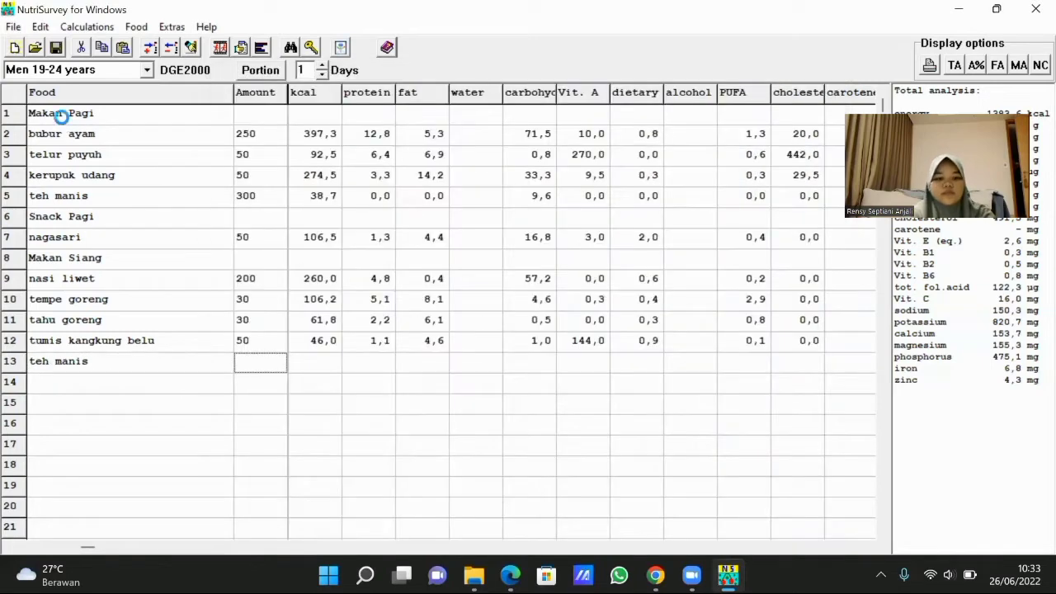
key("Return")
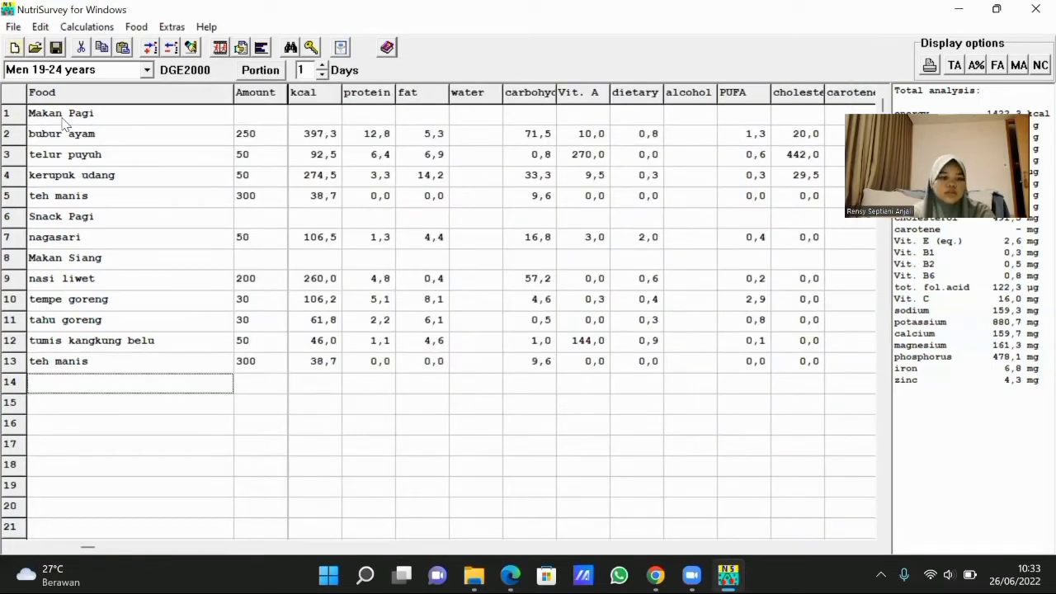
Step: Enter Snack Sore as the meal heading in row 14 and add kue pisang ijo + kuah with an amount of 200 below it
type("Sna")
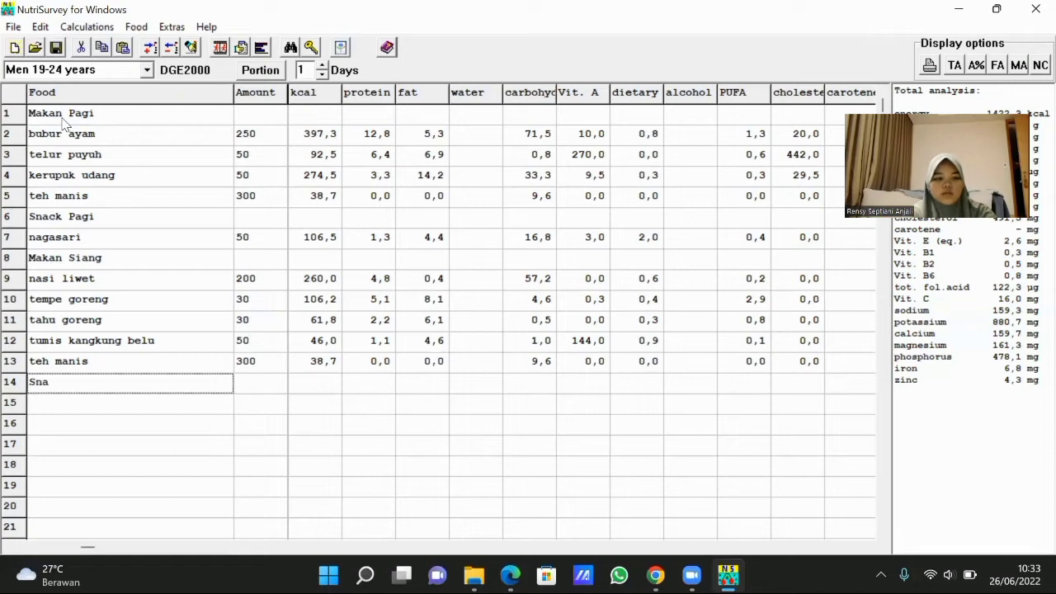
type("ck Sore")
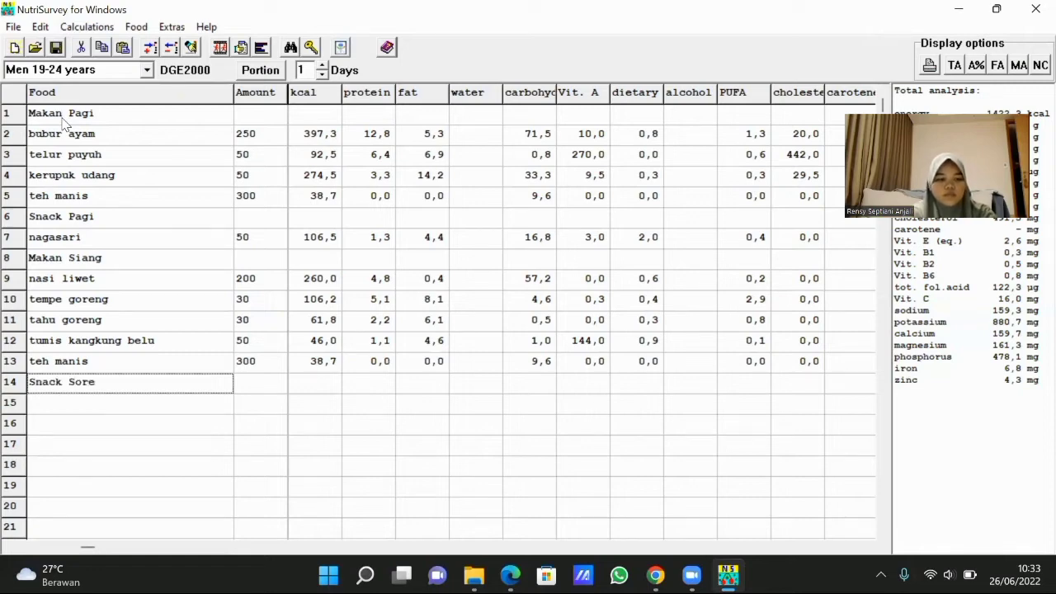
key("Return")
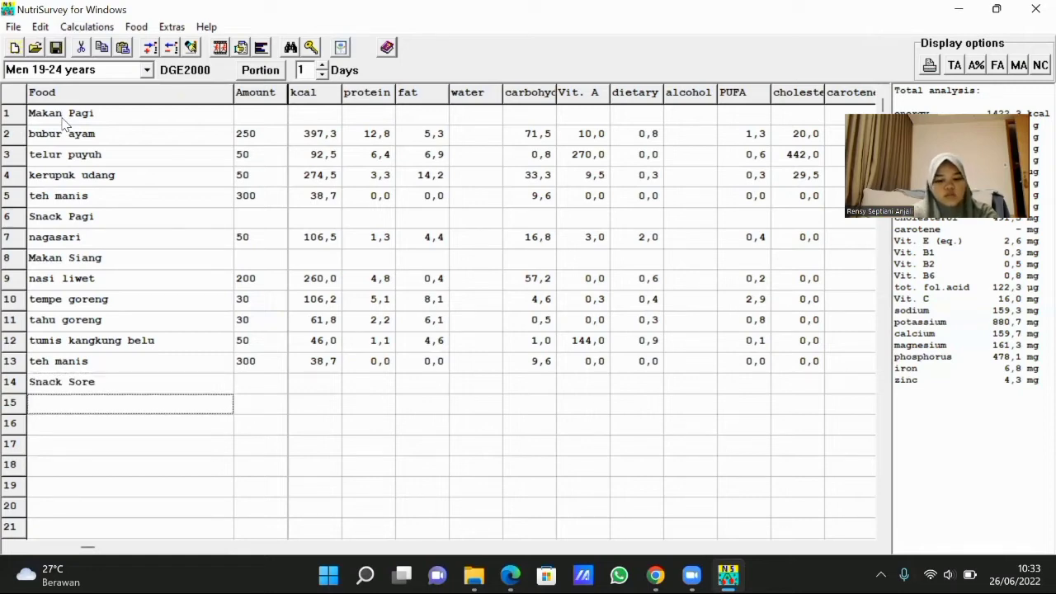
type("kue pisang ij")
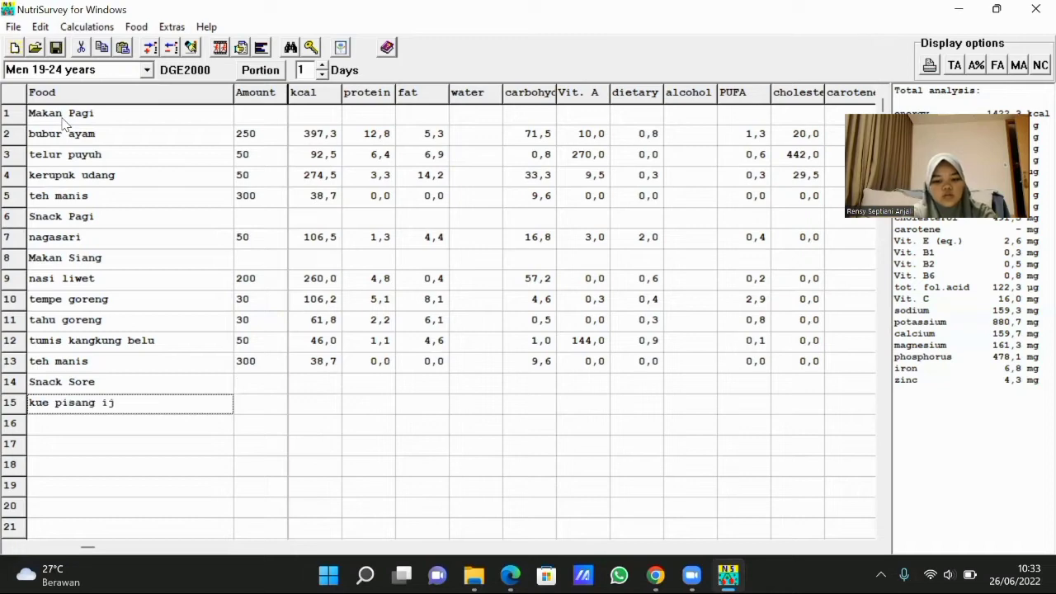
type("o")
key("Return")
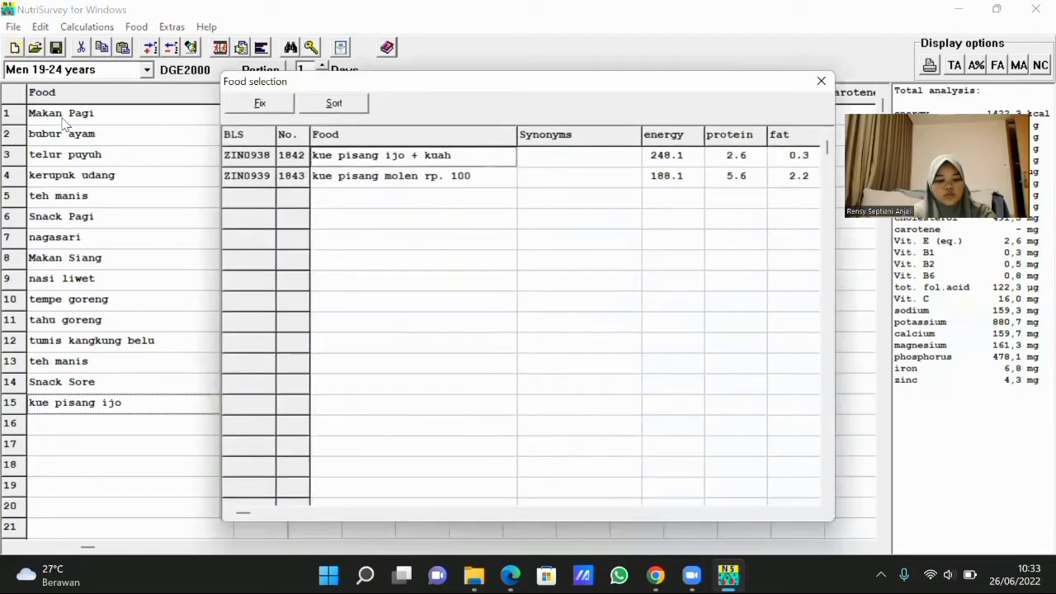
key("Return")
type("200")
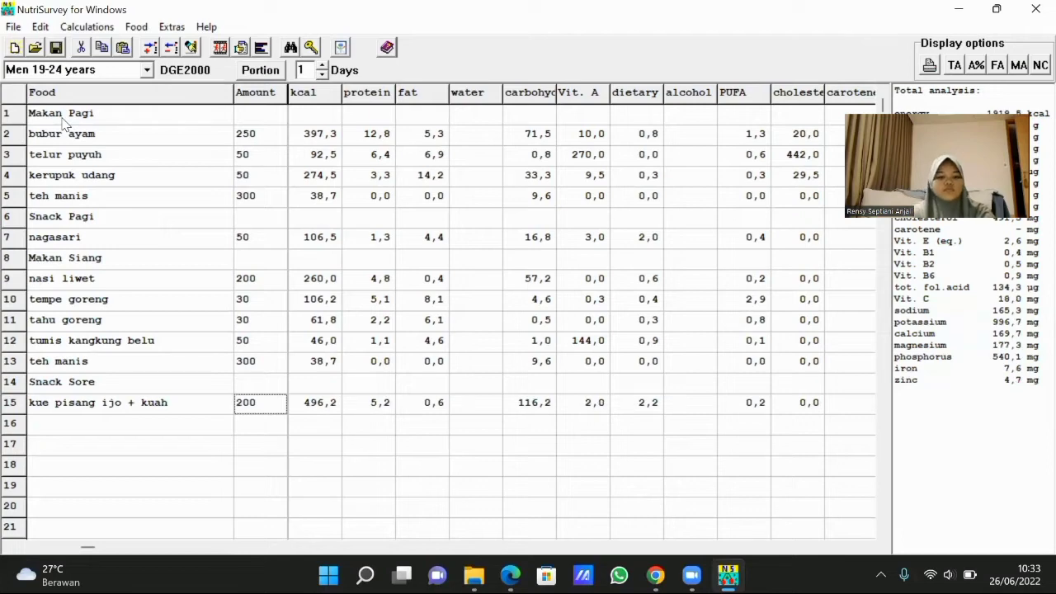
key("Return")
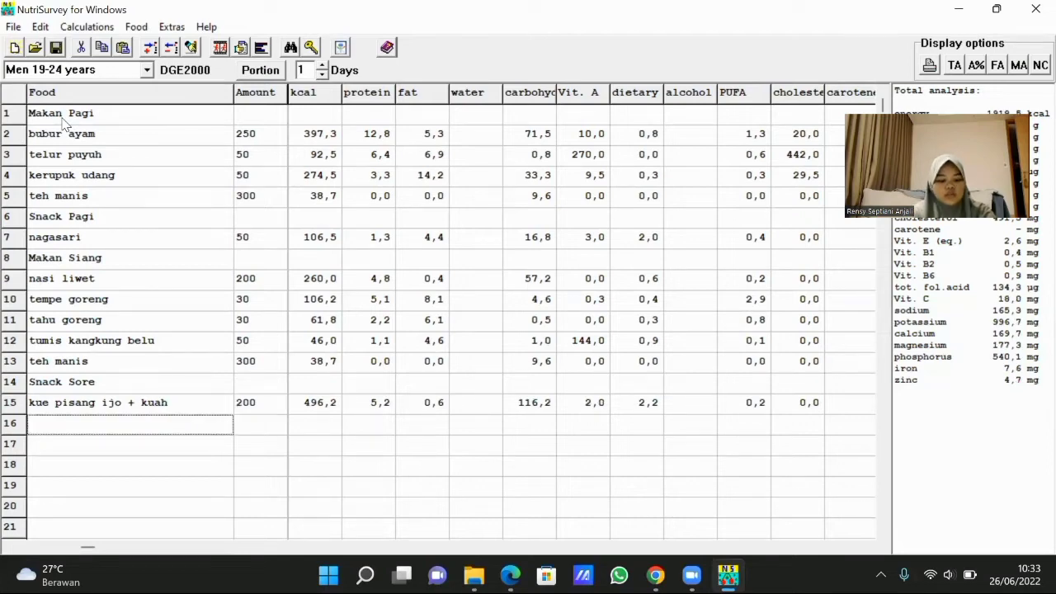
Step: Enter Makan Malam as the meal heading in row 16 and add nasi putih with an amount of 200 below it
type("Makan Malam")
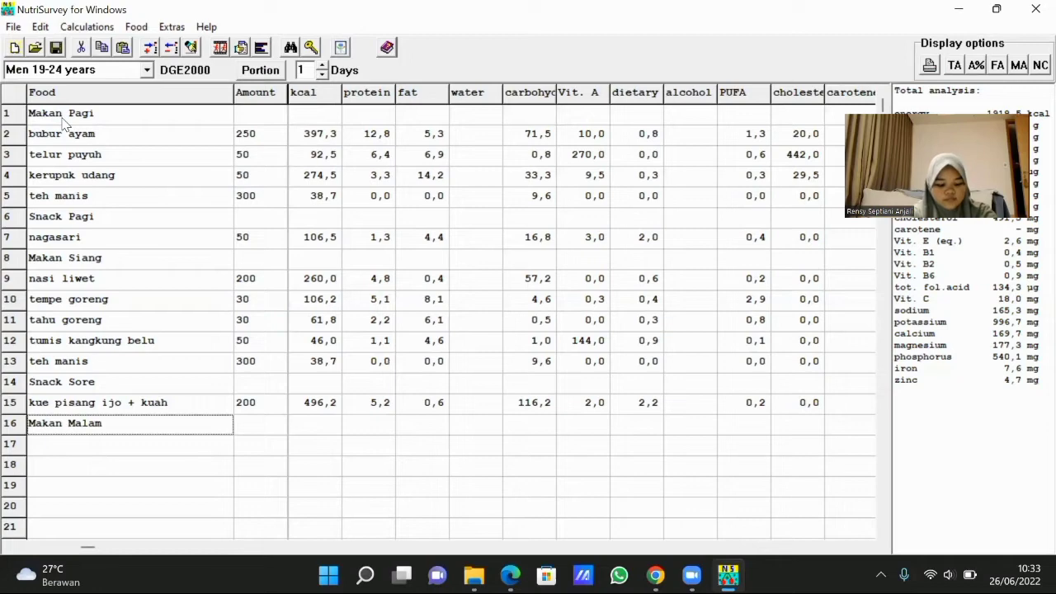
key("Return")
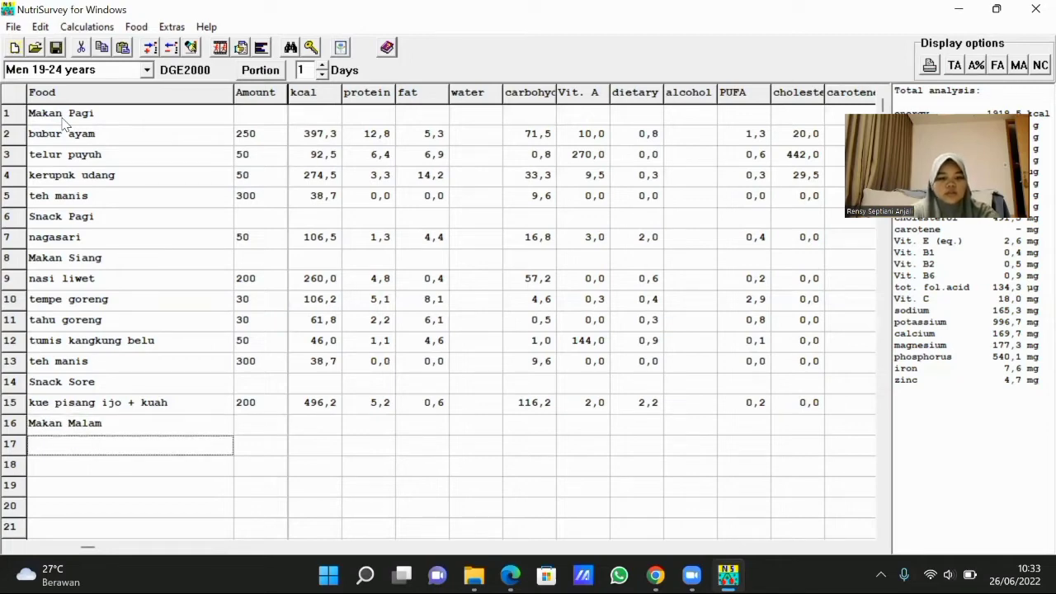
type("nasi putih")
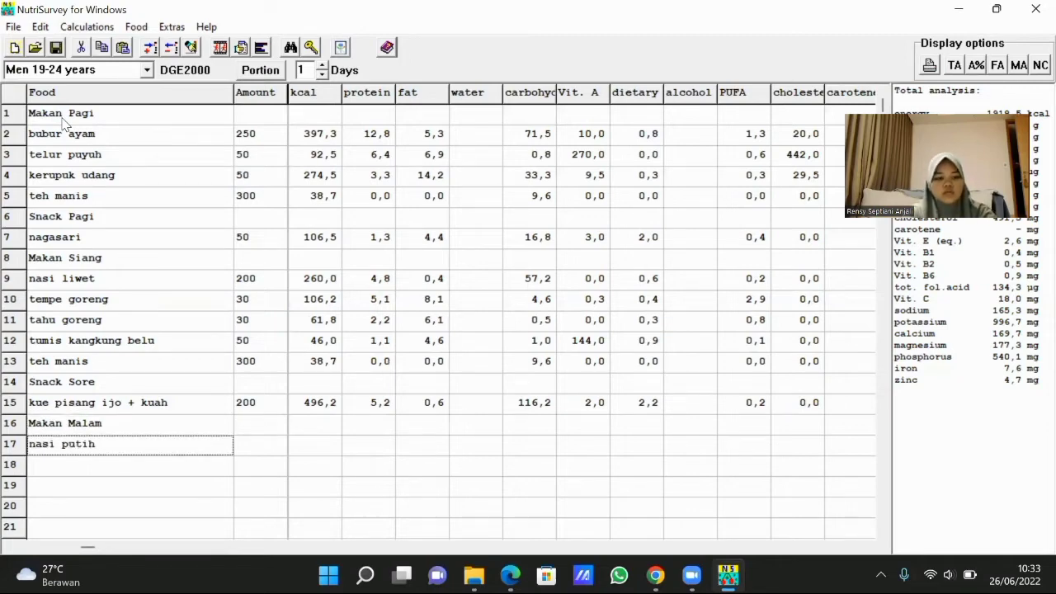
key("Return")
key("Return")
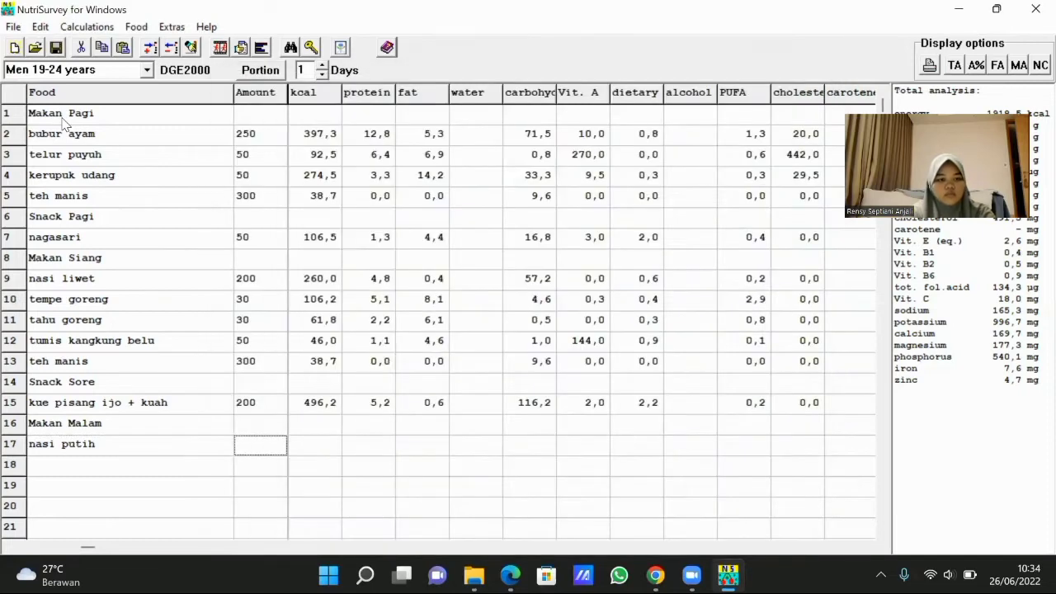
type("200")
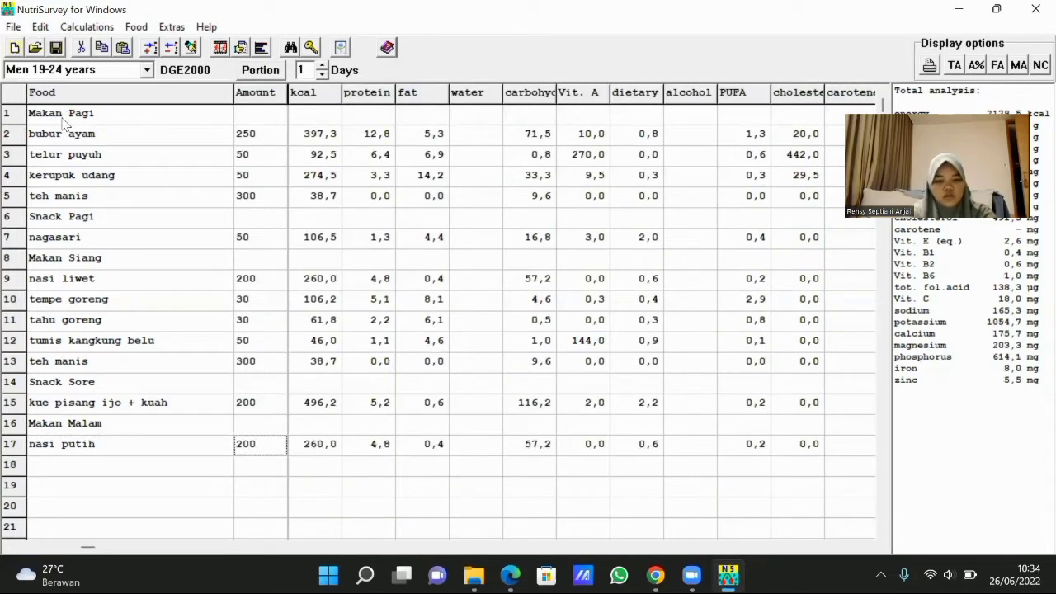
key("Return")
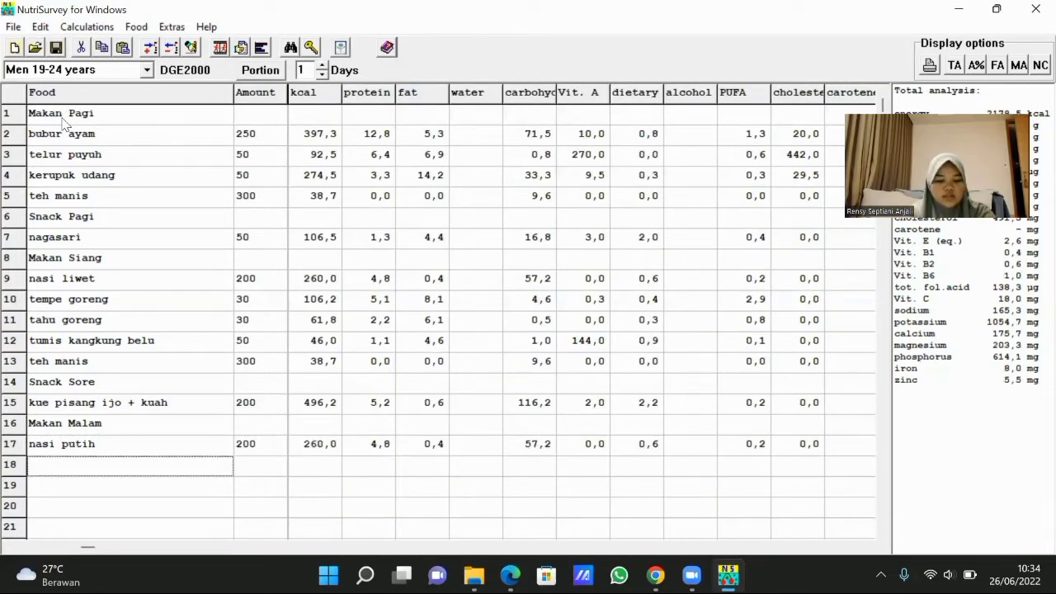
Step: Add sayur lodeh with an amount of 50 and daging ayam goreng with an amount of 100 under Makan Malam
type("sayur lodeh")
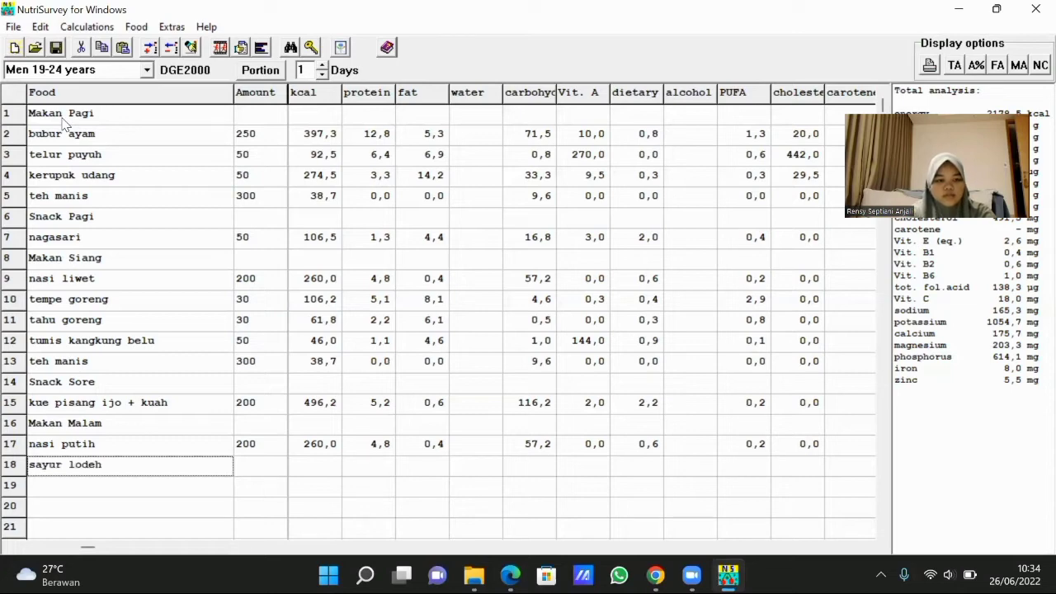
key("Return")
type("50")
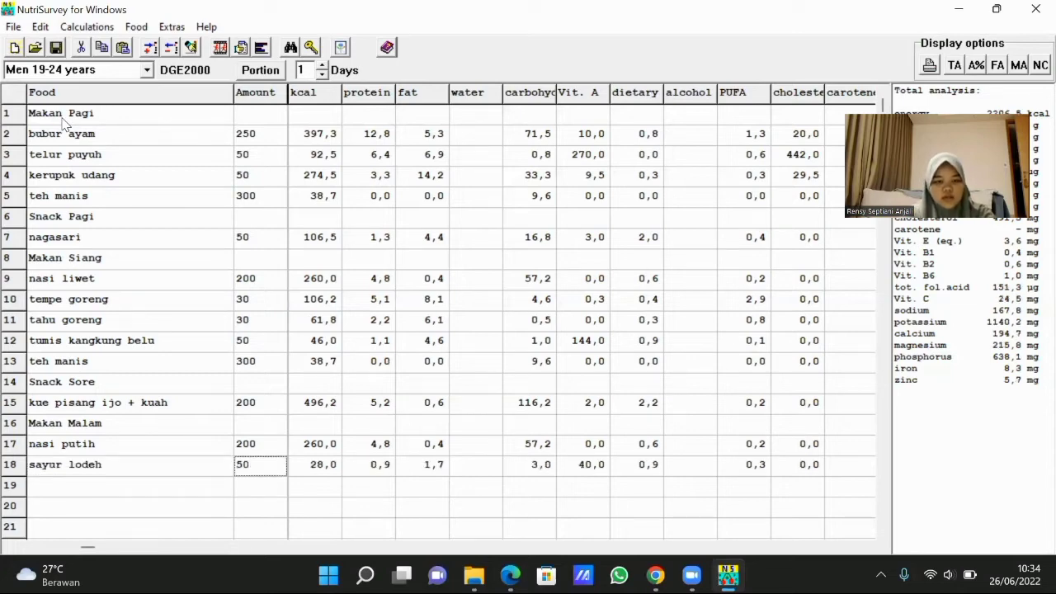
key("Return")
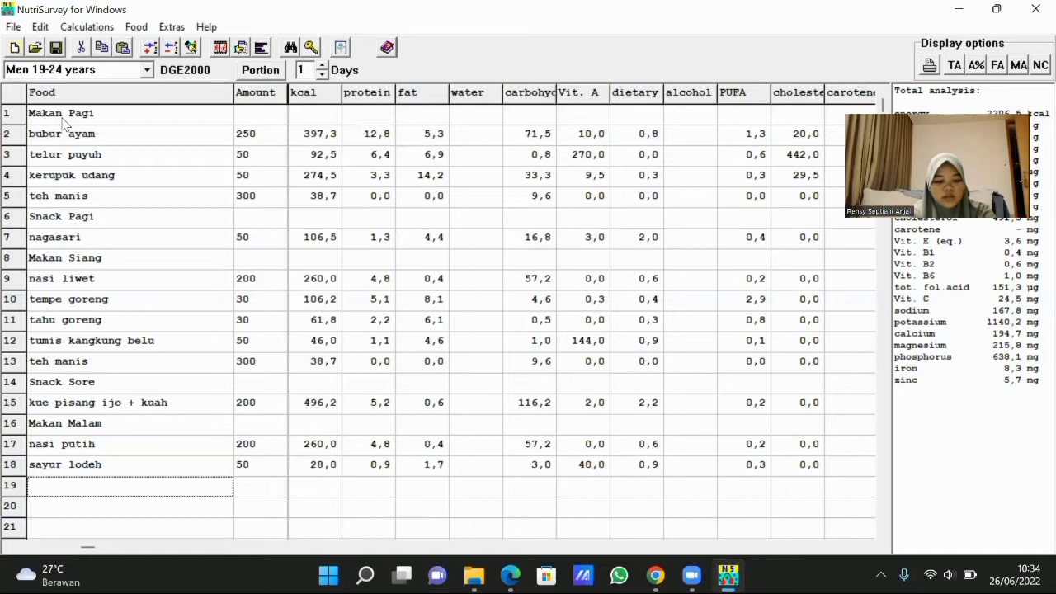
type("daging ayam goreng")
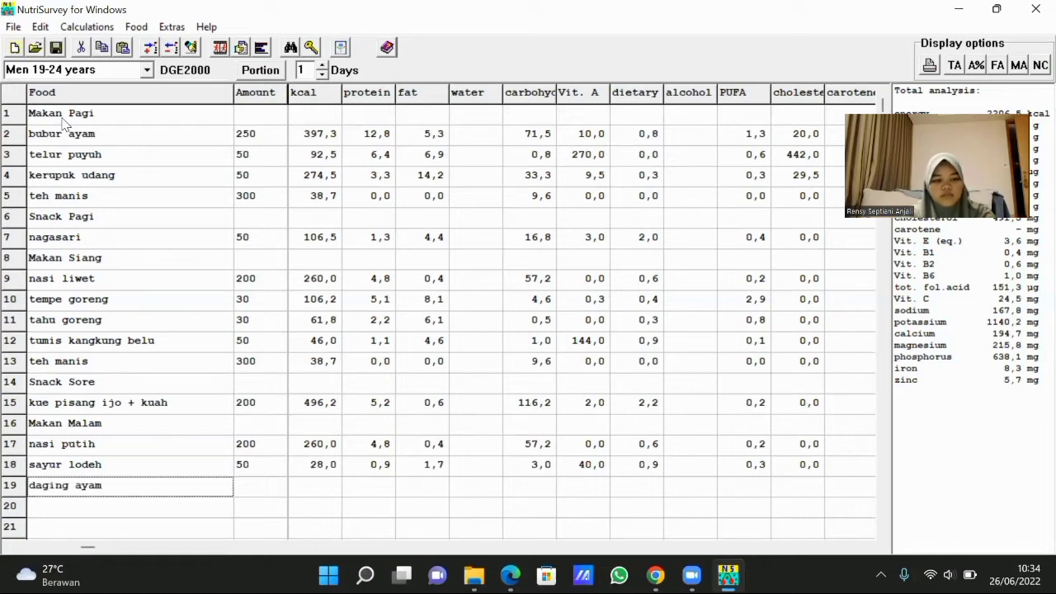
key("Return")
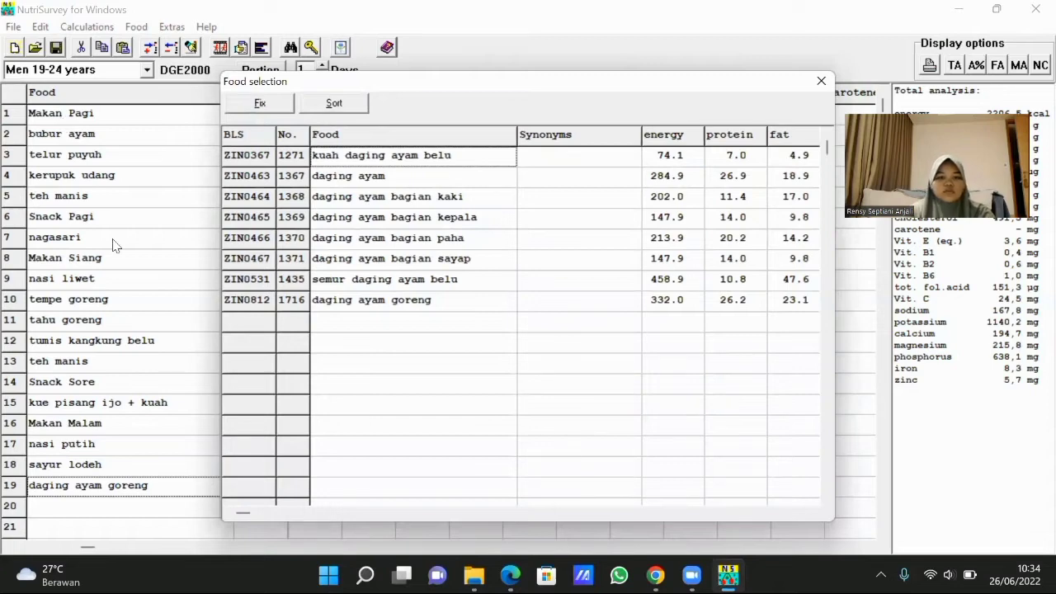
double_click(349, 308)
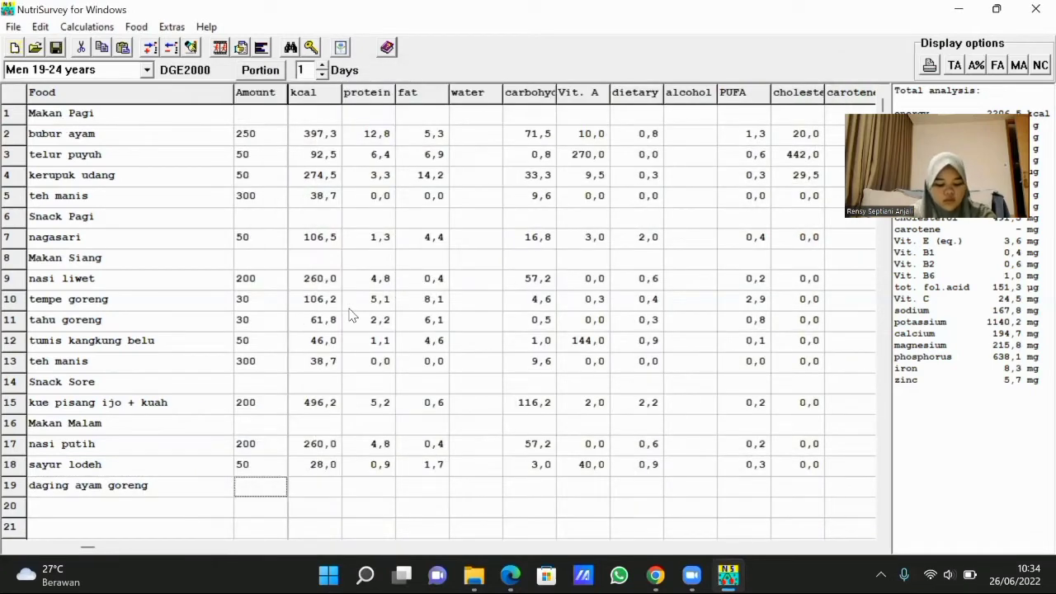
key("Return")
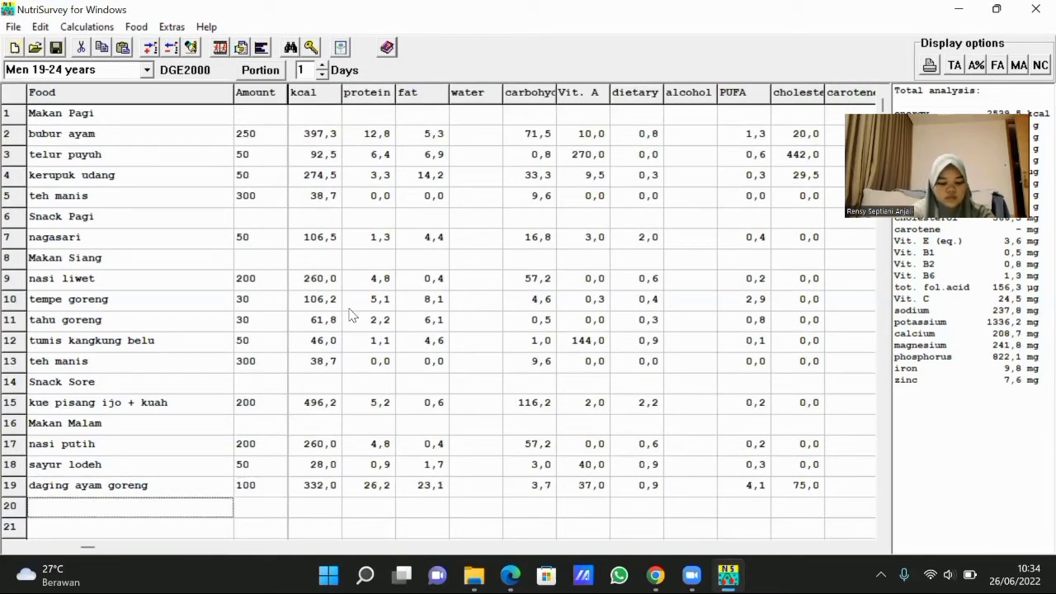
Step: Add the plain teh entry with an amount of 300 under Makan Malam
type("teh")
key("Return")
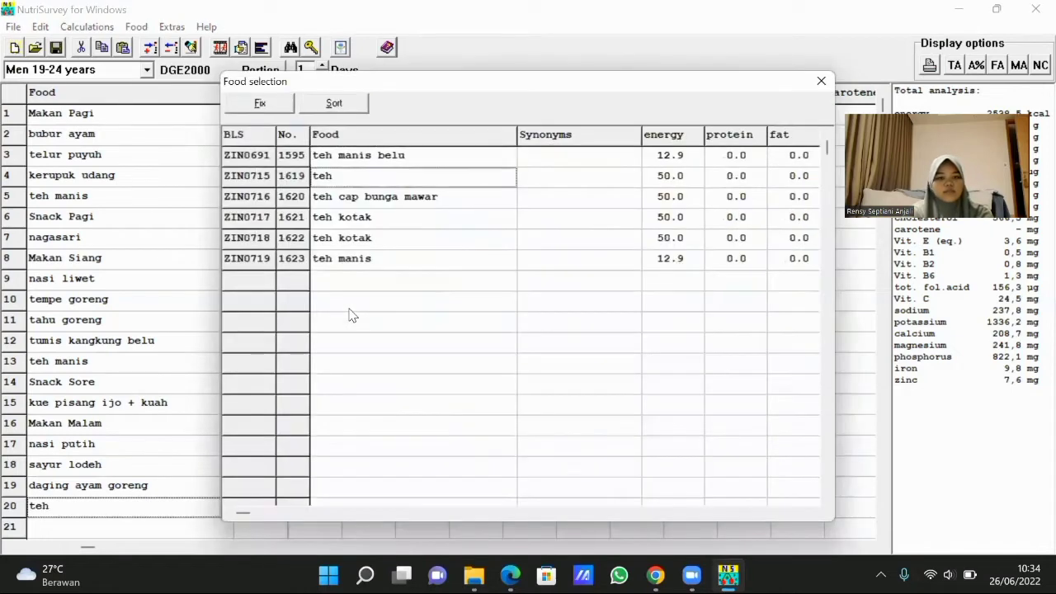
key("Escape")
type("300")
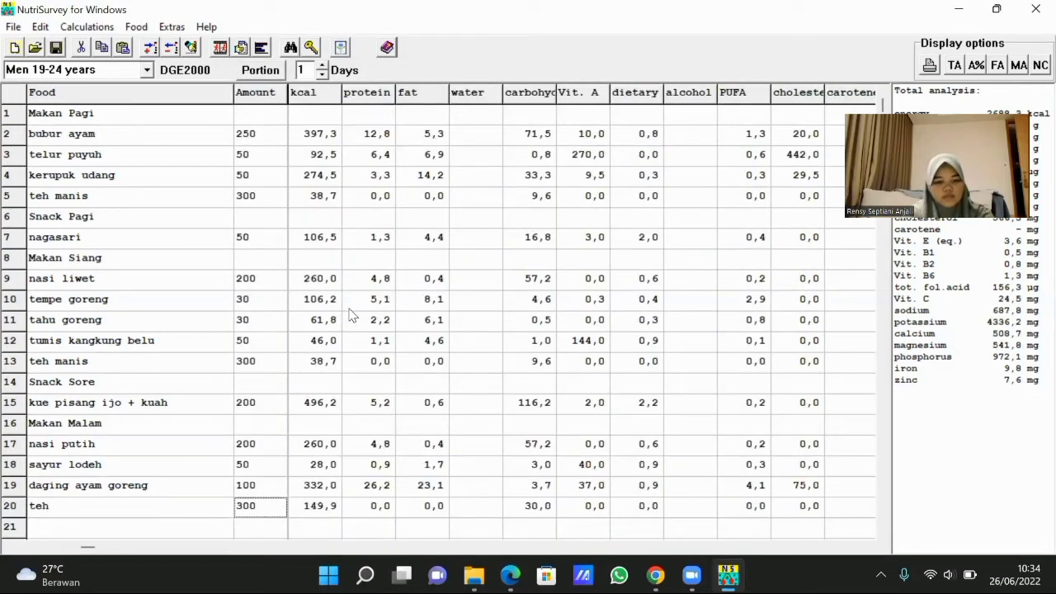
key("Return")
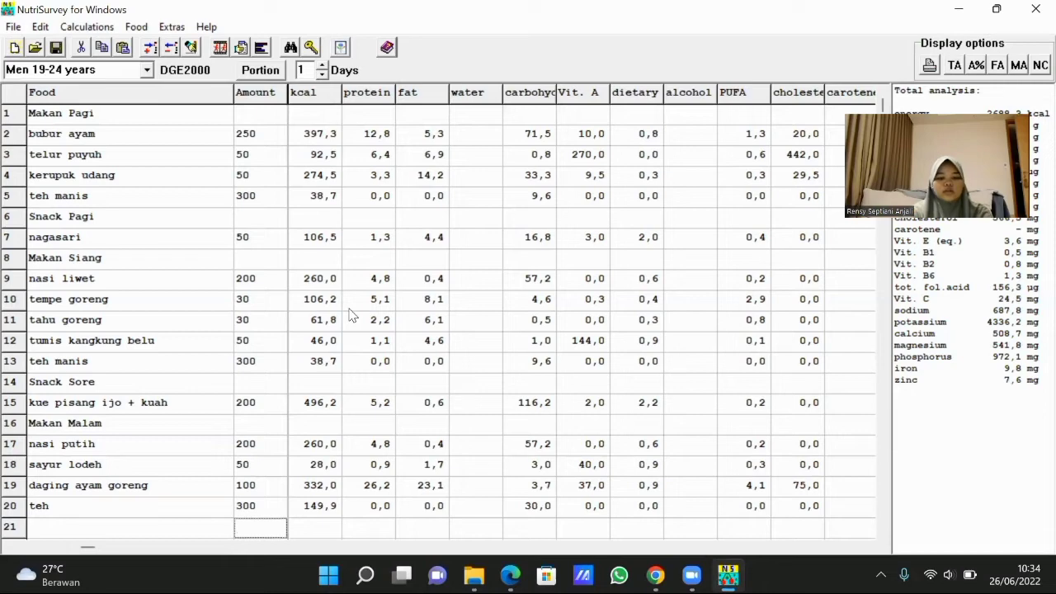
Step: Enter Snack Malam as the meal heading in row 21 and add apel with an amount of 150 below it
type("S")
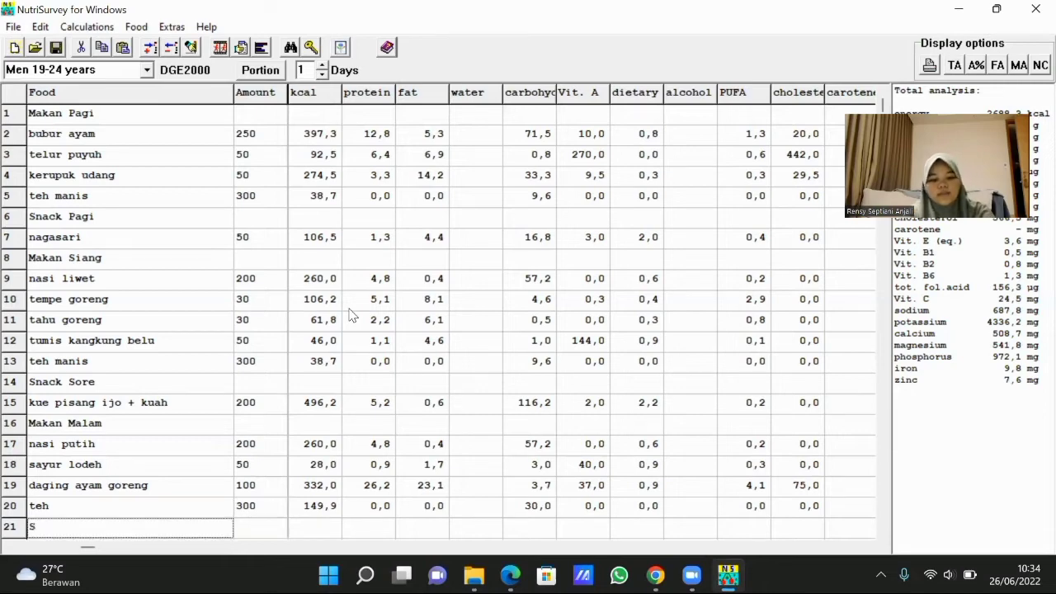
type("nack Malam")
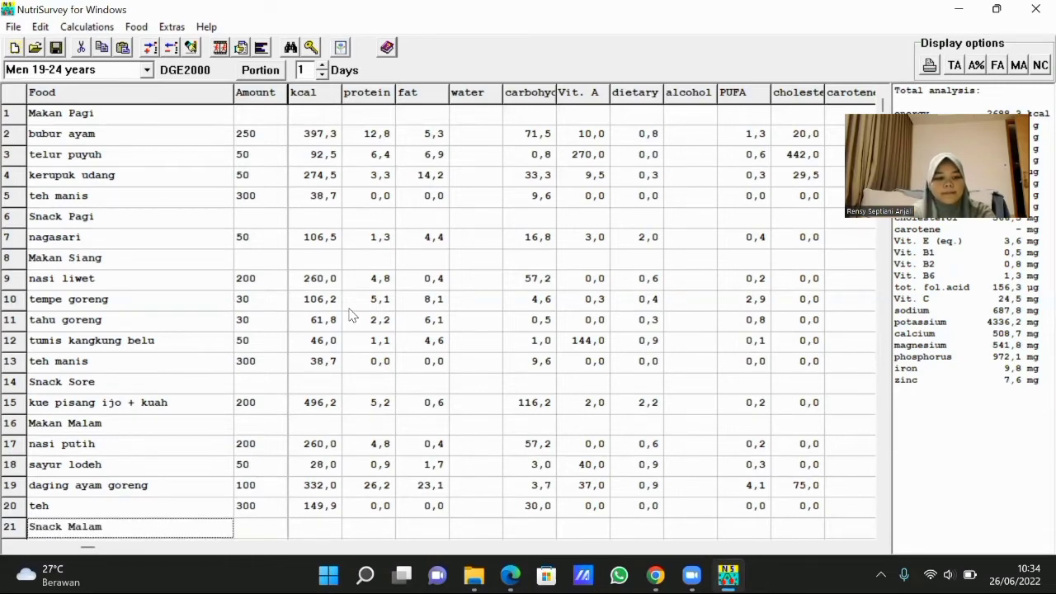
key("Return")
type("ape")
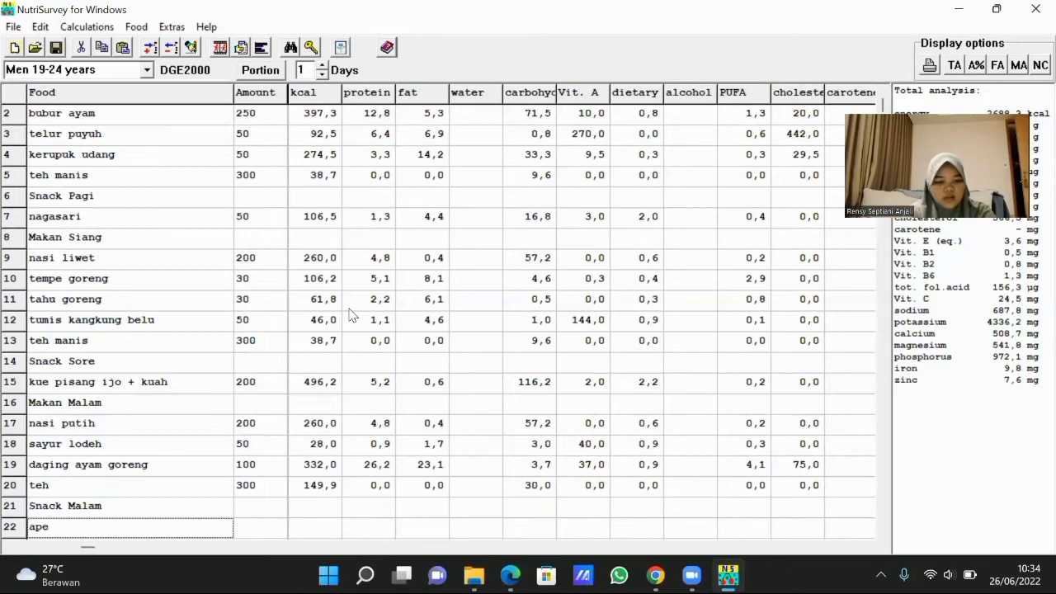
type("l")
key("Return")
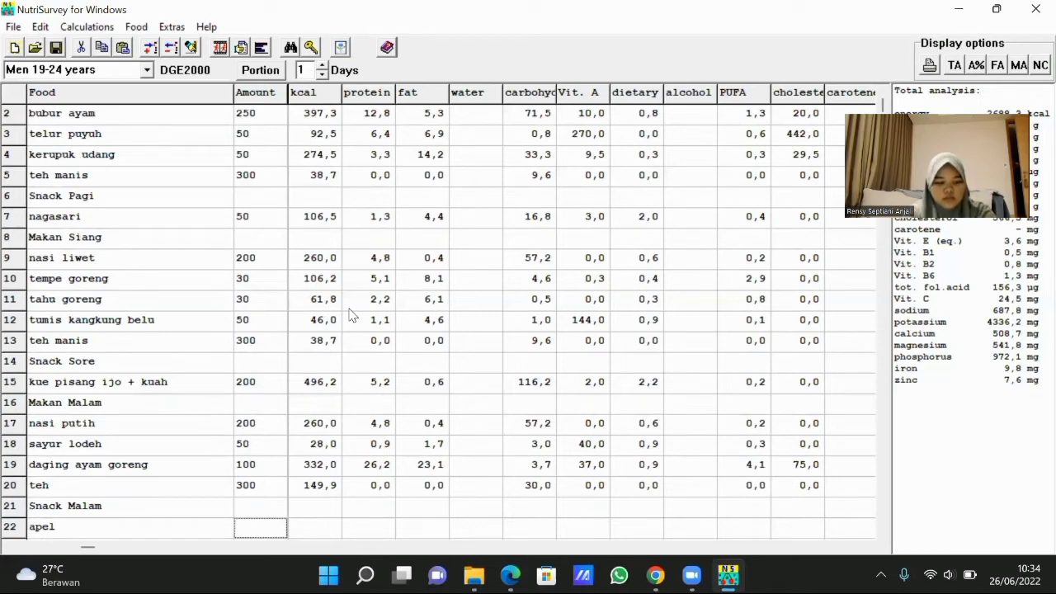
type("150")
key("Return")
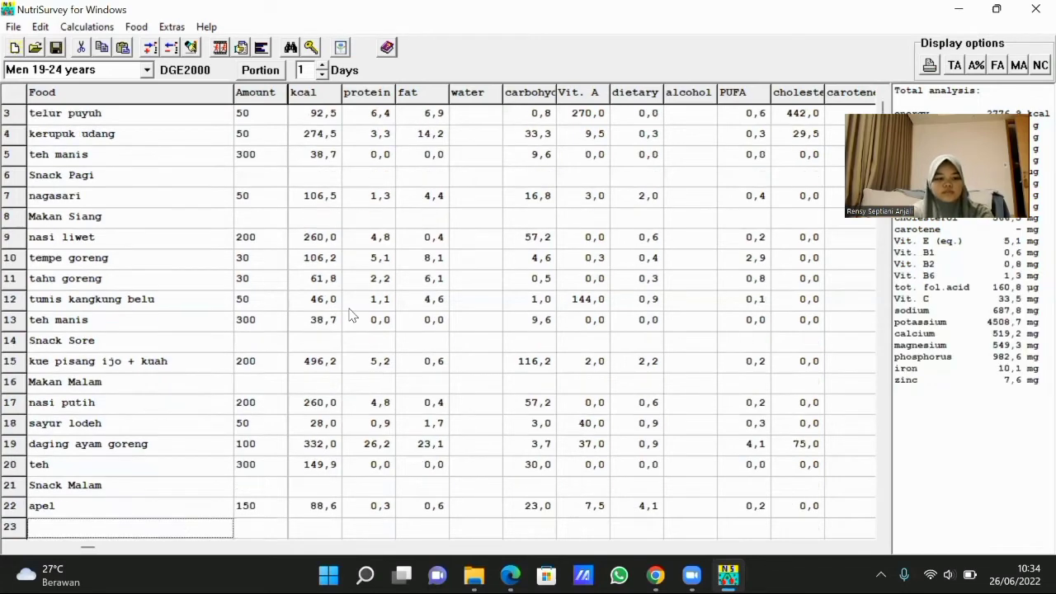
Step: Look up jus jeruk and add jus jeruk peras with an amount of 200 under Snack Malam
type("j")
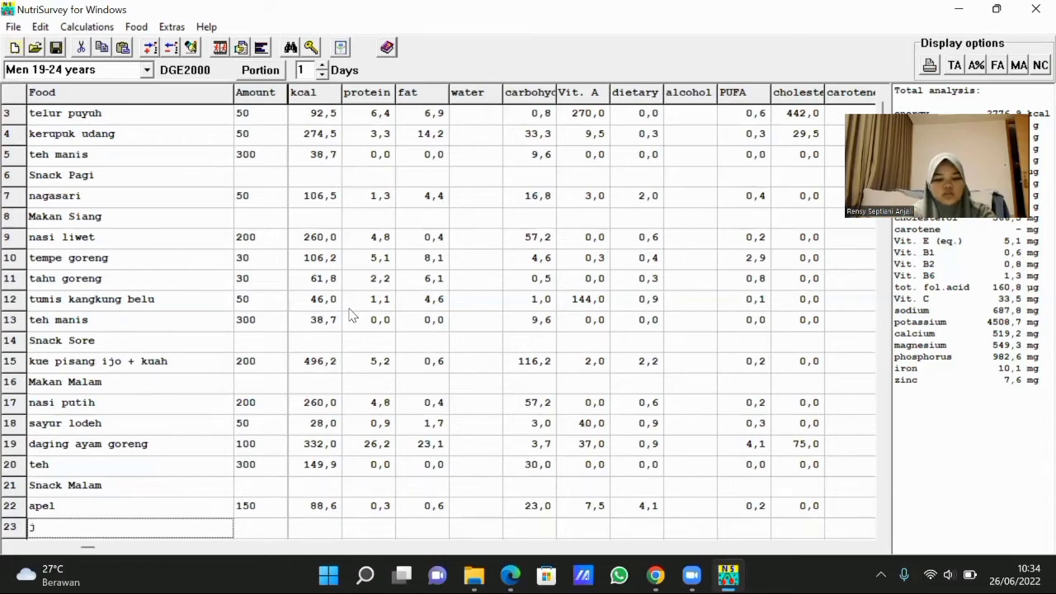
type("us jeruk")
key("Return")
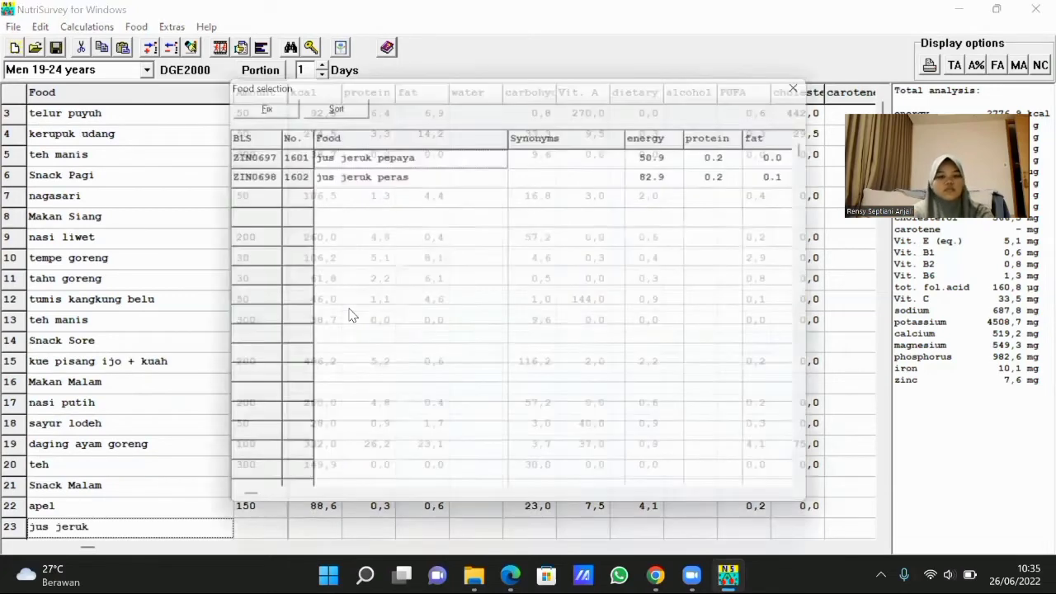
key("Down")
key("Return")
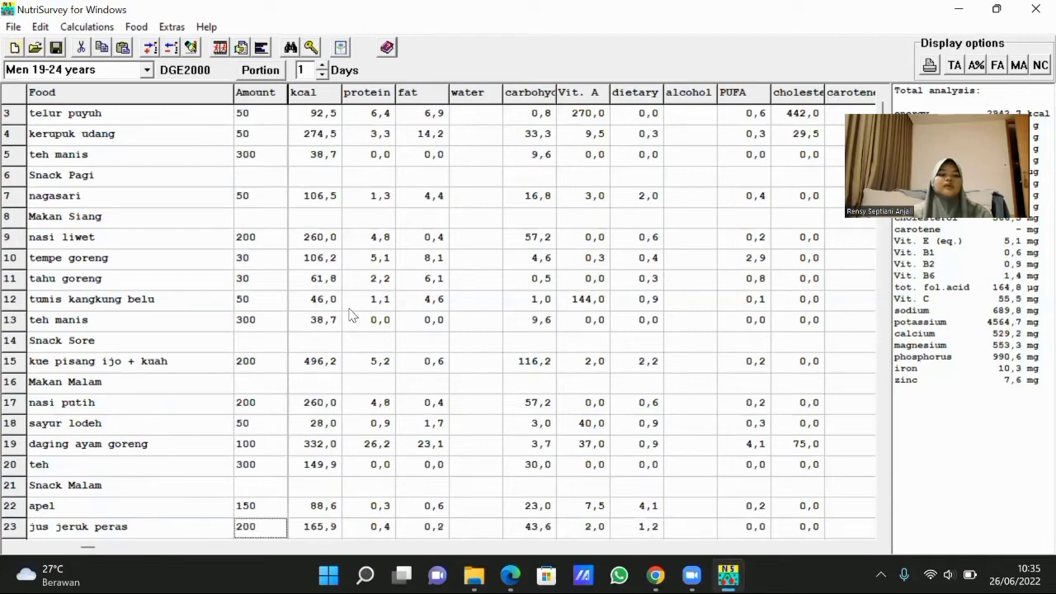
key("Up")
key("Up")
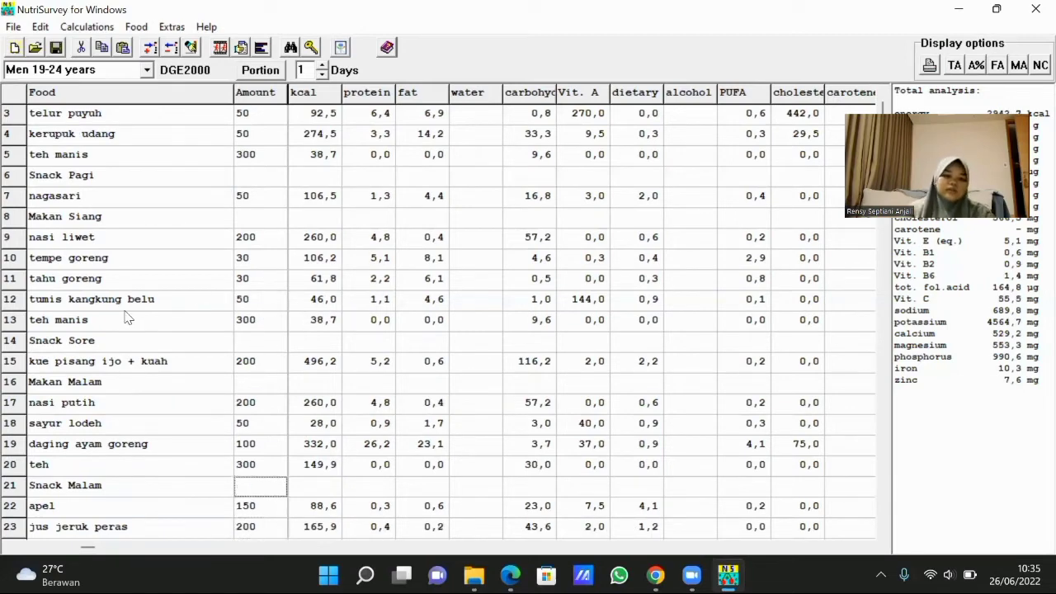
key("Up")
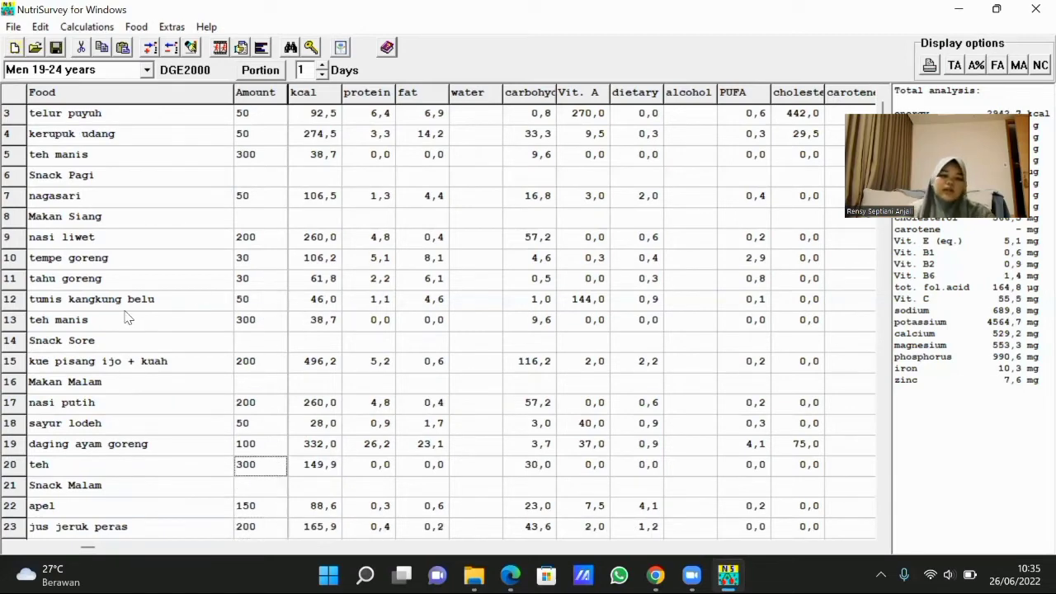
left_click(175, 279)
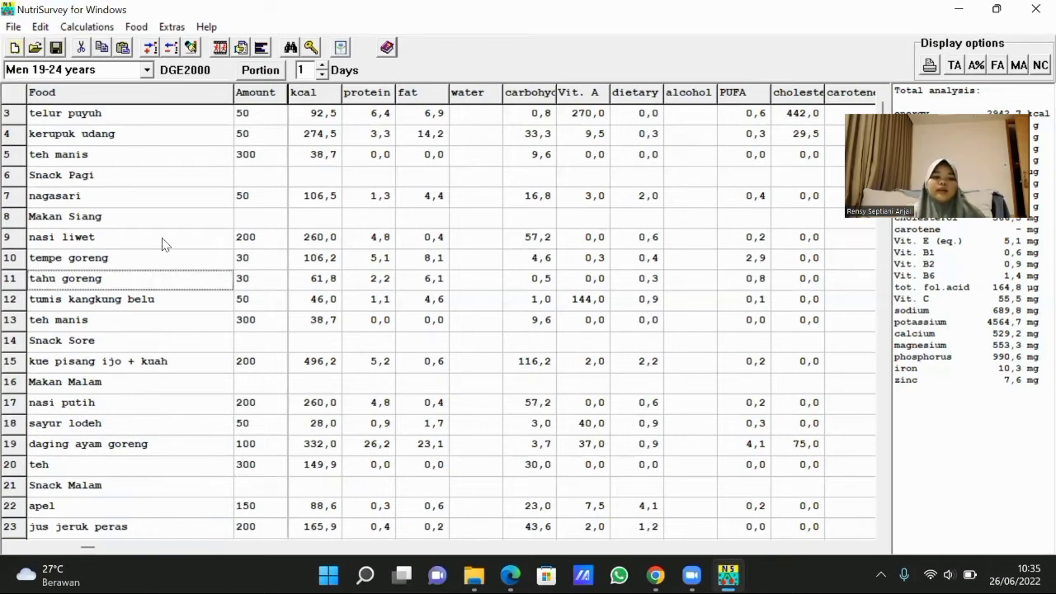
left_click(132, 135)
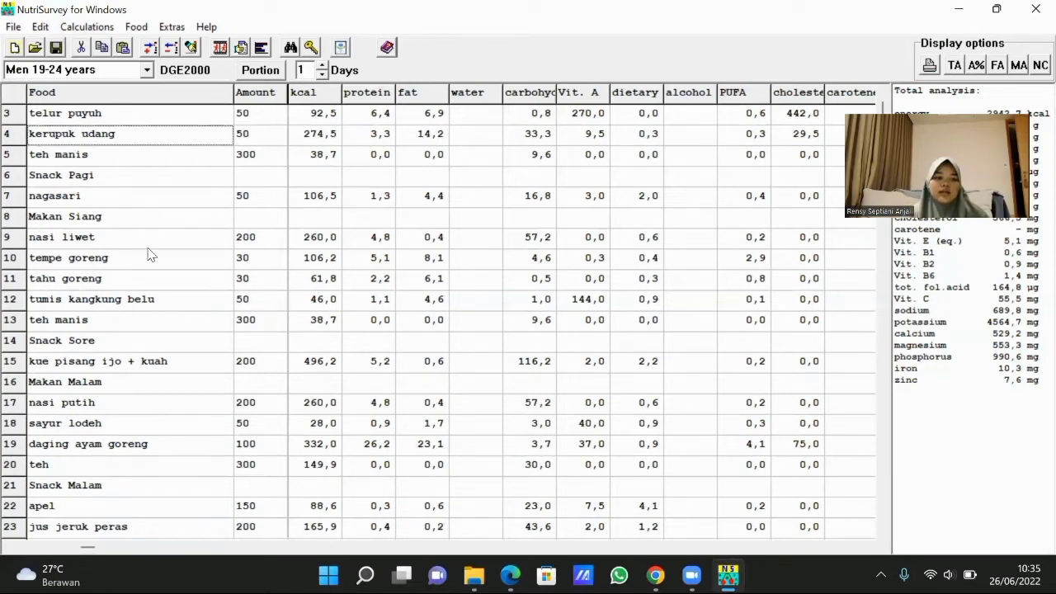
scroll(147, 303, "up", 3)
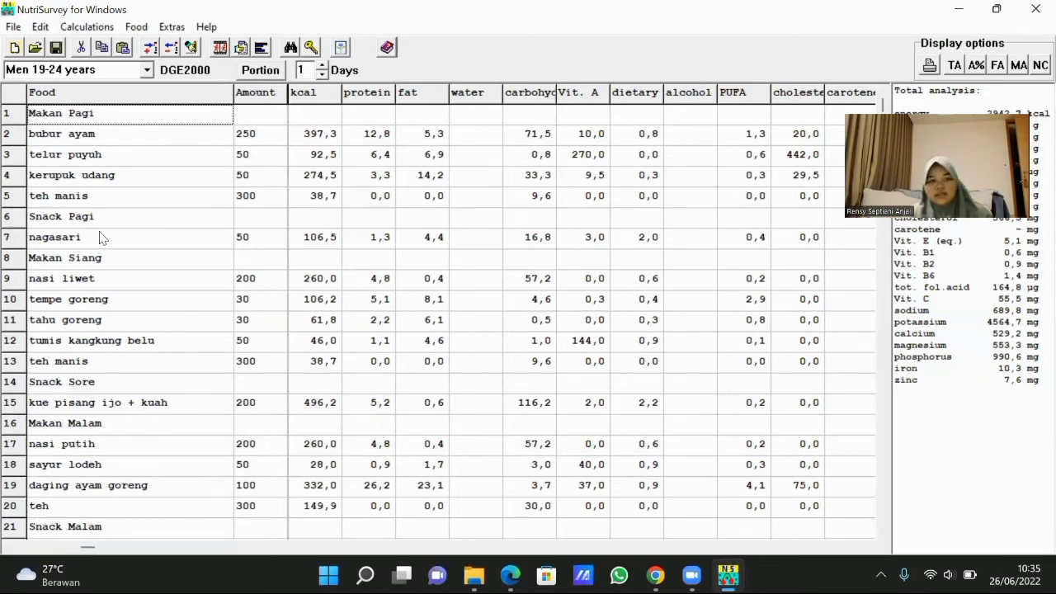
Step: Save the food record as a plan named Jay_4 in the nutrisurvey2007 folder
left_click(14, 27)
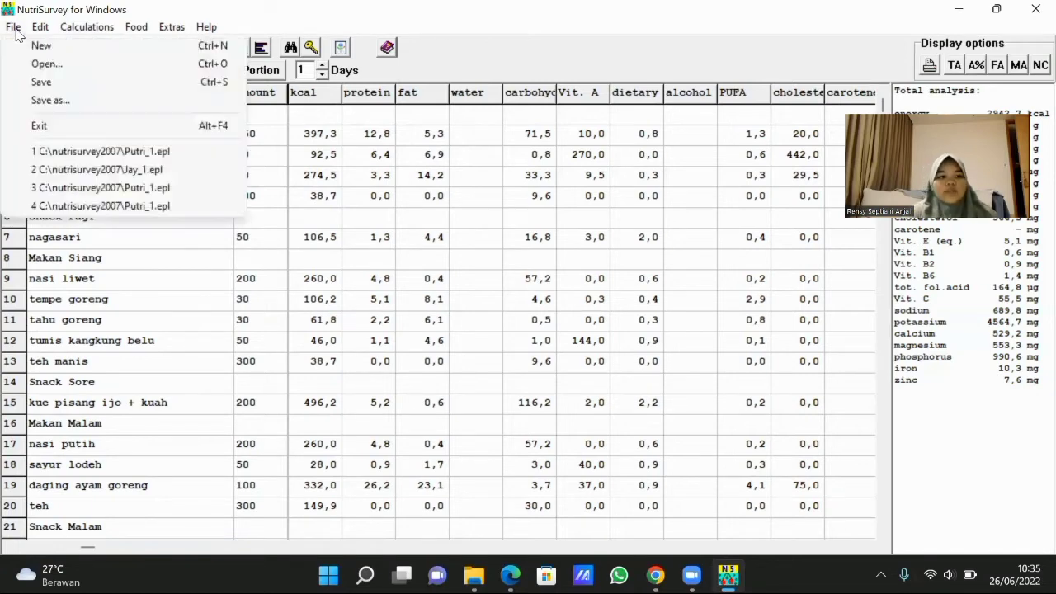
left_click(35, 80)
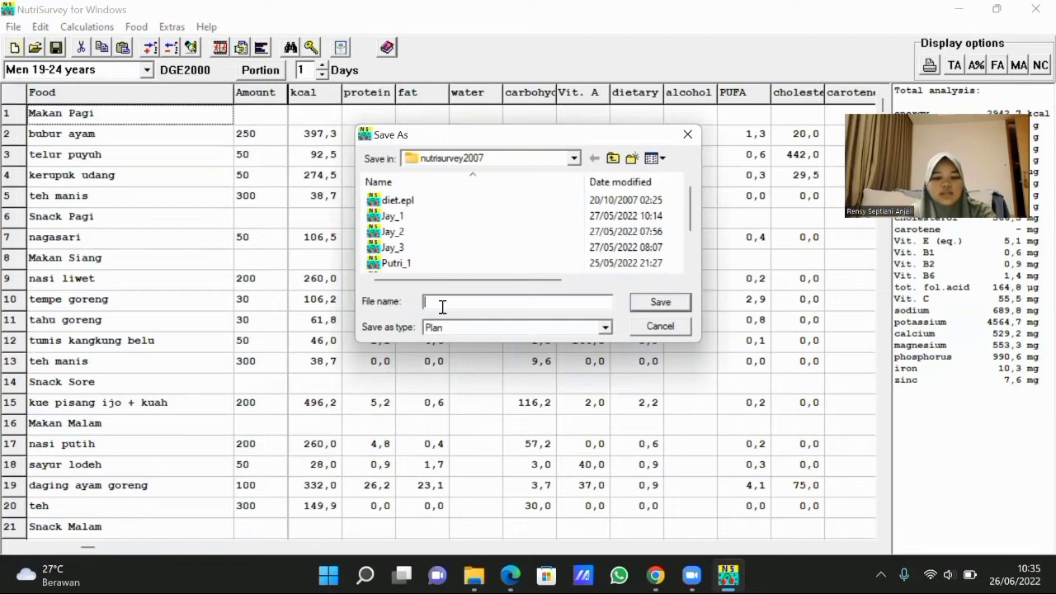
type("Jay")
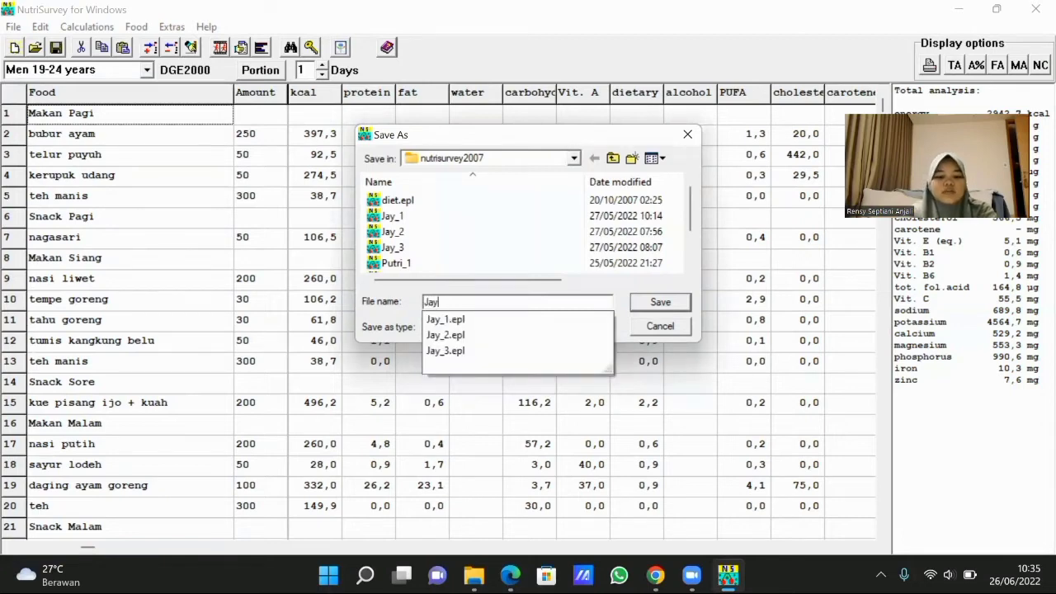
type("_4")
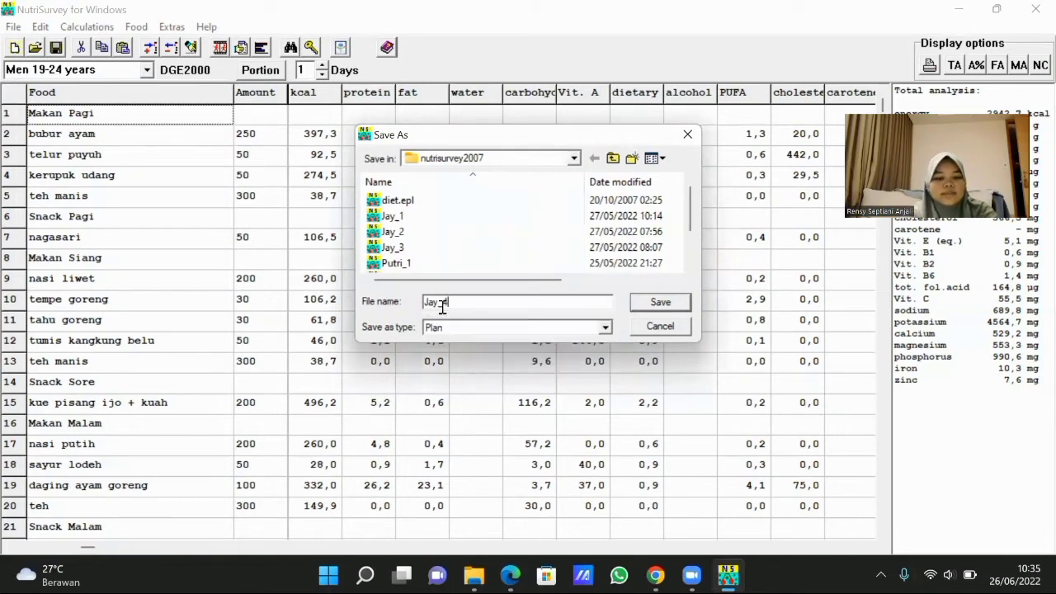
left_click(660, 302)
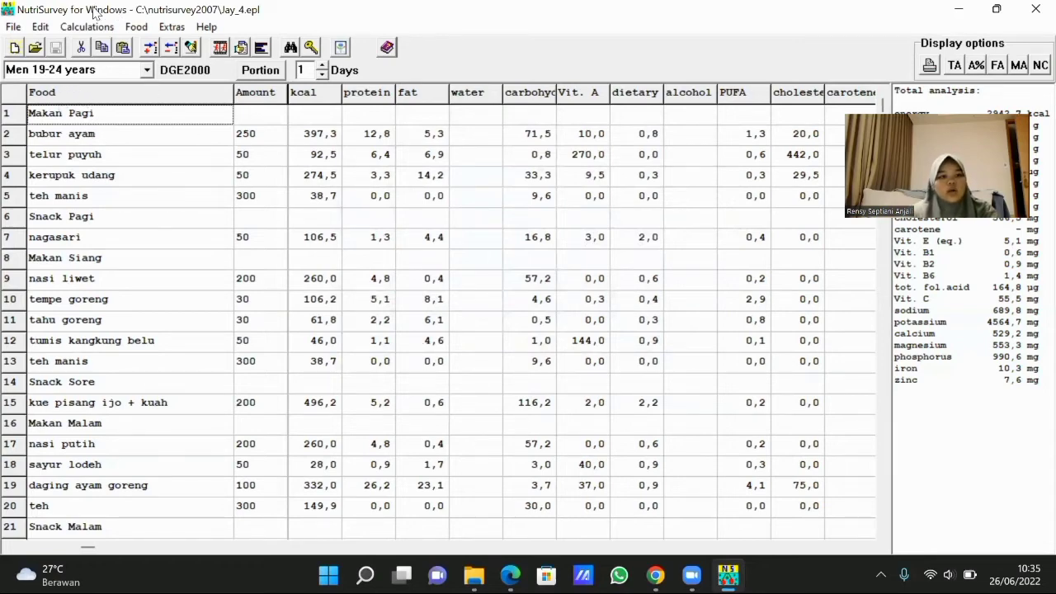
Step: Open the energy requirement calculation, enter the man's name, set the age to 20 and the sex to male
left_click(71, 29)
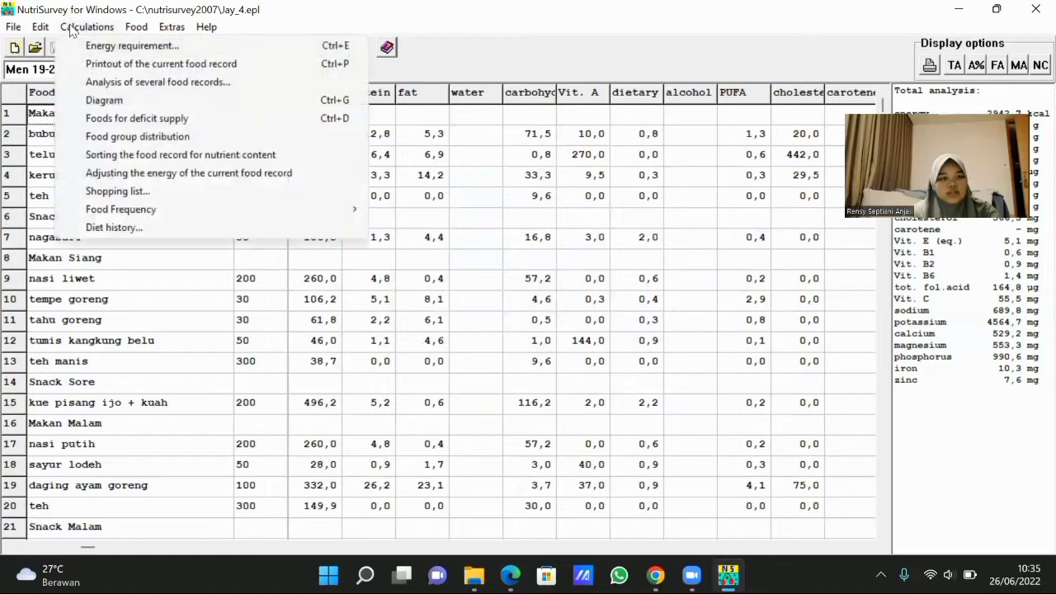
left_click(93, 47)
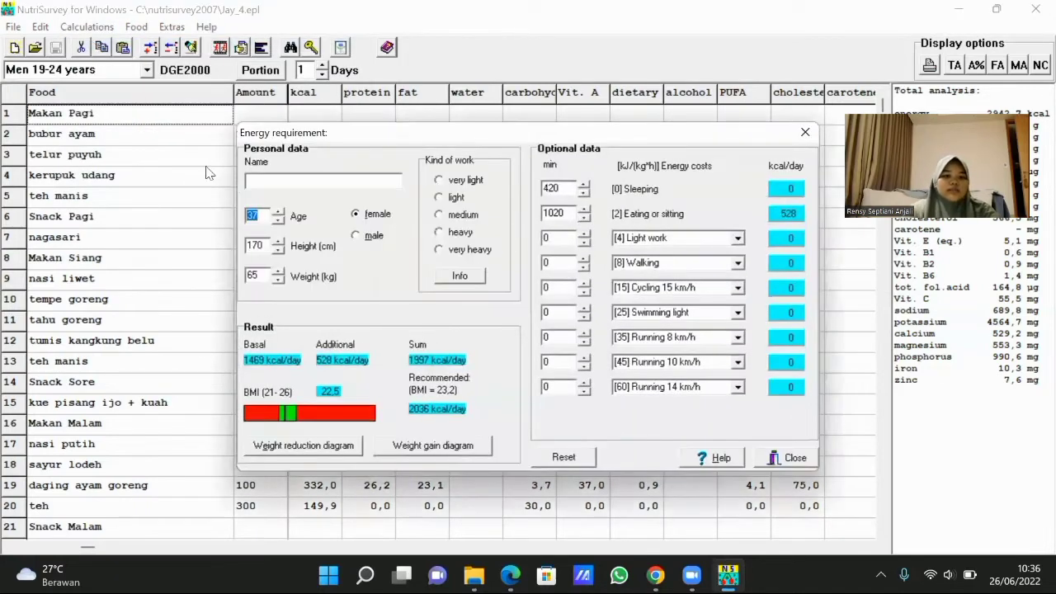
left_click(261, 186)
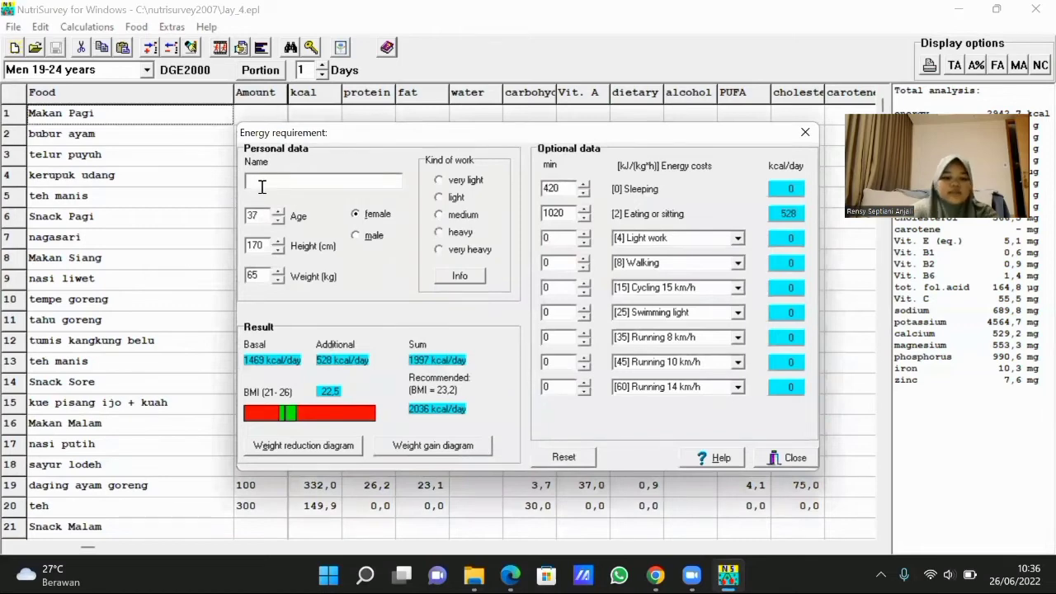
type("Jay")
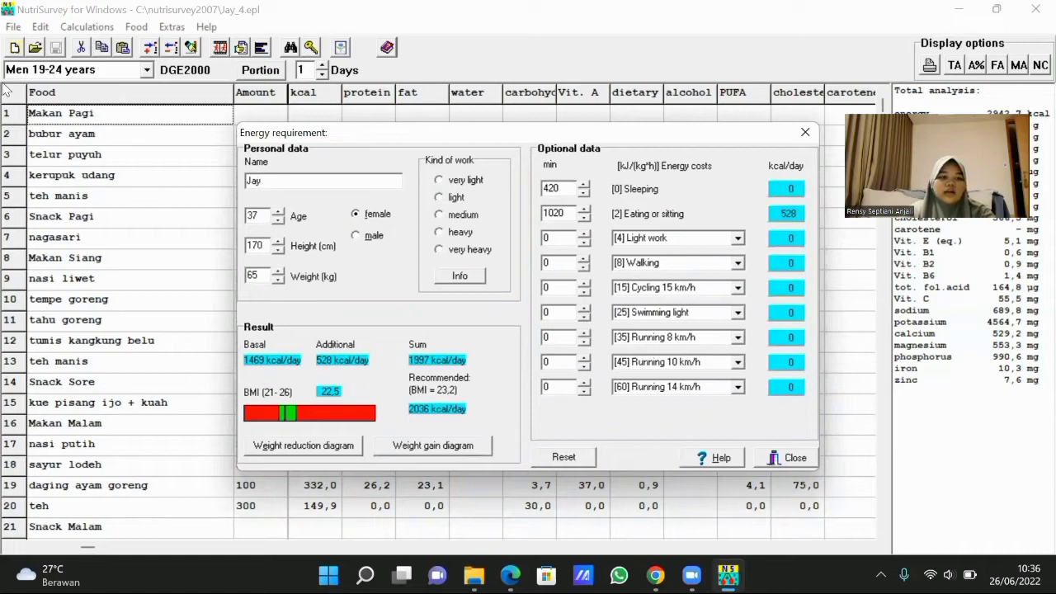
double_click(256, 215)
type("20")
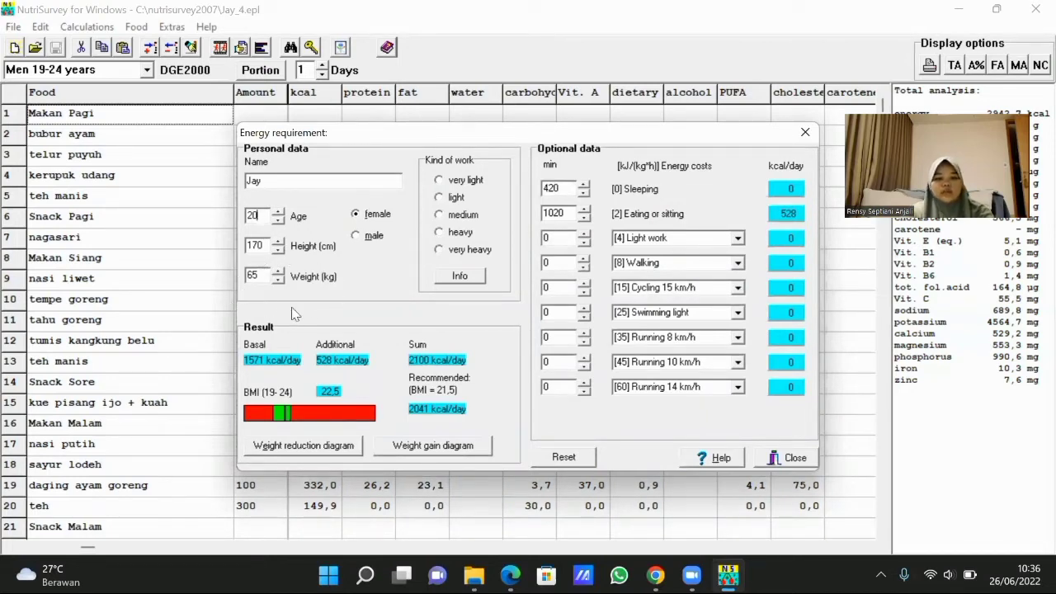
left_click(354, 236)
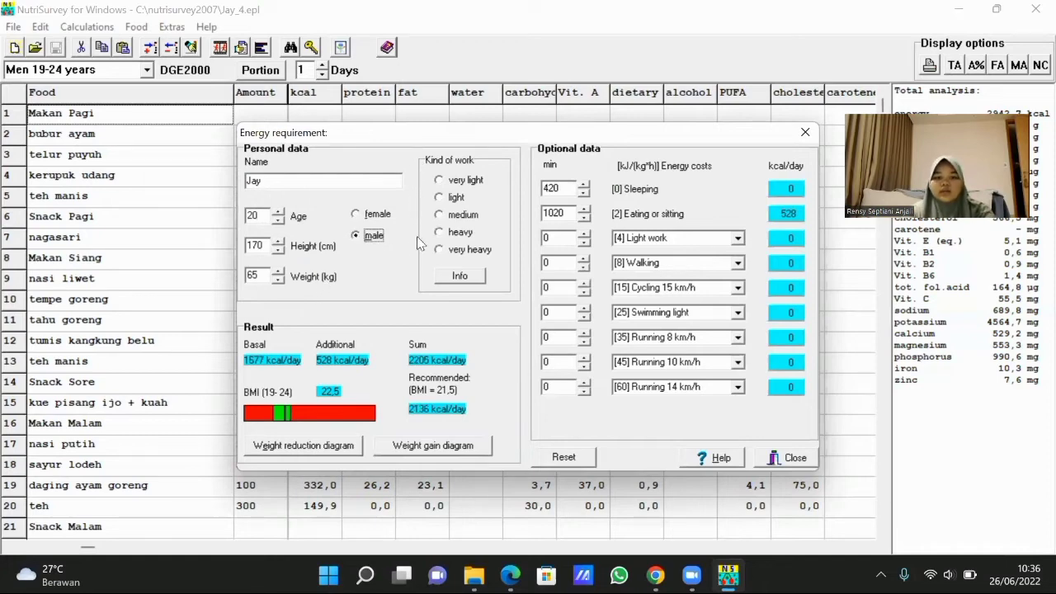
Step: Compare the energy requirement for very light, light and medium work, and set the kind of work to heavy
left_click(439, 233)
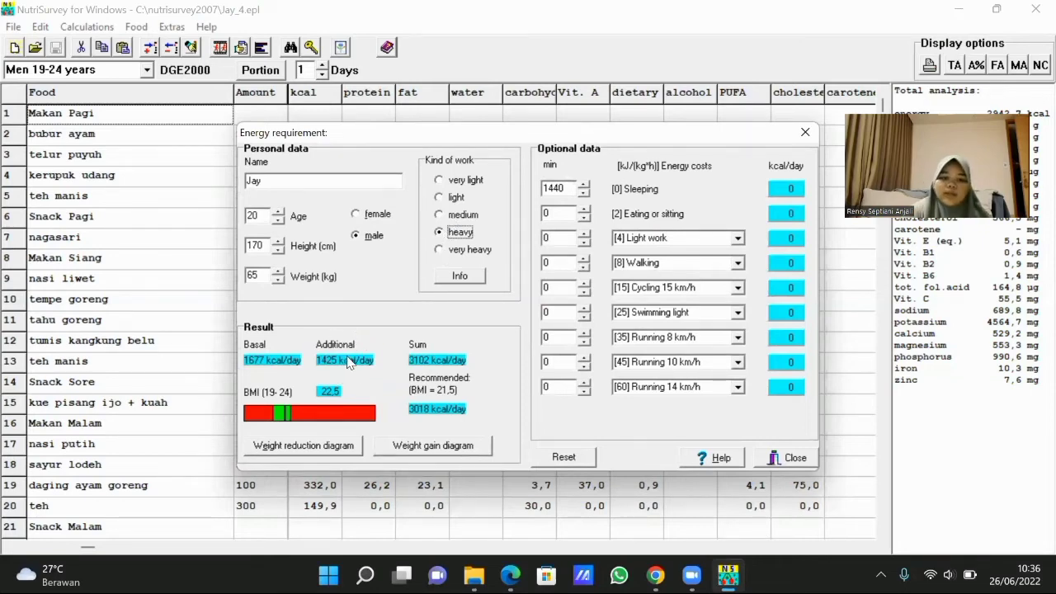
left_click(440, 180)
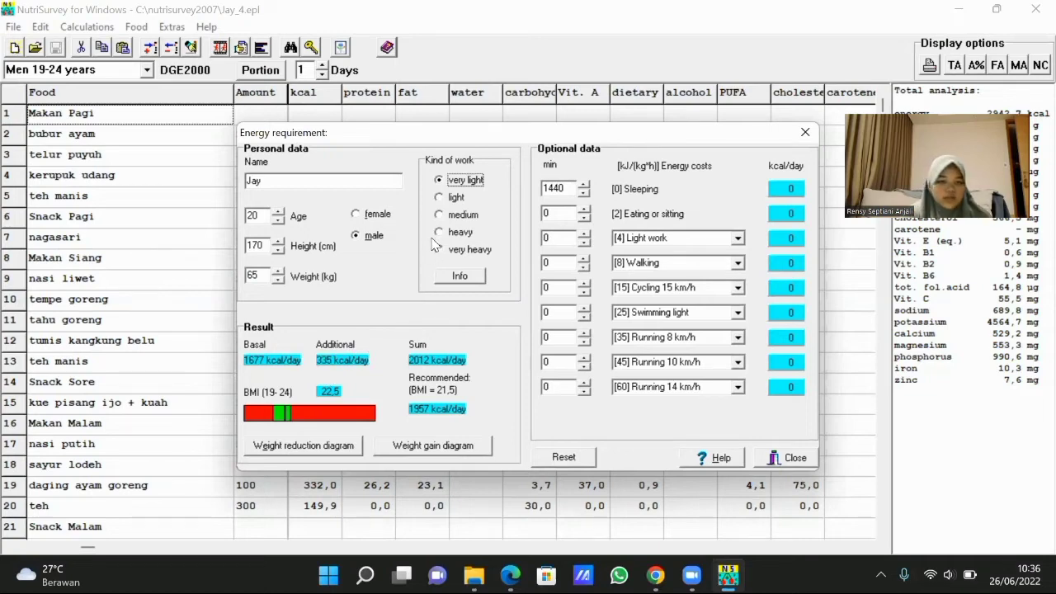
left_click(440, 197)
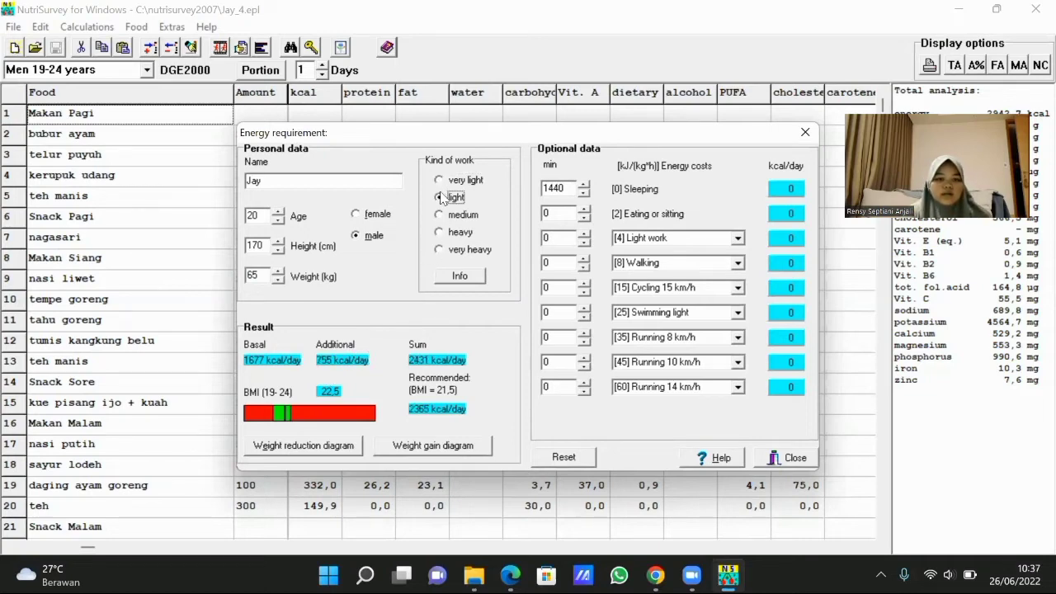
left_click(439, 216)
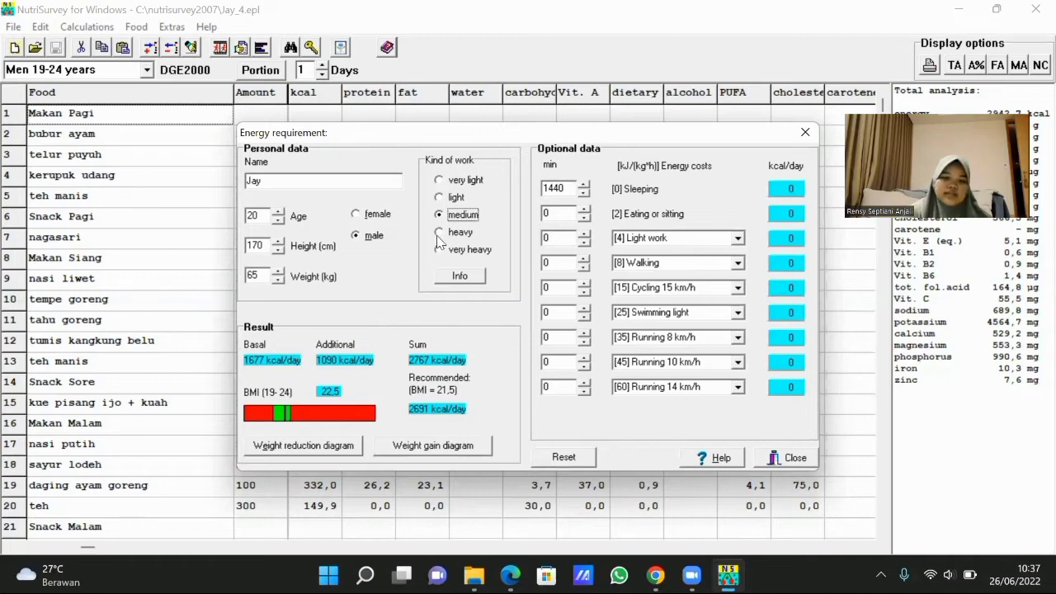
left_click(439, 232)
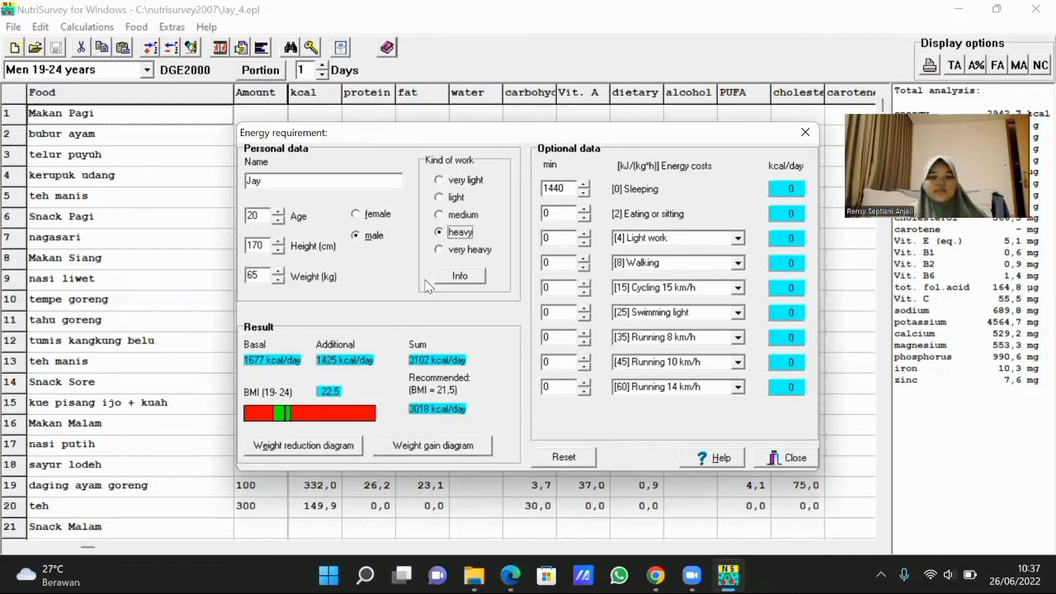
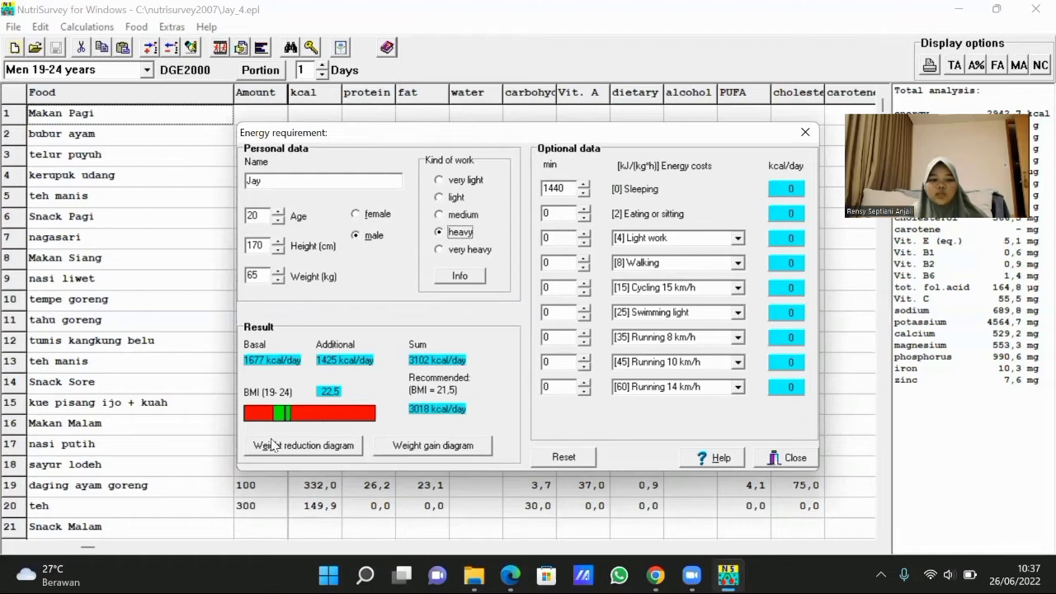
Step: View the weight reduction diagram with a desired weight of 63, return it to 62, and close the chart
left_click(340, 451)
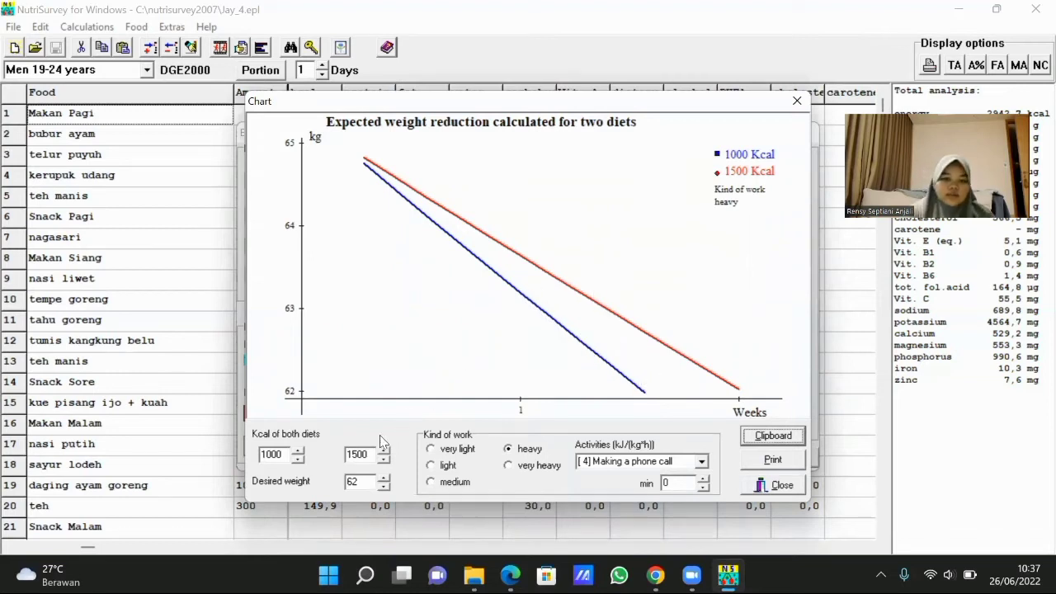
left_click(382, 477)
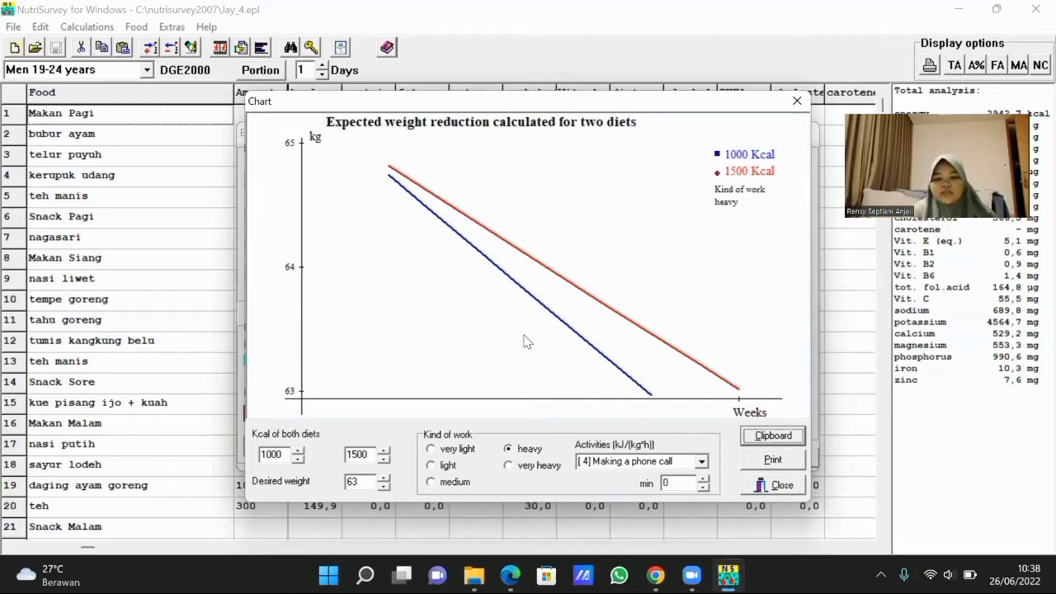
left_click(385, 486)
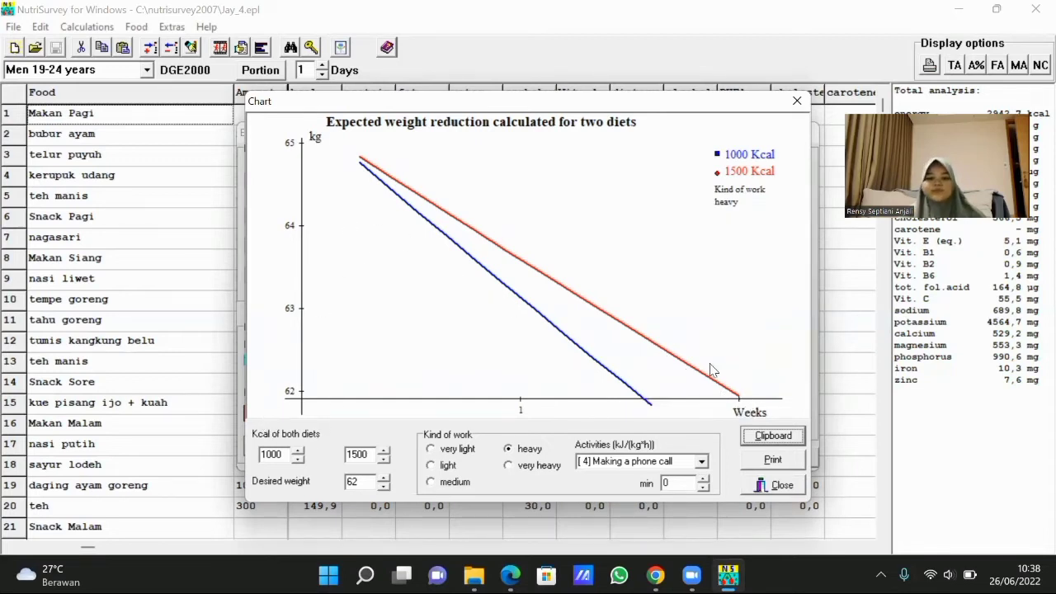
left_click(794, 103)
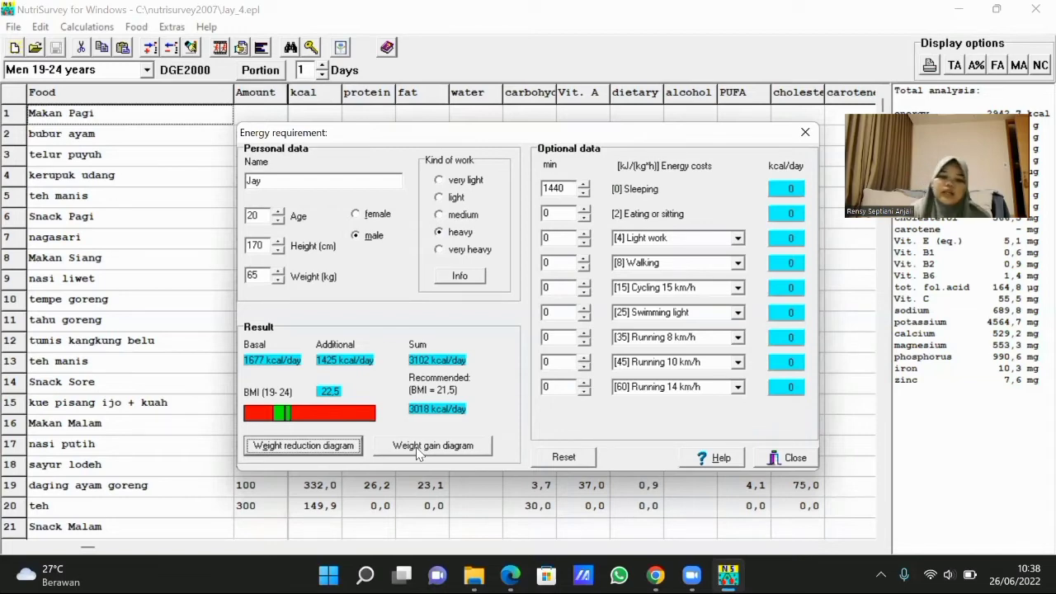
Step: View the weight gain diagram for the two diets, and close the chart and the energy requirement calculation
left_click(419, 454)
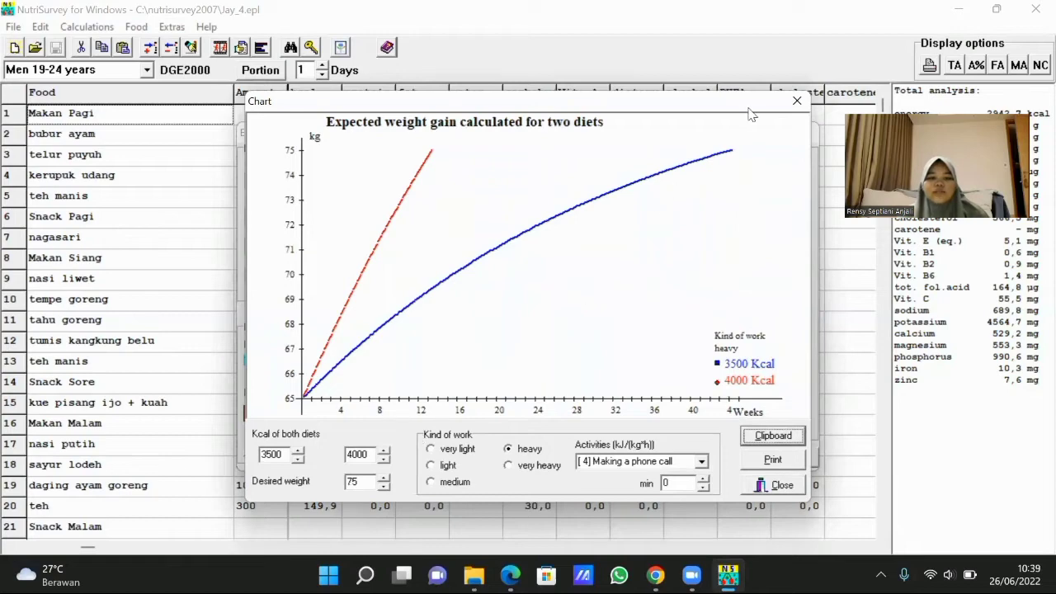
left_click(797, 101)
left_click(435, 446)
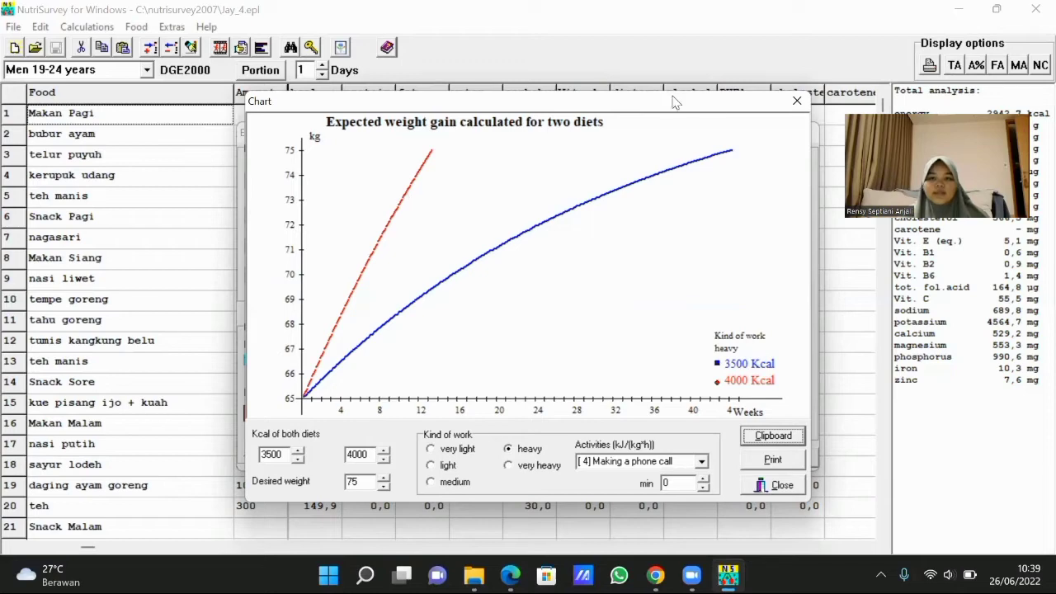
left_click(797, 101)
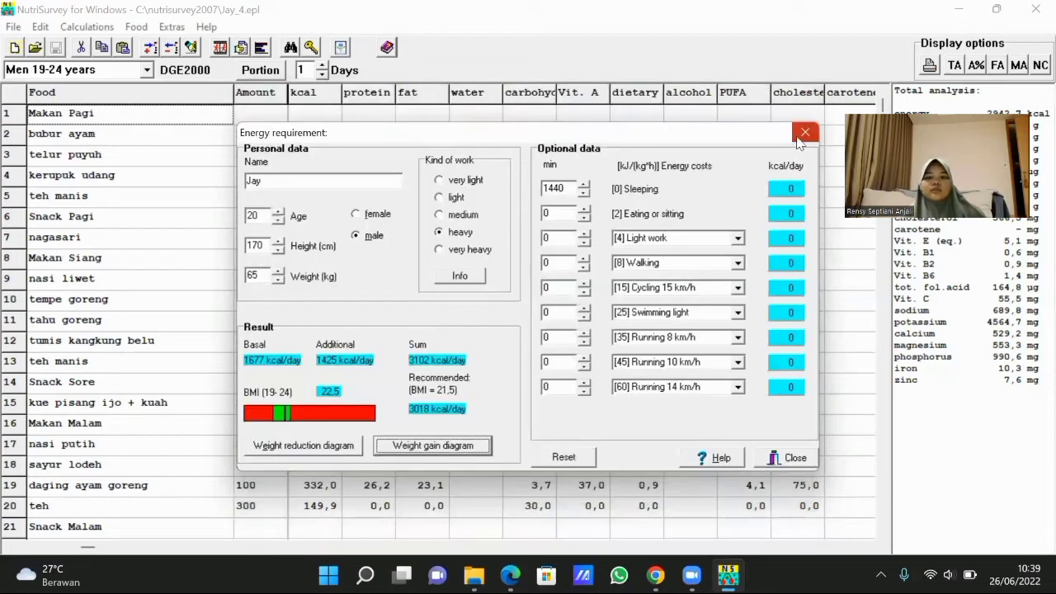
left_click(797, 137)
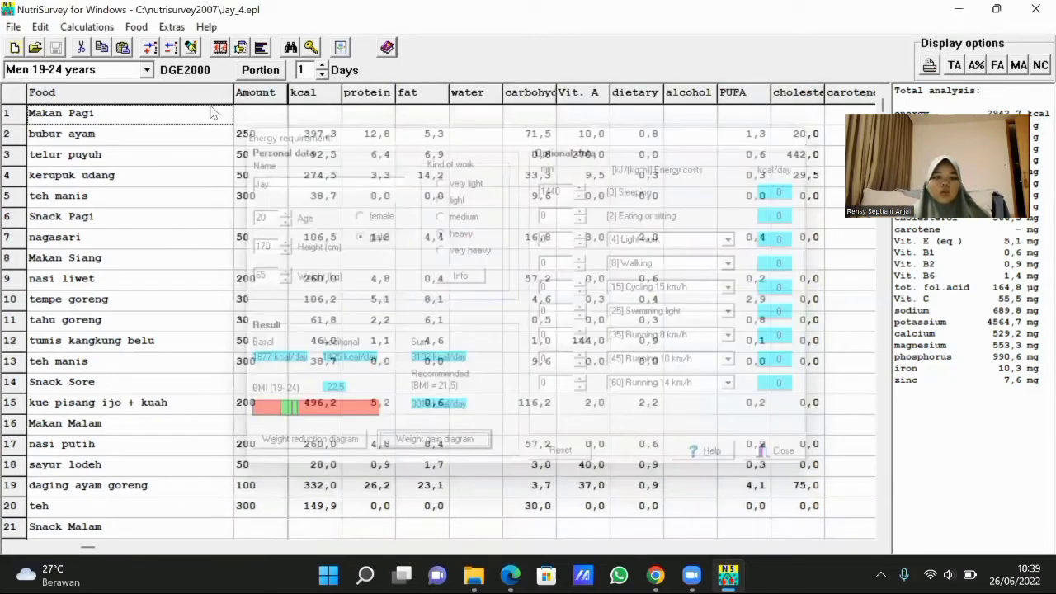
Step: Generate the printout of the current food record in Word and review the energy and carbohydrate analysis of each meal
left_click(87, 26)
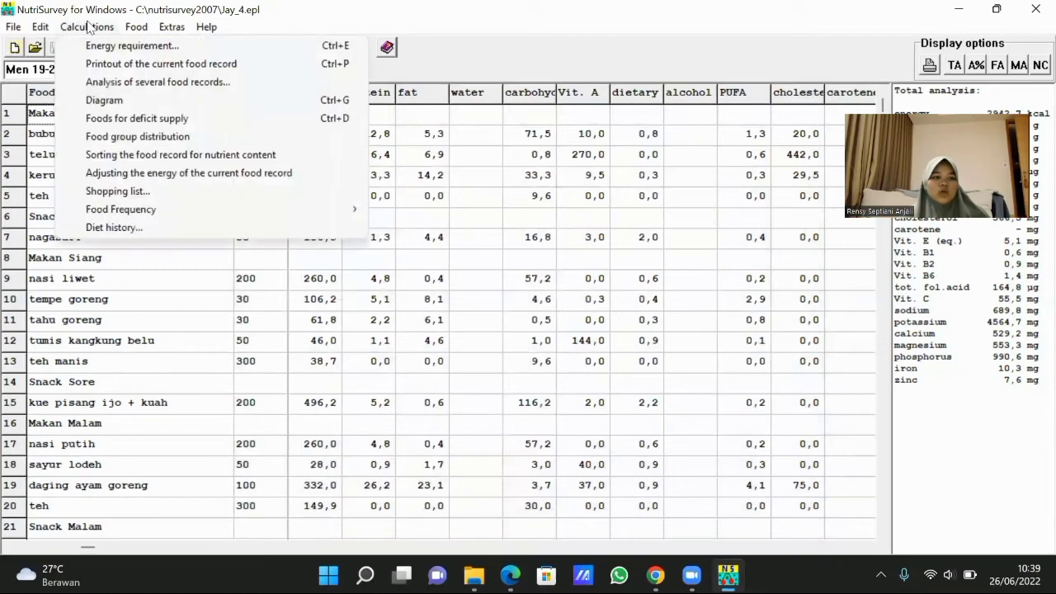
left_click(123, 65)
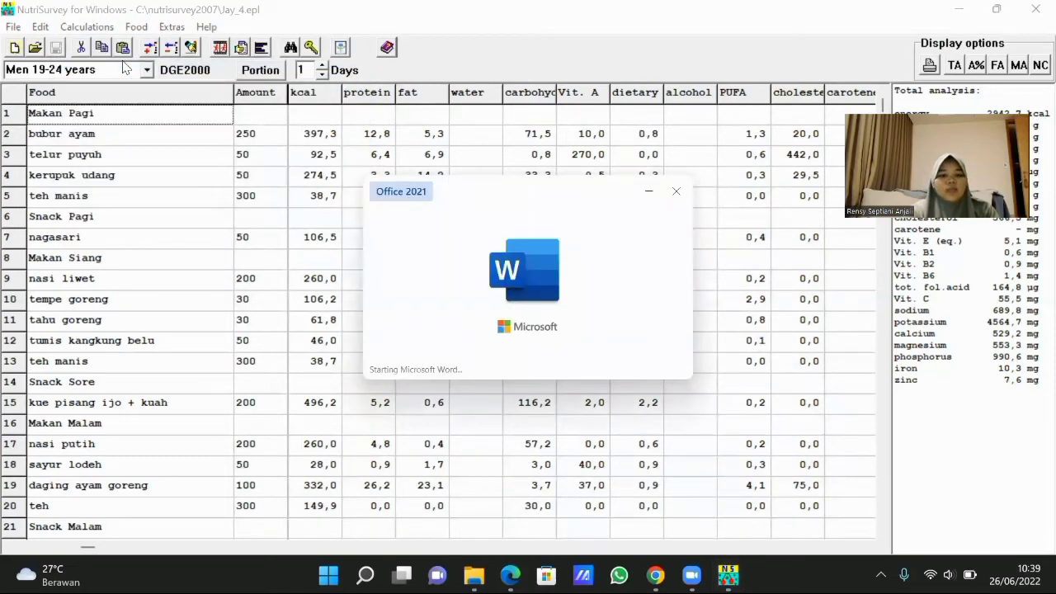
scroll(307, 247, "down", 3)
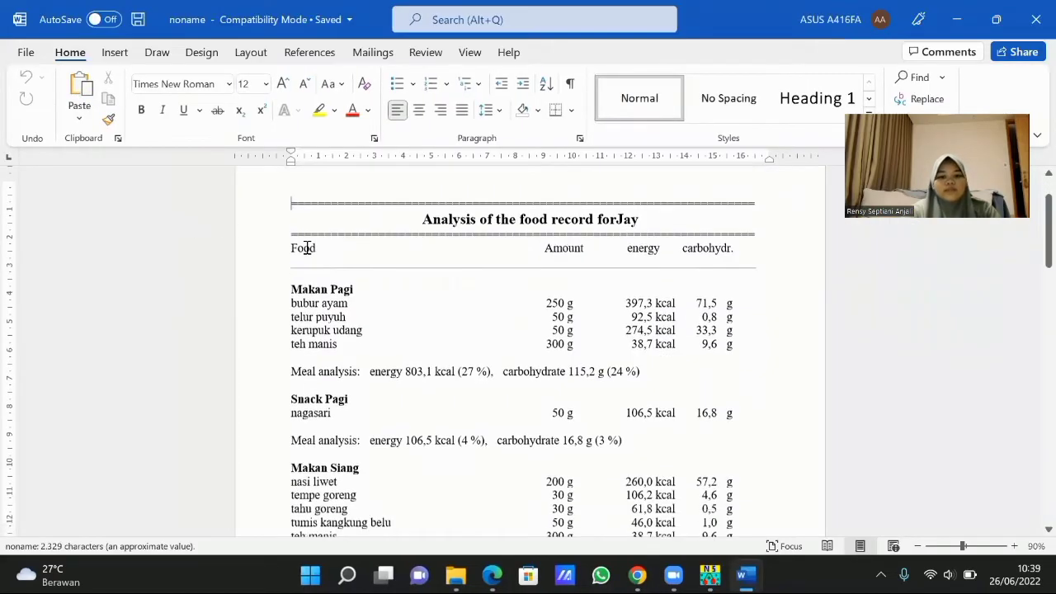
scroll(305, 240, "up", 2)
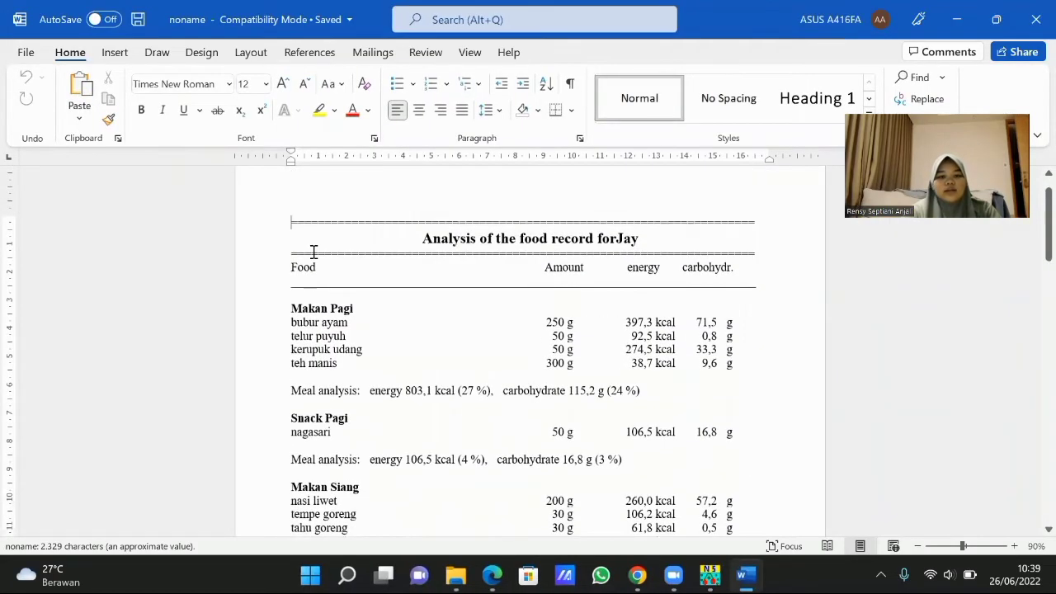
scroll(314, 252, "down", 1)
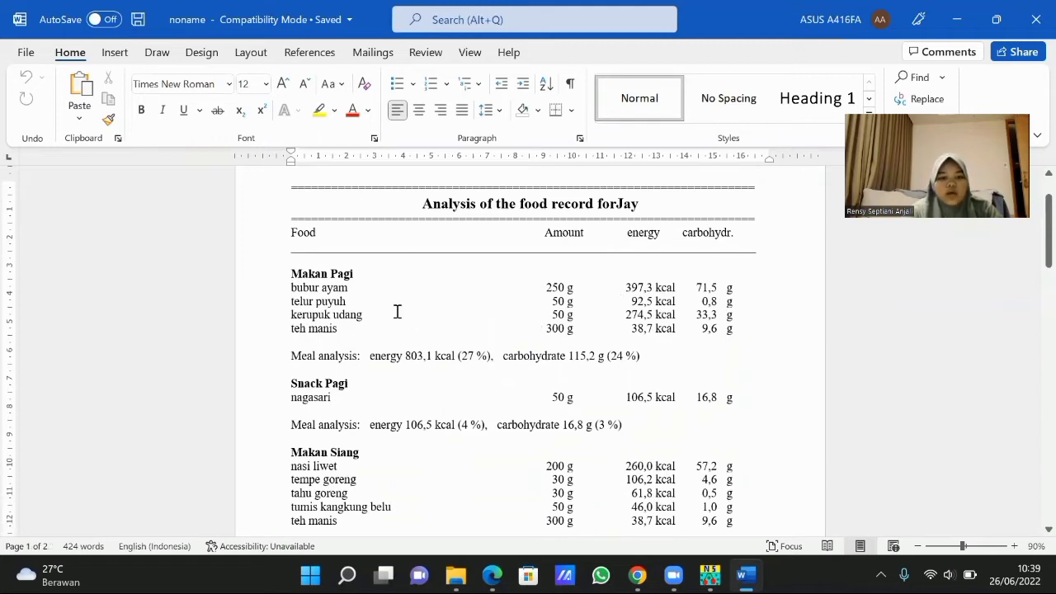
scroll(396, 312, "down", 4)
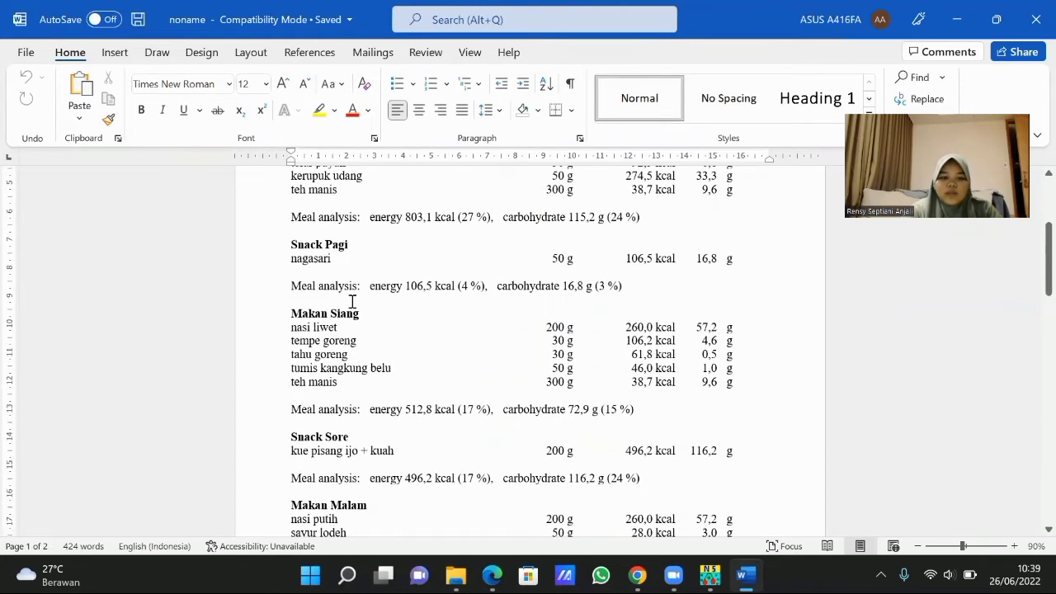
scroll(344, 284, "down", 6)
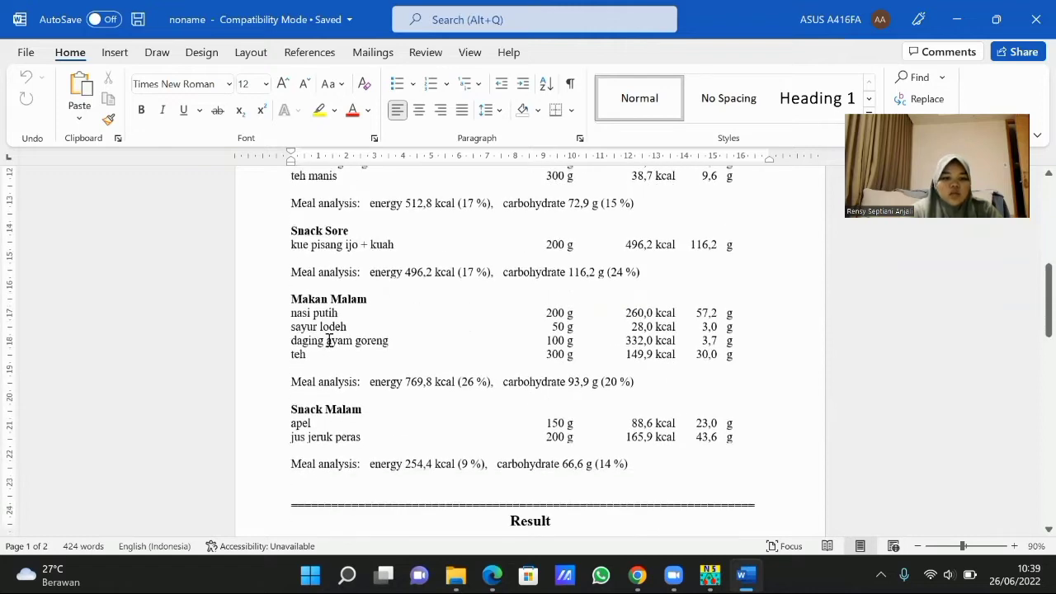
scroll(288, 330, "down", 3)
scroll(391, 360, "up", 5)
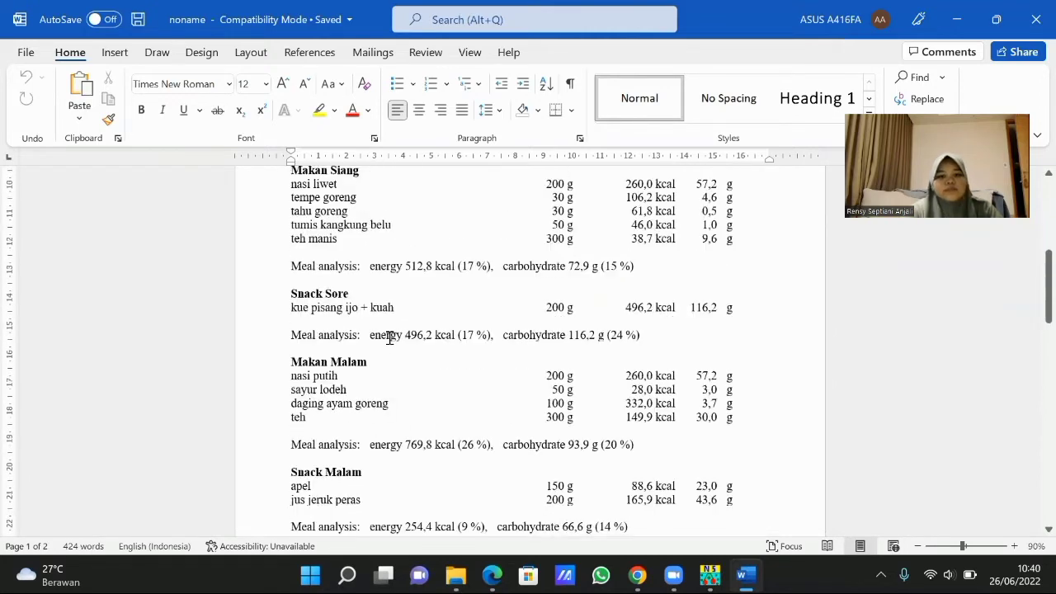
scroll(389, 338, "up", 7)
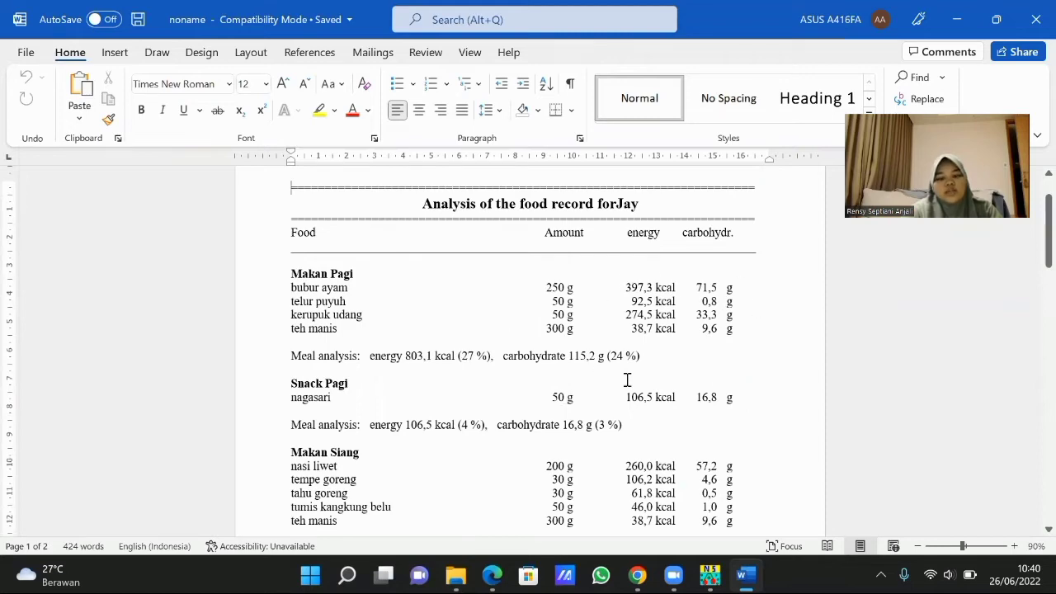
scroll(580, 363, "down", 12)
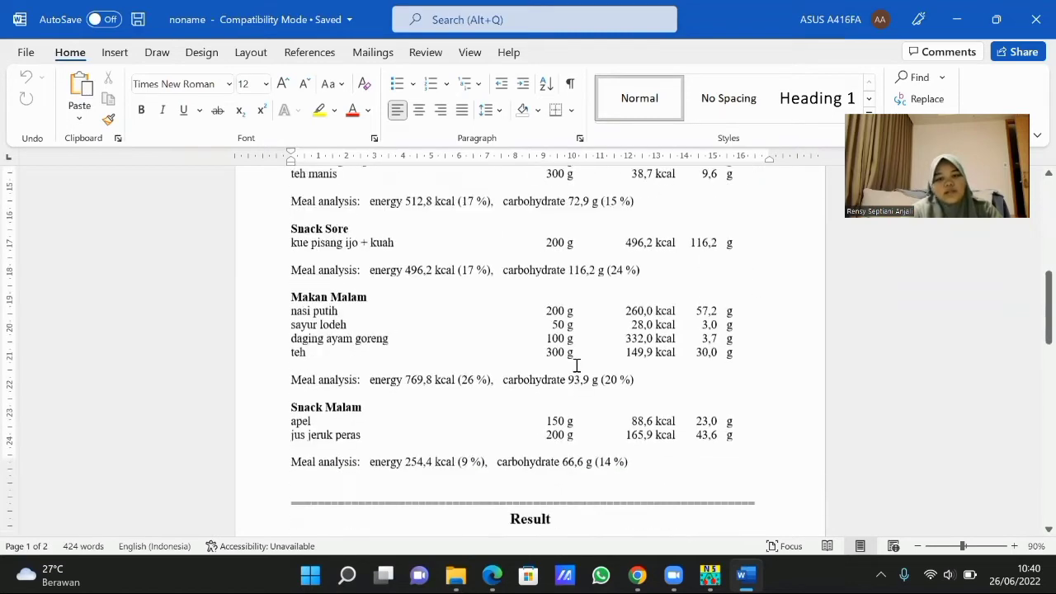
Step: Examine the result table's analysed values, recommended daily values and percentage fulfillment for each nutrient
scroll(577, 365, "down", 9)
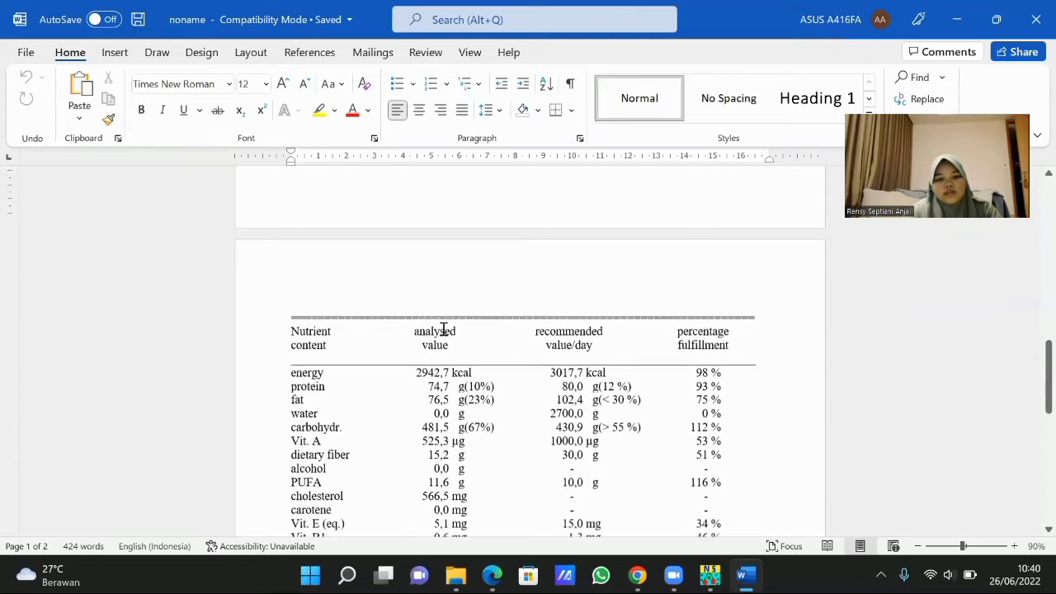
scroll(379, 300, "down", 2)
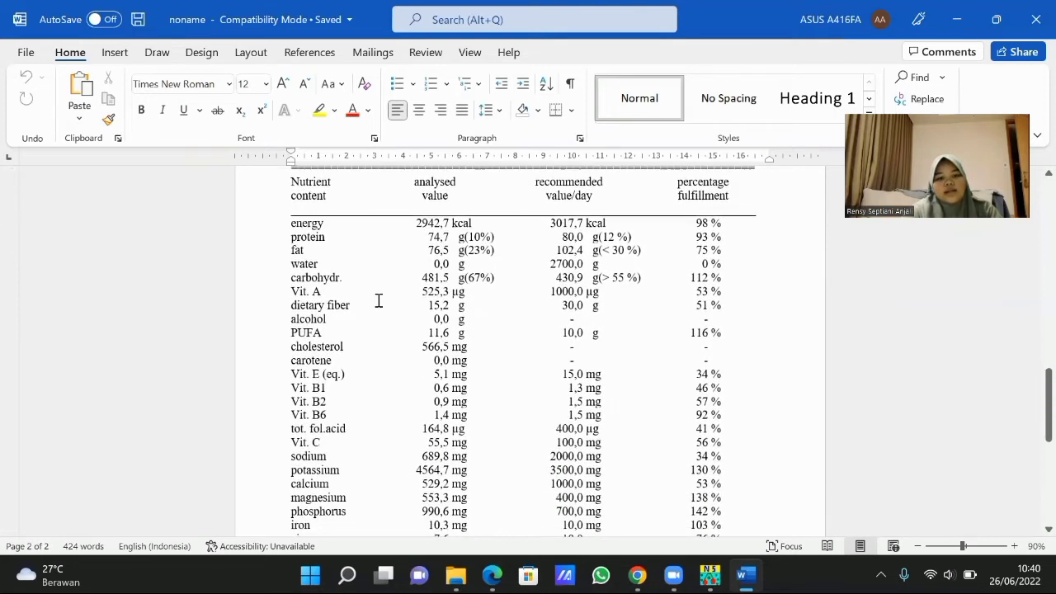
scroll(378, 300, "up", 1)
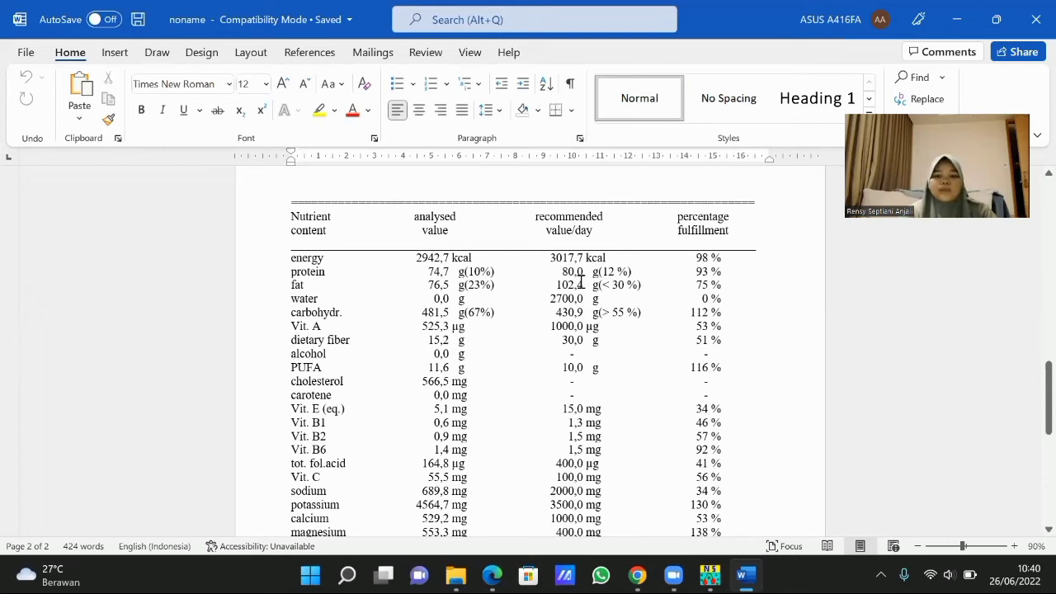
scroll(581, 281, "down", 2)
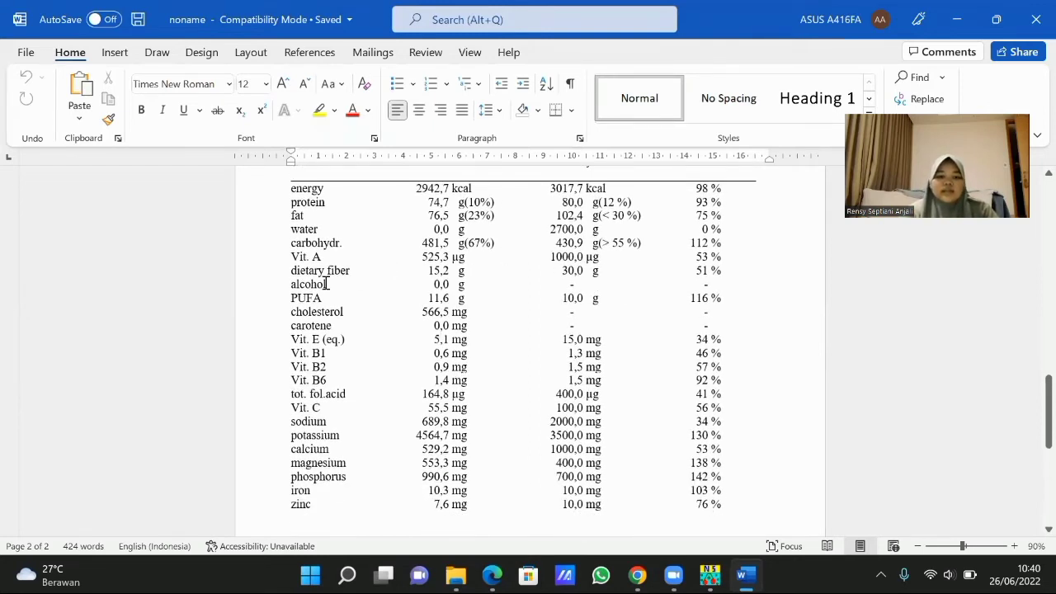
scroll(384, 279, "up", 1)
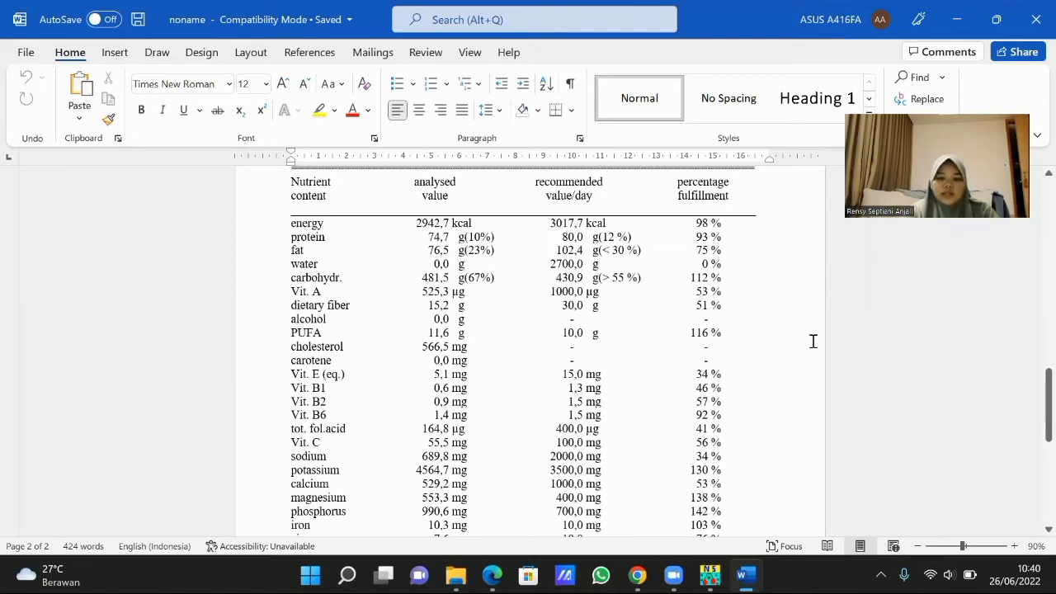
Step: Review the remaining rows of the result table down to zinc and close the printout document
scroll(710, 330, "down", 2)
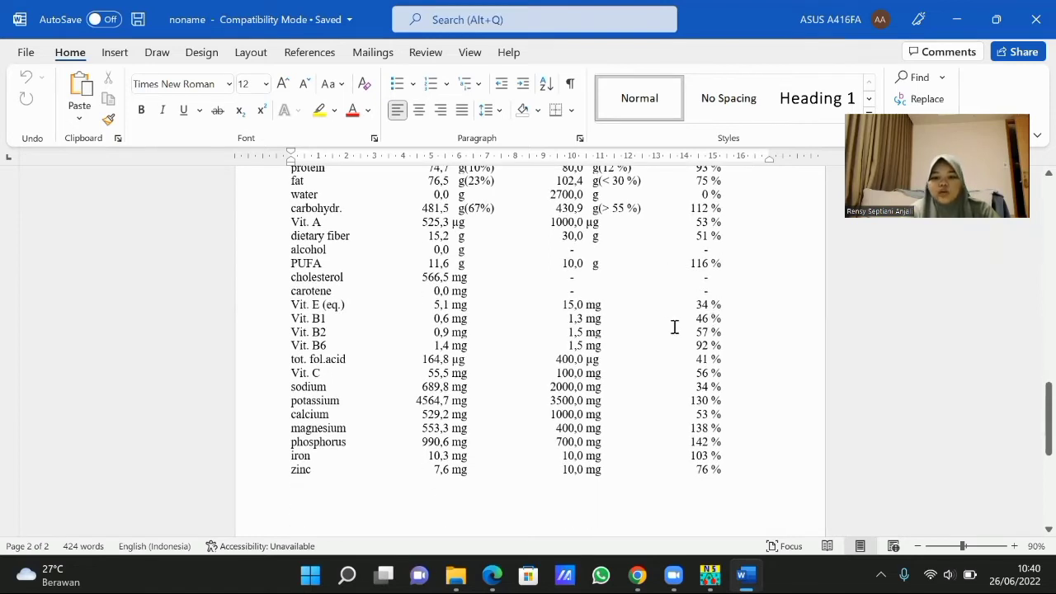
scroll(693, 298, "down", 2)
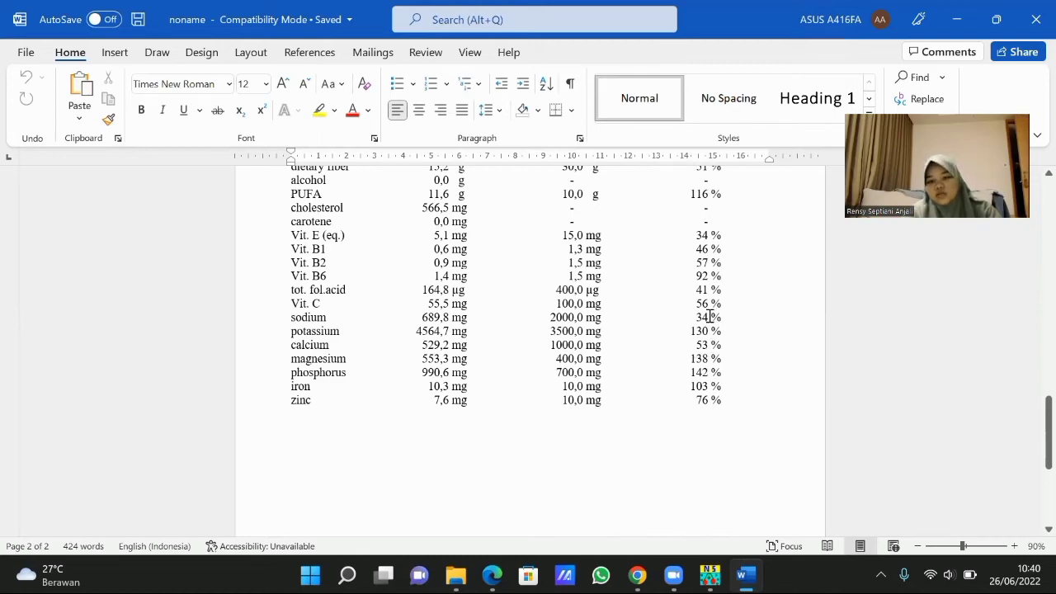
scroll(709, 316, "up", 17)
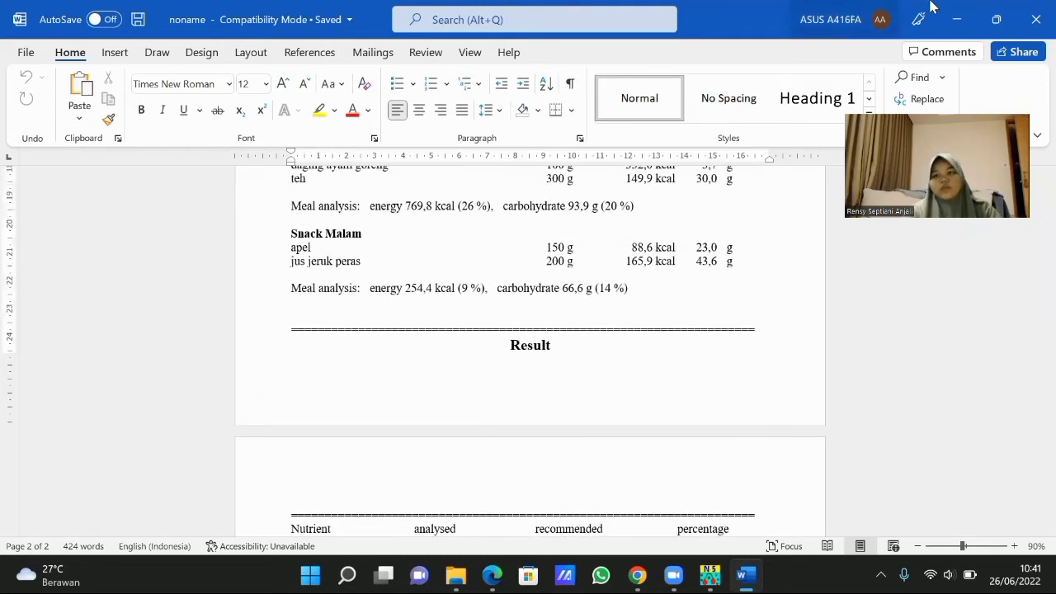
left_click(1031, 5)
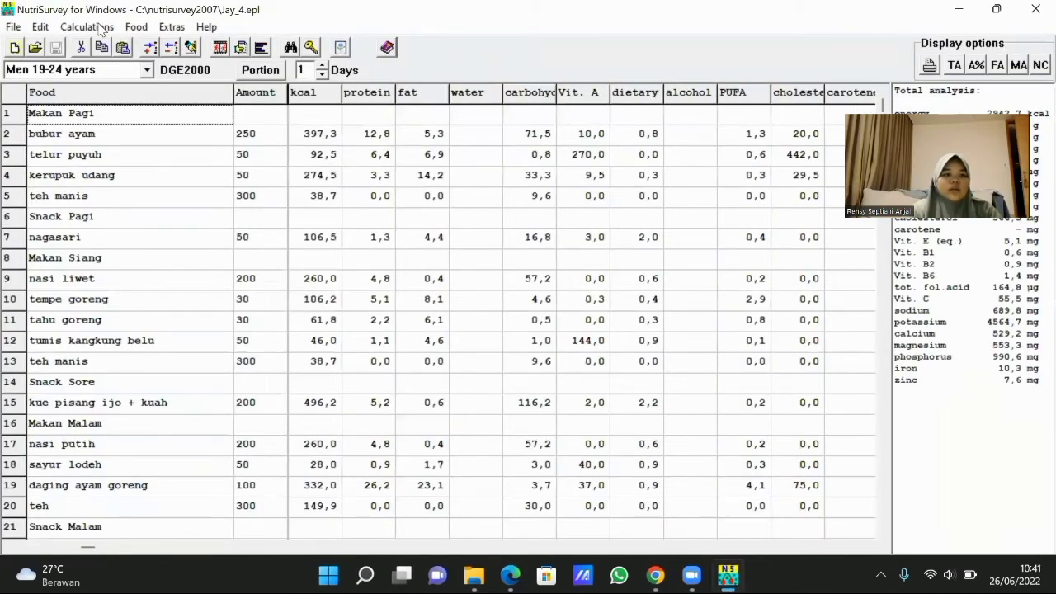
Step: Display the diagram of recommended nutrient intake fulfillment, copy it to the clipboard and close the chart
left_click(87, 27)
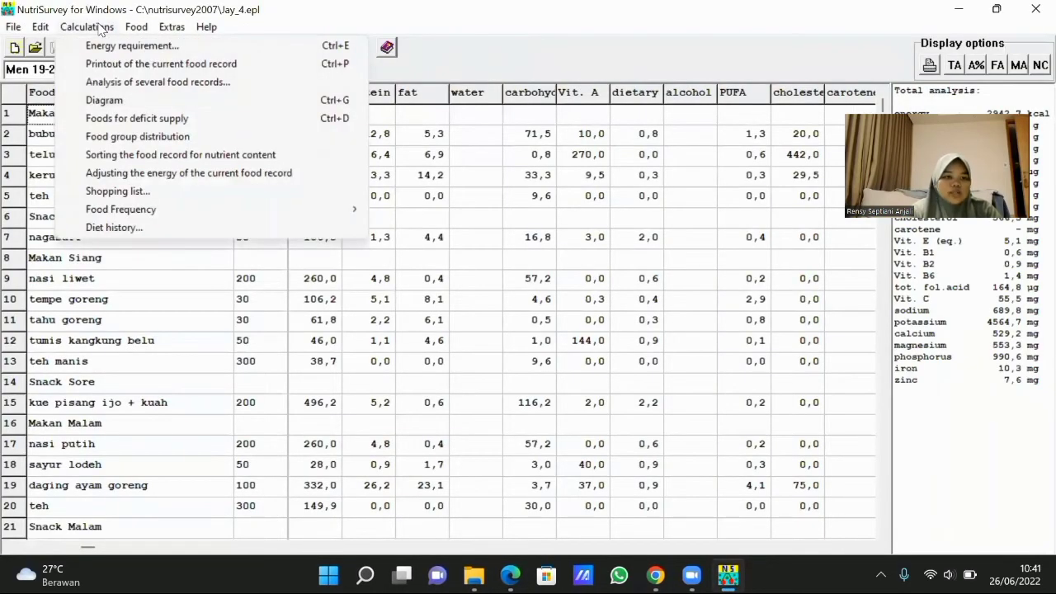
left_click(104, 100)
left_click(207, 202)
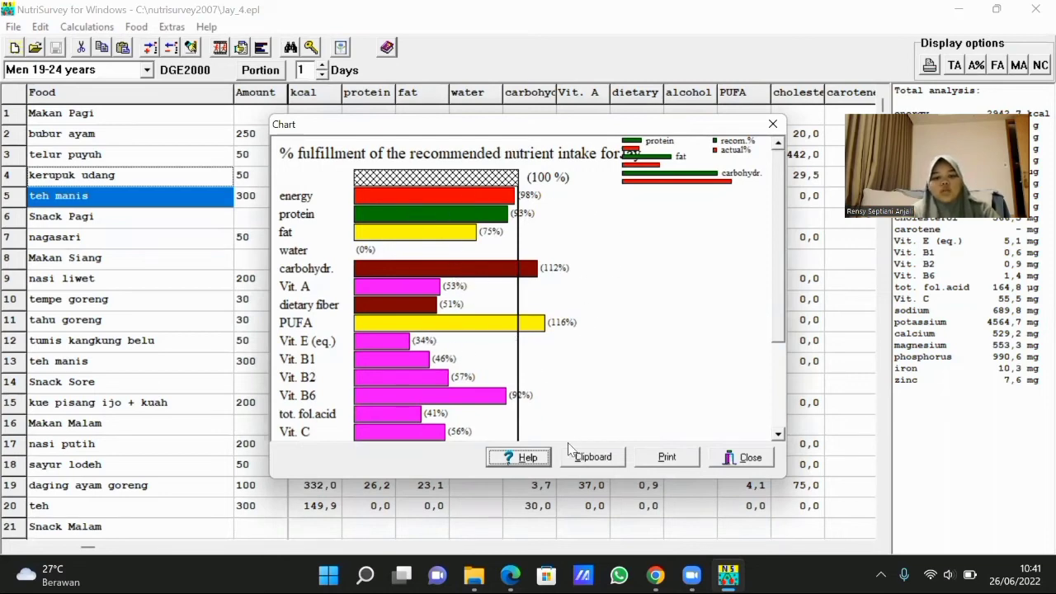
left_click(589, 458)
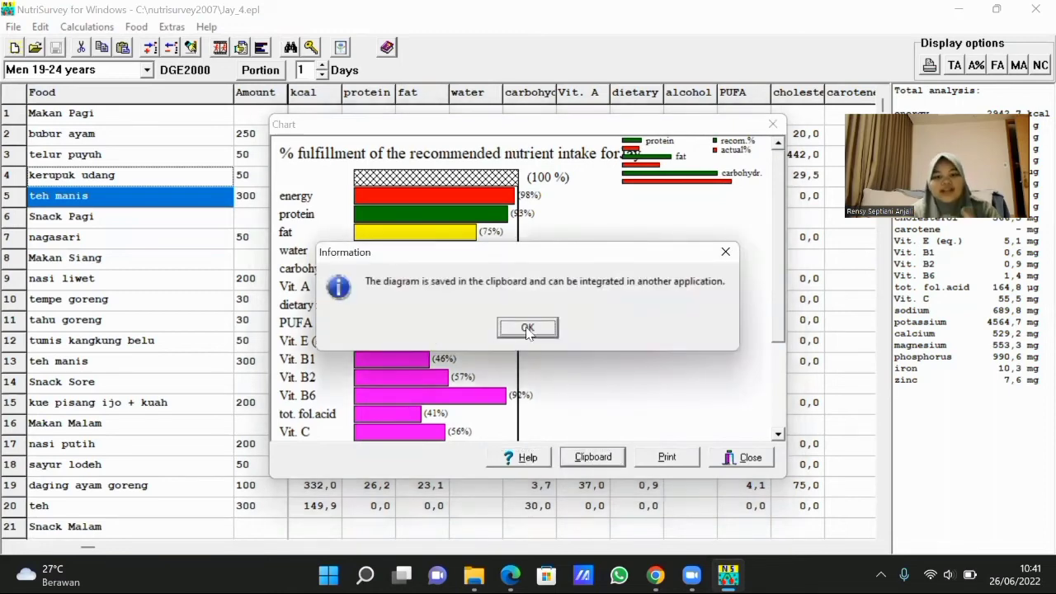
left_click(527, 328)
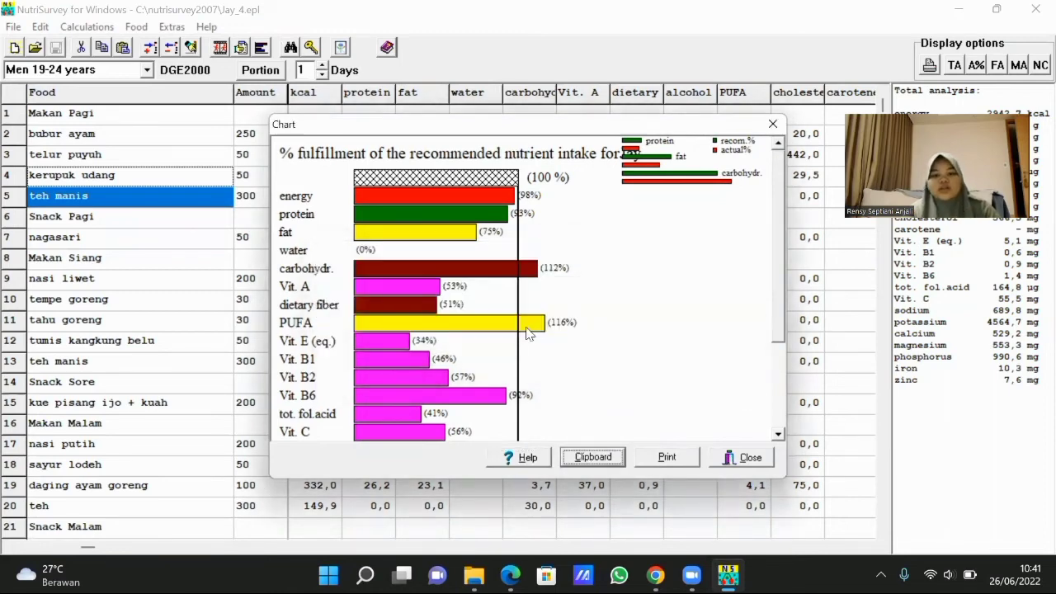
left_click(772, 124)
Step: Generate the current food record's printout in Word and paste the nutrient diagram below the result table
left_click(92, 28)
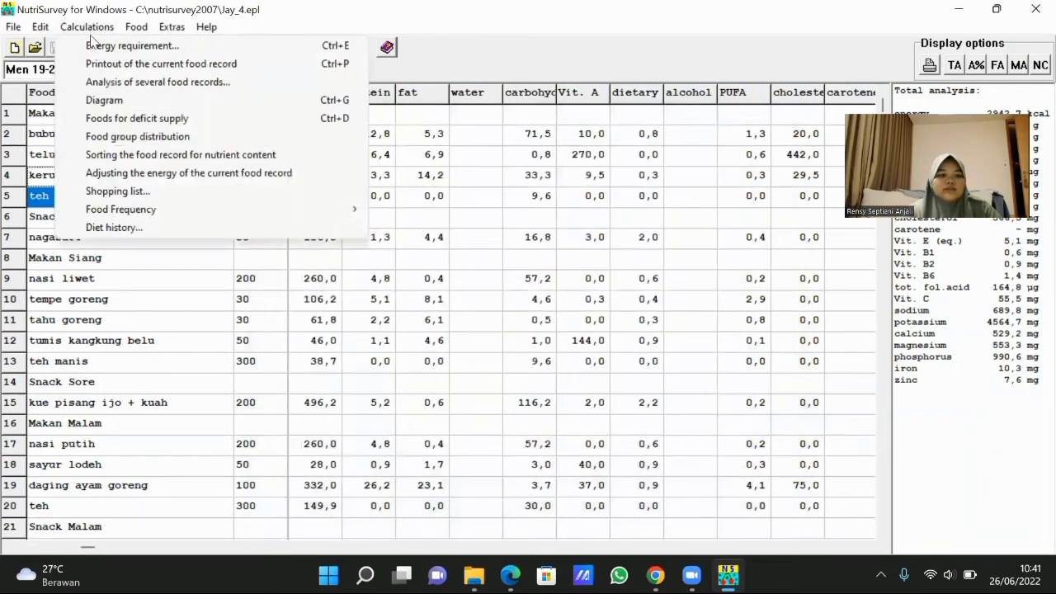
left_click(98, 65)
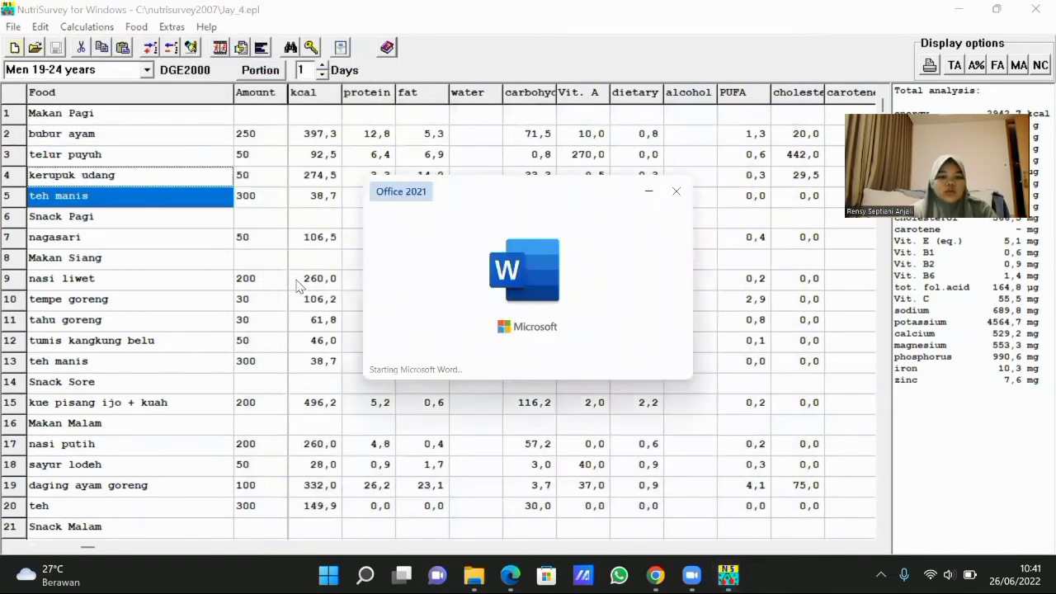
scroll(297, 282, "down", 10)
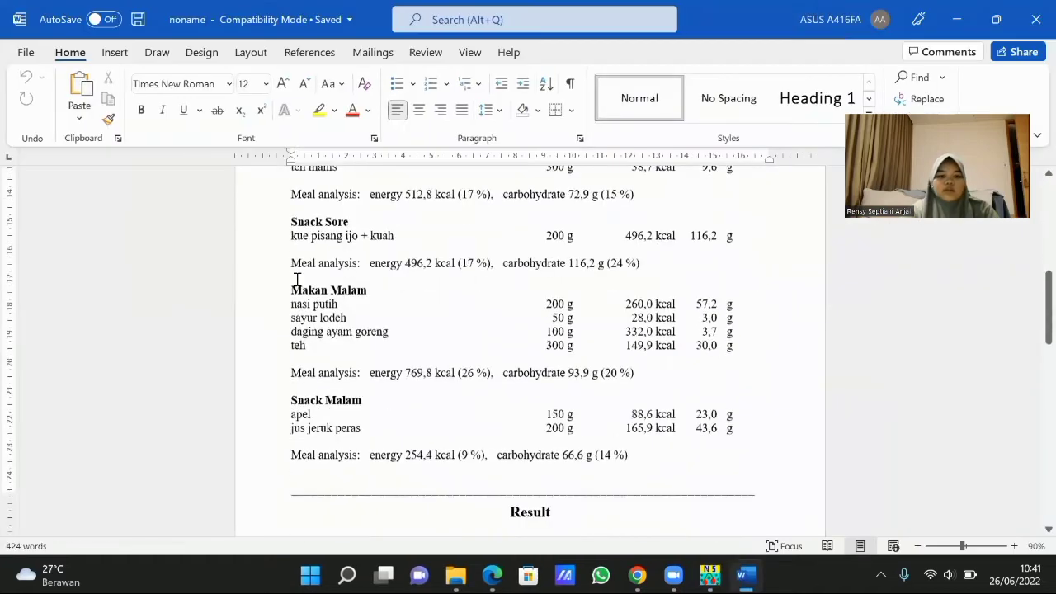
scroll(297, 279, "down", 10)
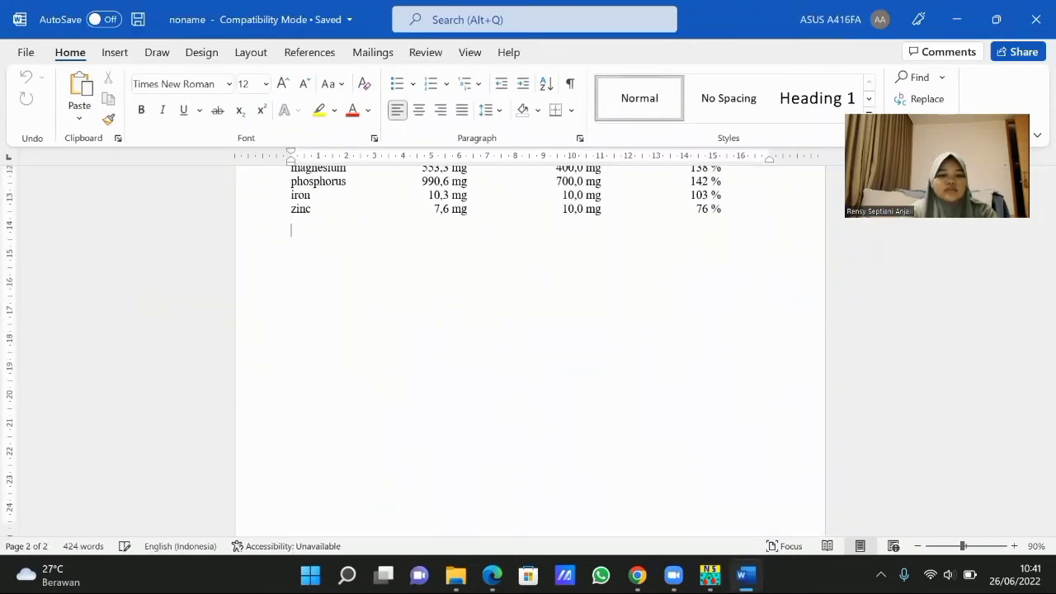
key("Return")
key("ctrl+v")
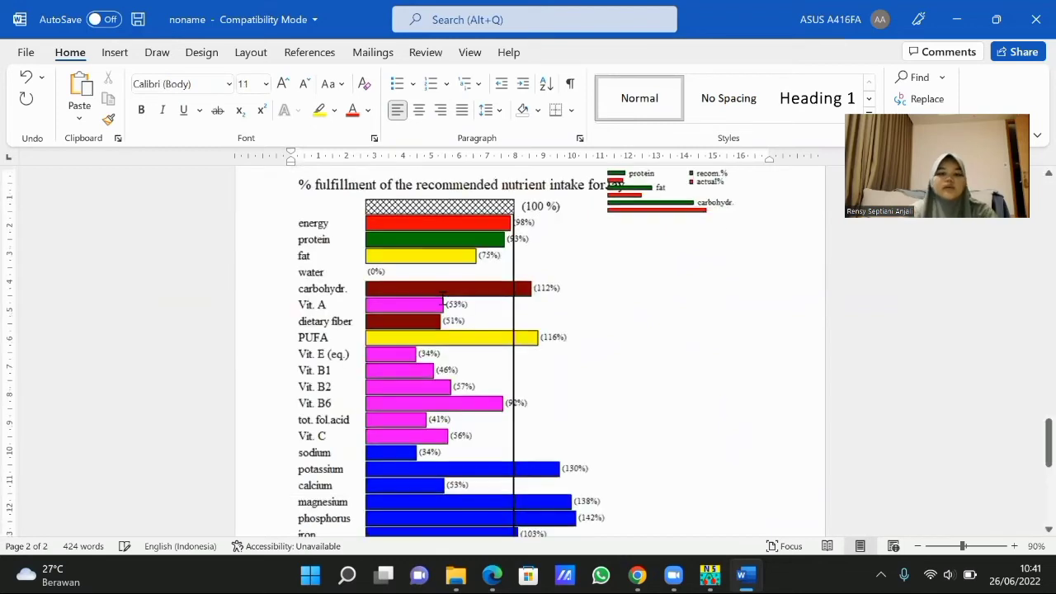
Step: Review the pasted nutrient fulfillment diagram and close the Word document without saving
scroll(422, 305, "down", 3)
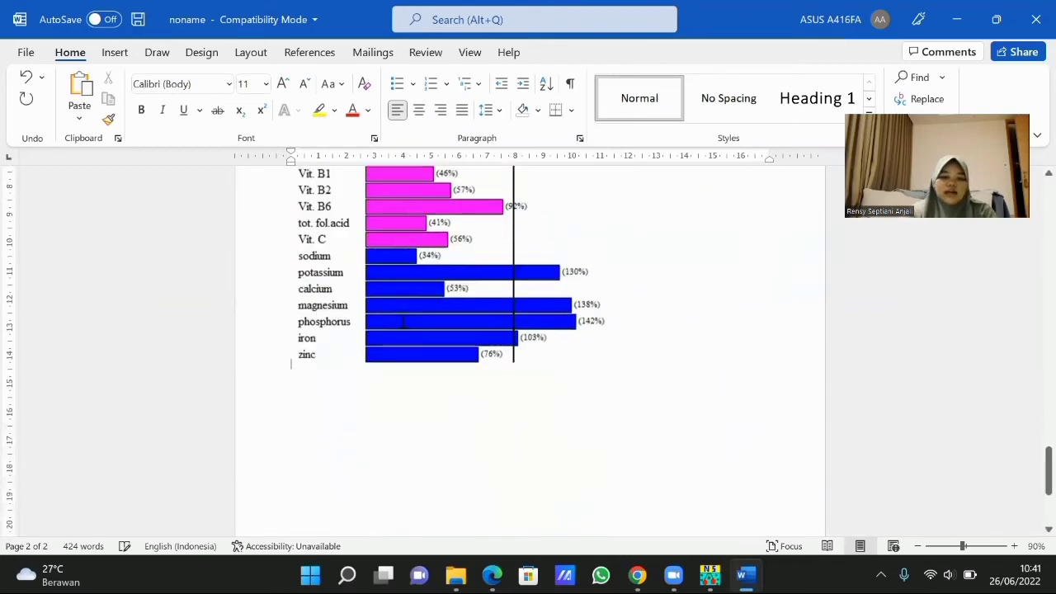
scroll(404, 320, "up", 4)
scroll(403, 321, "down", 5)
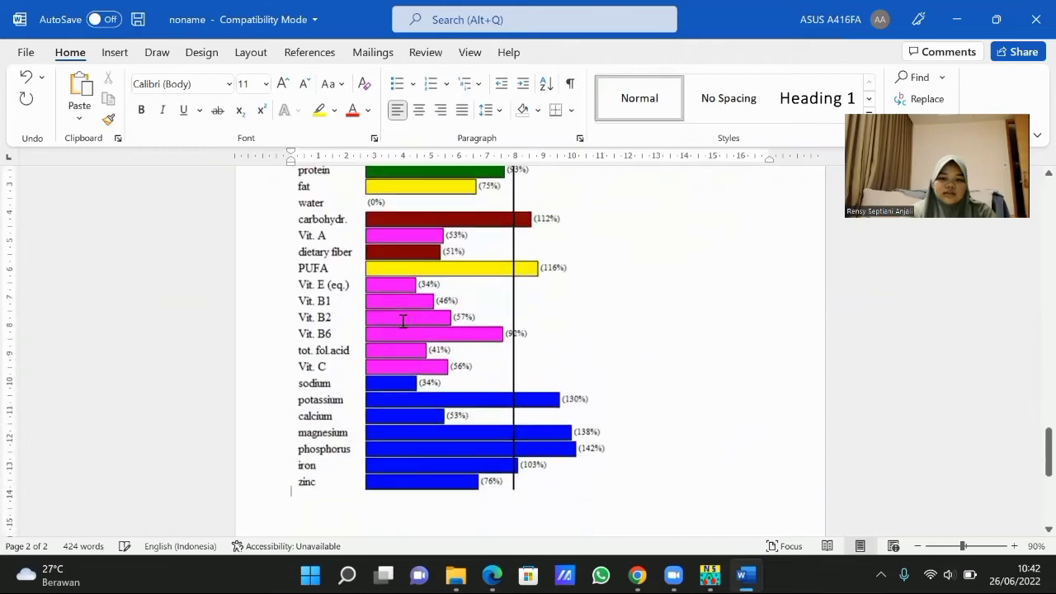
scroll(403, 321, "up", 5)
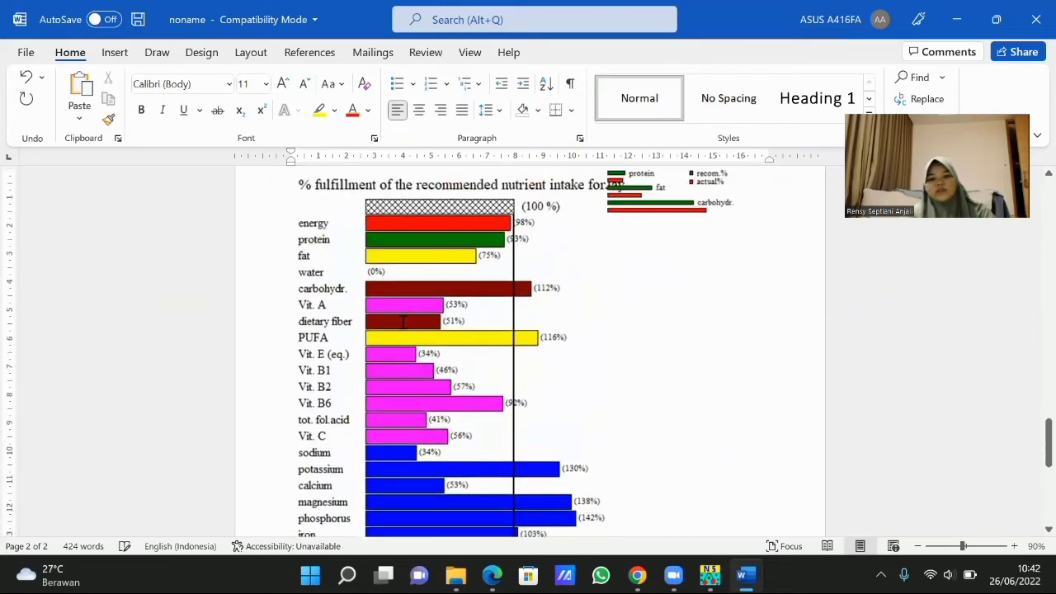
scroll(403, 321, "up", 5)
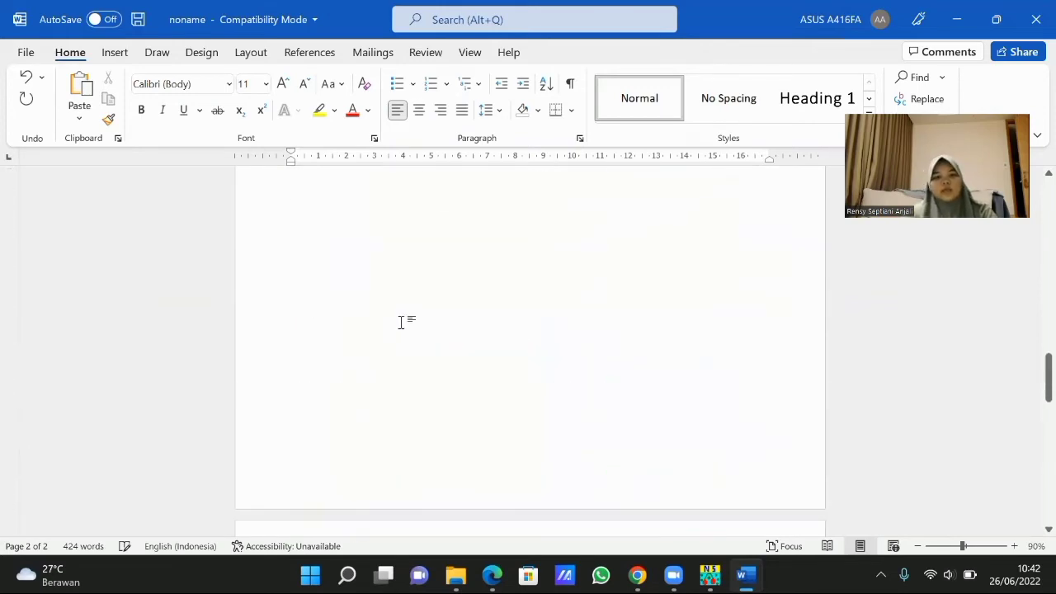
scroll(401, 321, "down", 2)
left_click(1033, 8)
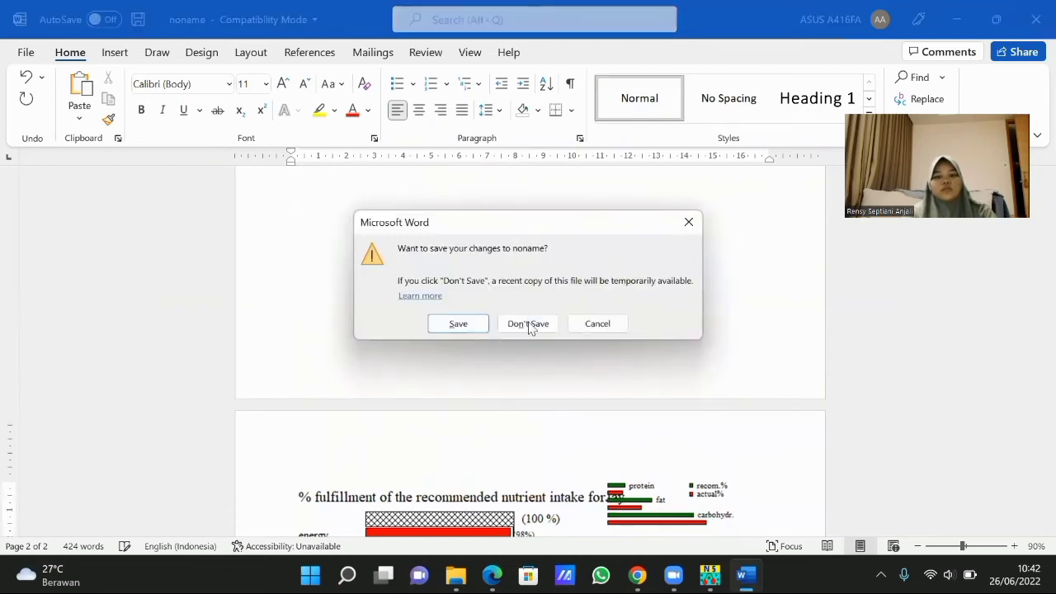
left_click(528, 325)
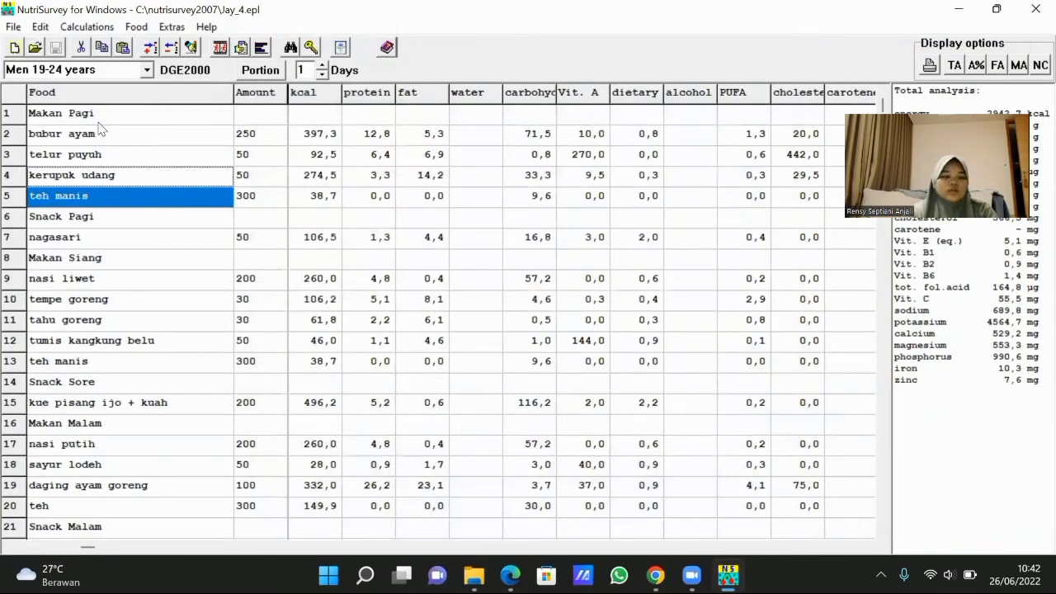
Step: Generate a text analysis of several food records from Jay_1.epl, Jay_2.epl and Jay_3.epl
left_click(98, 121)
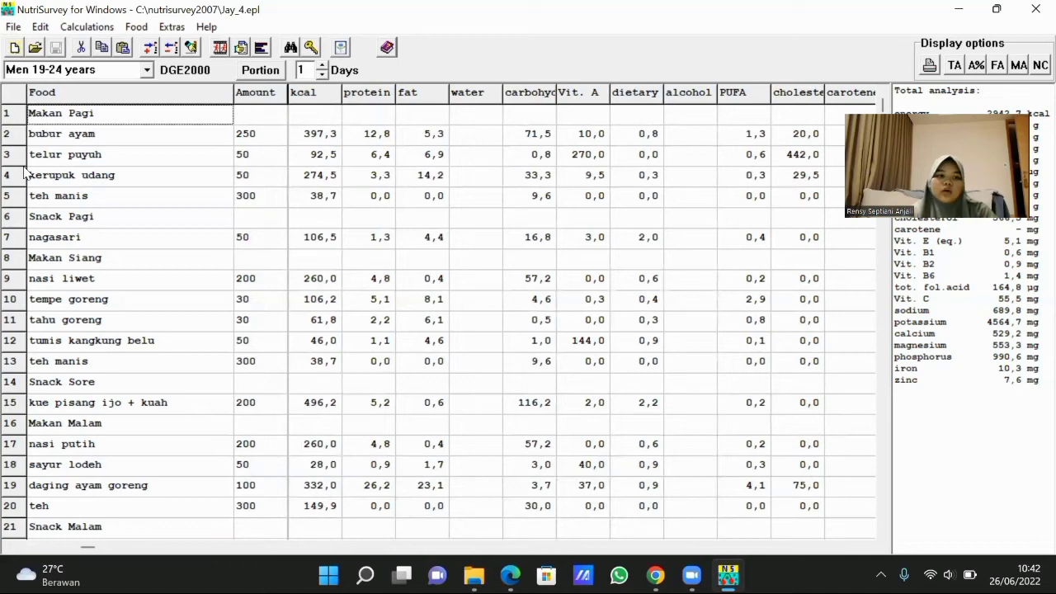
left_click(96, 25)
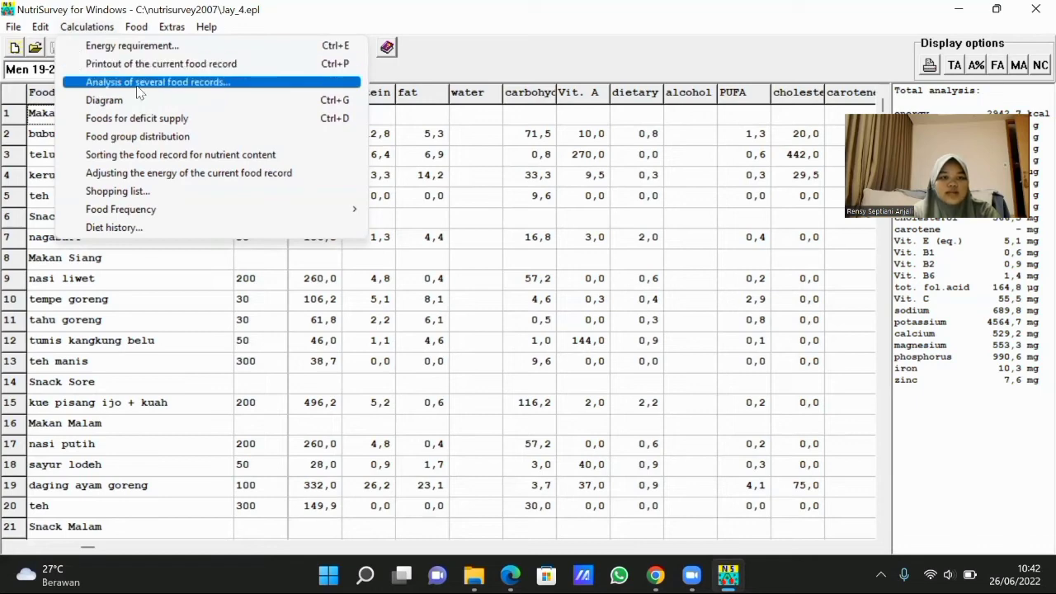
left_click(229, 83)
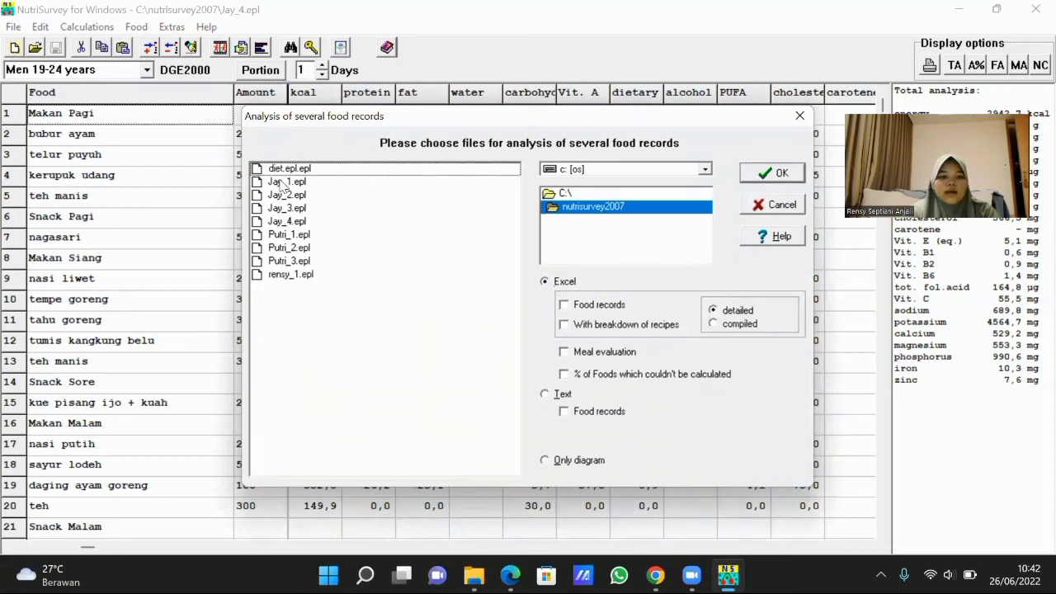
left_click_drag(281, 183, 288, 209)
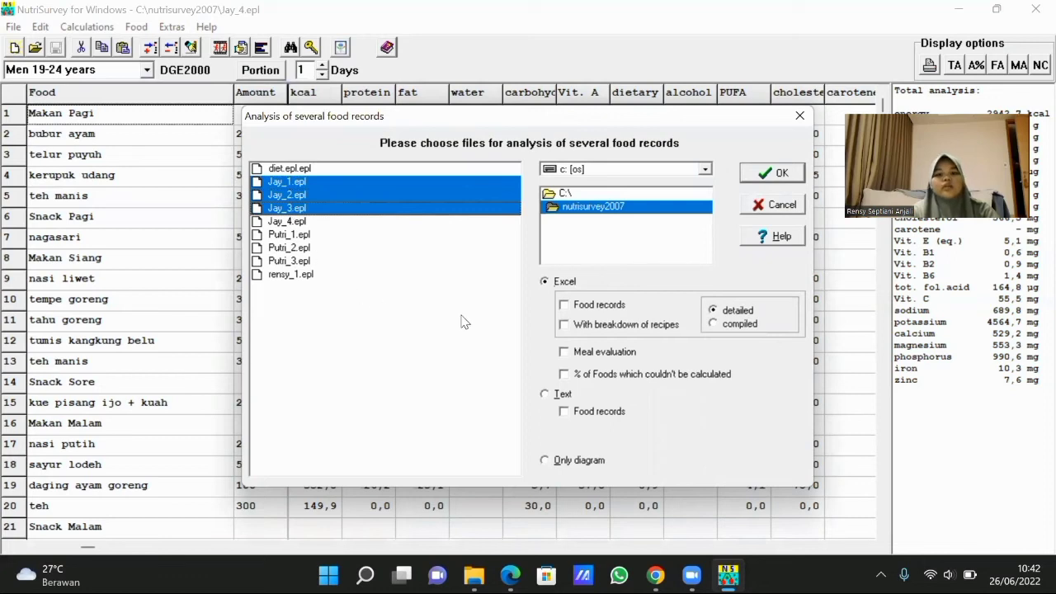
left_click(546, 394)
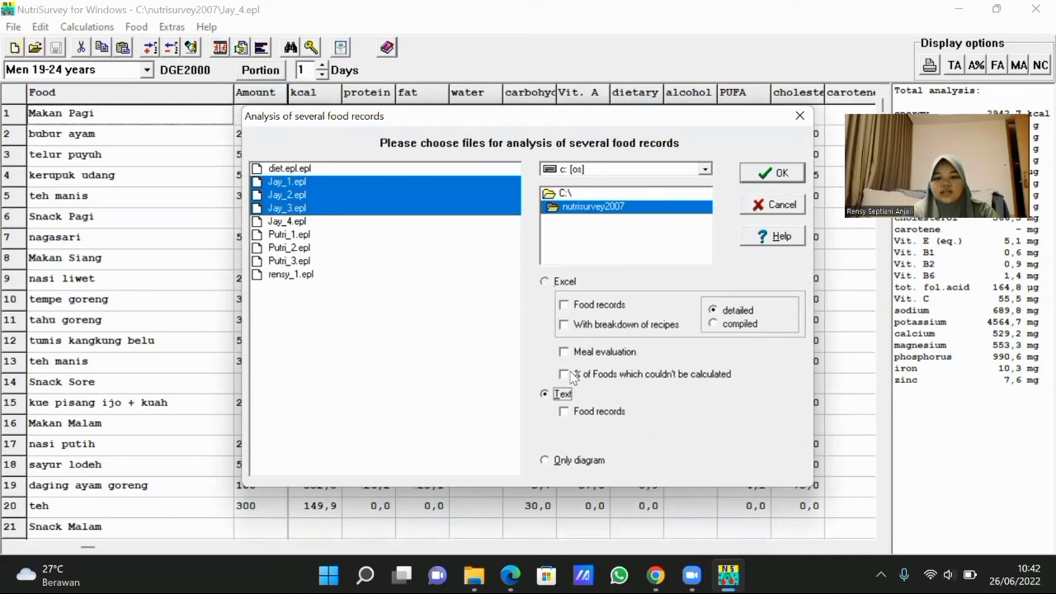
left_click(776, 175)
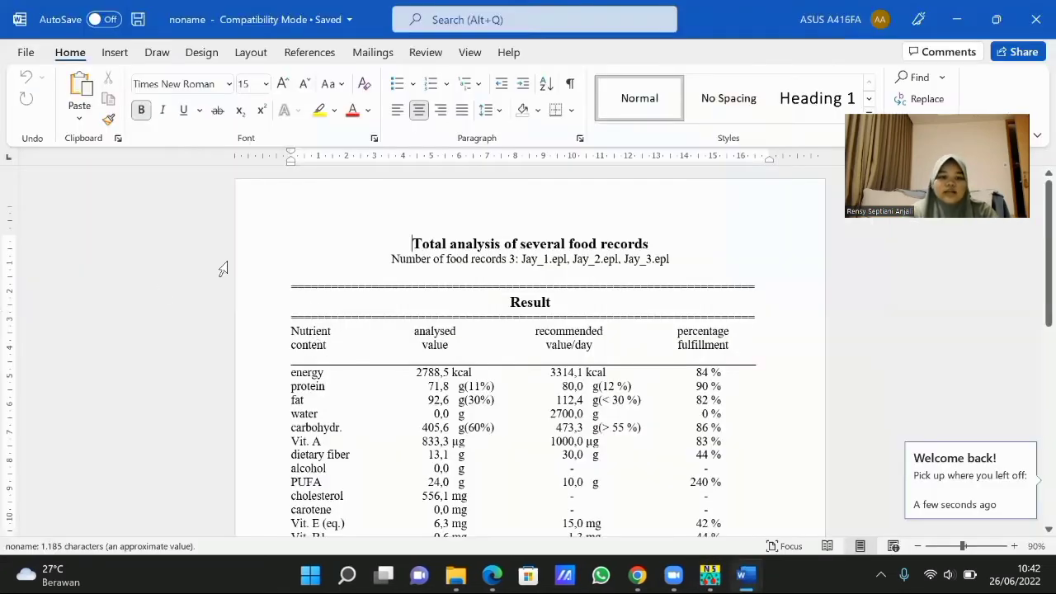
Step: Examine the combined analysis's analysed values, recommended daily values and percentage fulfillment for each nutrient, and close the document
scroll(223, 269, "down", 1)
scroll(223, 269, "down", 1)
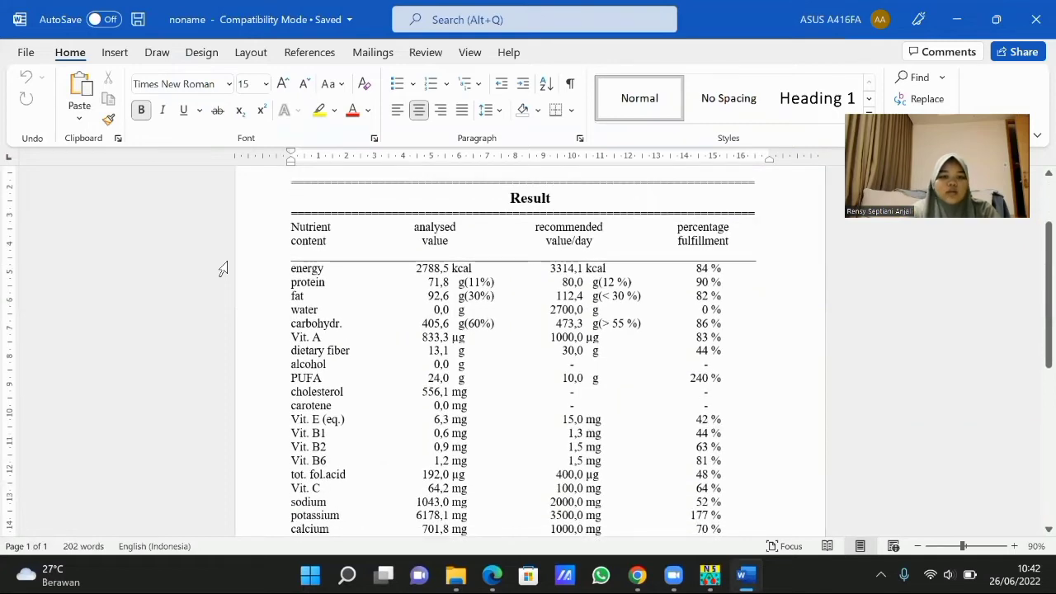
scroll(223, 269, "down", 1)
scroll(222, 269, "up", 1)
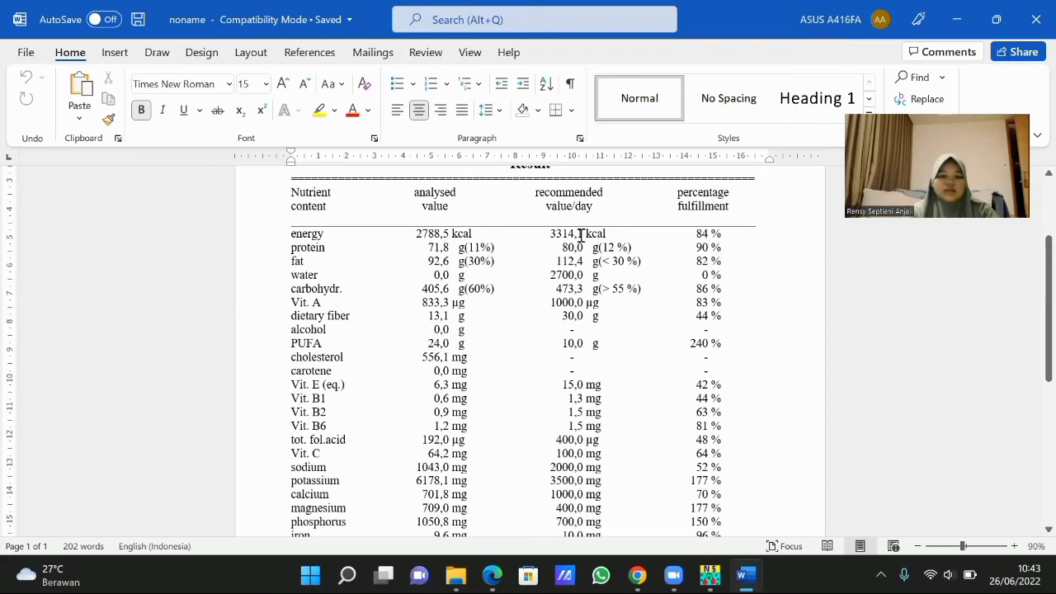
scroll(566, 255, "down", 7)
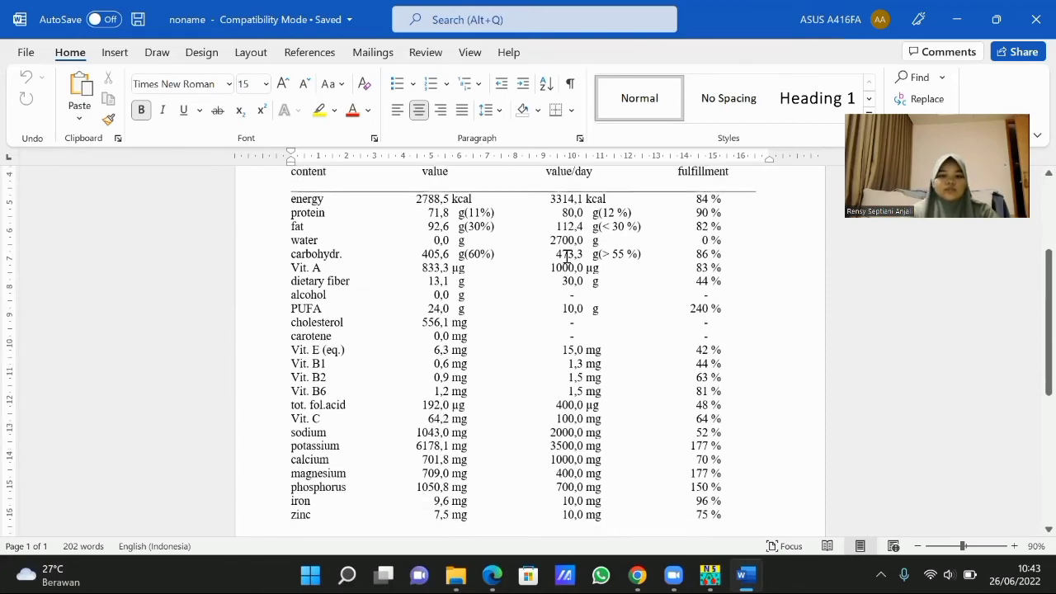
scroll(566, 255, "up", 8)
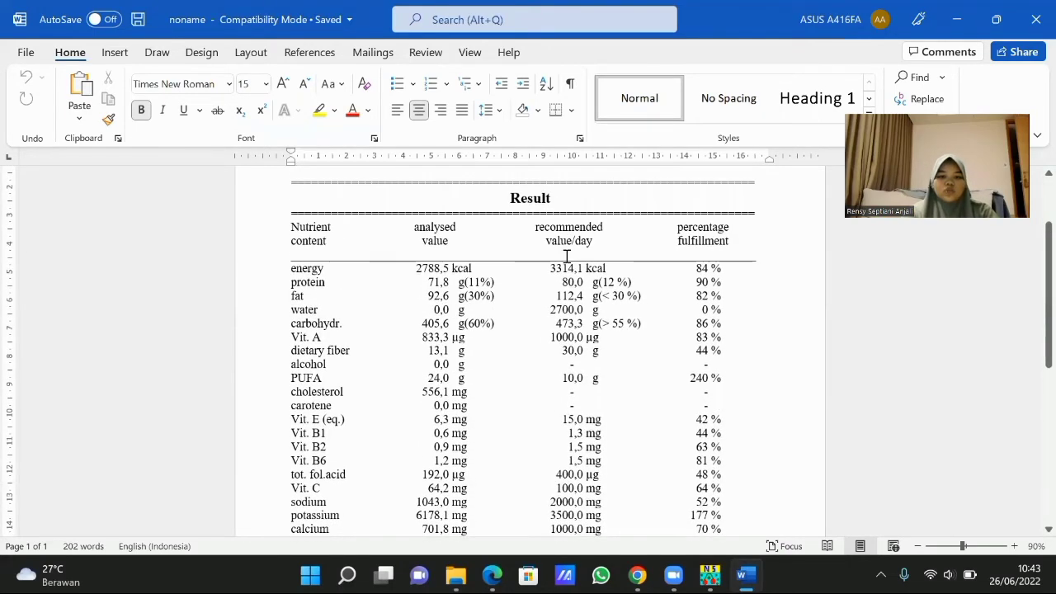
scroll(449, 322, "down", 2)
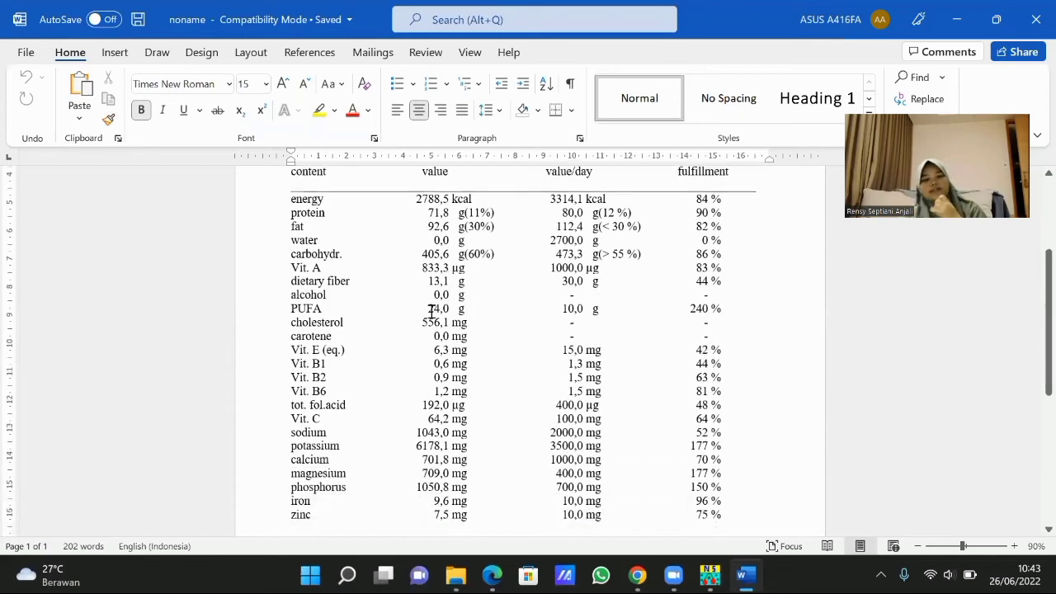
scroll(353, 283, "up", 4)
scroll(354, 283, "down", 5)
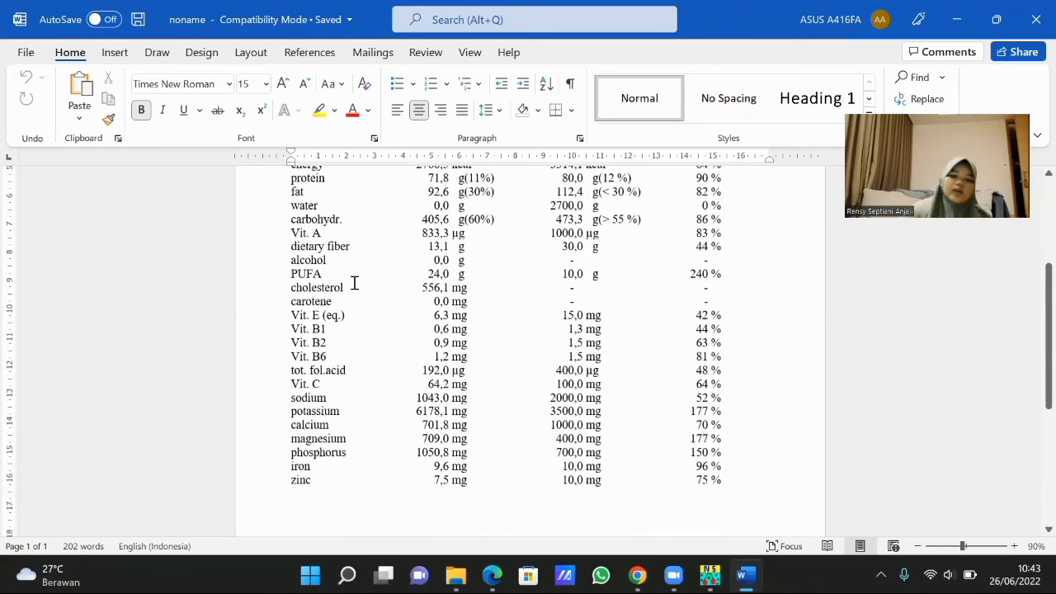
scroll(354, 283, "down", 5)
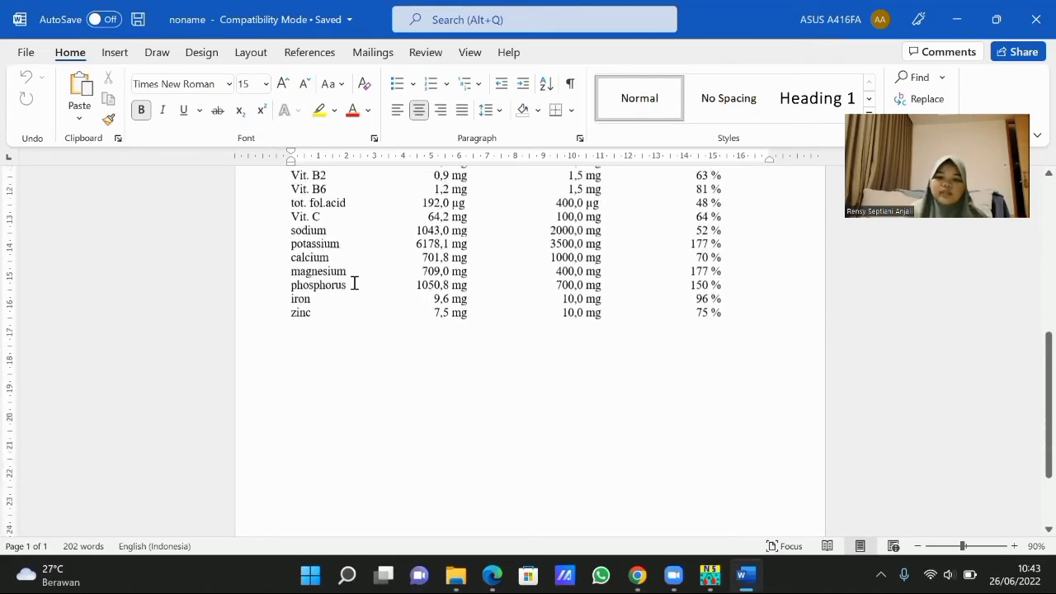
scroll(353, 283, "up", 6)
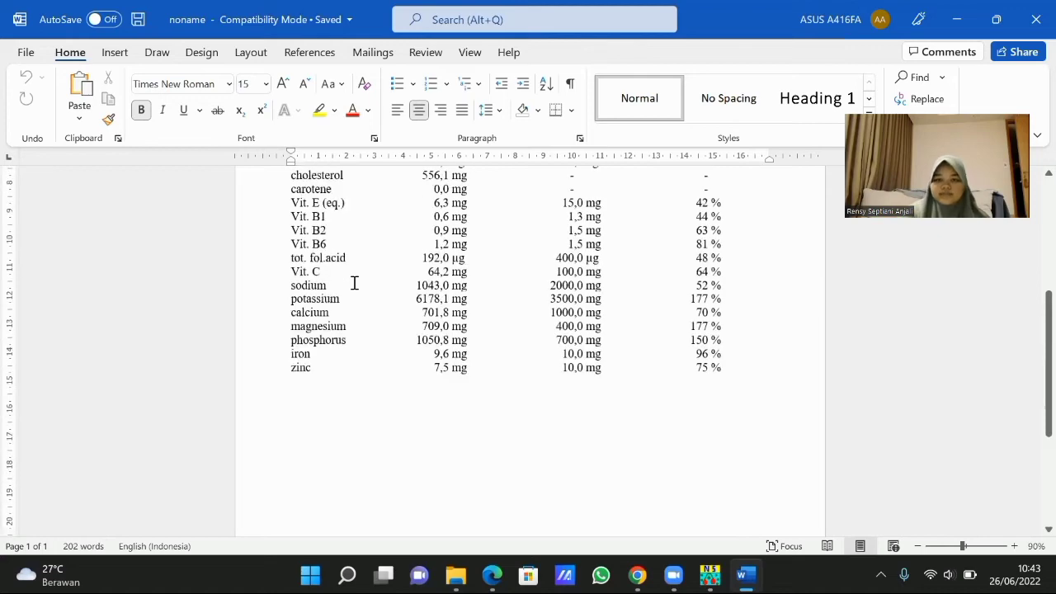
left_click(1032, 9)
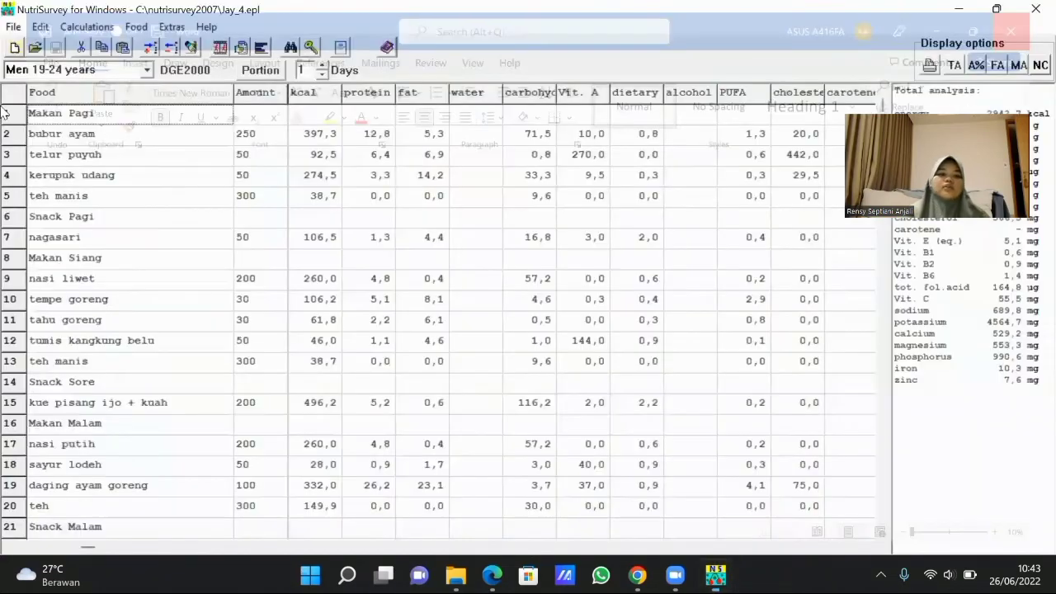
Step: Produce a diagram-only analysis of the food records Jay_1.epl, Jay_2.epl and Jay_3.epl, view the fulfillment chart and close it
left_click(105, 30)
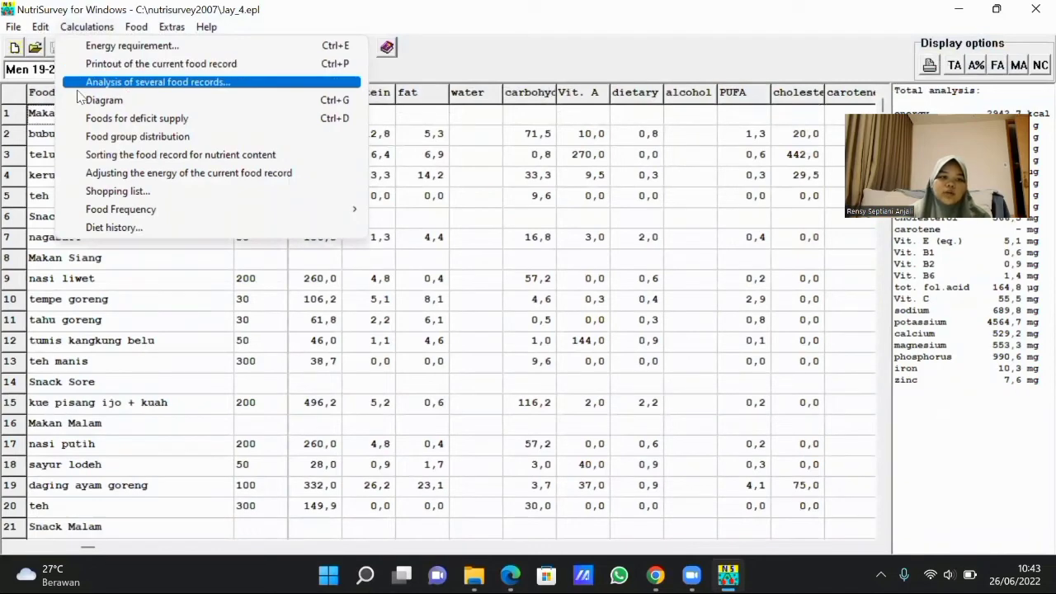
left_click(189, 83)
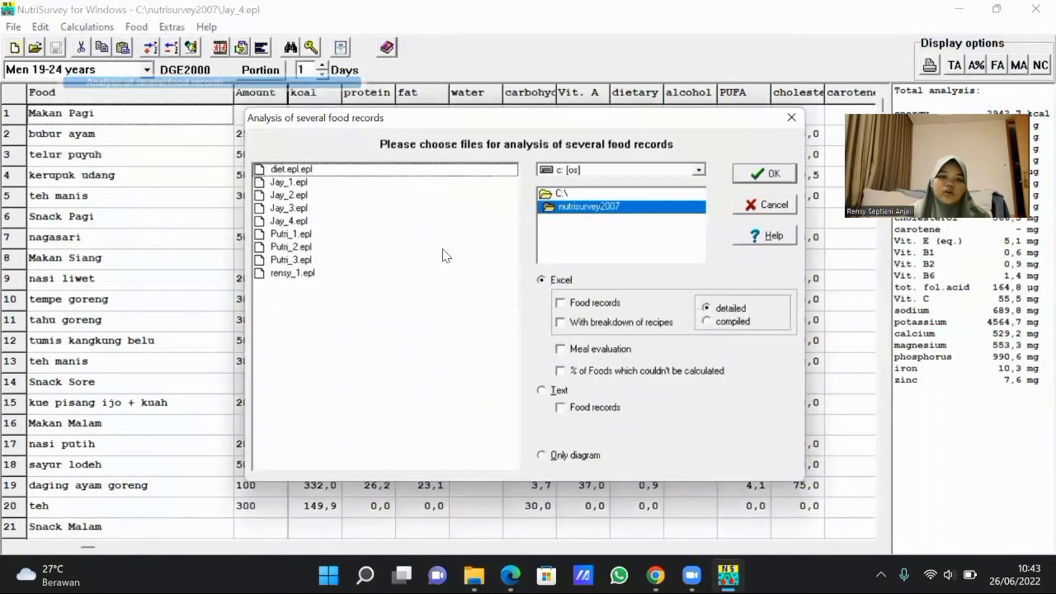
left_click(288, 183)
left_click_drag(288, 182, 288, 209)
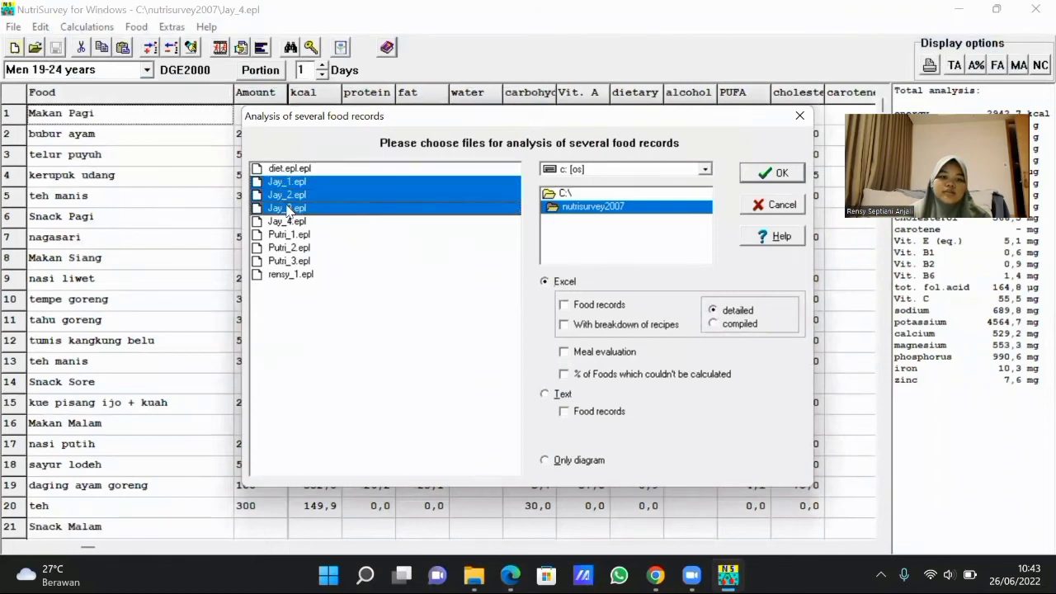
left_click(545, 459)
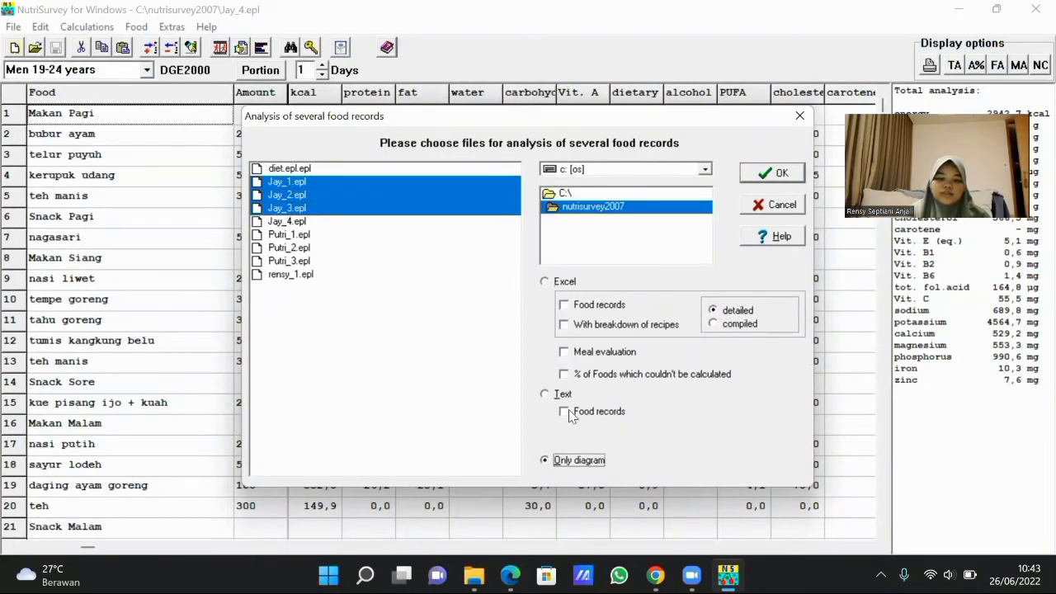
left_click(764, 173)
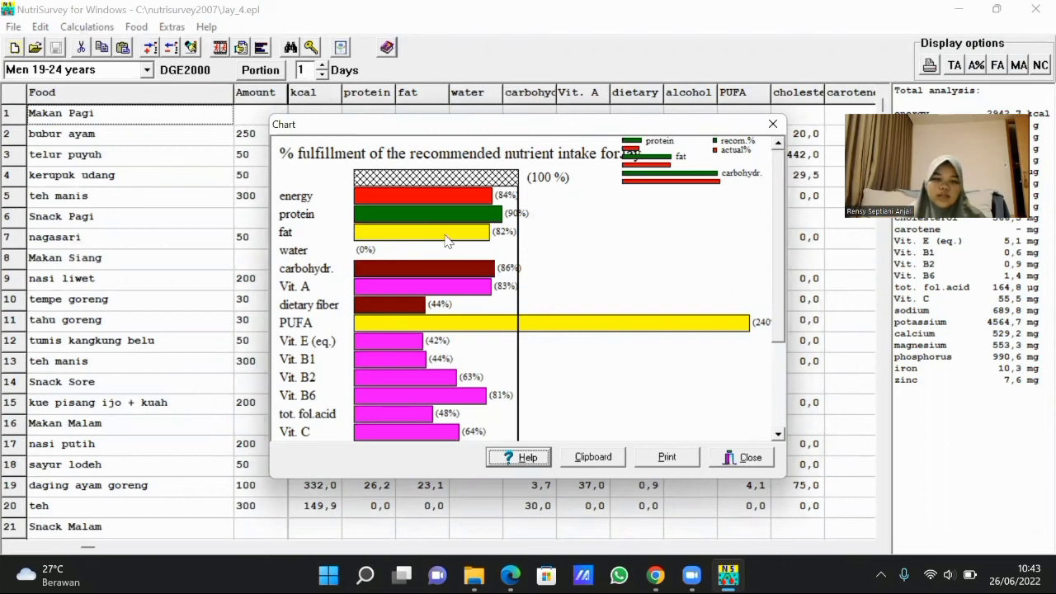
left_click(766, 123)
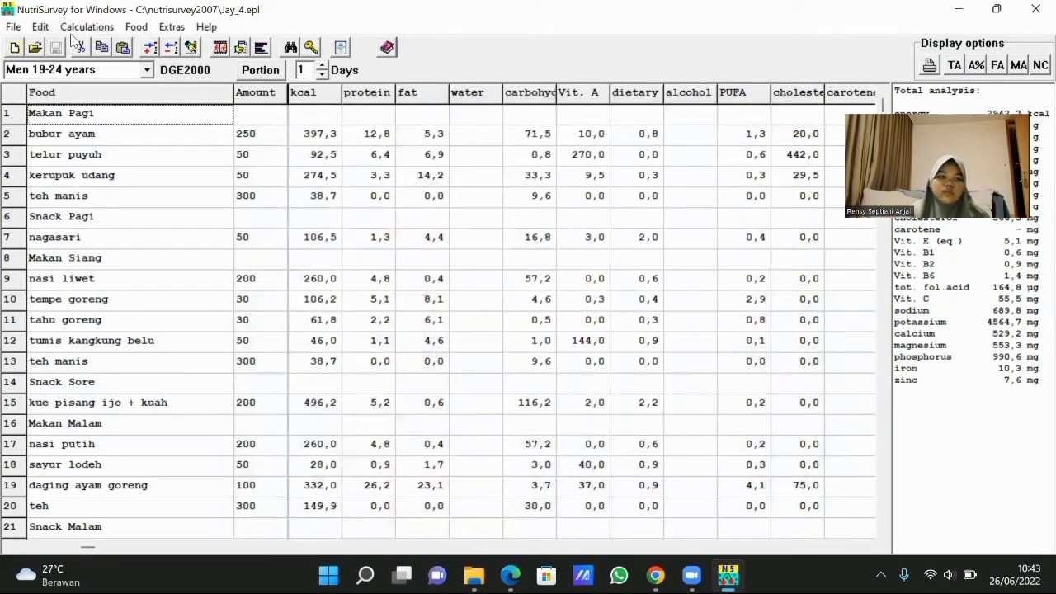
Step: Generate the foods for deficit supply report for the current record and read its suggestions for protein, dietary fiber and calcium
left_click(82, 27)
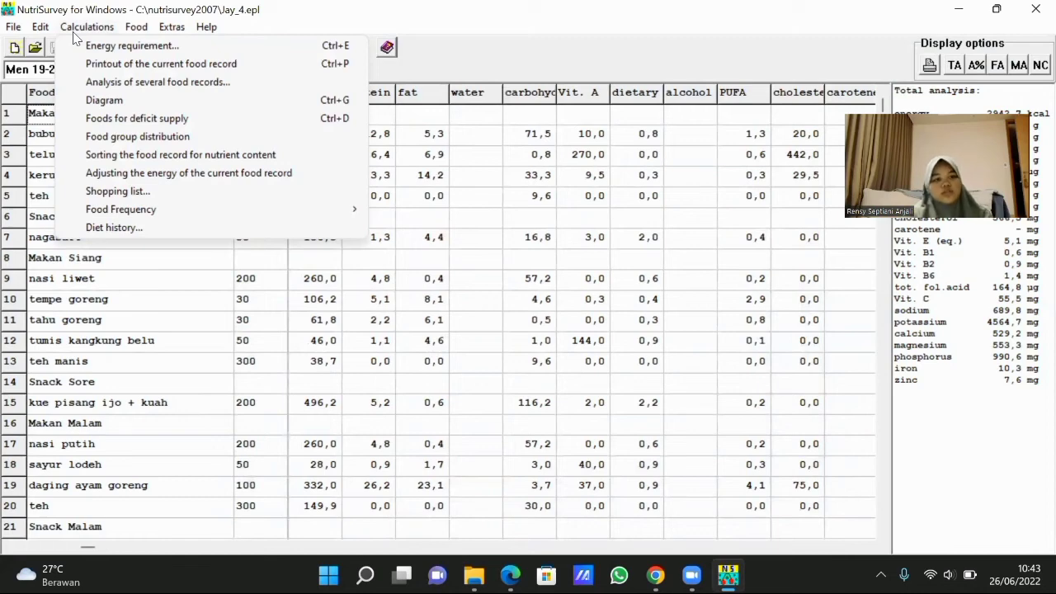
left_click(116, 119)
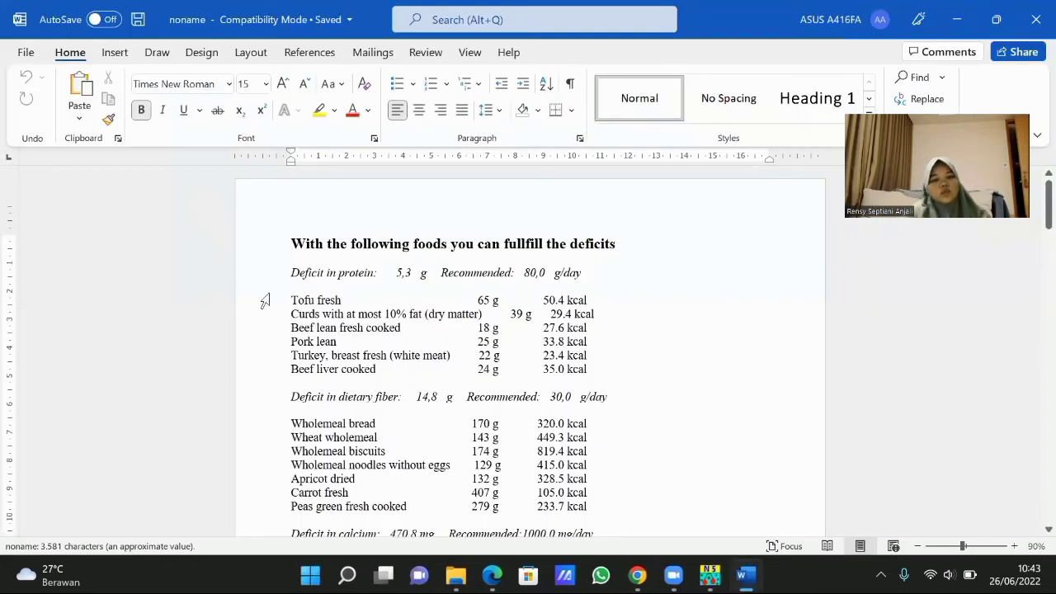
scroll(290, 284, "down", 3)
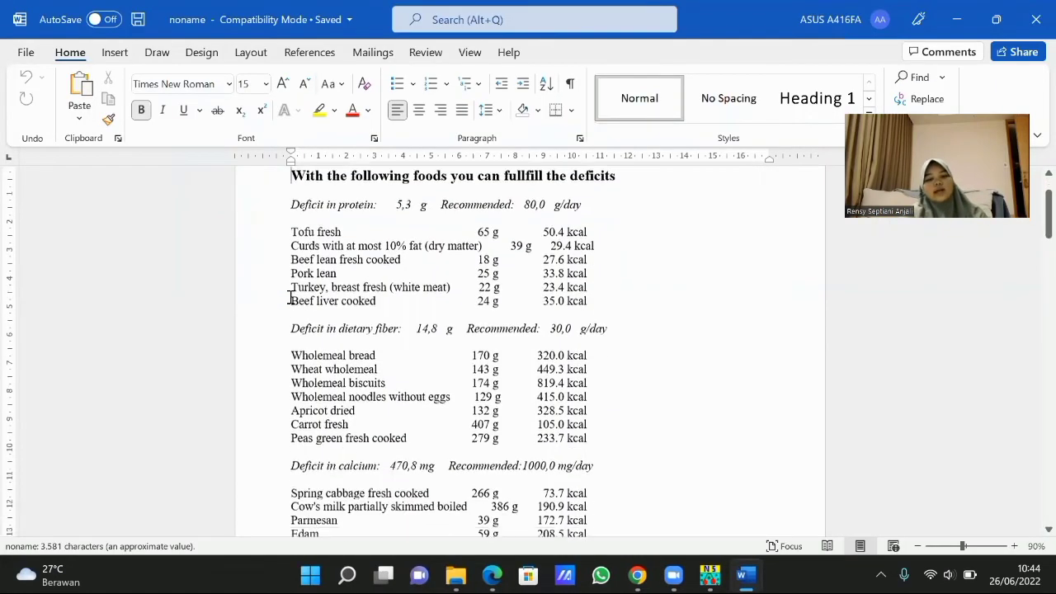
scroll(273, 288, "up", 1)
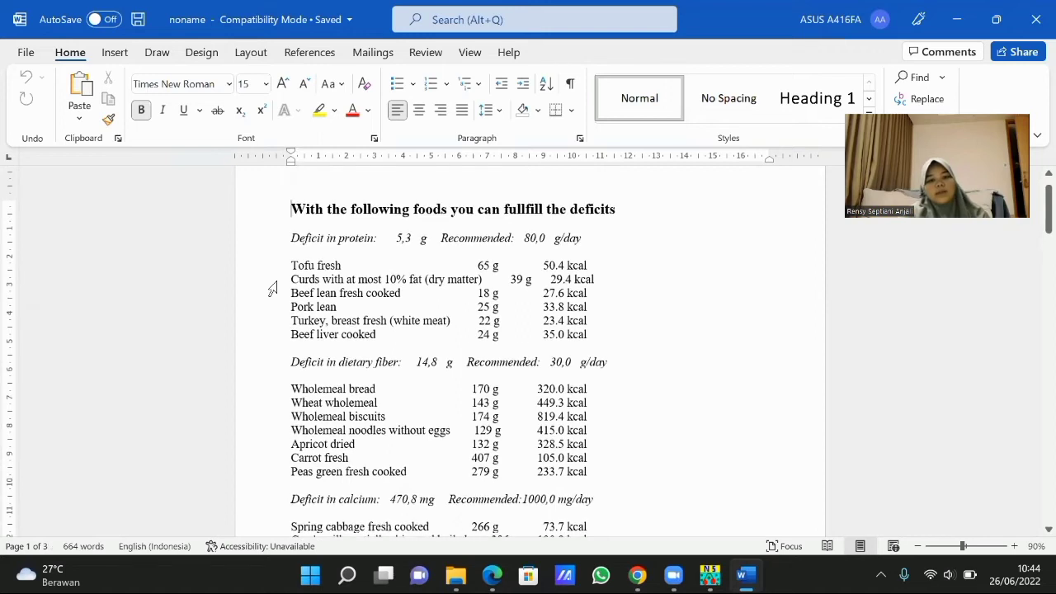
scroll(273, 288, "down", 2)
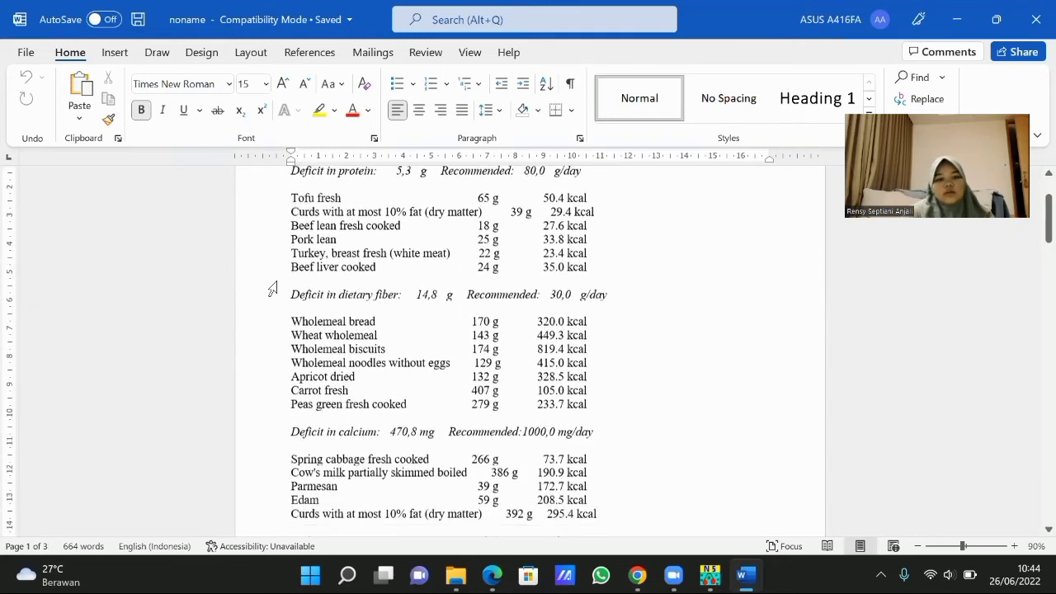
scroll(272, 288, "up", 1)
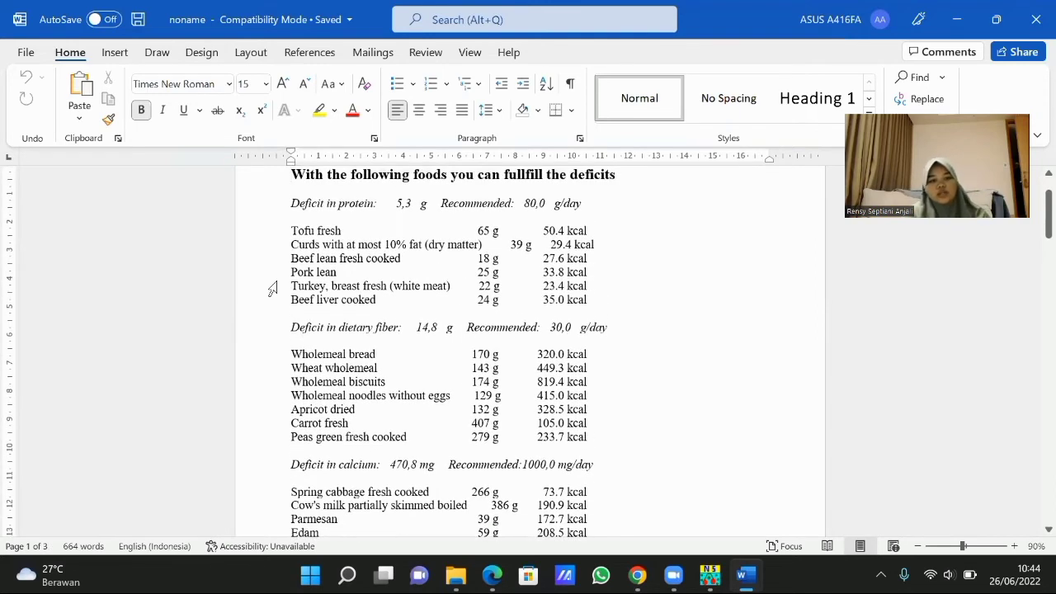
scroll(272, 288, "up", 1)
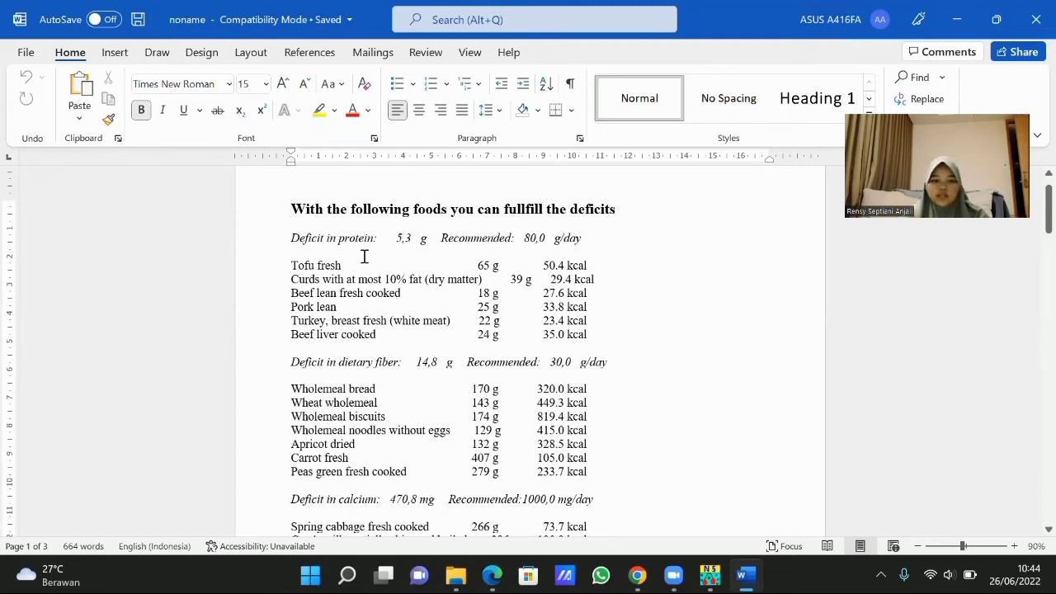
Step: Look through the foods suggested for the remaining mineral and vitamin deficits, and close the report document
scroll(364, 254, "down", 15)
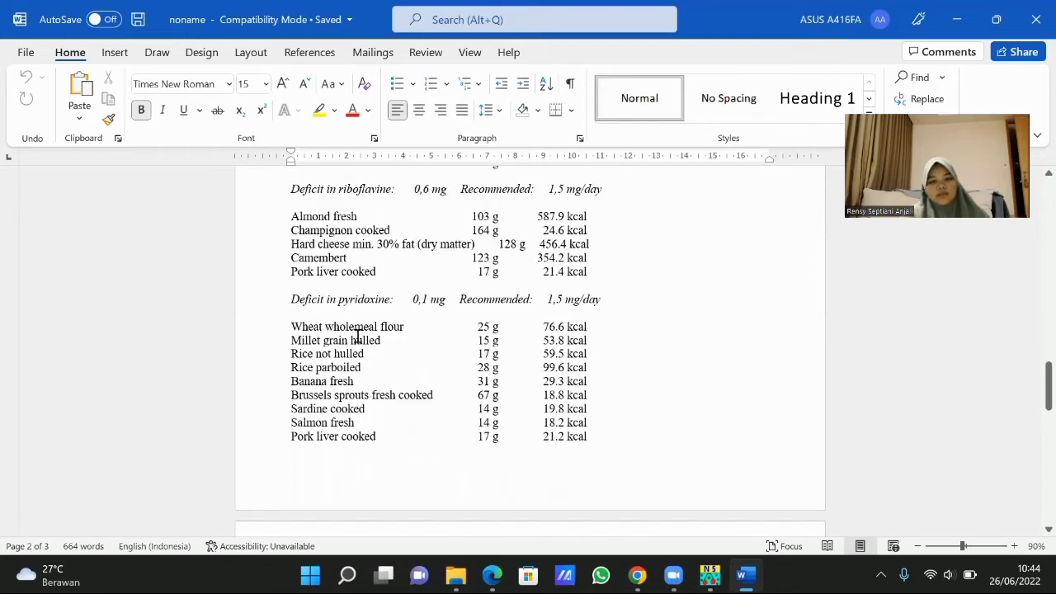
scroll(357, 334, "up", 2)
scroll(357, 334, "up", 10)
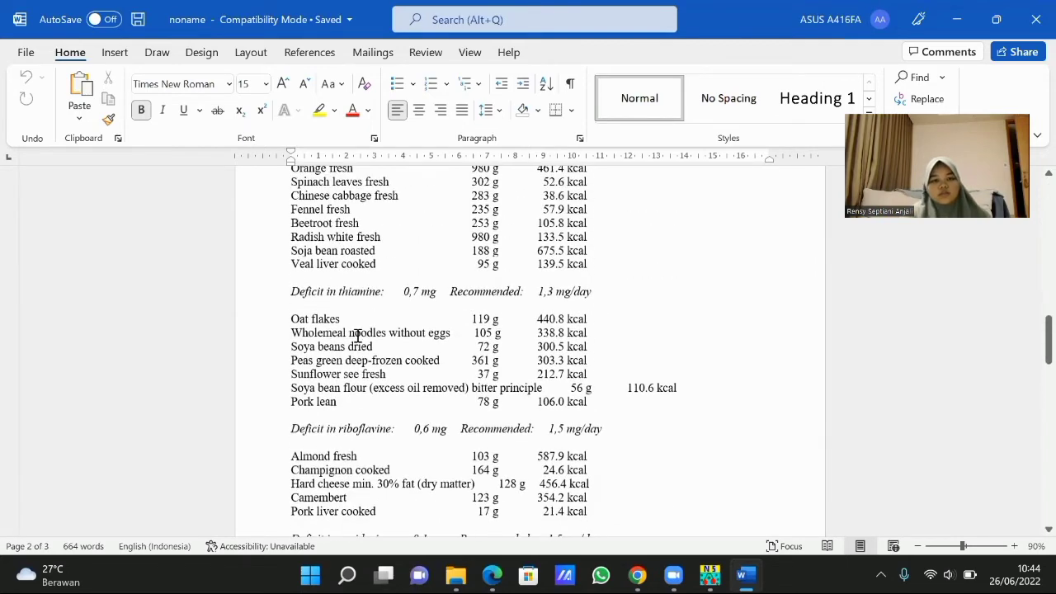
scroll(358, 334, "up", 10)
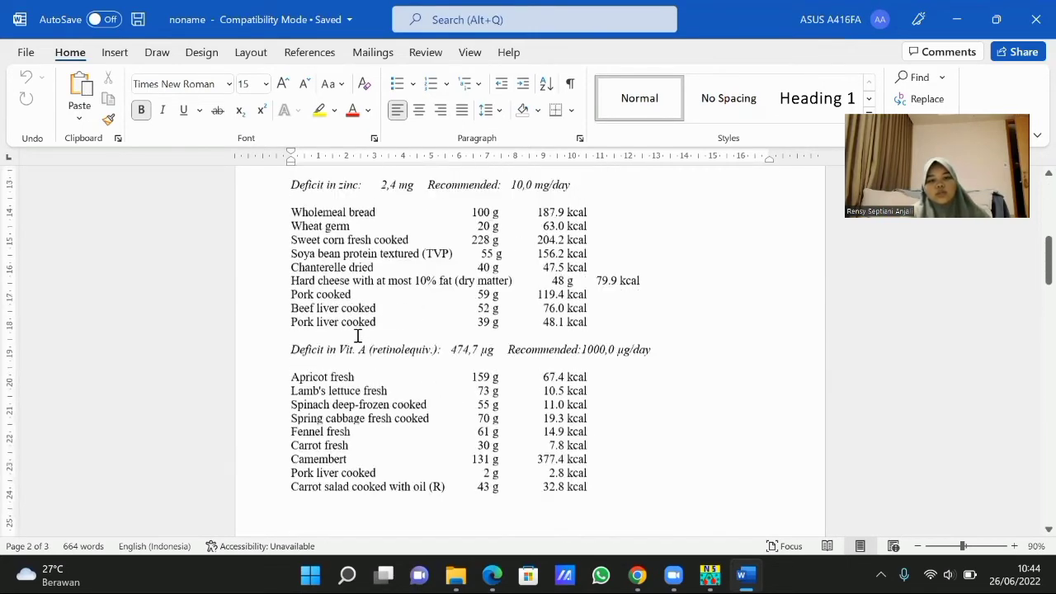
scroll(358, 334, "up", 5)
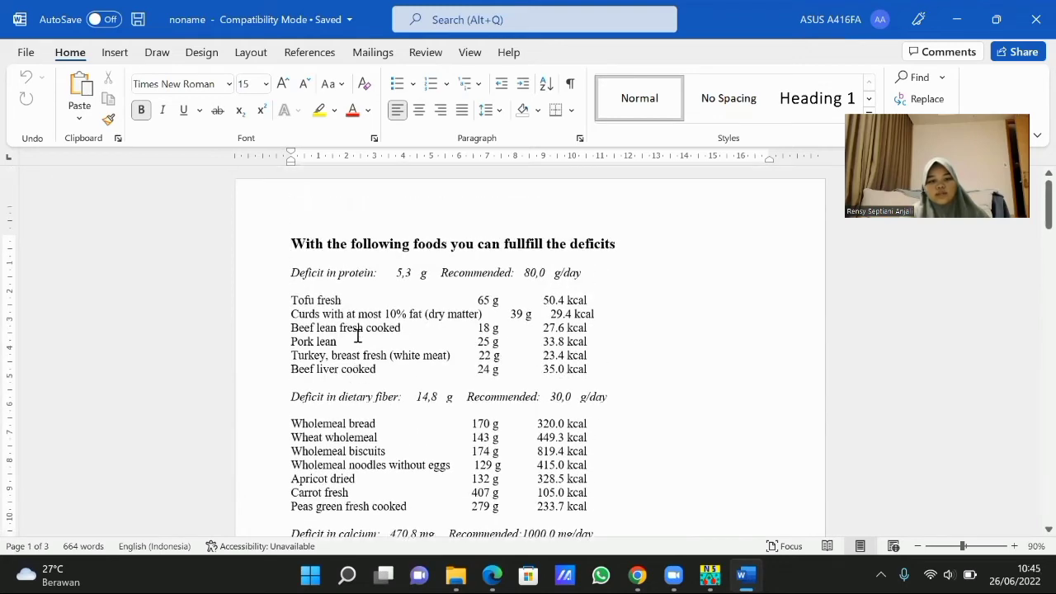
scroll(357, 334, "down", 2)
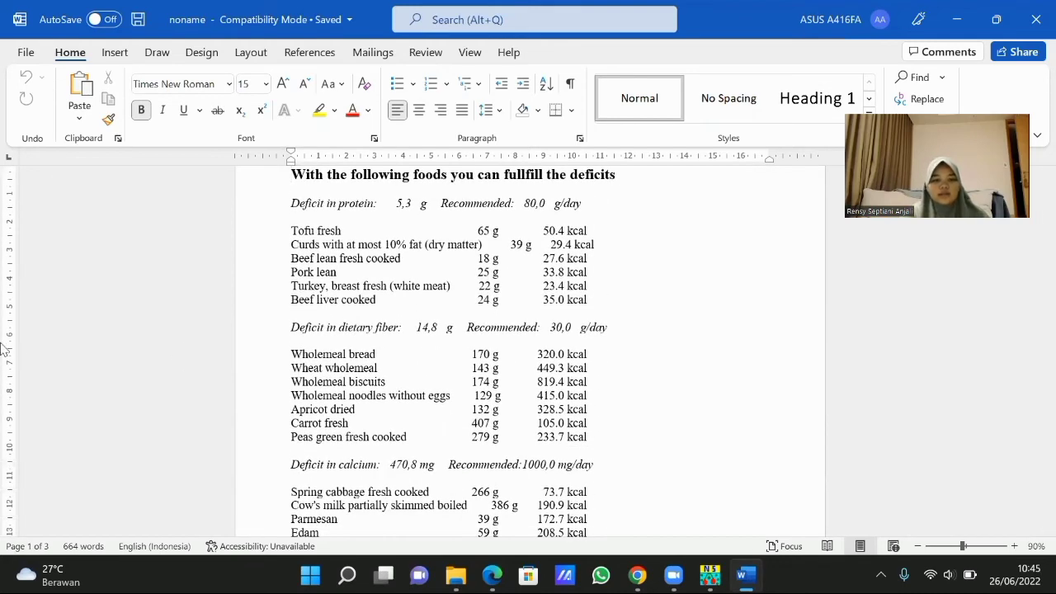
left_click(1031, 7)
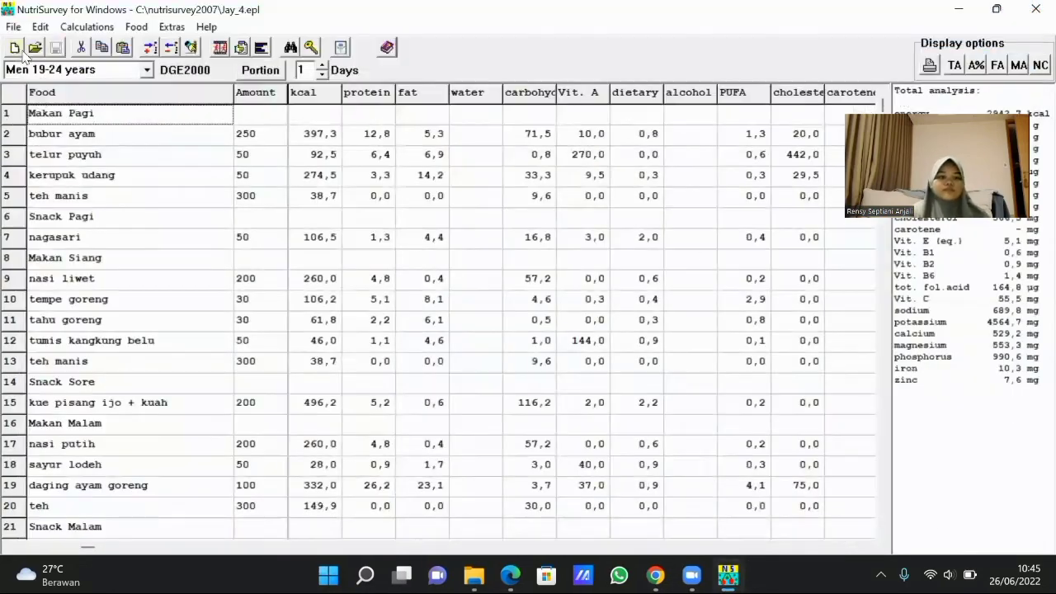
Step: Chart the current food record sorted for nutrient content, by Vit. E (tocopherolequiv.)
left_click(105, 31)
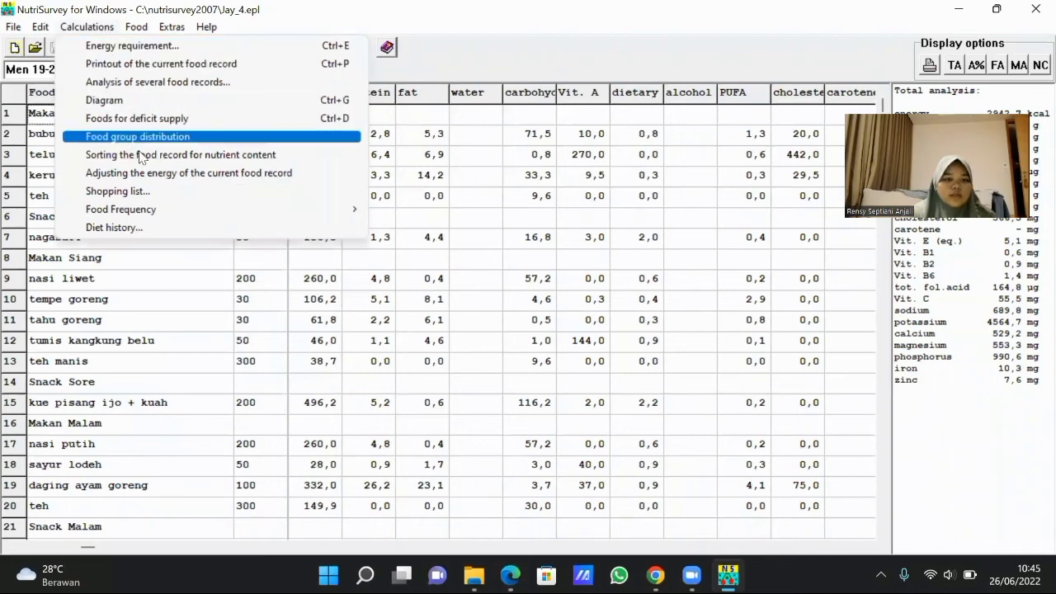
left_click(198, 156)
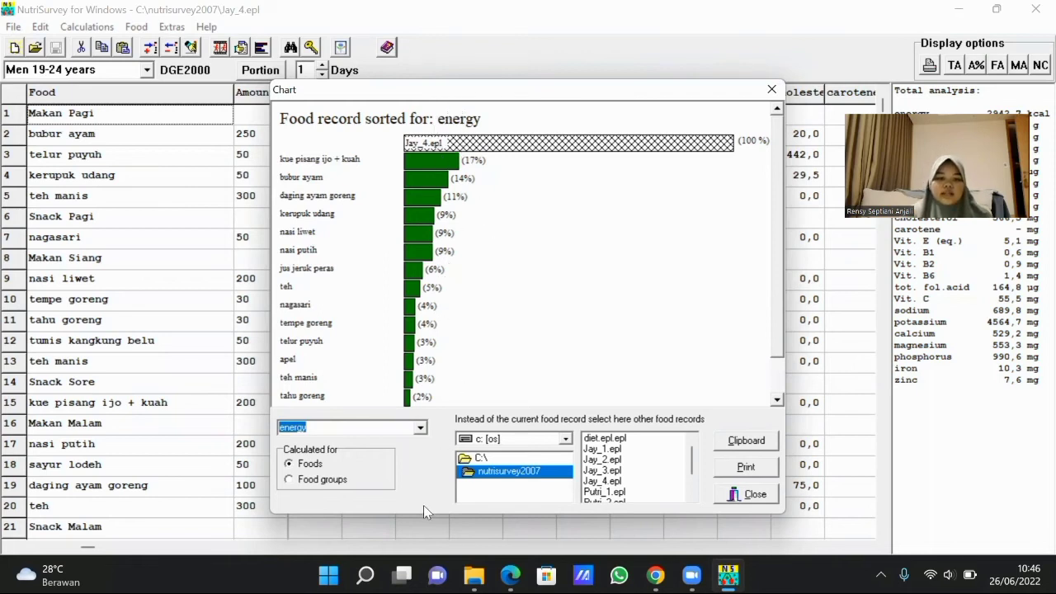
left_click(420, 429)
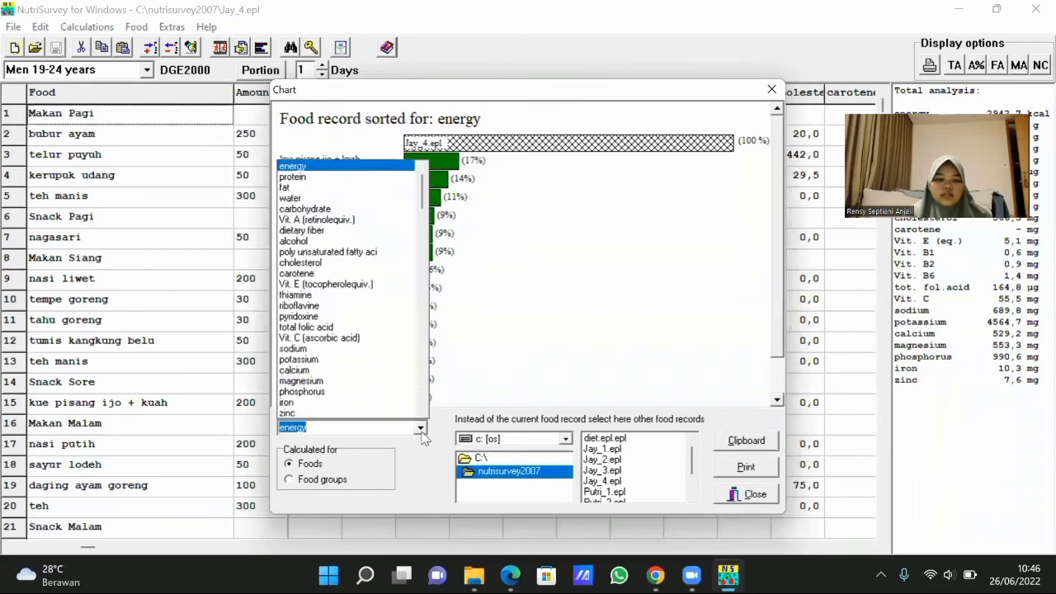
left_click(337, 282)
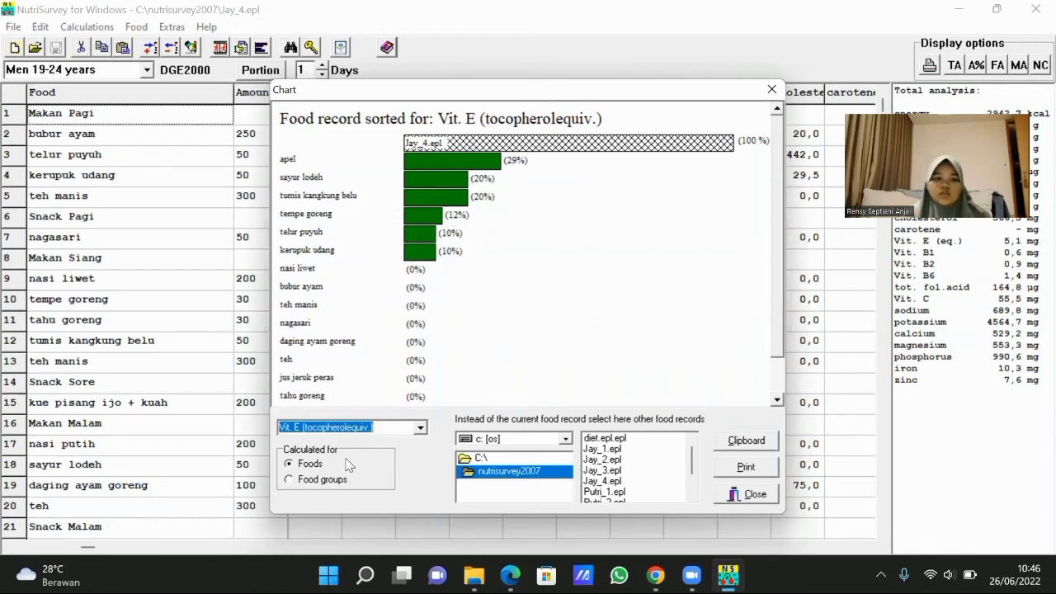
Step: Sort the charted food record by Vit. A (retinolequiv.) instead, view each food's share and close the chart
left_click(421, 428)
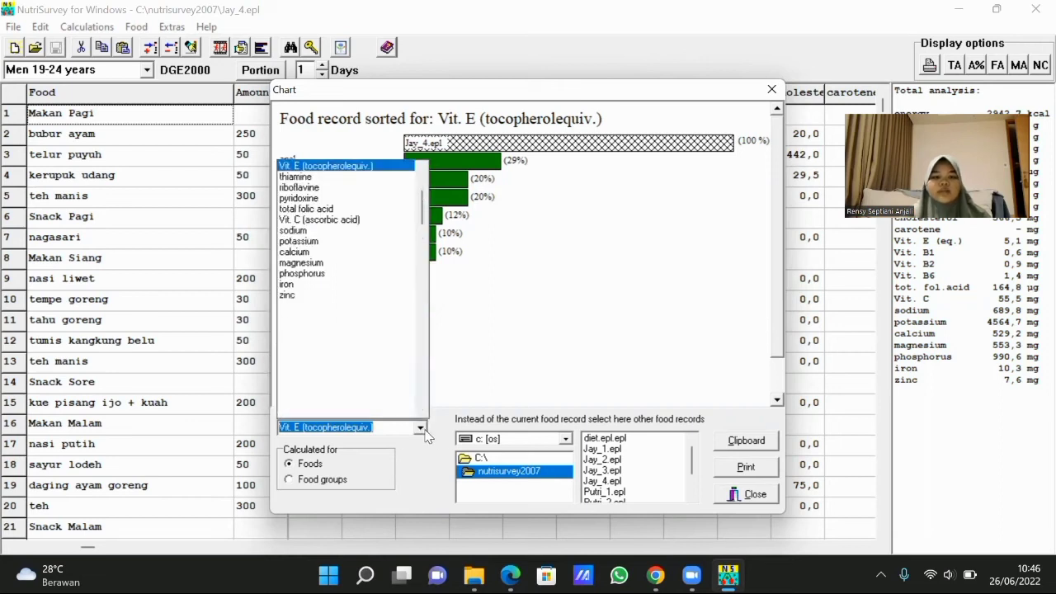
scroll(344, 212, "up", 4)
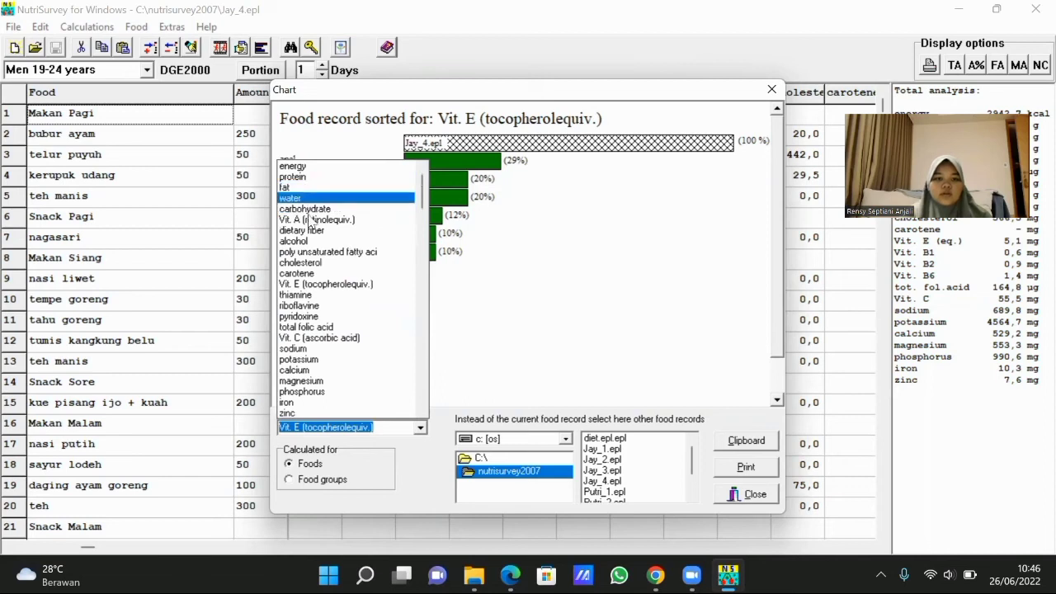
left_click(314, 219)
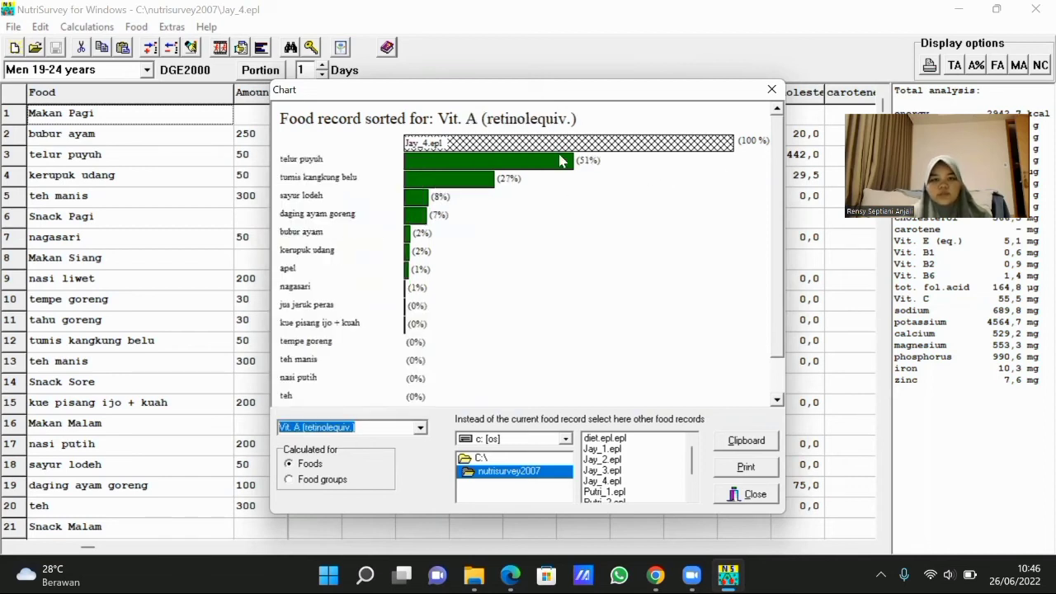
left_click(772, 91)
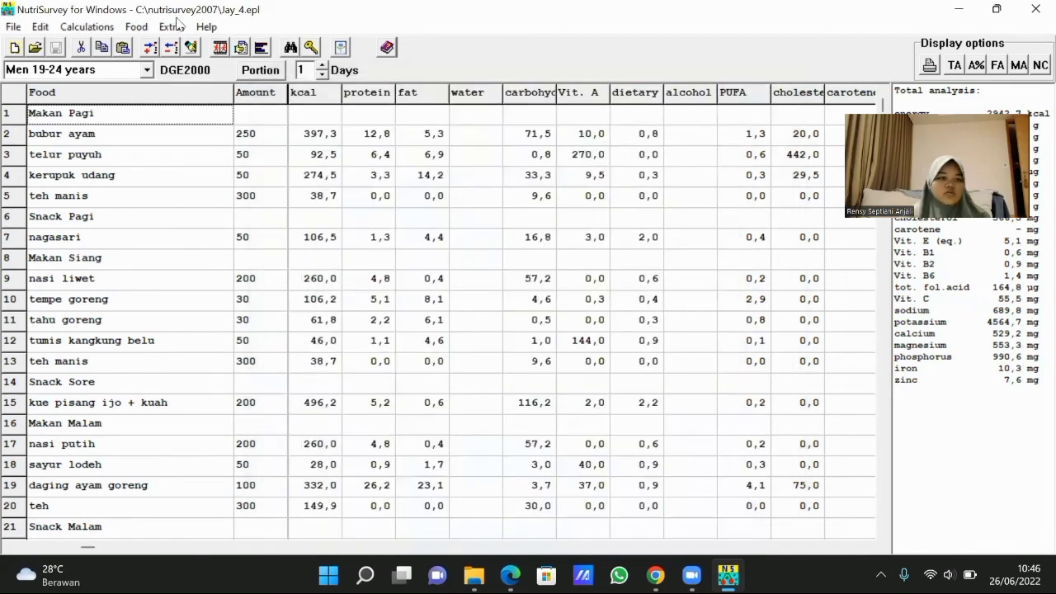
left_click(86, 26)
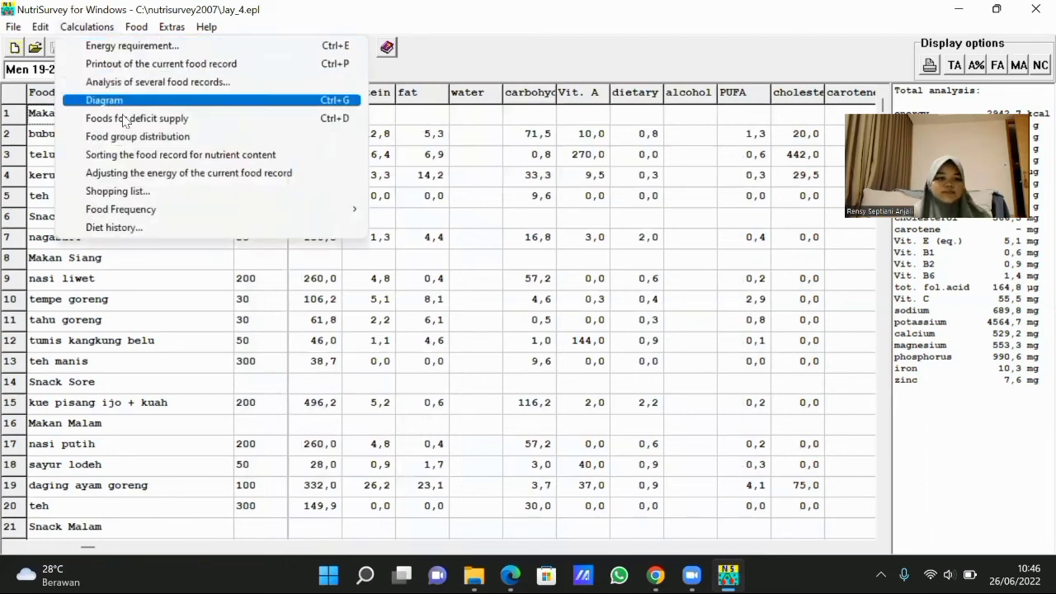
left_click(157, 175)
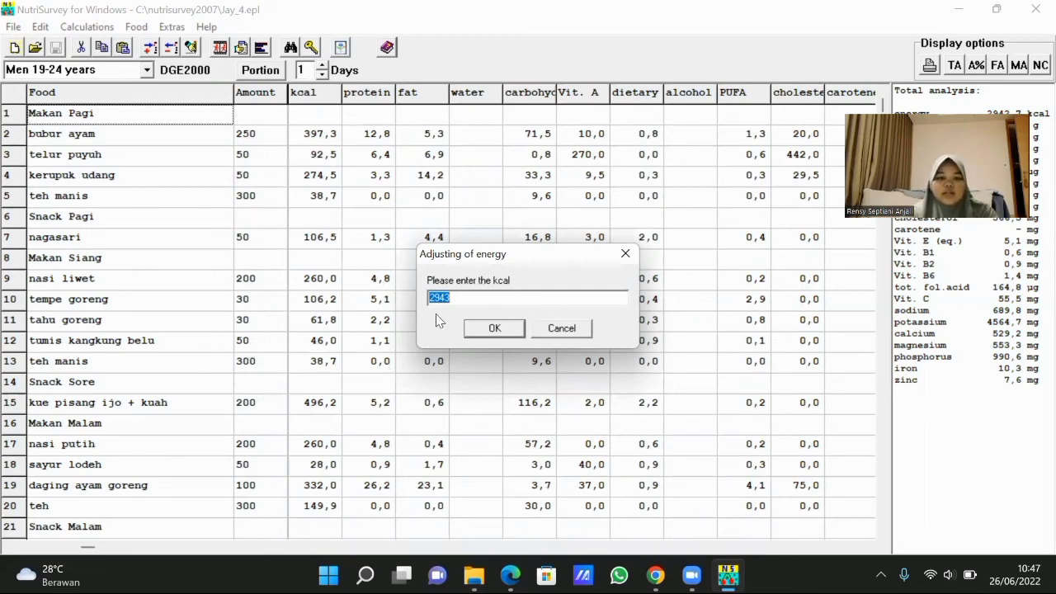
left_click(555, 330)
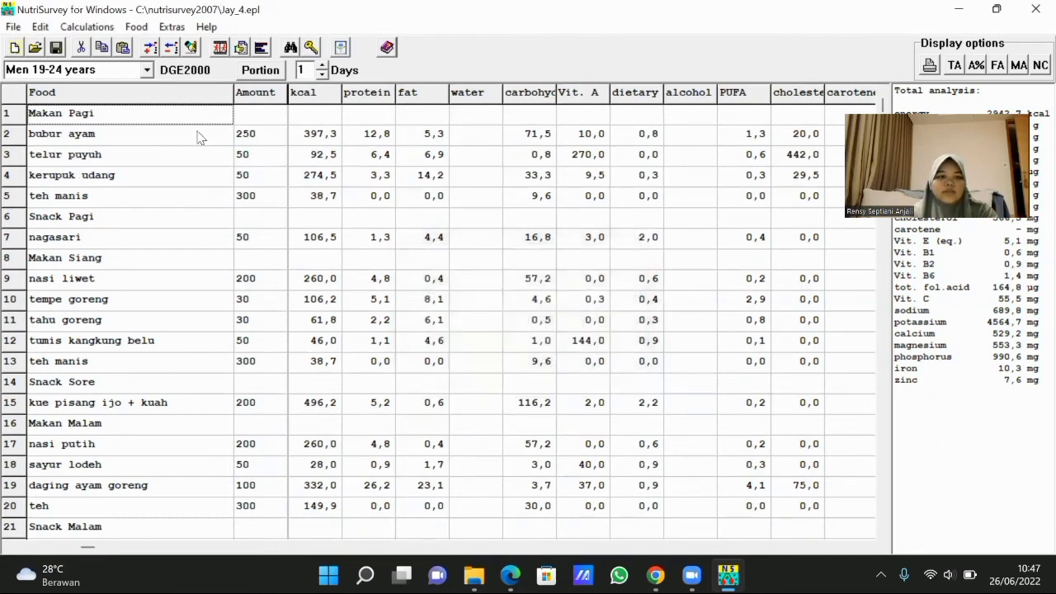
Step: Look up the recommended daily kcal in the man's energy requirement calculation, close it and keep the program window maximized
left_click(95, 27)
left_click(99, 42)
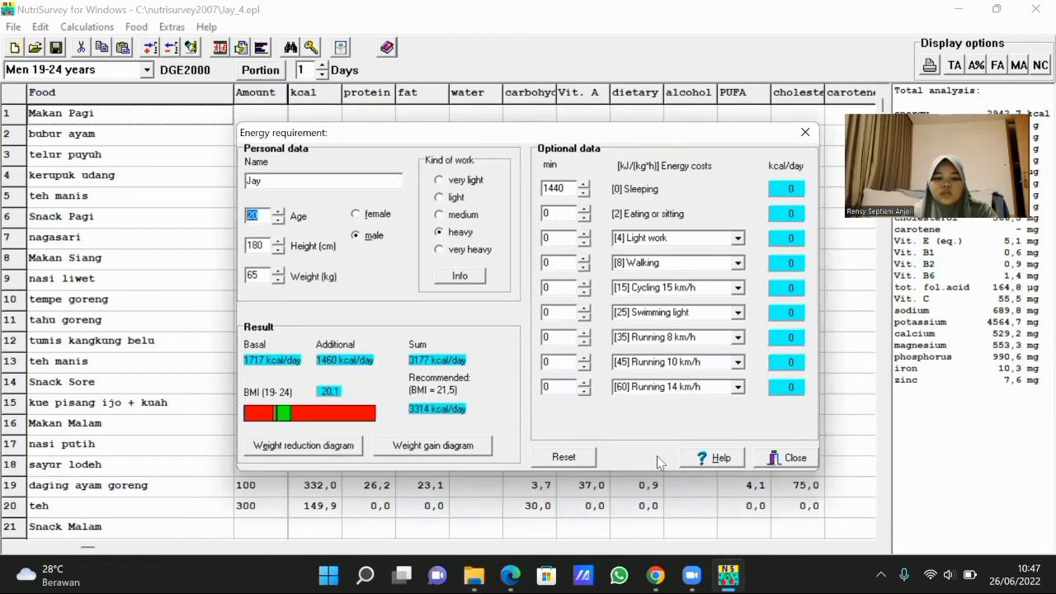
left_click(804, 133)
double_click(76, 12)
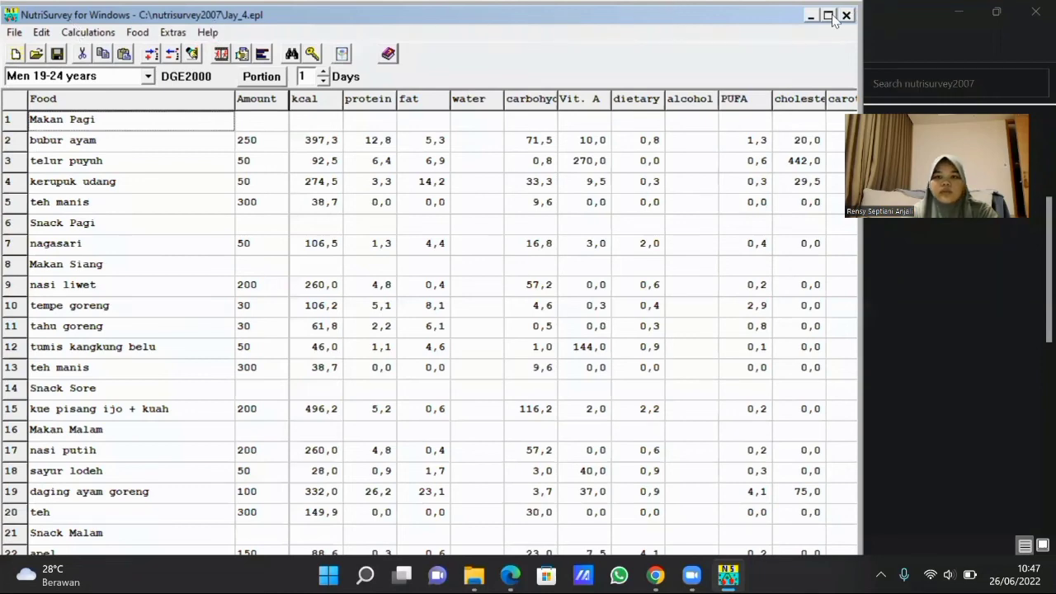
left_click(828, 16)
Step: Adjust the energy of the current food record to 3314 kcal
left_click(92, 27)
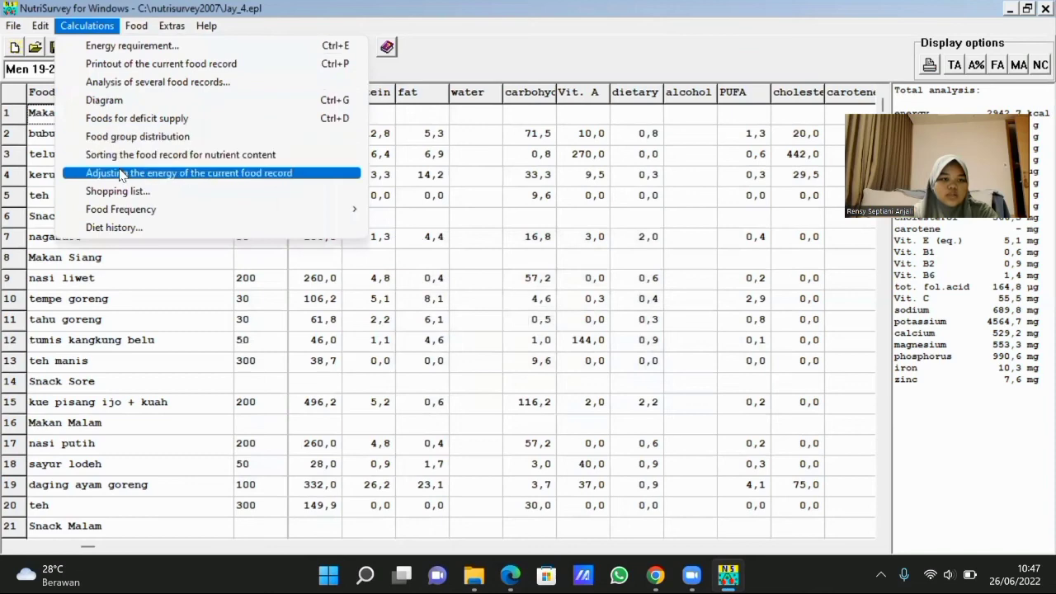
left_click(121, 174)
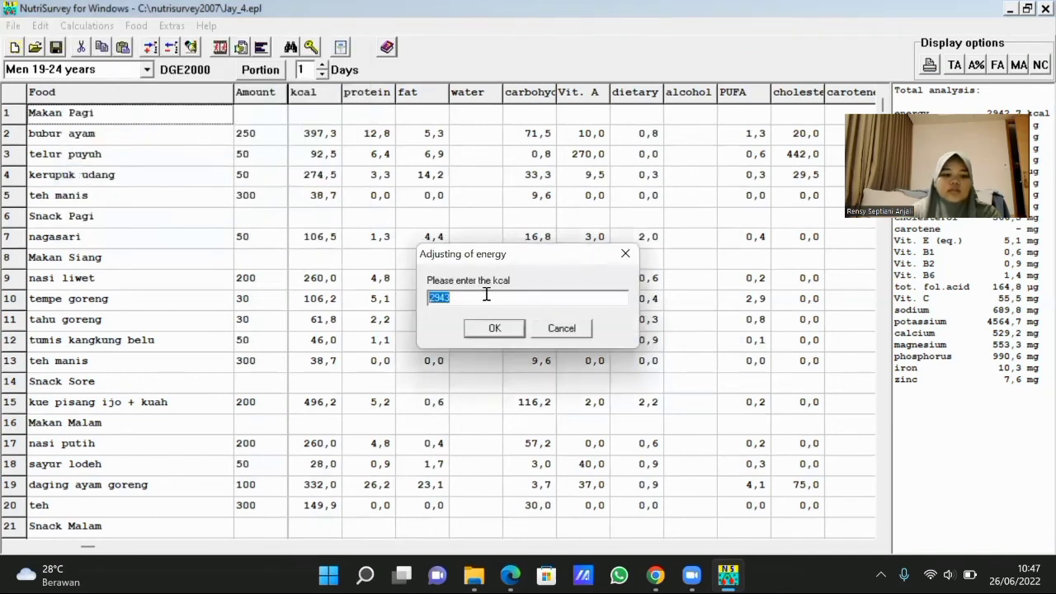
type("33")
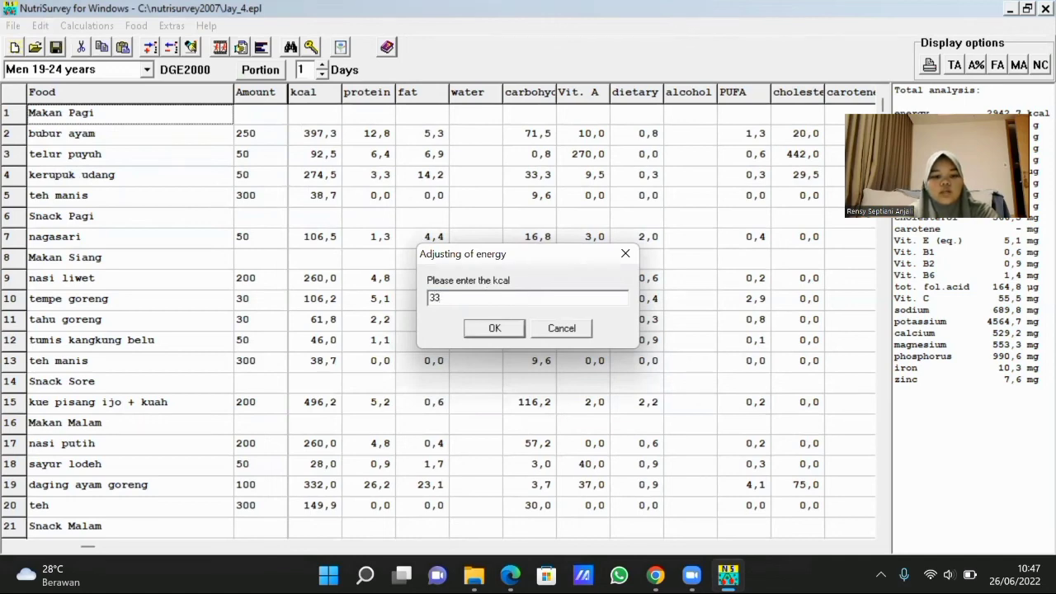
type("14")
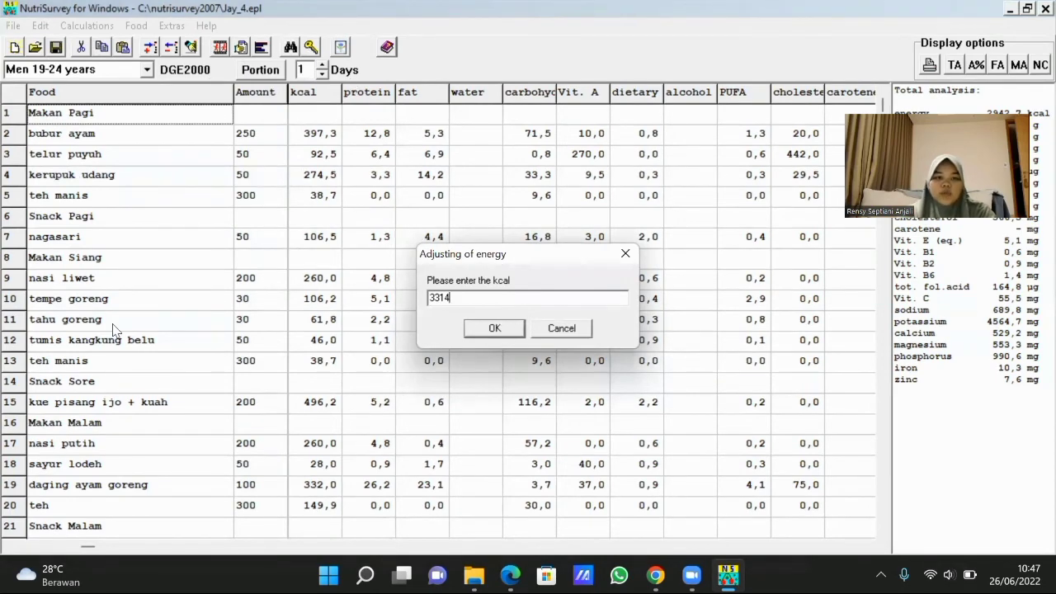
left_click(492, 330)
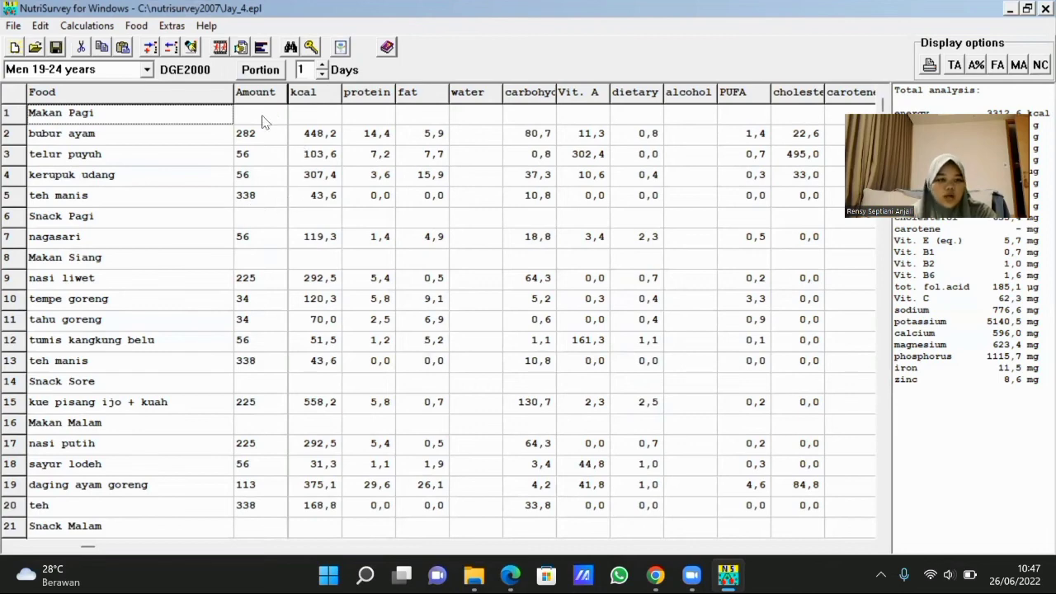
Step: Look through the adjusted amounts and nutrient values of every food in the record, and return to the first row
key("Down")
key("Down")
key("Down")
key("Down")
key("Down")
key("Down")
key("Down")
key("Down")
key("Down")
key("Down")
key("Down")
key("Down")
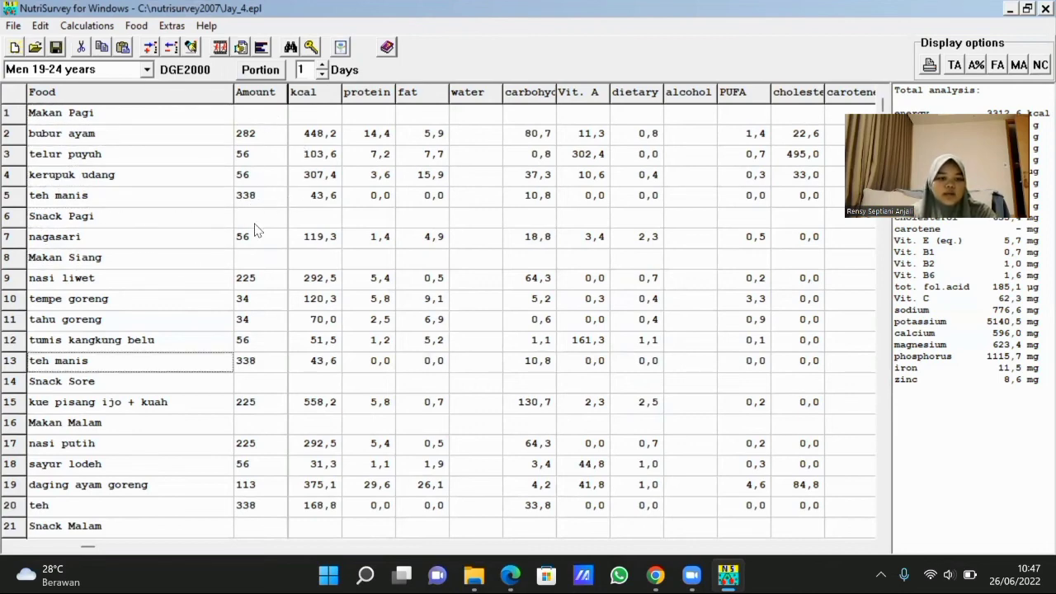
key("Down")
key("Down")
key("Down")
key("Down")
key("Down")
key("Down")
key("Down")
key("Down")
key("Down")
key("Down")
key("Down")
key("Down")
key("Down")
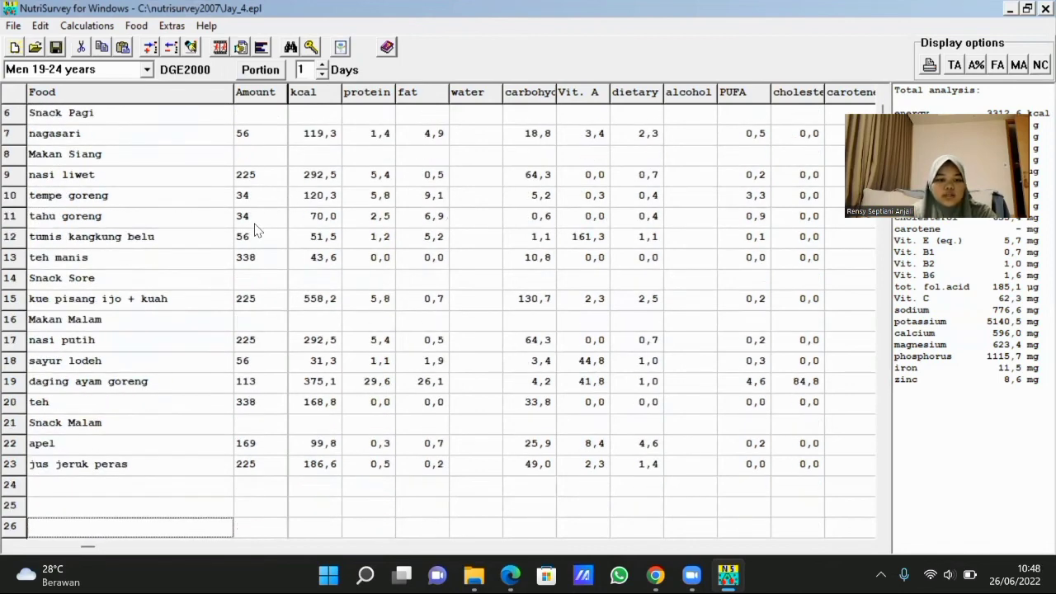
key("Up")
key("Up")
key("Up")
key("Up")
key("Up")
key("Up")
key("Up")
key("Up")
key("Up")
key("Up")
key("Up")
key("Up")
key("Up")
key("Up")
key("Up")
key("Up")
key("Up")
key("Up")
key("Up")
key("Up")
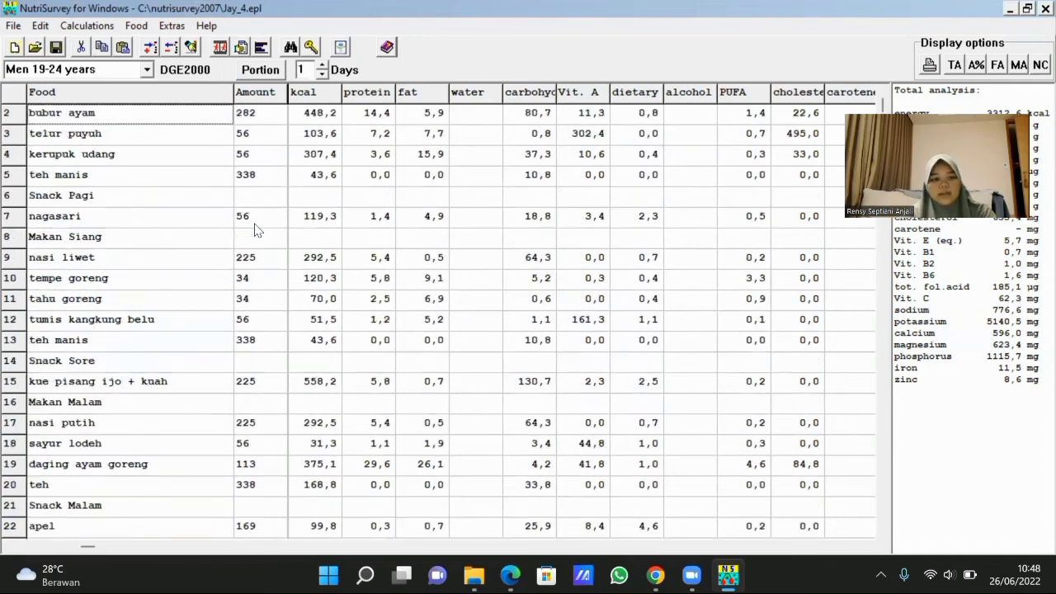
key("Up")
Step: Generate a shopping list from the food record Jay_1.epl, read through its food quantities and close the document
left_click(97, 26)
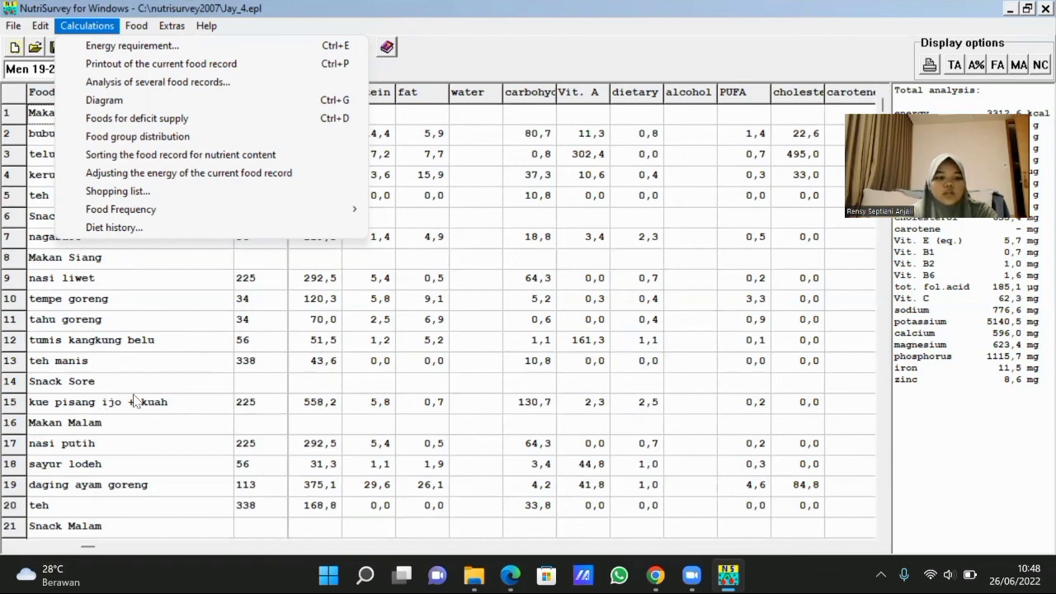
left_click(206, 198)
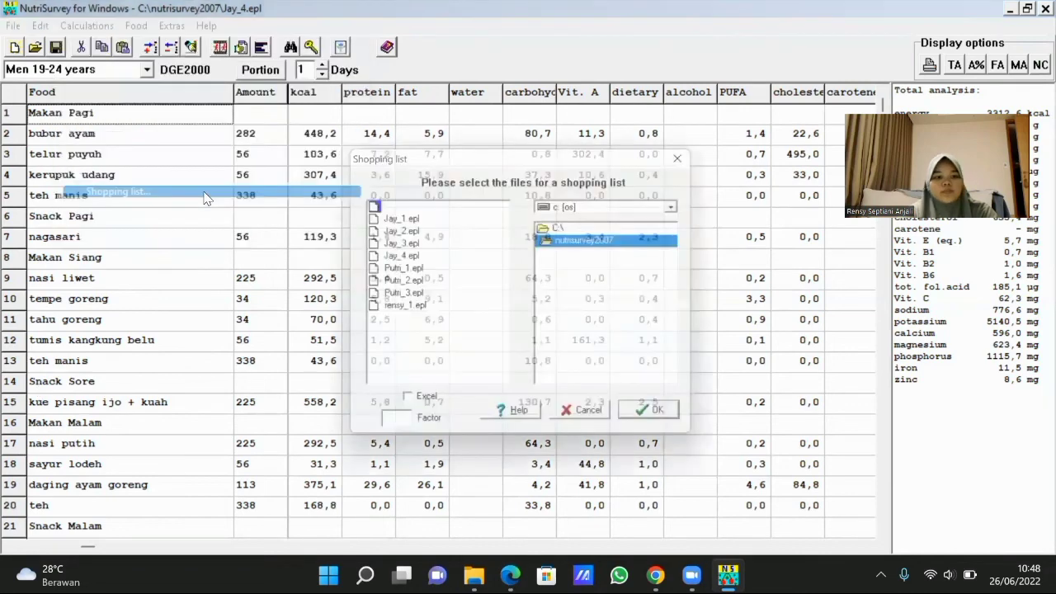
left_click(399, 219)
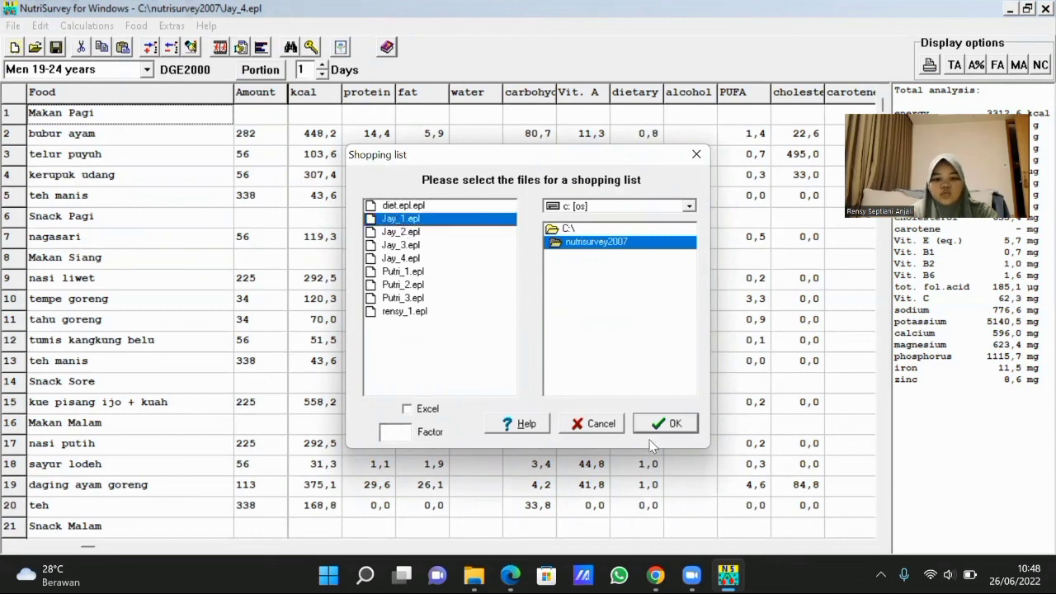
left_click(670, 425)
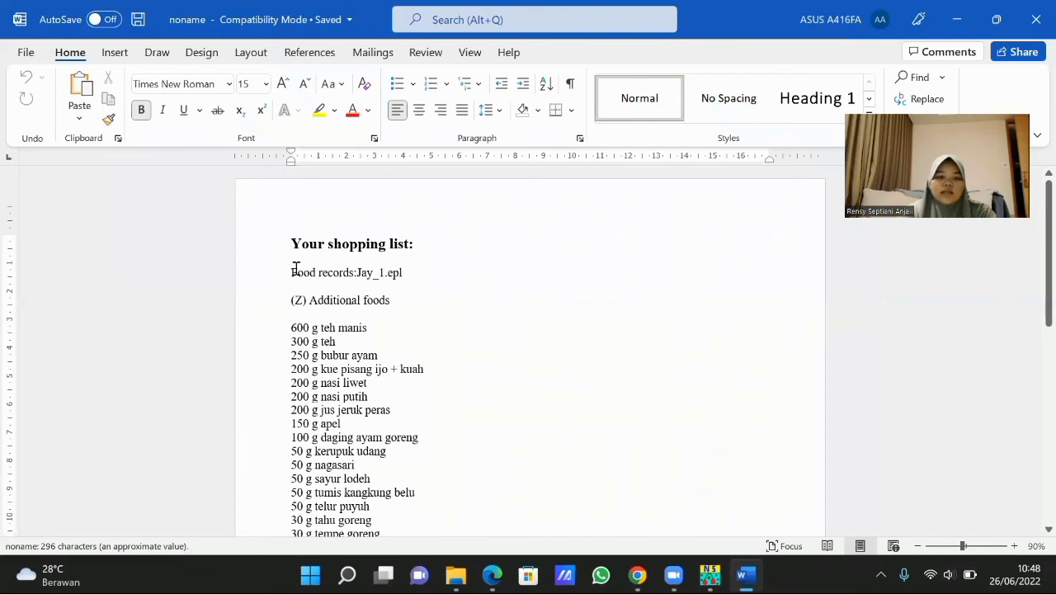
scroll(295, 268, "down", 3)
scroll(295, 268, "up", 1)
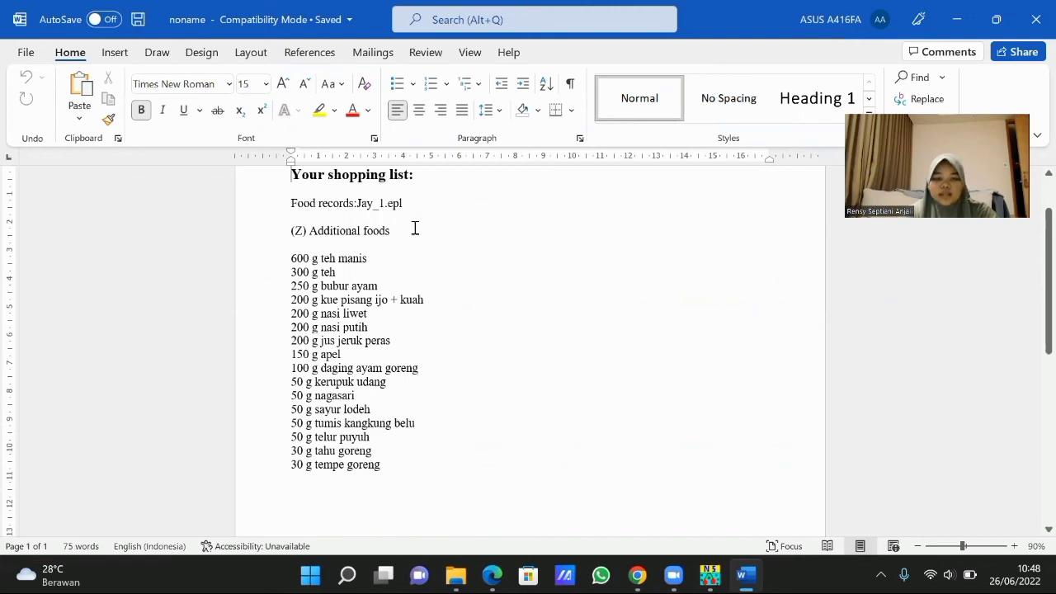
left_click(1035, 17)
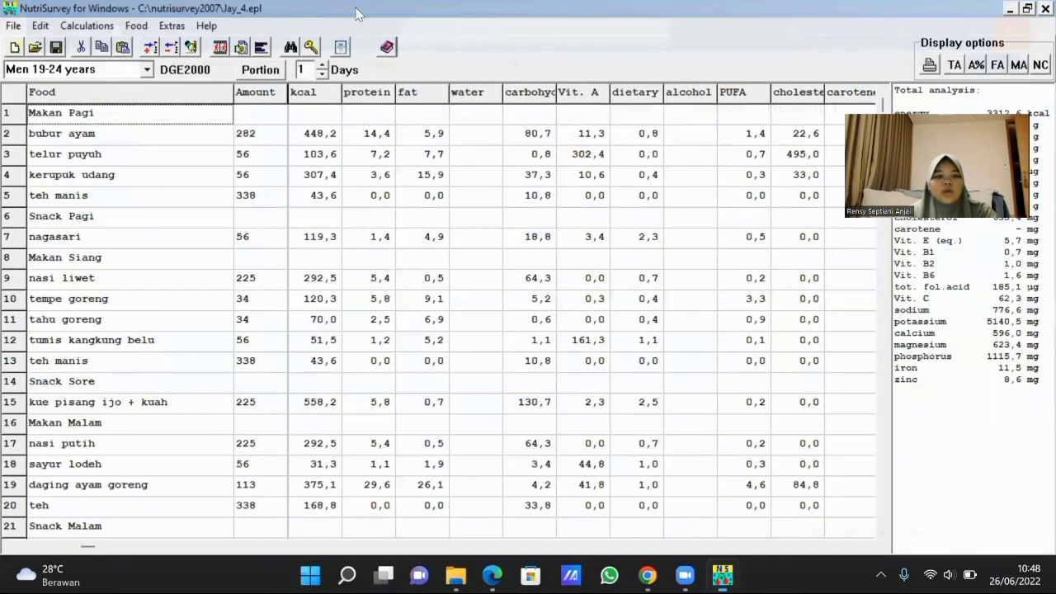
Step: Generate a combined shopping list from the food records Jay_1.epl, Jay_2.epl, Jay_3.epl and Jay_4.epl
left_click(103, 29)
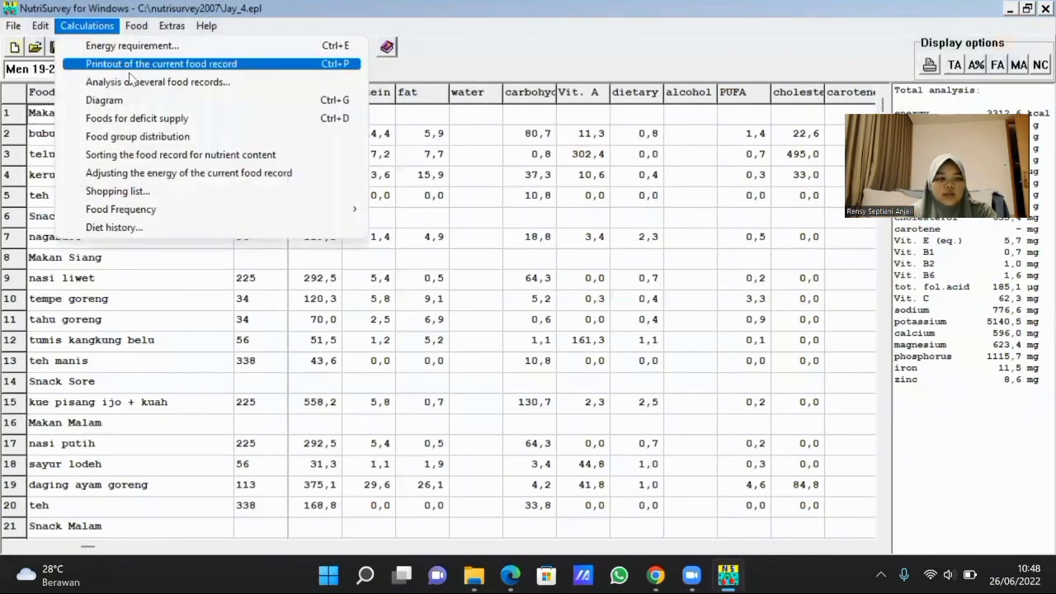
left_click(154, 191)
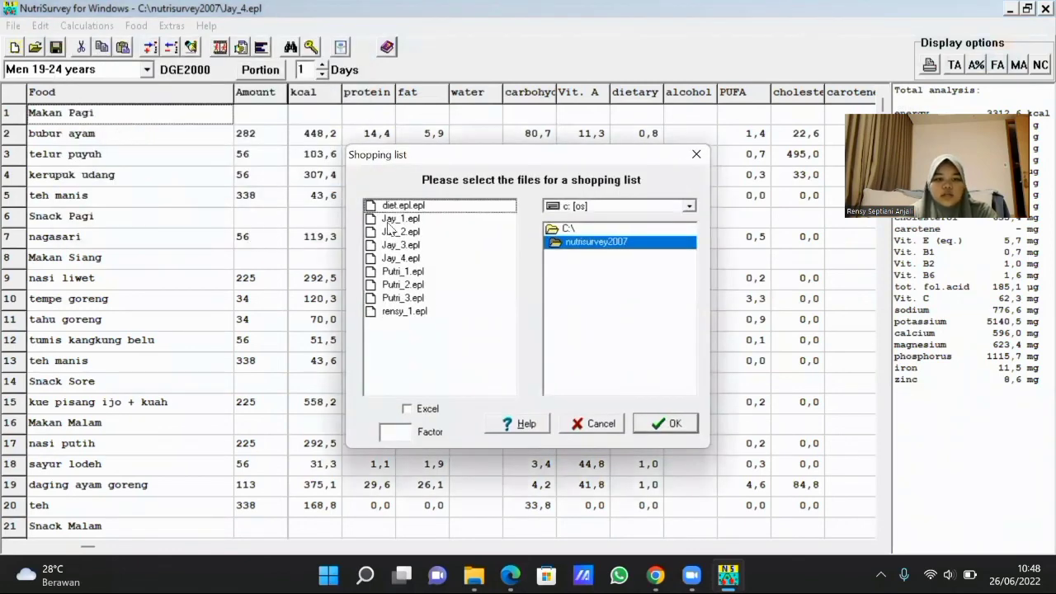
left_click_drag(386, 219, 396, 261)
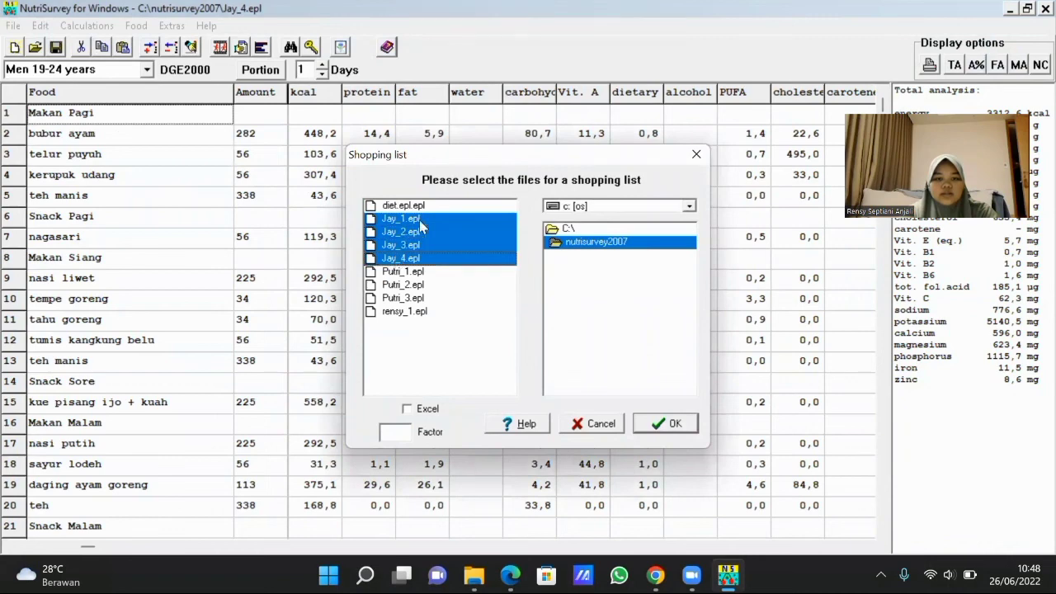
left_click(665, 425)
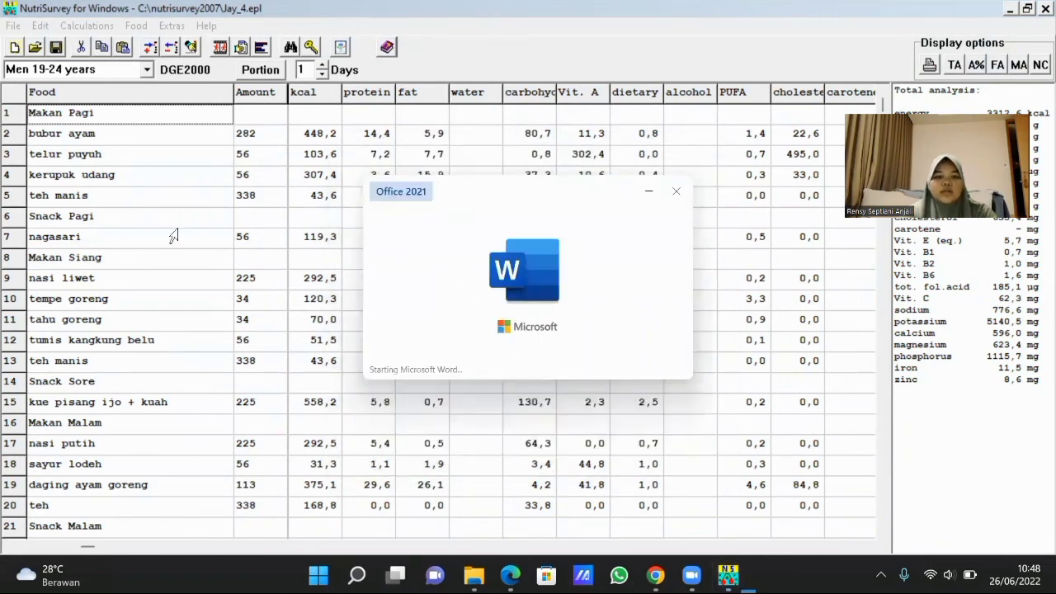
Step: Look through the total food quantities on the combined shopping list, and close the document
scroll(311, 257, "down", 2)
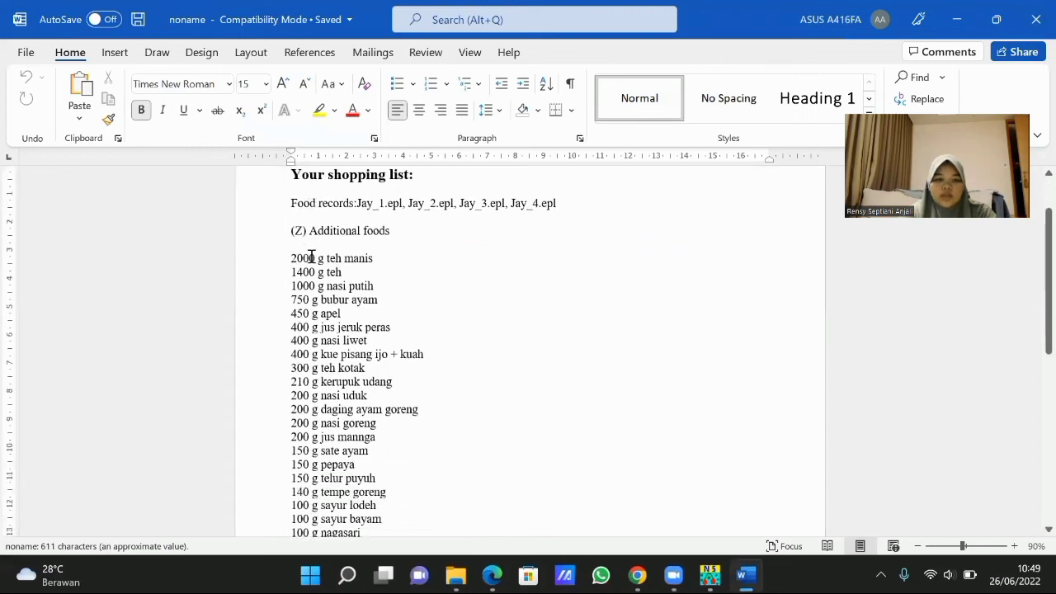
scroll(311, 257, "down", 2)
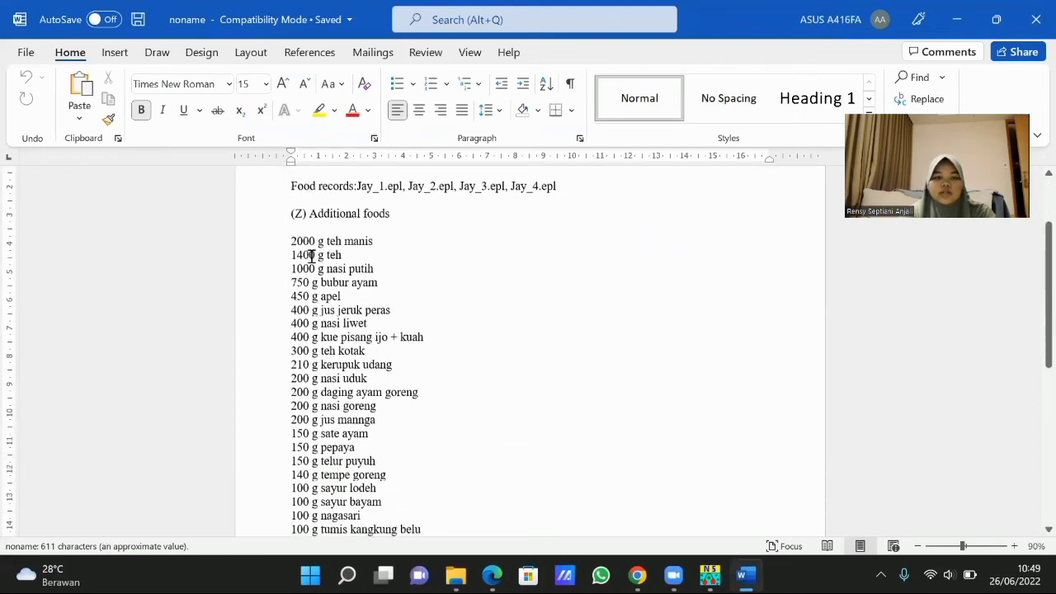
scroll(311, 257, "up", 2)
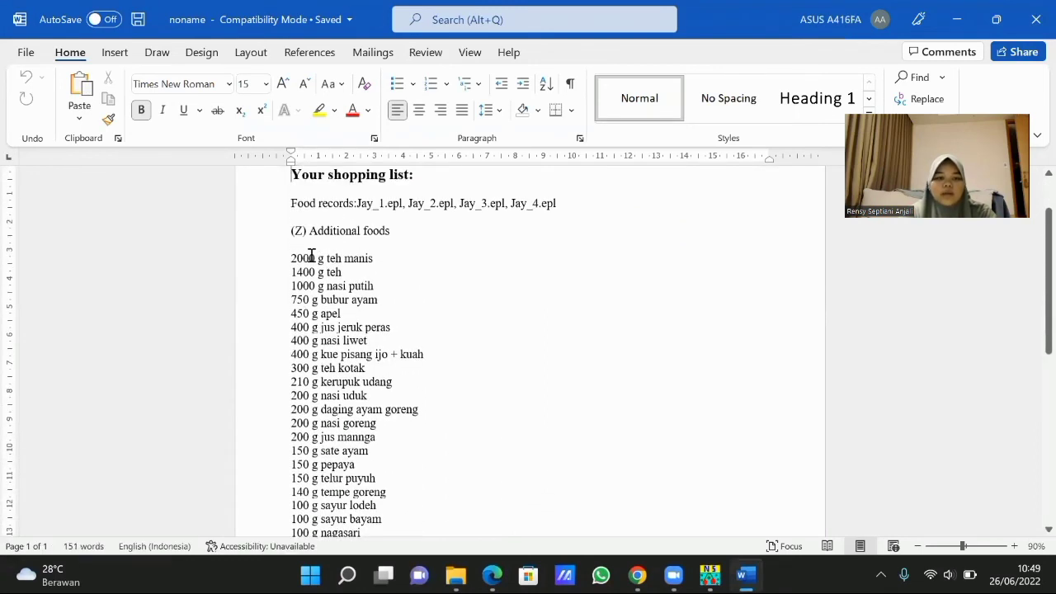
scroll(311, 256, "down", 7)
scroll(311, 253, "down", 1)
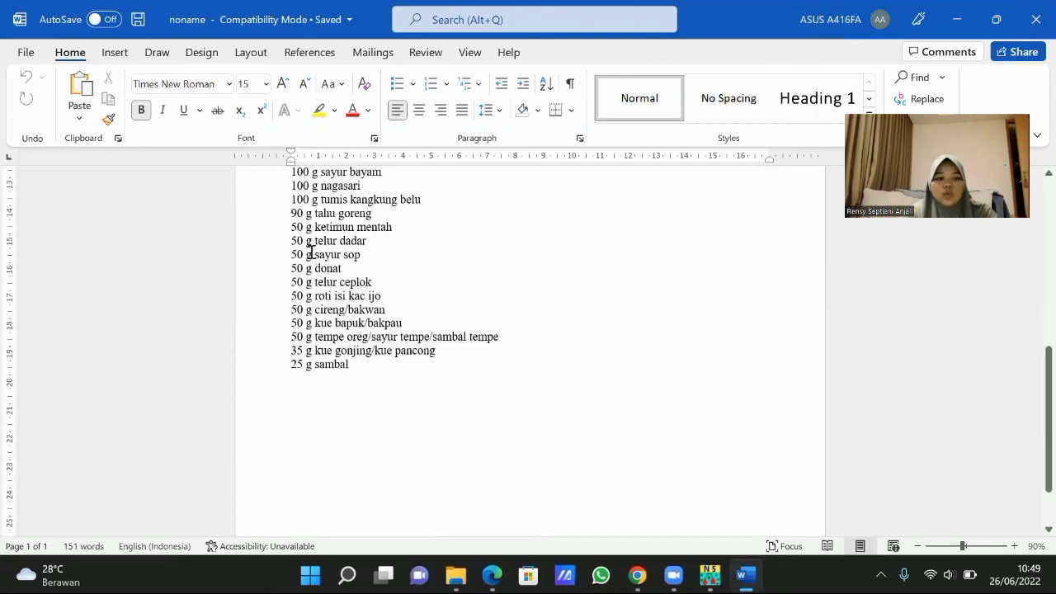
scroll(311, 253, "up", 6)
scroll(311, 250, "up", 2)
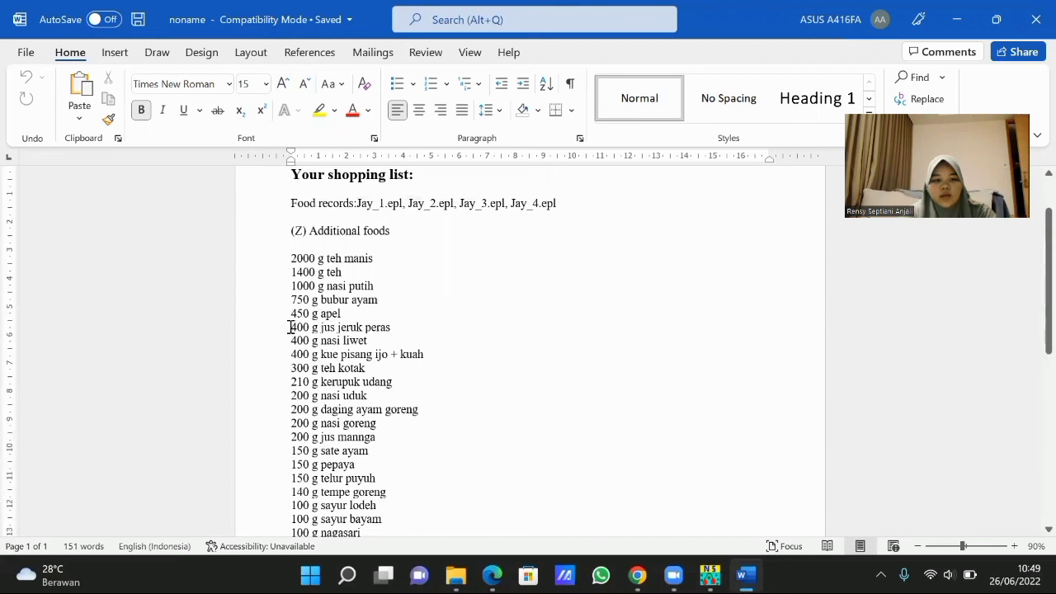
scroll(431, 318, "down", 1)
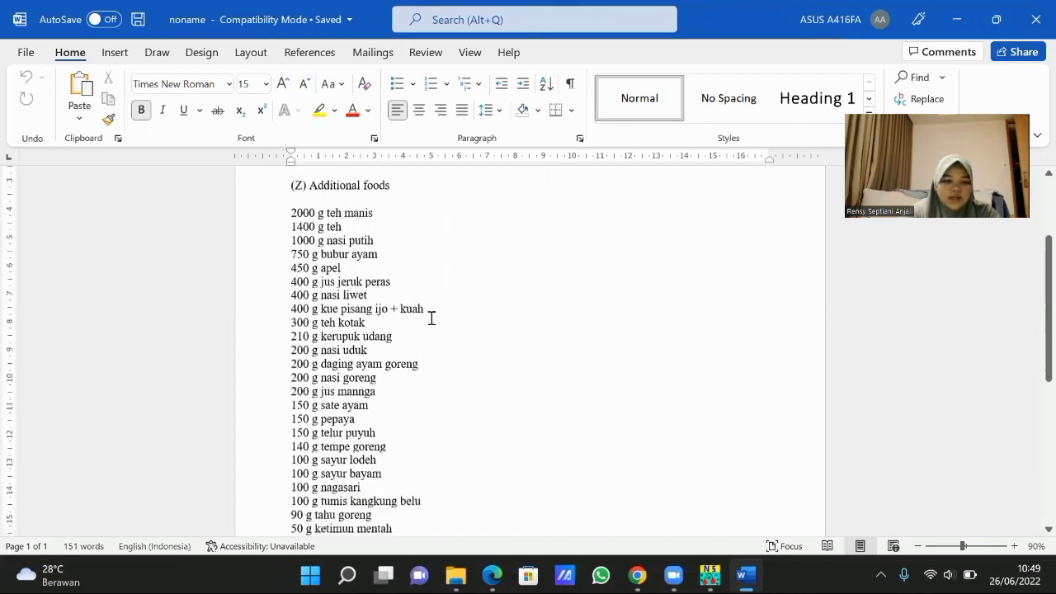
scroll(431, 318, "down", 6)
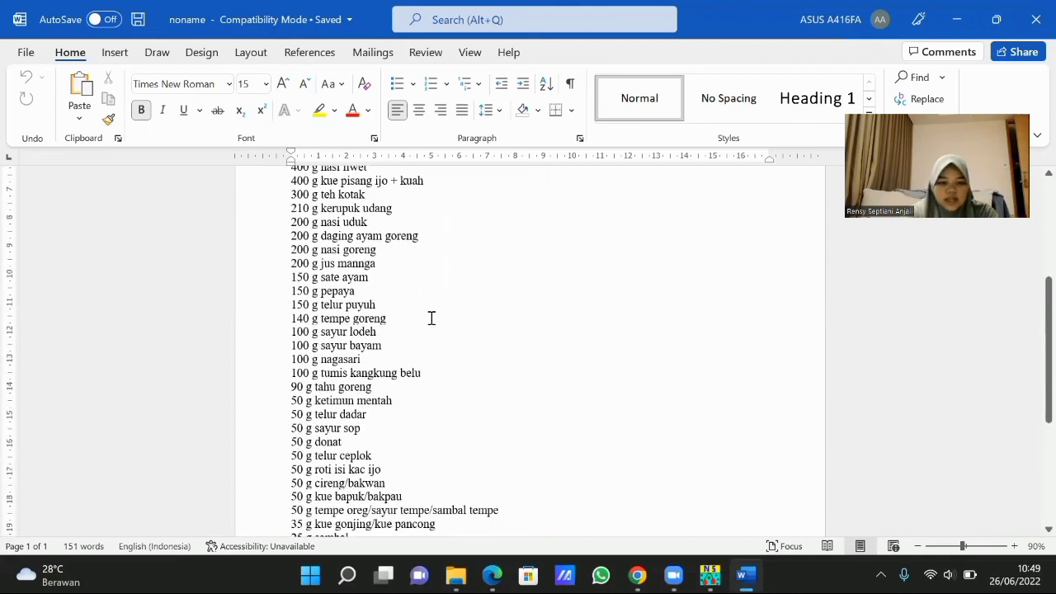
left_click(1035, 10)
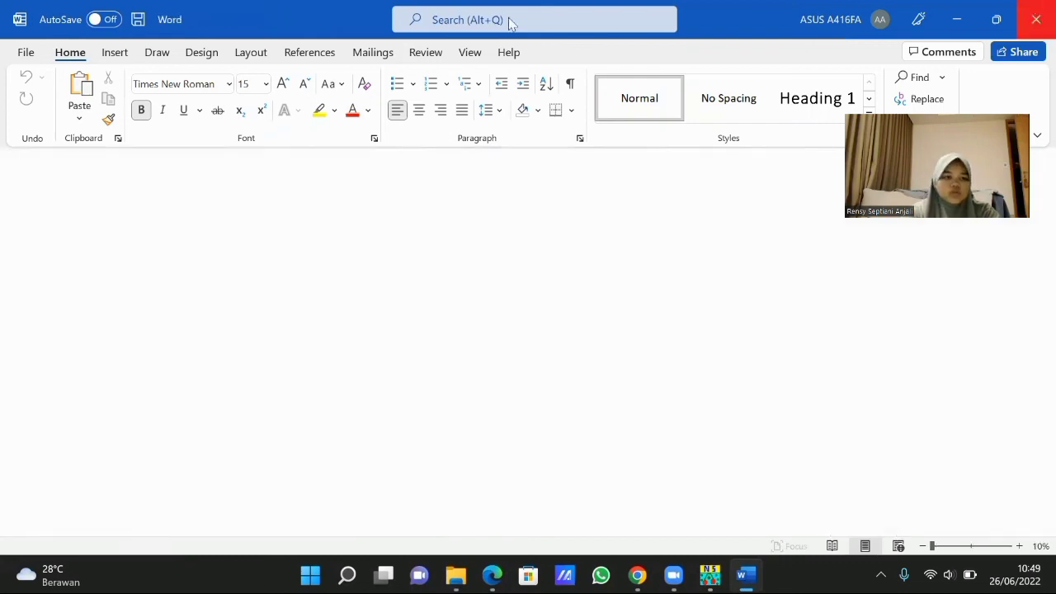